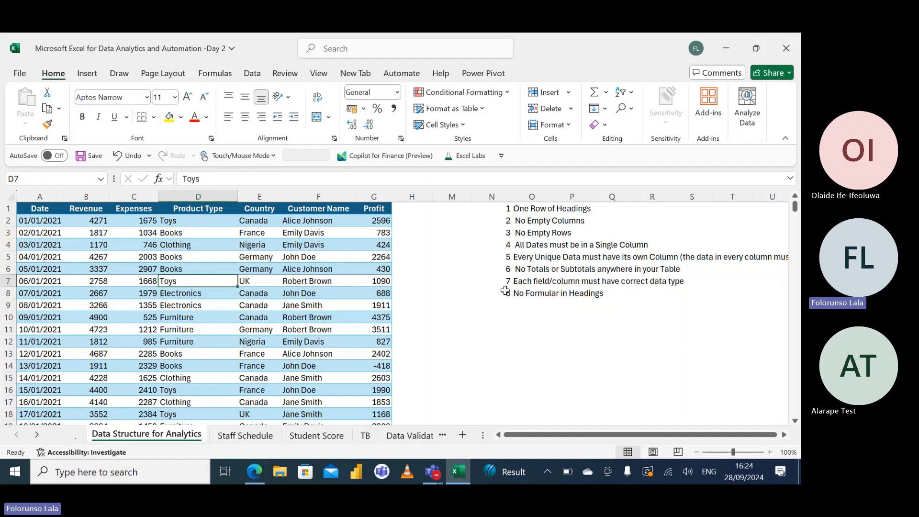
# Review the "One Row of Headings" rule in O1 and the table's heading row A1:G1
pyautogui.click(523, 209)
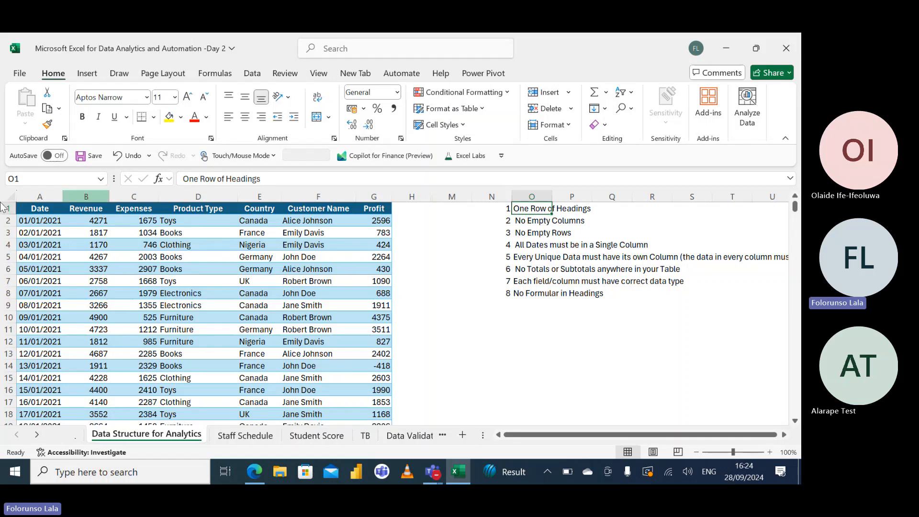
pyautogui.moveTo(32, 208); pyautogui.dragTo(378, 209)
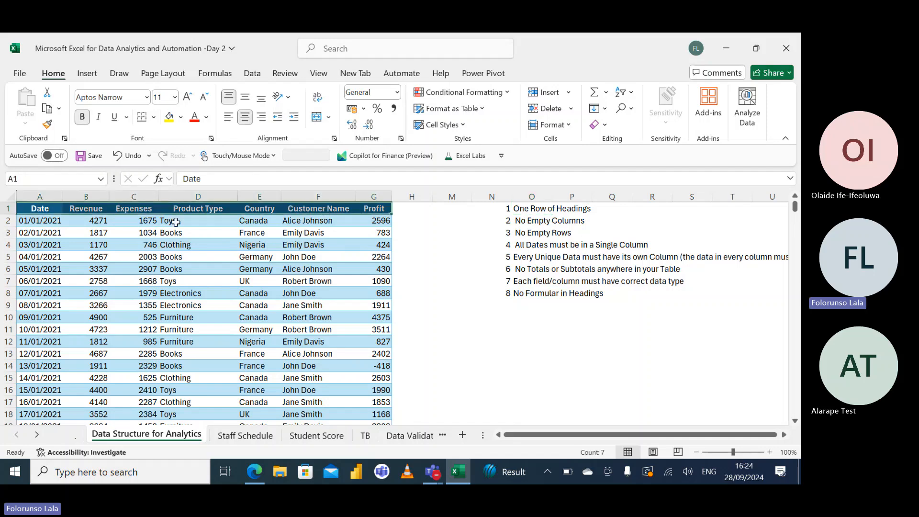
pyautogui.click(25, 222)
# Copy the Date and Revenue headings from row 1 into cells A2 and B2, forming a duplicate heading row
pyautogui.click(44, 210)
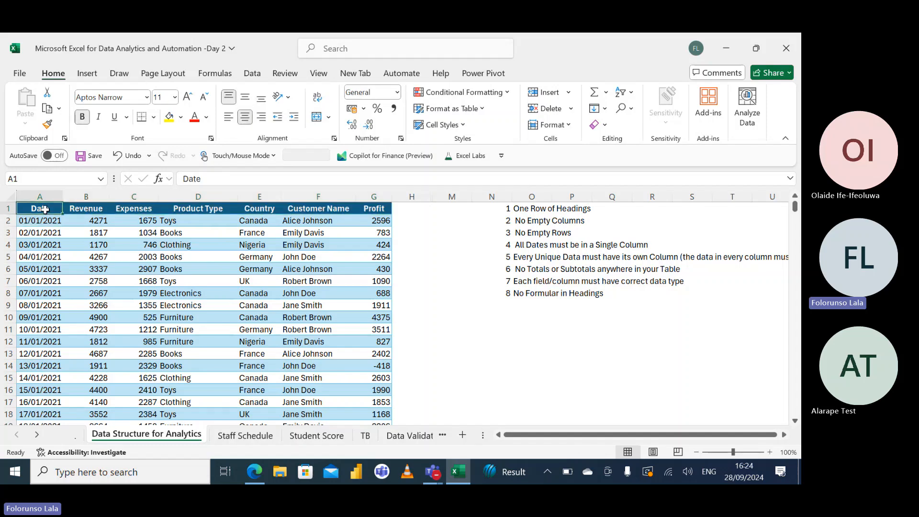
pyautogui.hotkey('ctrl', 'c')
pyautogui.click(36, 220)
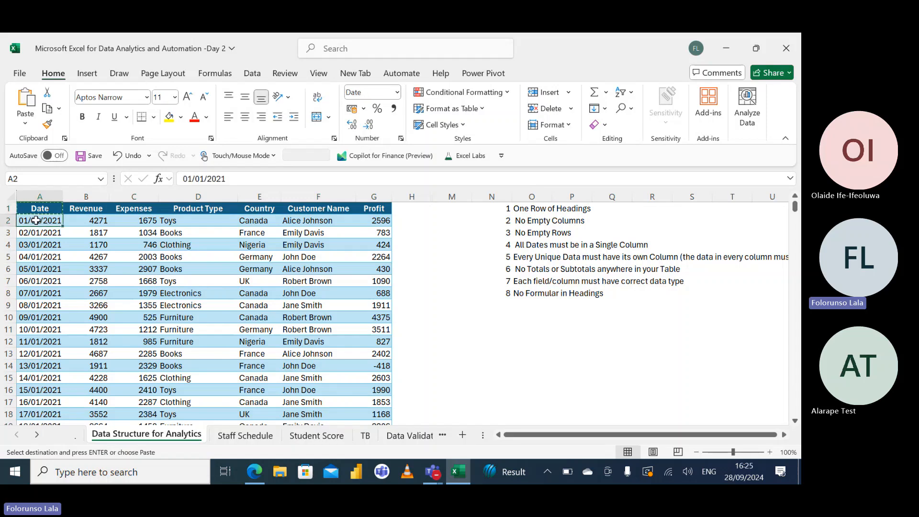
pyautogui.hotkey('ctrl', 'v')
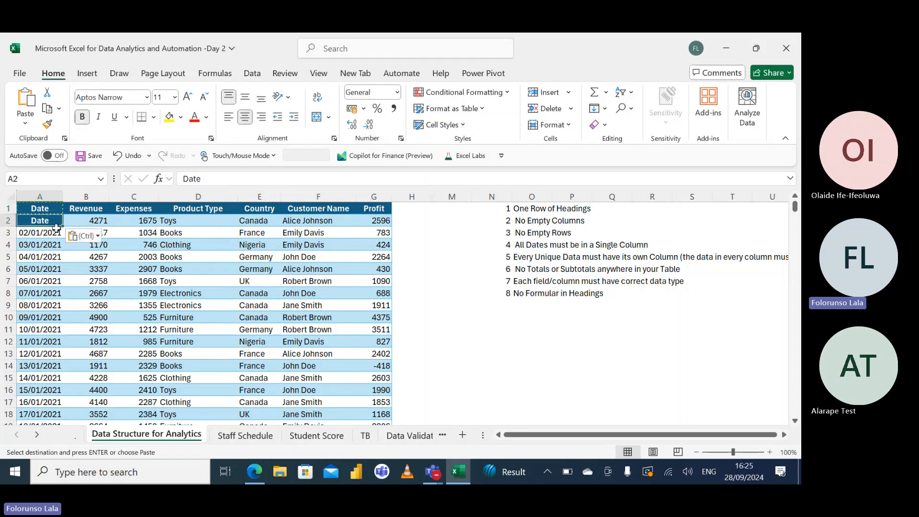
pyautogui.click(89, 211)
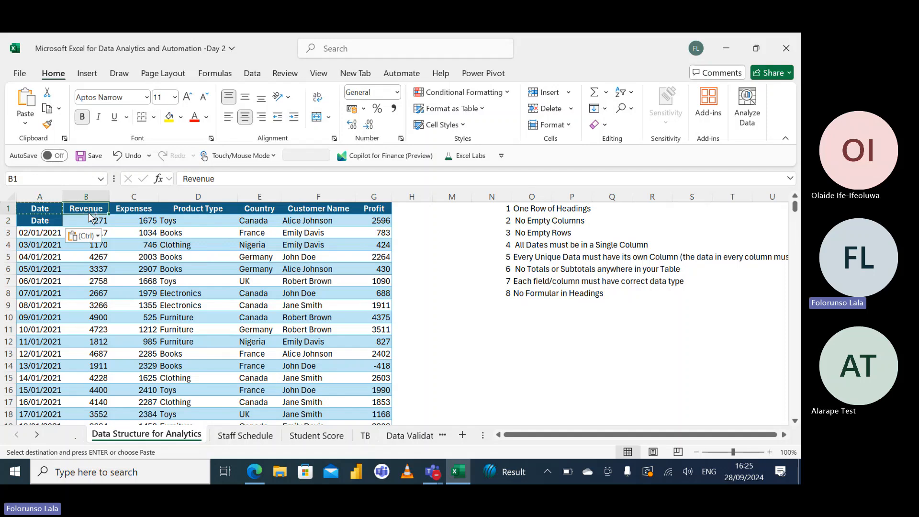
pyautogui.hotkey('ctrl', 'c')
pyautogui.click(80, 223)
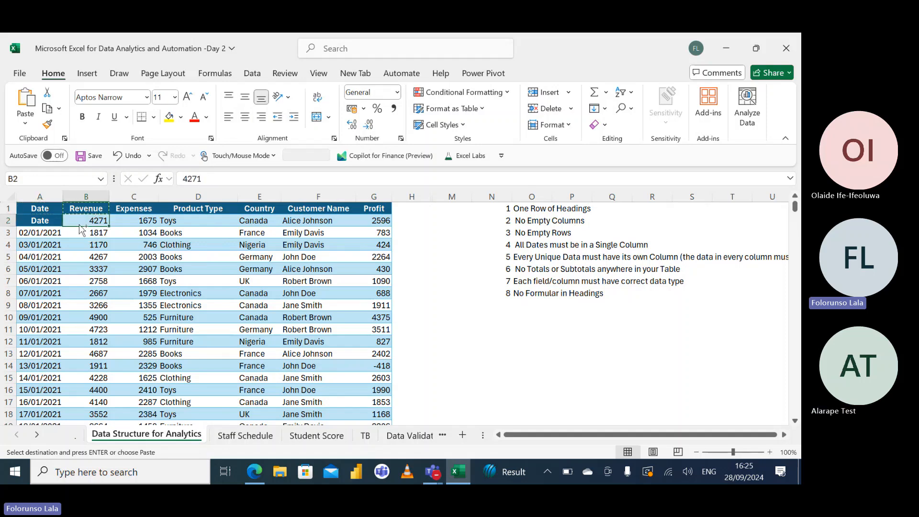
pyautogui.hotkey('ctrl', 'v')
pyautogui.press('Escape')
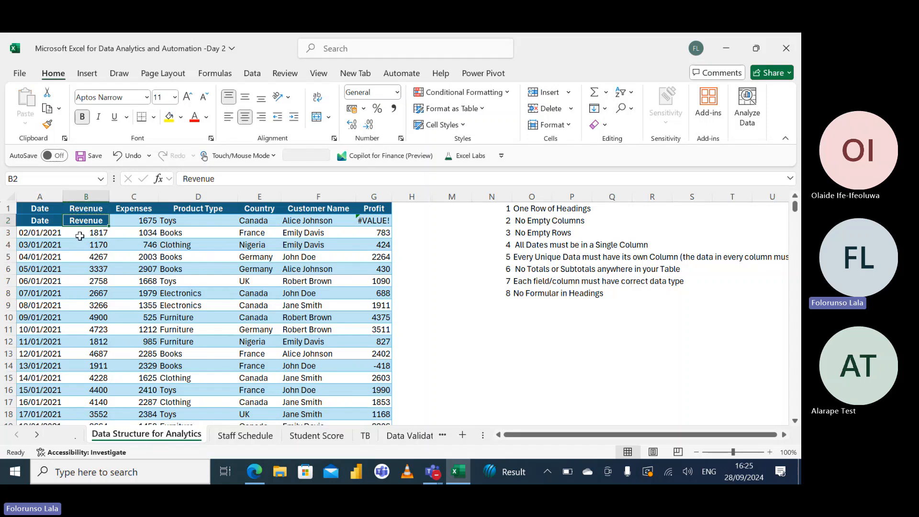
# Undo both heading pastes in cells A2 and B2
pyautogui.hotkey('ctrl', 'z')
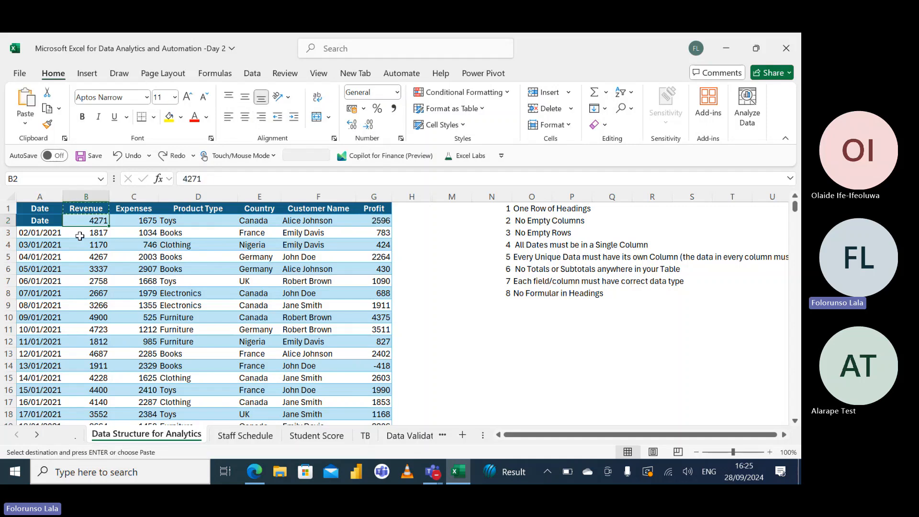
pyautogui.hotkey('ctrl', 'z')
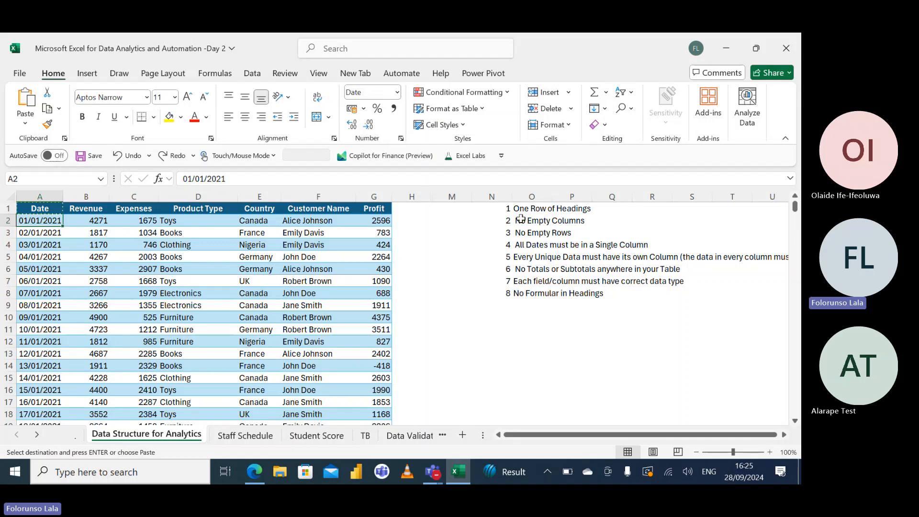
# Clear the pending copy and insert an empty column between the Revenue and Expenses columns
pyautogui.click(127, 196)
pyautogui.rightClick(127, 196)
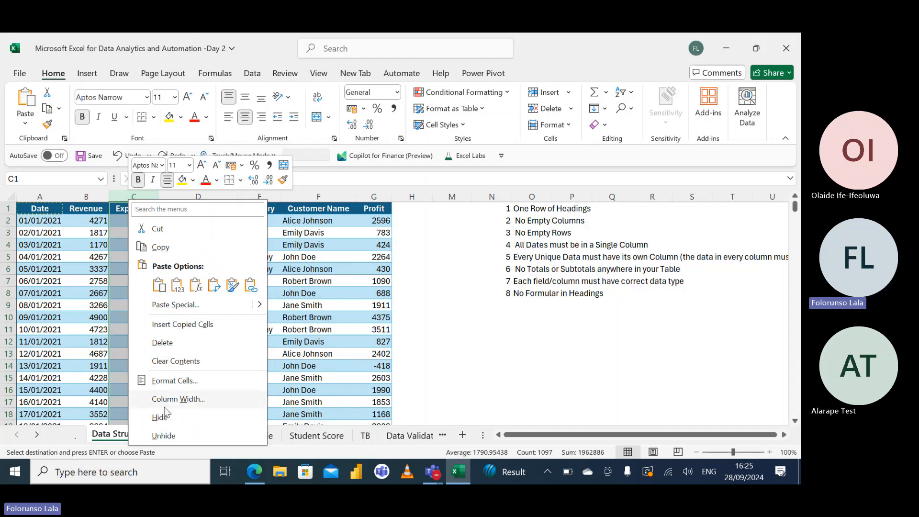
pyautogui.press('Escape')
pyautogui.press('Escape')
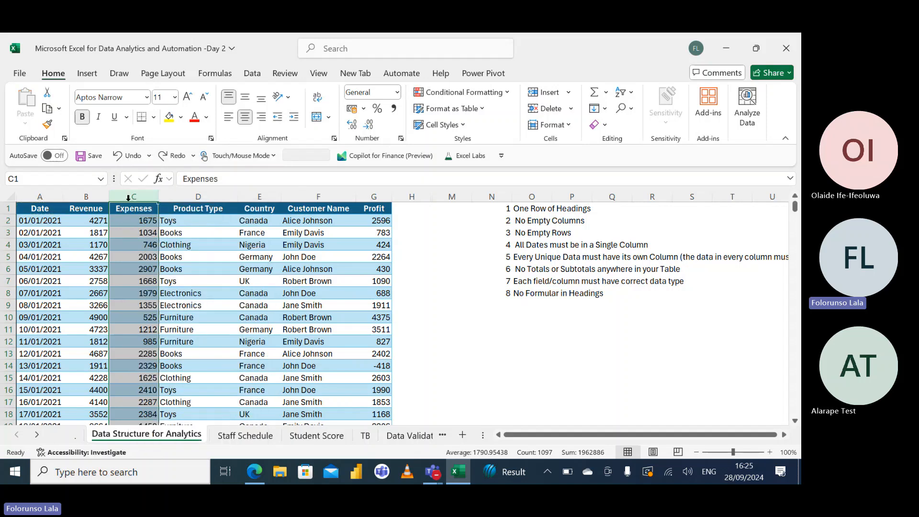
pyautogui.rightClick(130, 198)
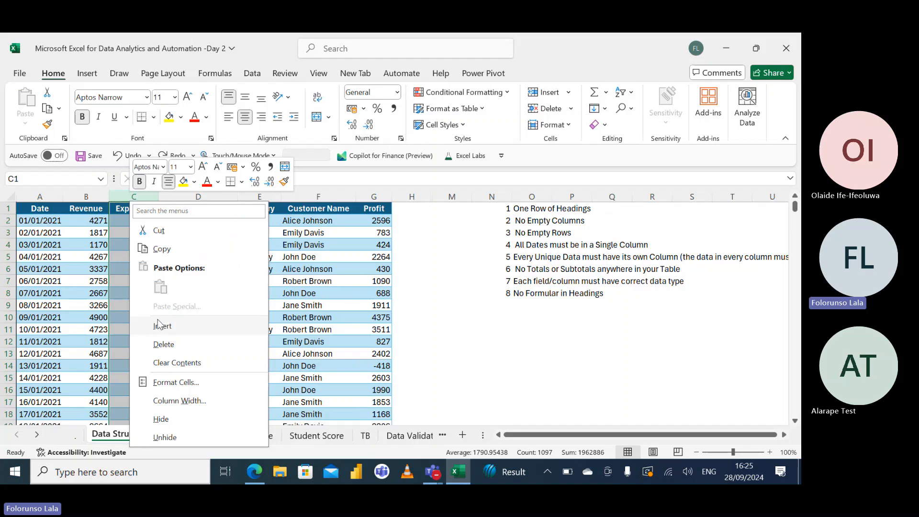
pyautogui.click(160, 324)
pyautogui.click(140, 283)
pyautogui.click(216, 231)
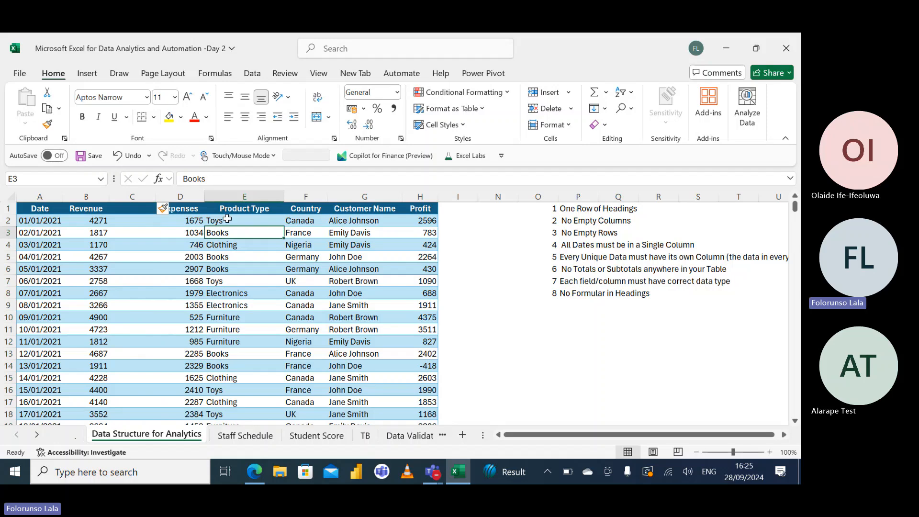
# Remove the empty column C between Revenue and Expenses
pyautogui.click(132, 197)
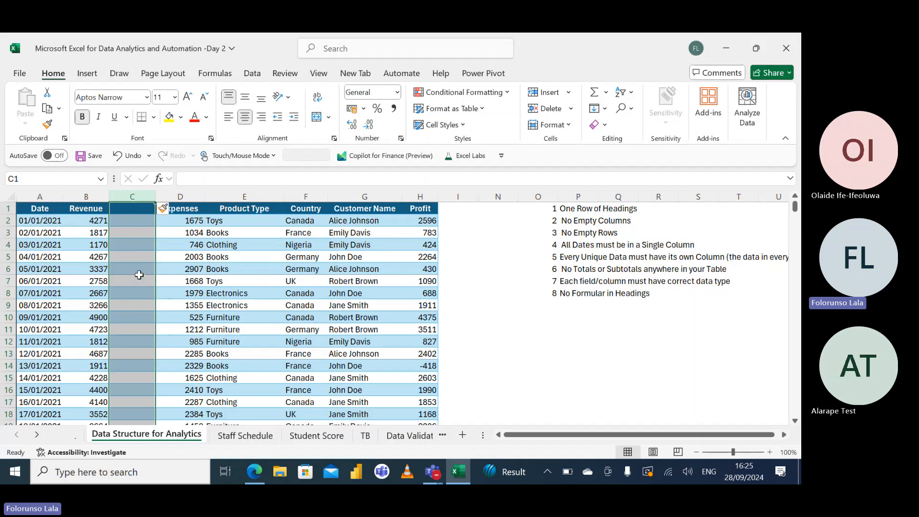
pyautogui.hotkey('ctrl', '-')
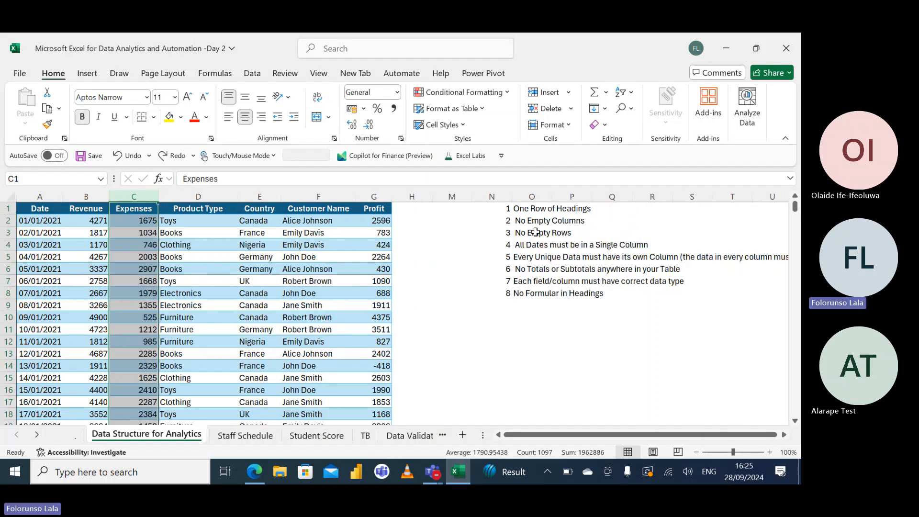
# Insert an empty row at row 11 inside the table and undo the insertion
pyautogui.click(7, 328)
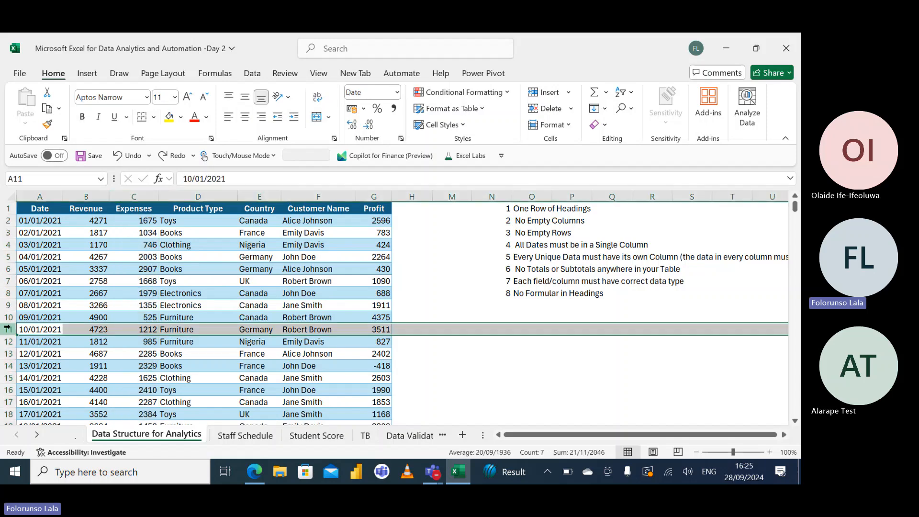
pyautogui.rightClick(7, 328)
pyautogui.click(53, 205)
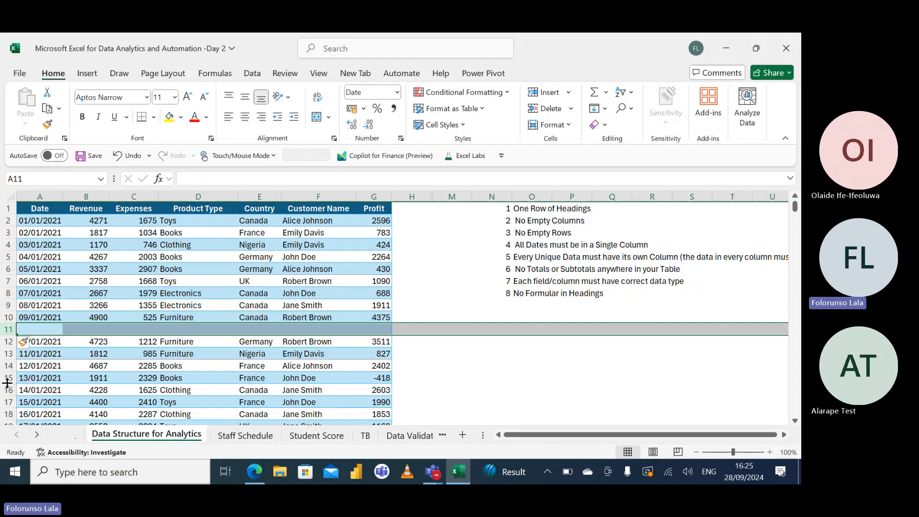
pyautogui.click(31, 330)
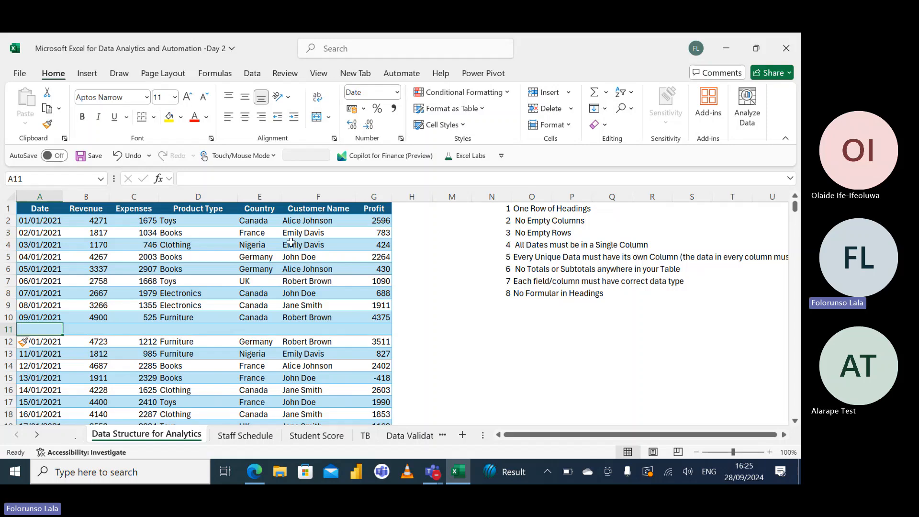
pyautogui.hotkey('ctrl', 'z')
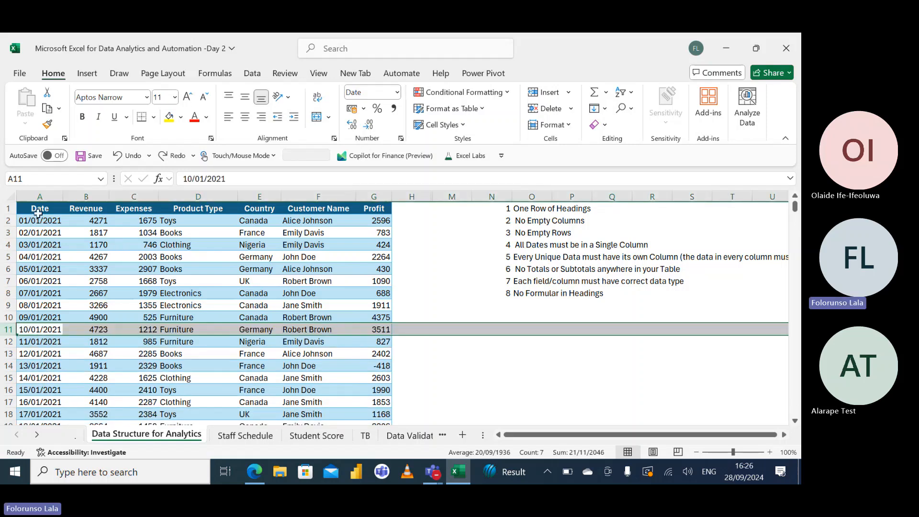
# Examine the Date column, the rule about unique data per column in O5, and the Product Type values in D2:D13
pyautogui.click(44, 197)
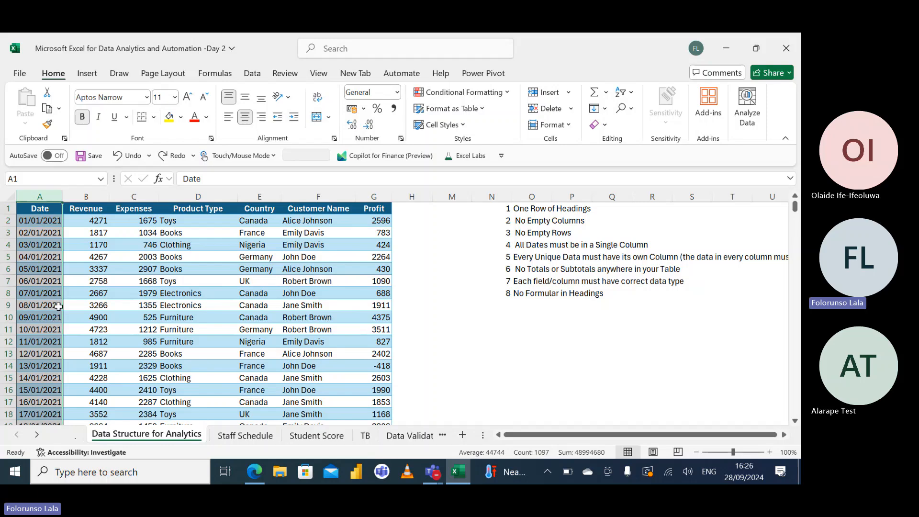
pyautogui.click(516, 256)
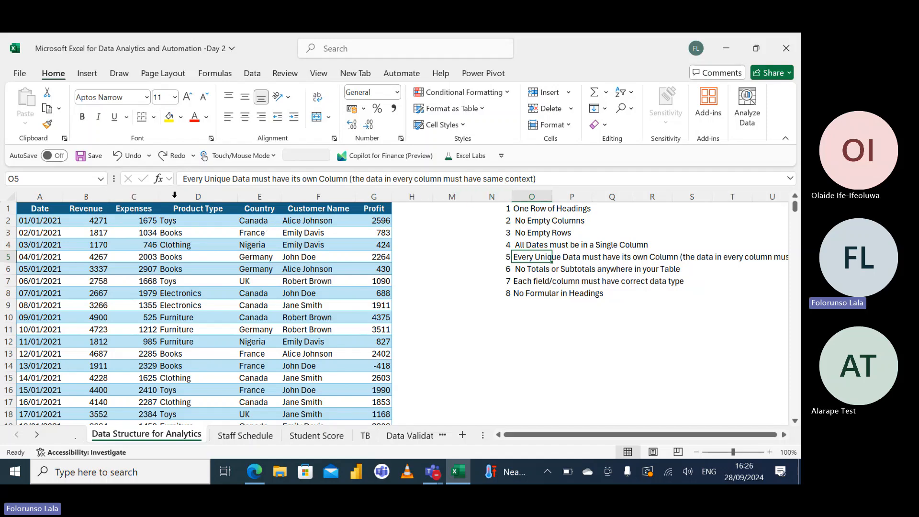
pyautogui.click(195, 220)
pyautogui.moveTo(194, 220); pyautogui.dragTo(190, 351)
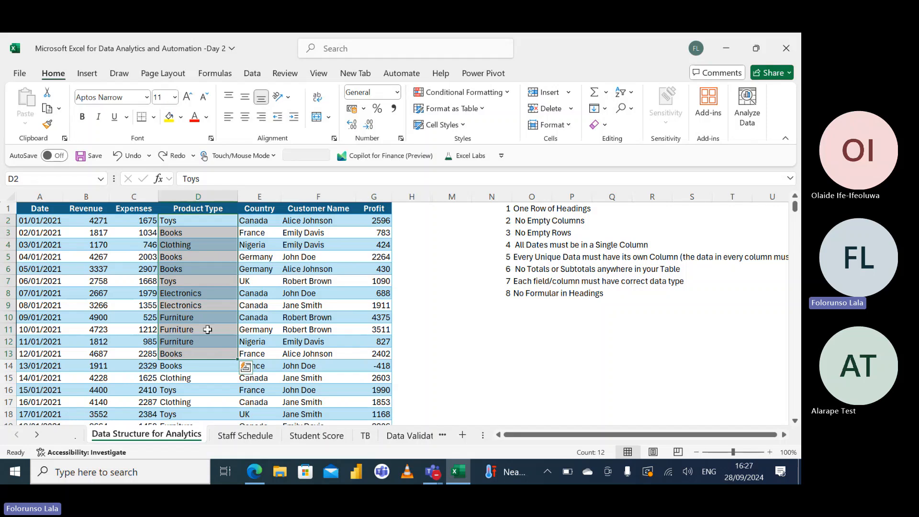
# Copy the customer names from F4 and F6 into Product Type cells D5 and D10 respectively
pyautogui.click(290, 245)
pyautogui.hotkey('ctrl', 'c')
pyautogui.click(201, 262)
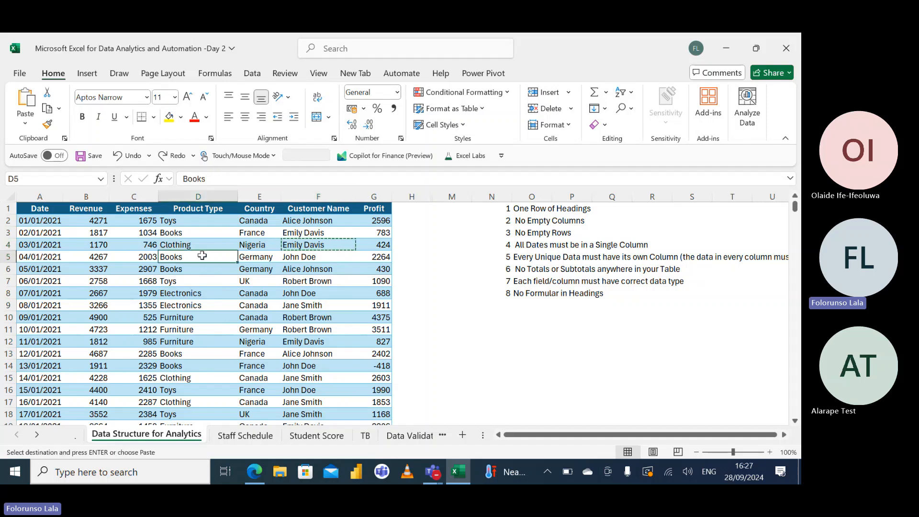
pyautogui.hotkey('ctrl', 'v')
pyautogui.click(300, 273)
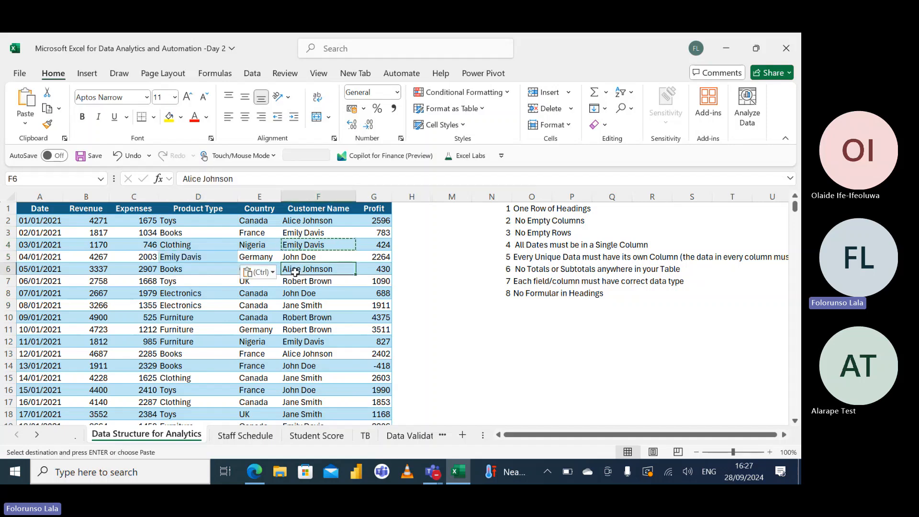
pyautogui.press('Escape')
pyautogui.hotkey('ctrl', 'c')
pyautogui.click(180, 313)
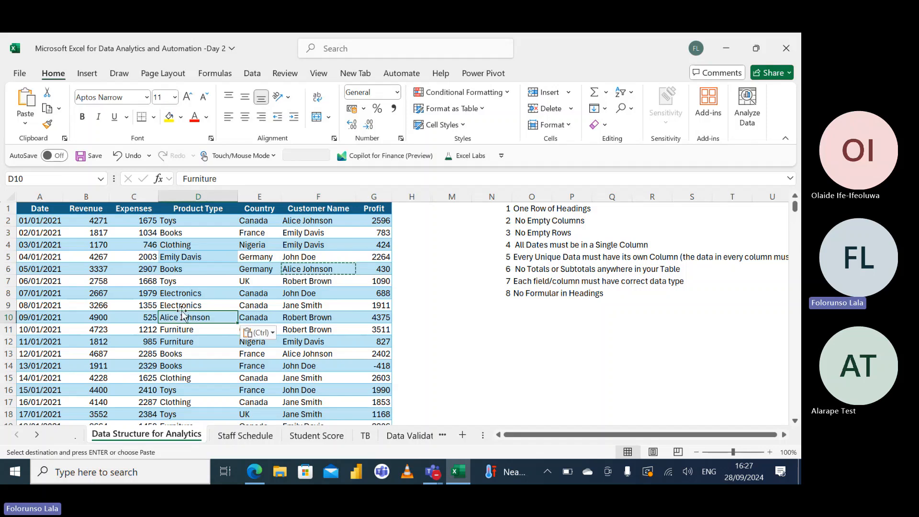
pyautogui.hotkey('ctrl', 'v')
pyautogui.press('Escape')
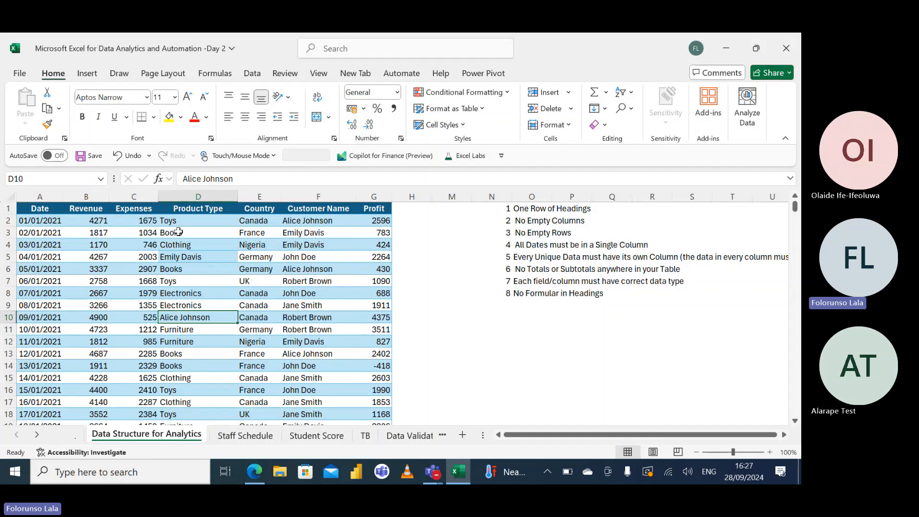
# Undo both customer name pastes in the Product Type column
pyautogui.hotkey('ctrl', 'z')
pyautogui.hotkey('ctrl', 'z')
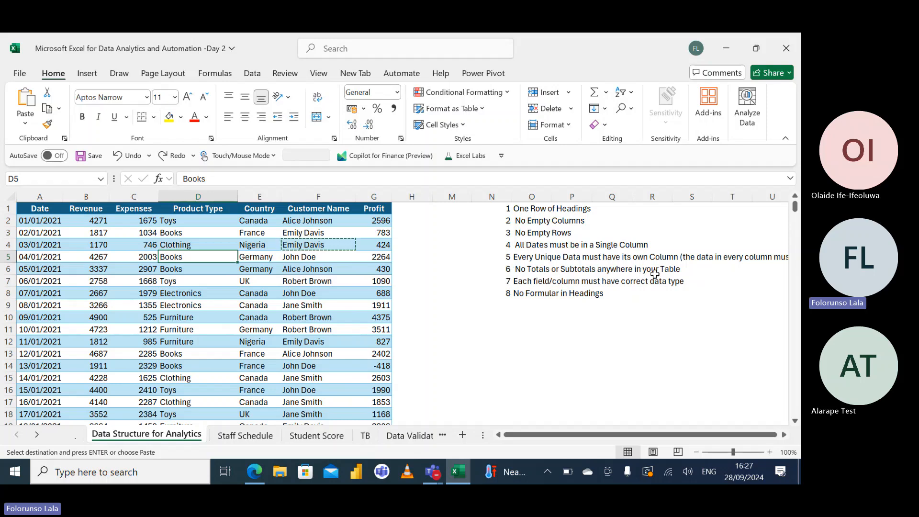
pyautogui.click(6, 341)
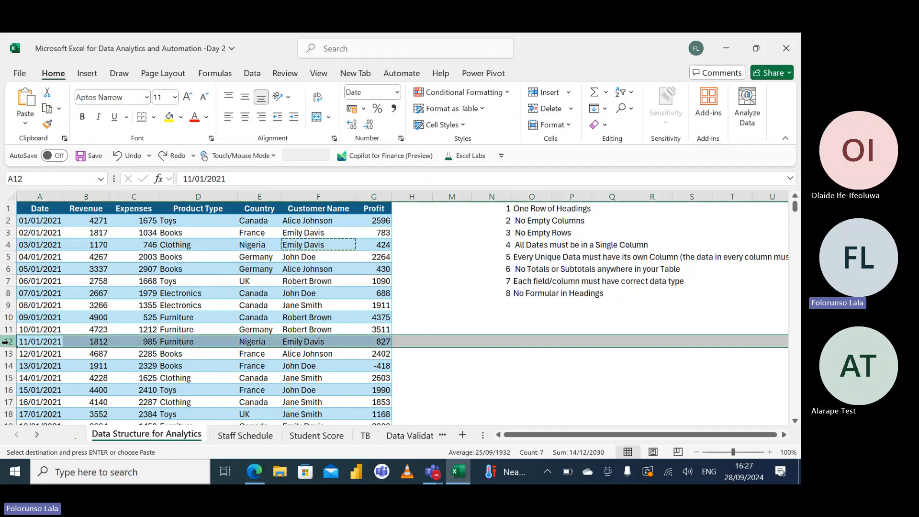
pyautogui.rightClick(6, 341)
pyautogui.press('Escape')
pyautogui.rightClick(6, 341)
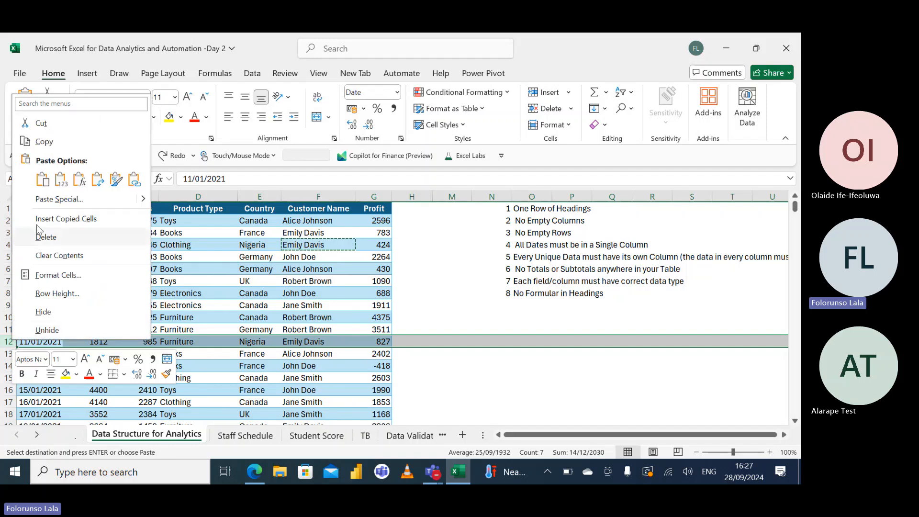
pyautogui.press('Escape')
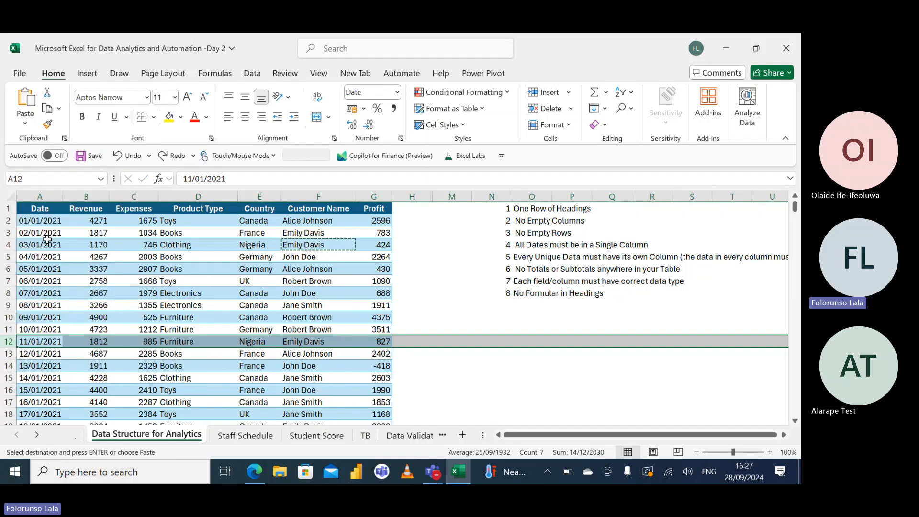
pyautogui.rightClick(8, 341)
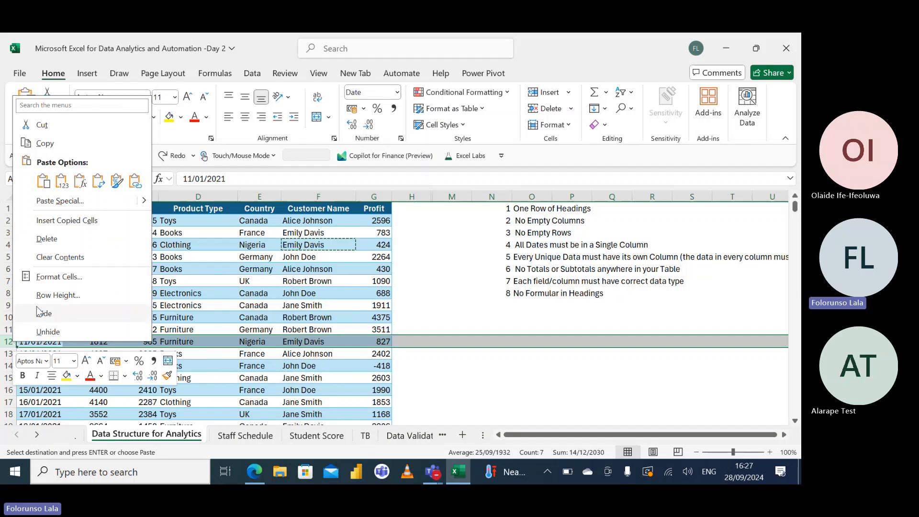
pyautogui.press('Escape')
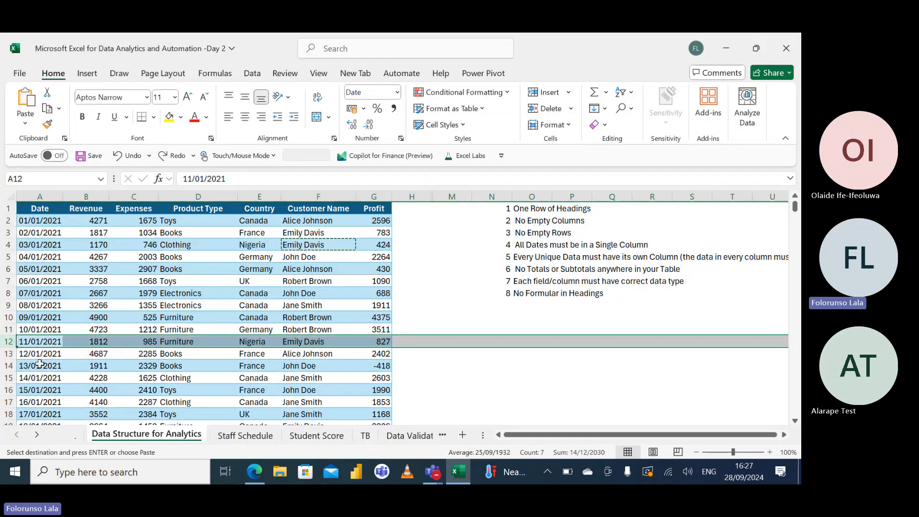
pyautogui.rightClick(8, 341)
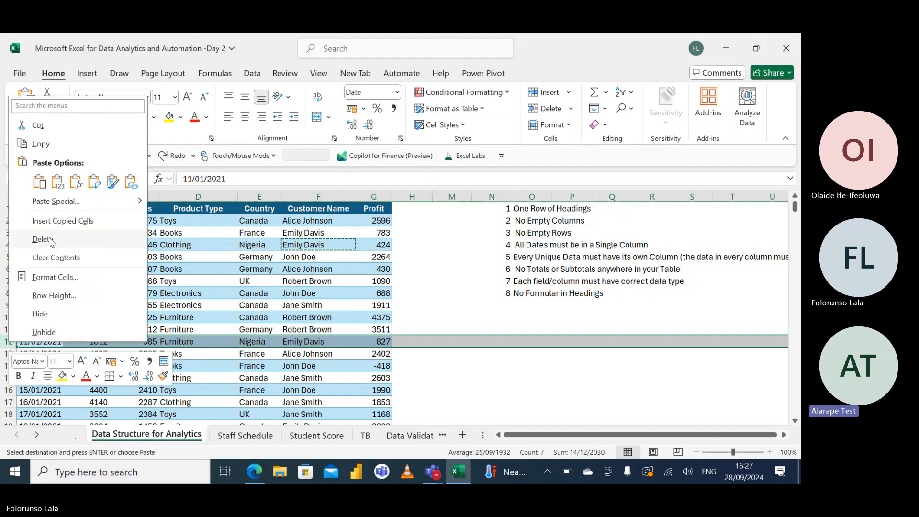
pyautogui.press('Escape')
# Clear the pending copy selection and insert an empty row at row 12 inside the table
pyautogui.press('Escape')
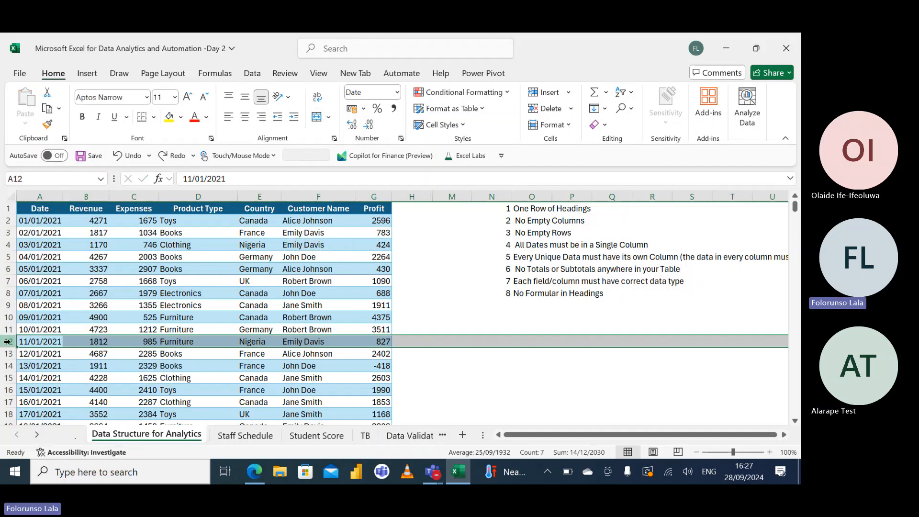
pyautogui.rightClick(9, 341)
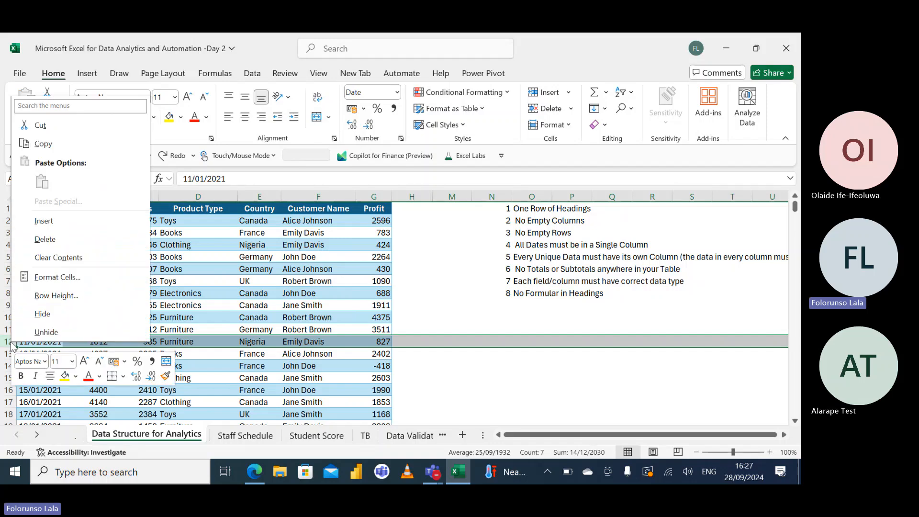
pyautogui.click(45, 221)
# Add a bold subtotal in cell G12 with the formula =SUM(G2:G11)
pyautogui.click(377, 342)
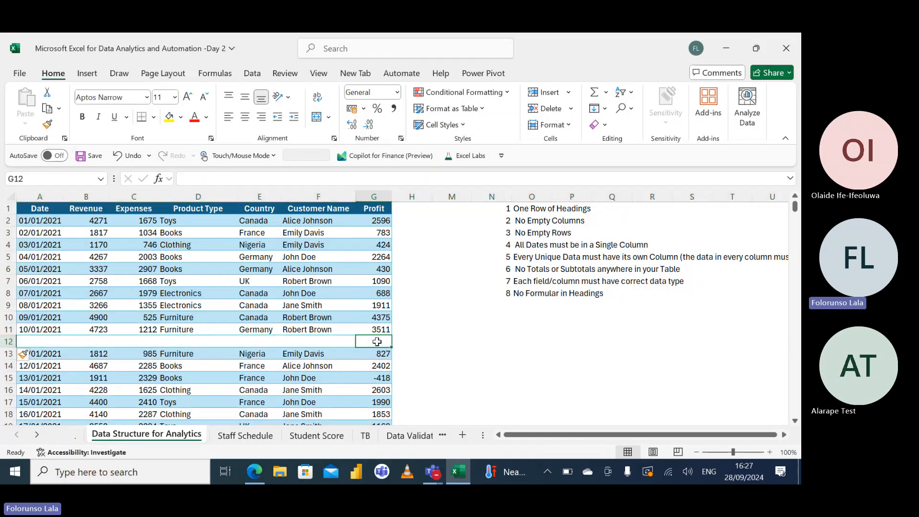
pyautogui.write('=SUM(')
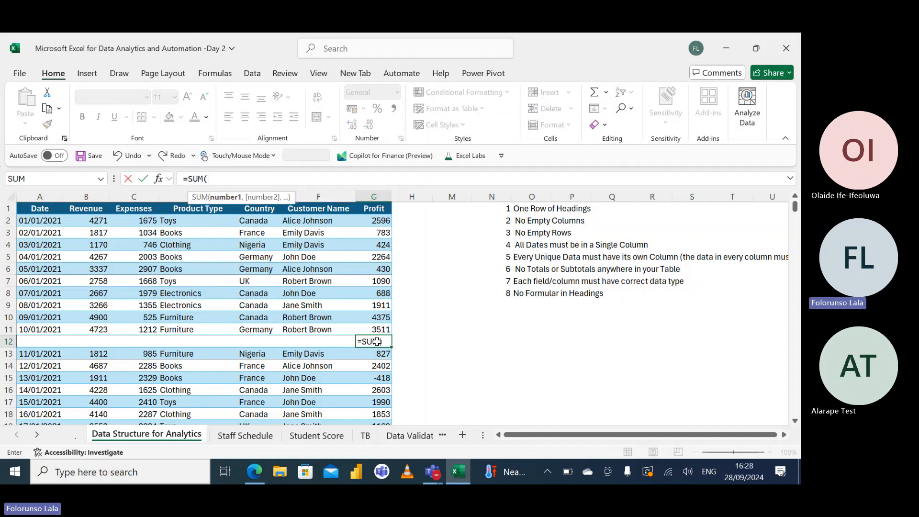
pyautogui.press('Up')
pyautogui.press('Up')
pyautogui.press('Up')
pyautogui.press('Up')
pyautogui.press('Up')
pyautogui.press('Up')
pyautogui.press('Up')
pyautogui.press('Up')
pyautogui.press('Up')
pyautogui.press('Up')
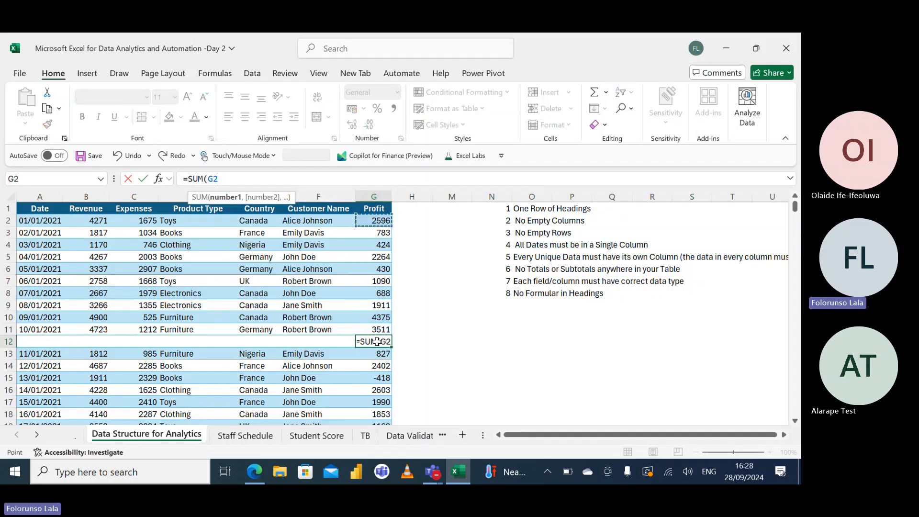
pyautogui.hotkey('shift', 'Down')
pyautogui.hotkey('shift', 'Down')
pyautogui.hotkey('shift', 'Down')
pyautogui.hotkey('shift', 'Down')
pyautogui.hotkey('shift', 'Down')
pyautogui.hotkey('shift', 'Down')
pyautogui.hotkey('shift', 'Down')
pyautogui.hotkey('shift', 'Down')
pyautogui.hotkey('shift', 'Down')
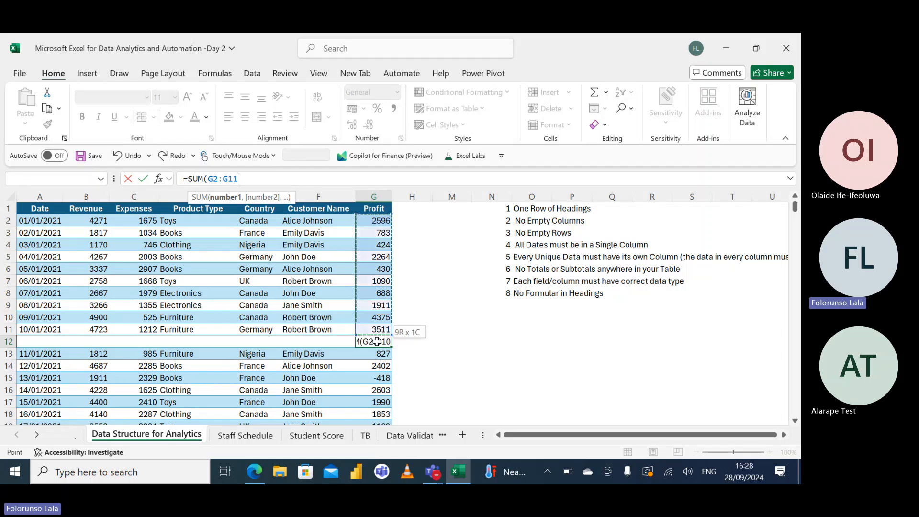
pyautogui.hotkey('shift', 'Down')
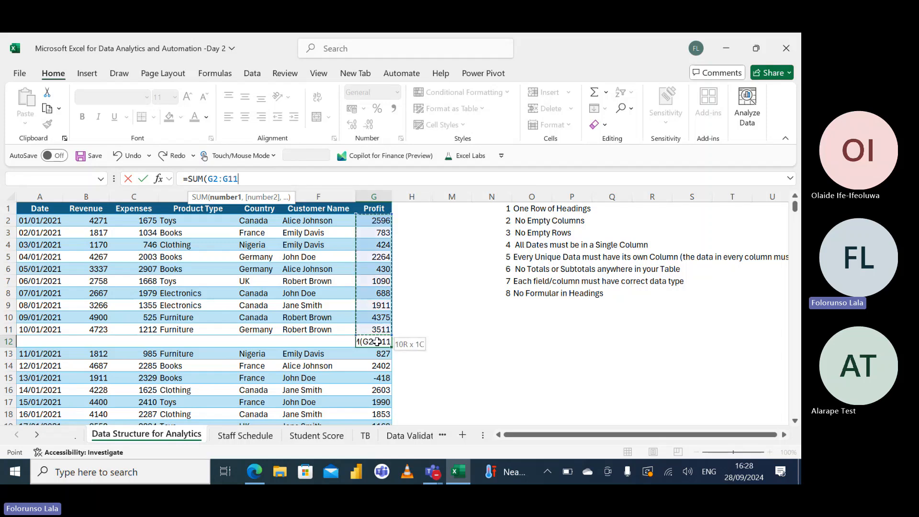
pyautogui.press('Return')
pyautogui.click(377, 341)
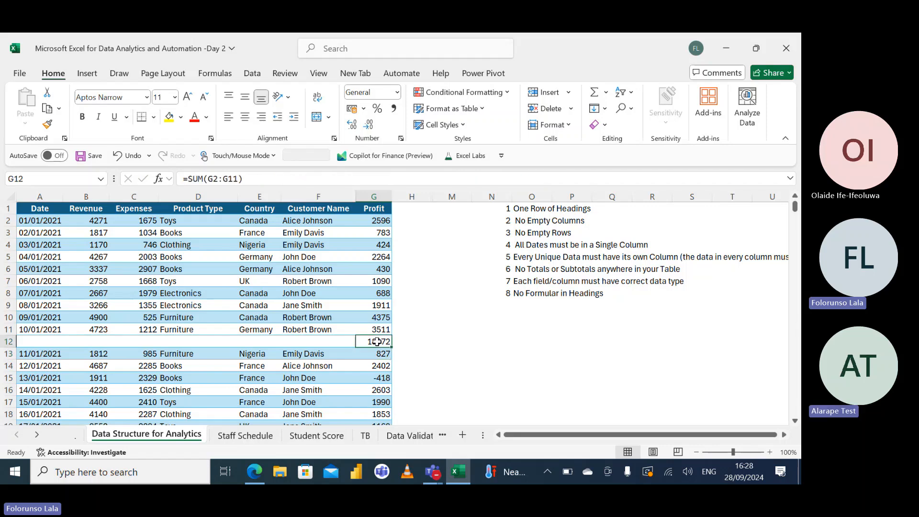
pyautogui.hotkey('ctrl', 'b')
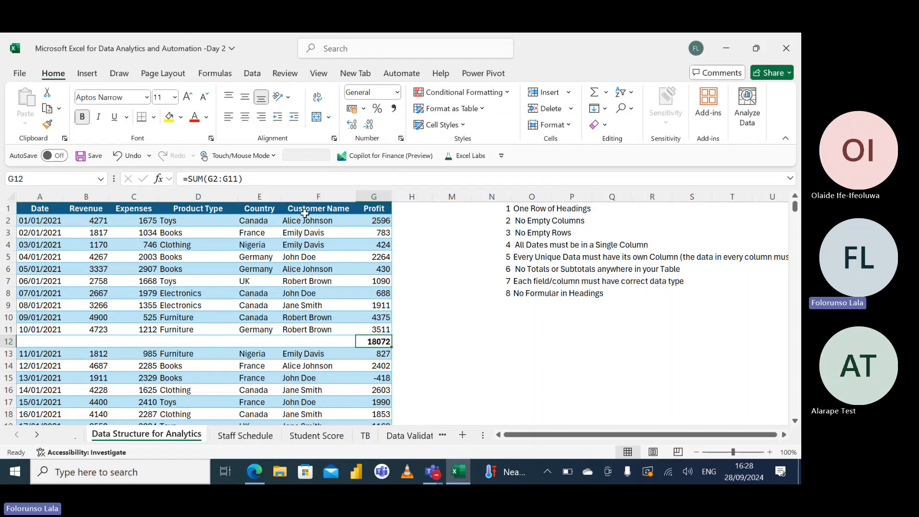
# Examine the customer names in F2:F11, the subtotal in G12 and the records further down the table
pyautogui.moveTo(305, 219); pyautogui.dragTo(293, 330)
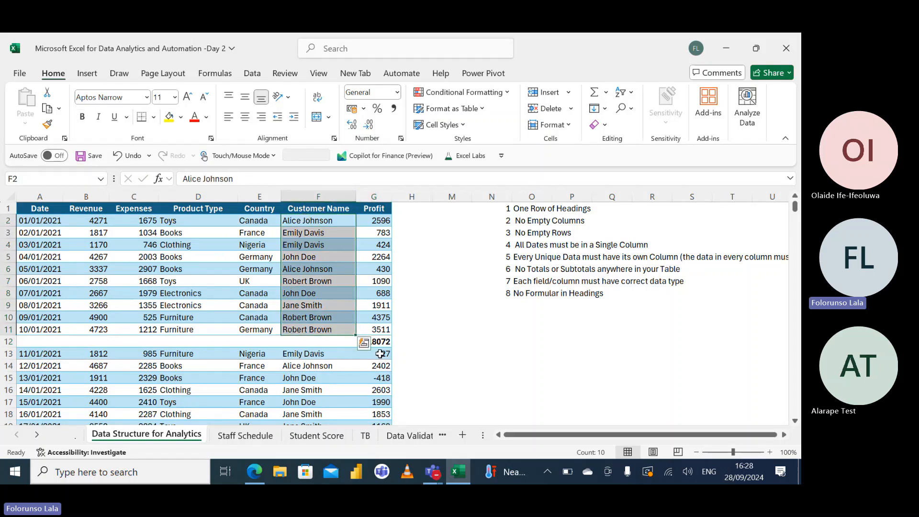
pyautogui.click(379, 340)
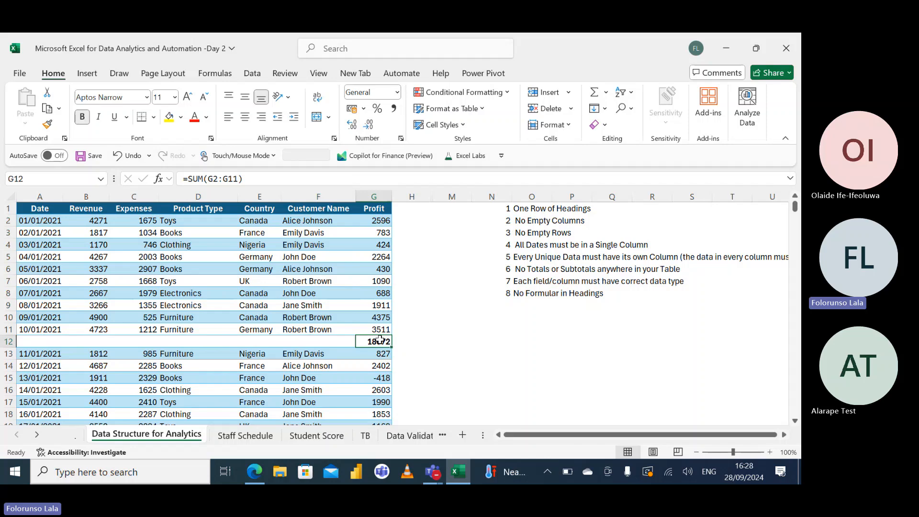
pyautogui.scroll(-6, 356, 349)
pyautogui.scroll(2, 354, 364)
pyautogui.scroll(-3, 335, 287)
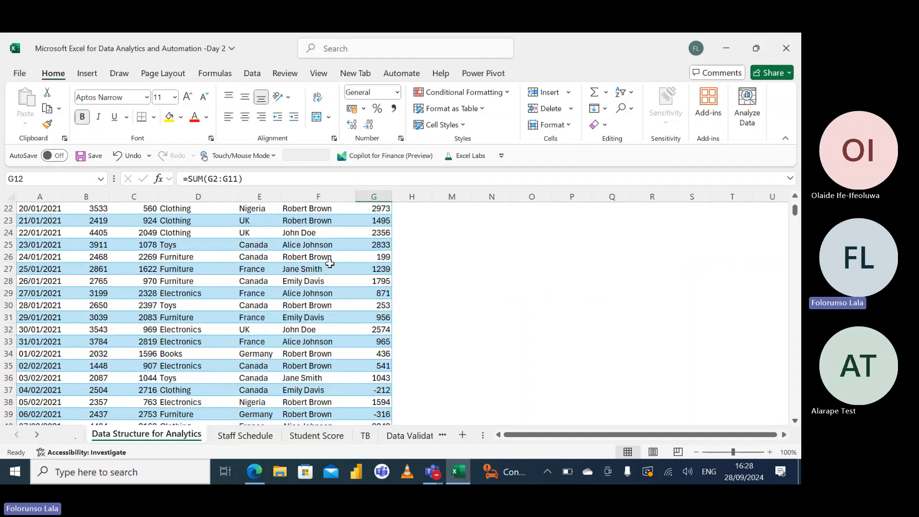
pyautogui.scroll(7, 328, 260)
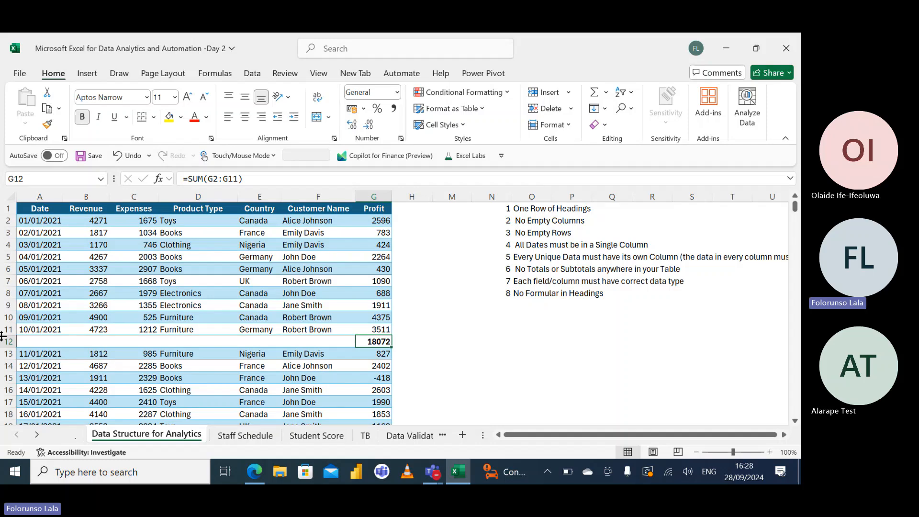
# Delete row 12, which holds the profit subtotal
pyautogui.click(9, 341)
pyautogui.rightClick(8, 335)
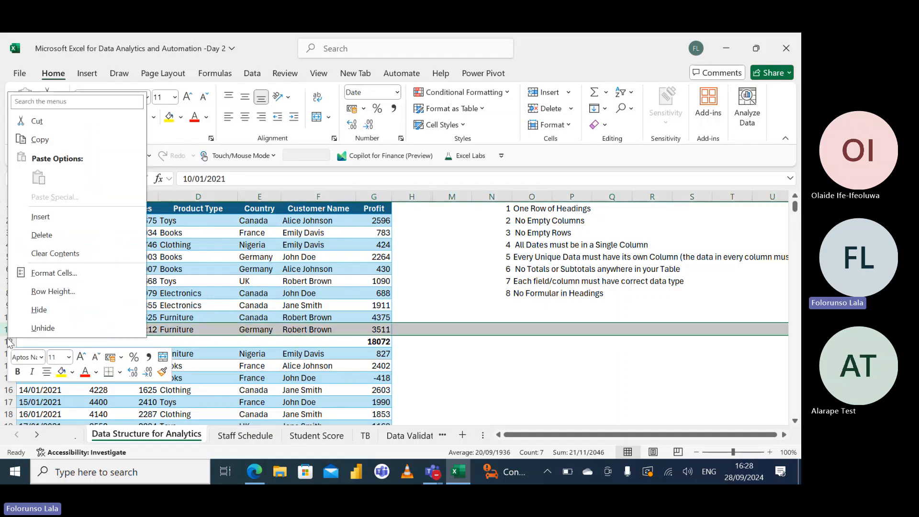
pyautogui.click(8, 341)
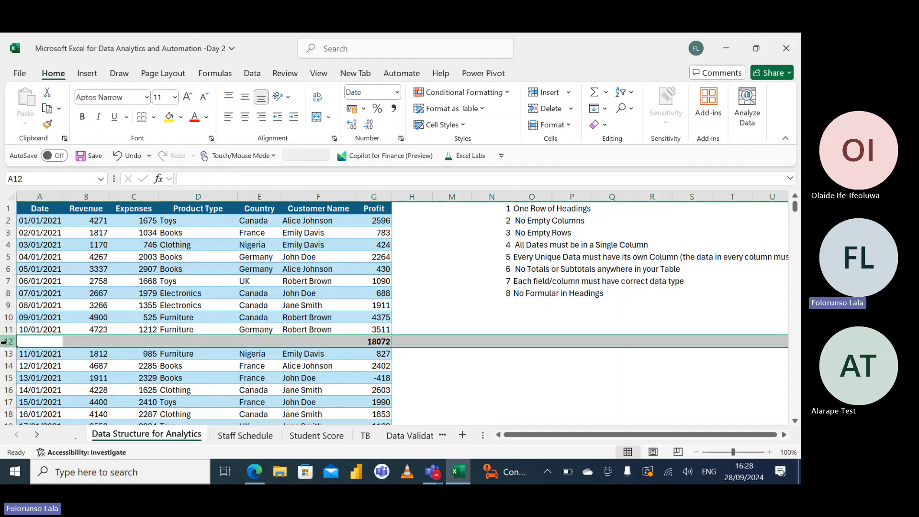
pyautogui.rightClick(8, 341)
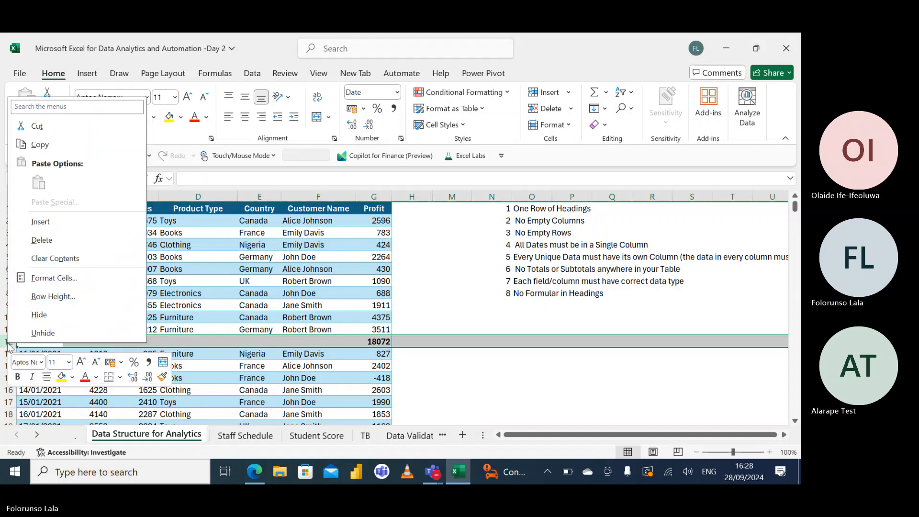
pyautogui.click(56, 240)
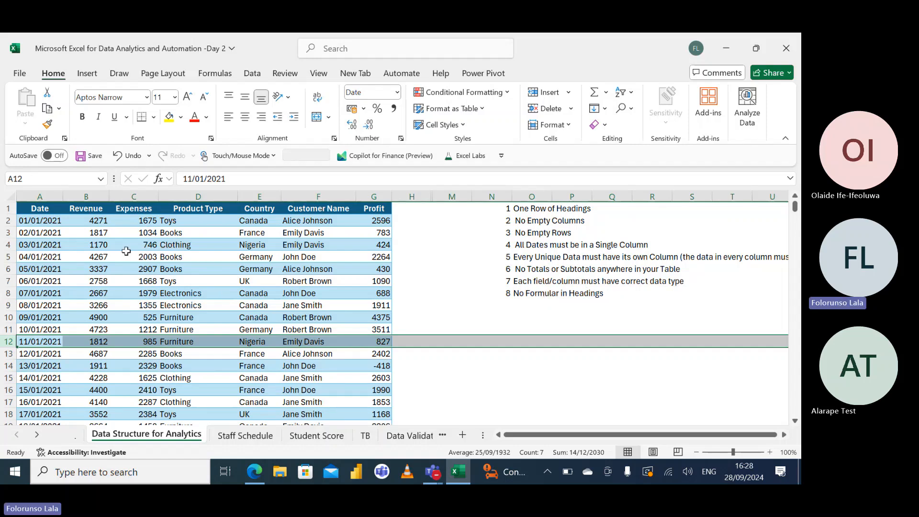
# Copy the expense value 1034 from C3 into Product Type cells D4 and D10
pyautogui.click(136, 207)
pyautogui.click(198, 197)
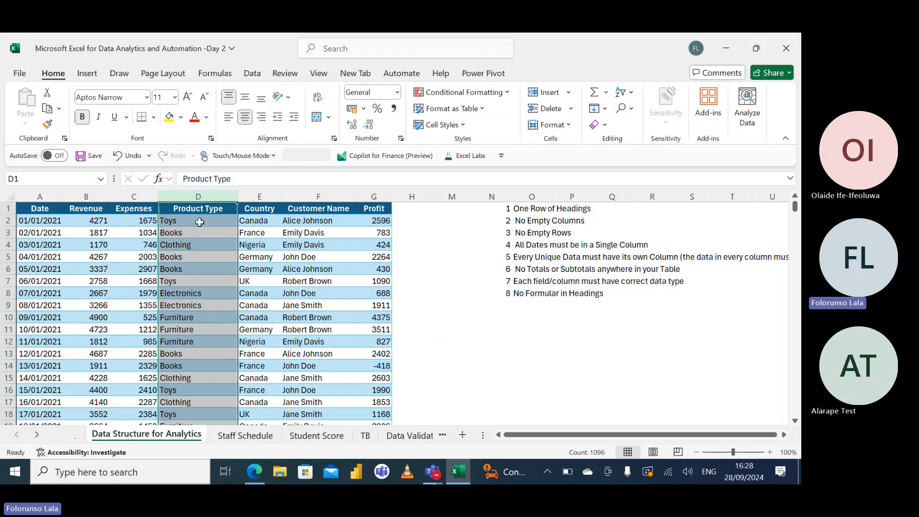
pyautogui.click(136, 234)
pyautogui.hotkey('ctrl', 'c')
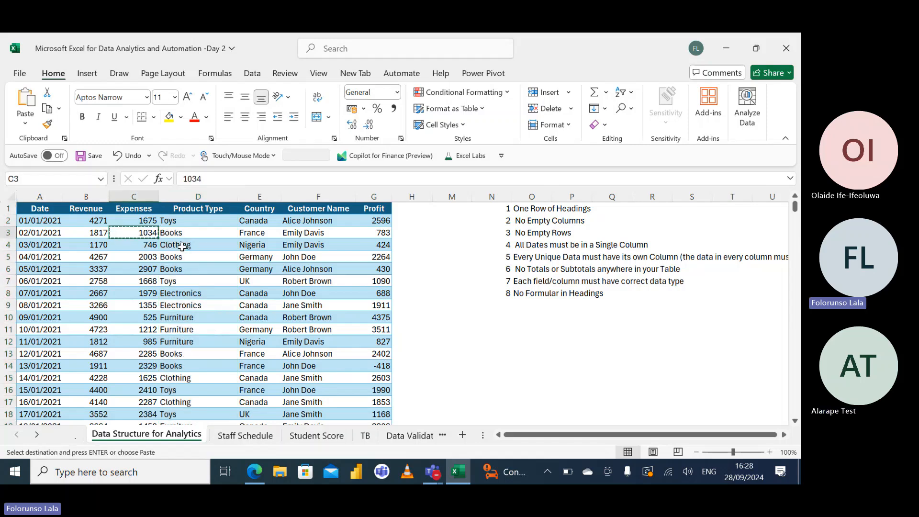
pyautogui.click(182, 245)
pyautogui.hotkey('ctrl', 'v')
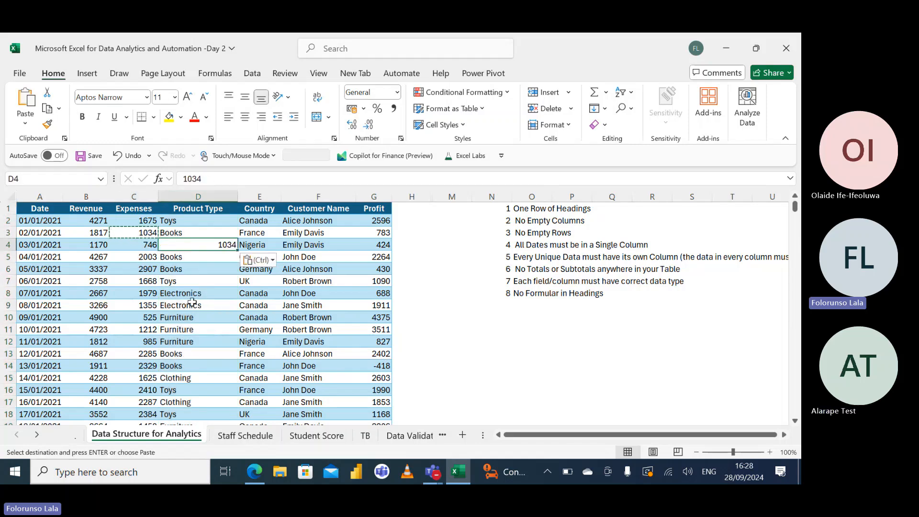
pyautogui.click(192, 319)
pyautogui.press('Return')
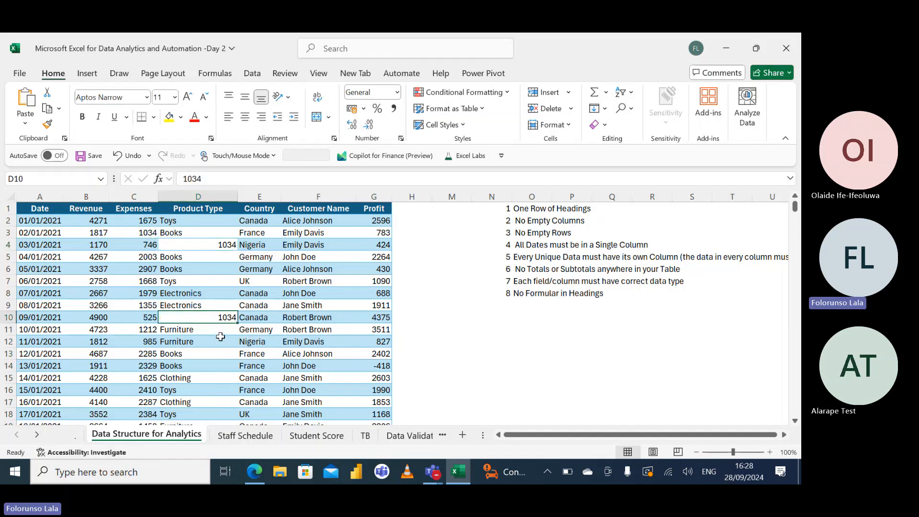
# Undo both pastes of the expense value in the Product Type column and clear the copy selection
pyautogui.click(197, 253)
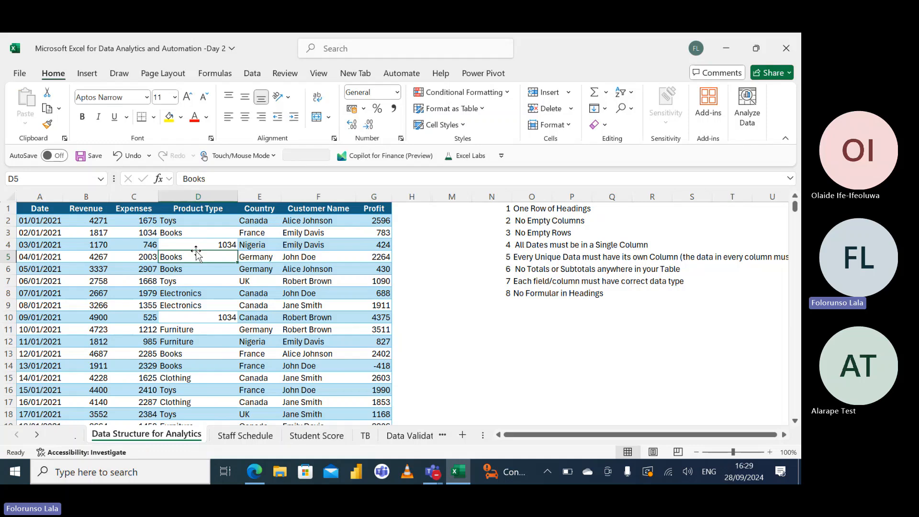
pyautogui.click(206, 196)
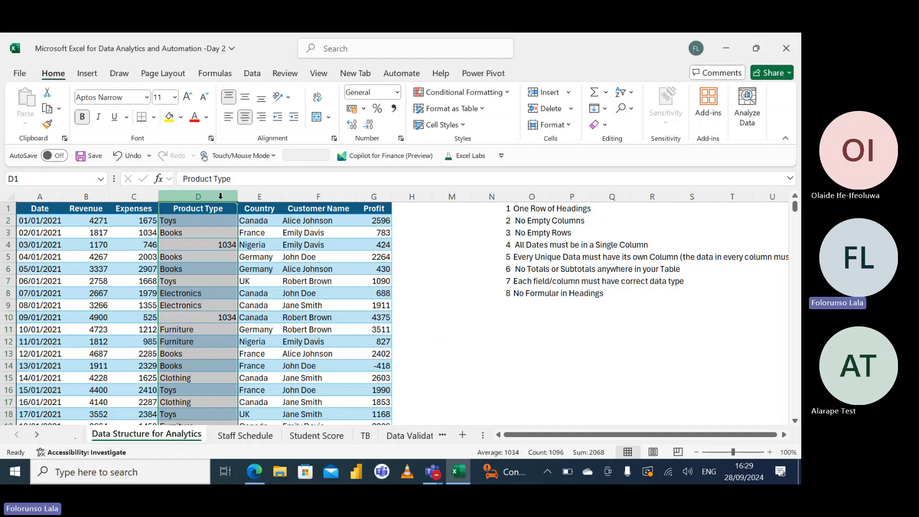
pyautogui.hotkey('ctrl', 'z')
pyautogui.hotkey('ctrl', 'z')
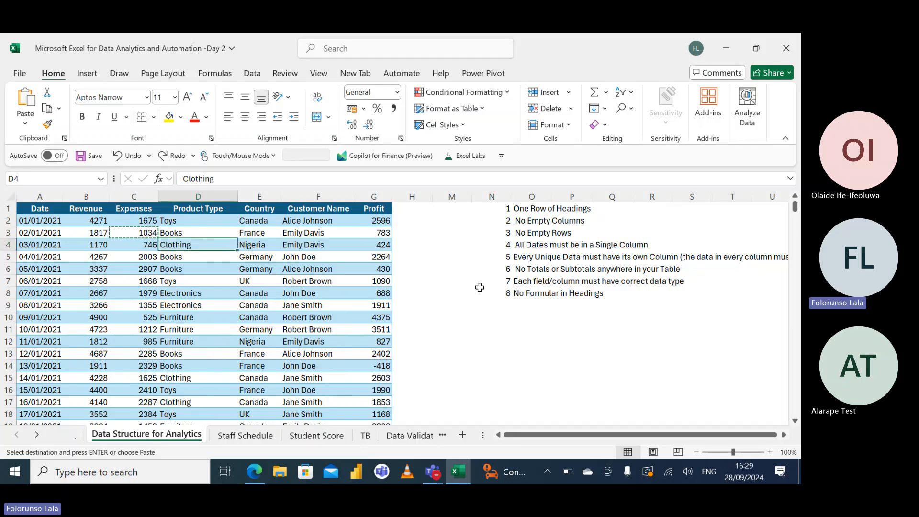
pyautogui.press('Escape')
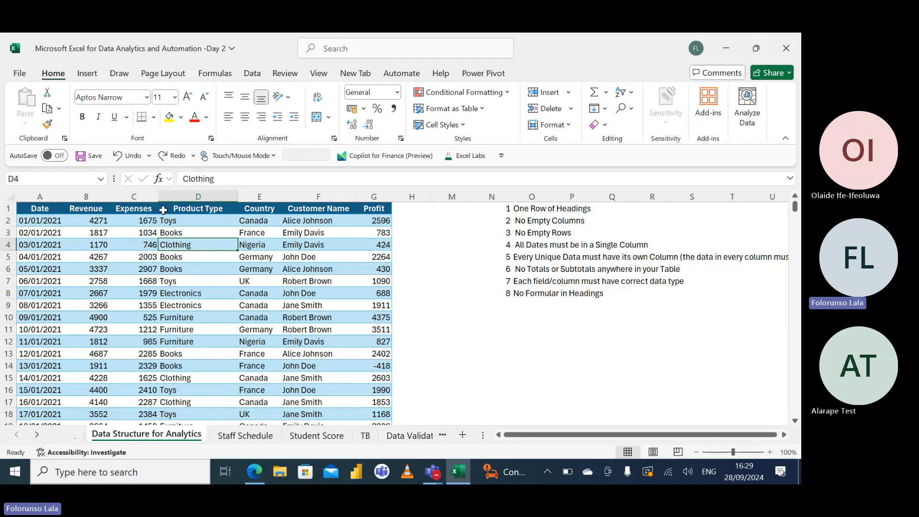
# Turn the Product Type heading in D1 into the text formula ="Product Type" and check the heading row A1:G1
pyautogui.click(179, 207)
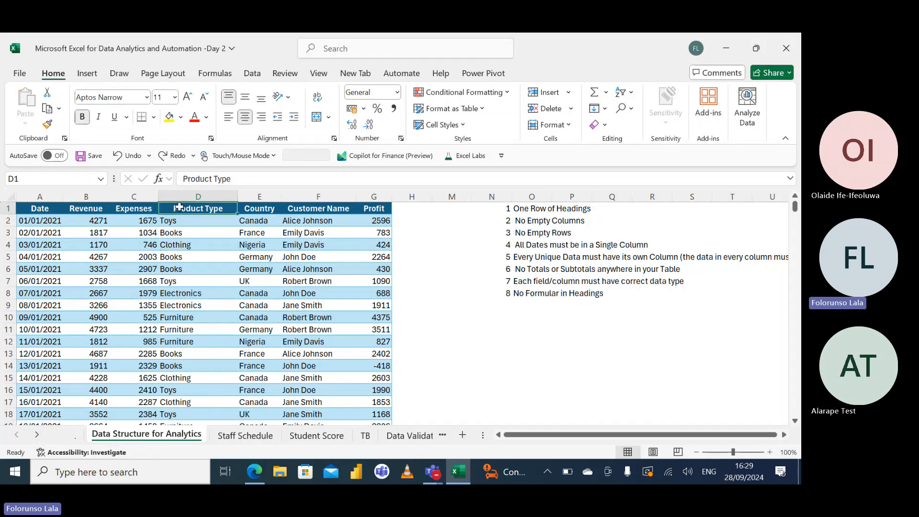
pyautogui.click(181, 178)
pyautogui.write('=')
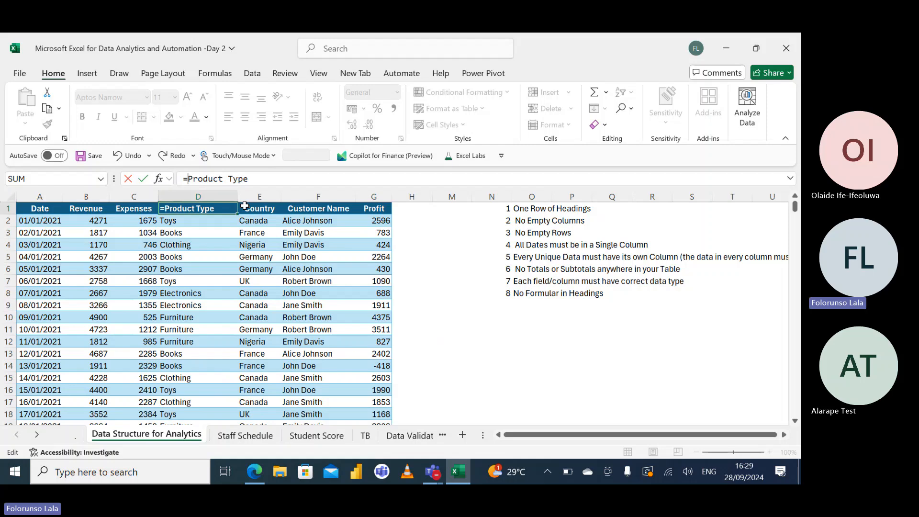
pyautogui.press('Return')
pyautogui.press('Return')
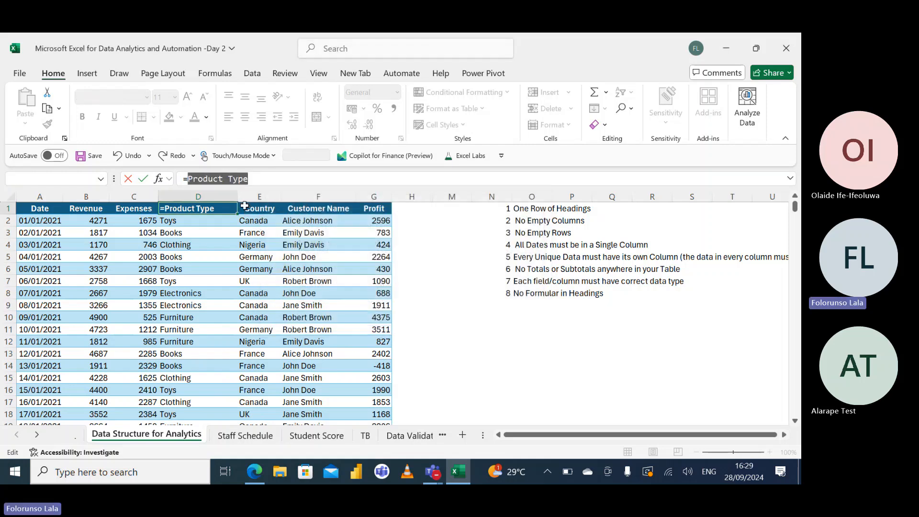
pyautogui.click(256, 178)
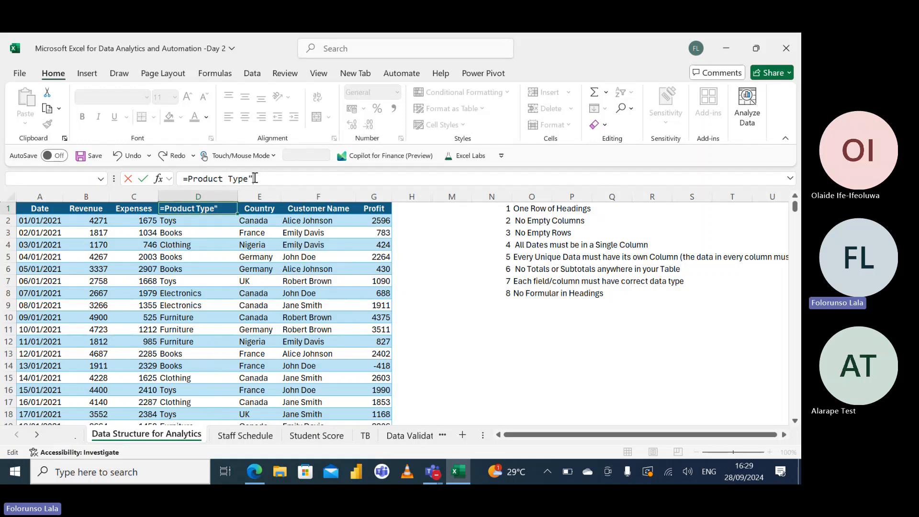
pyautogui.click(190, 179)
pyautogui.write('"')
pyautogui.press('Return')
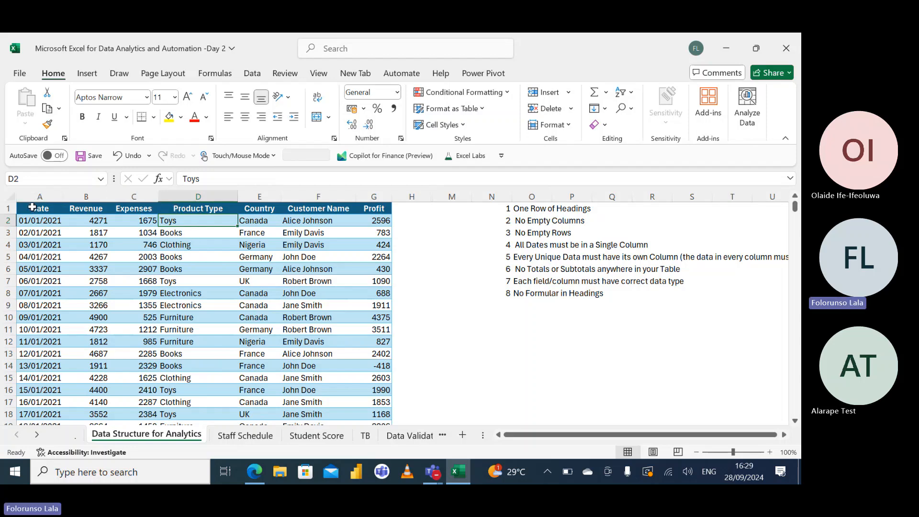
pyautogui.moveTo(32, 207); pyautogui.dragTo(373, 210)
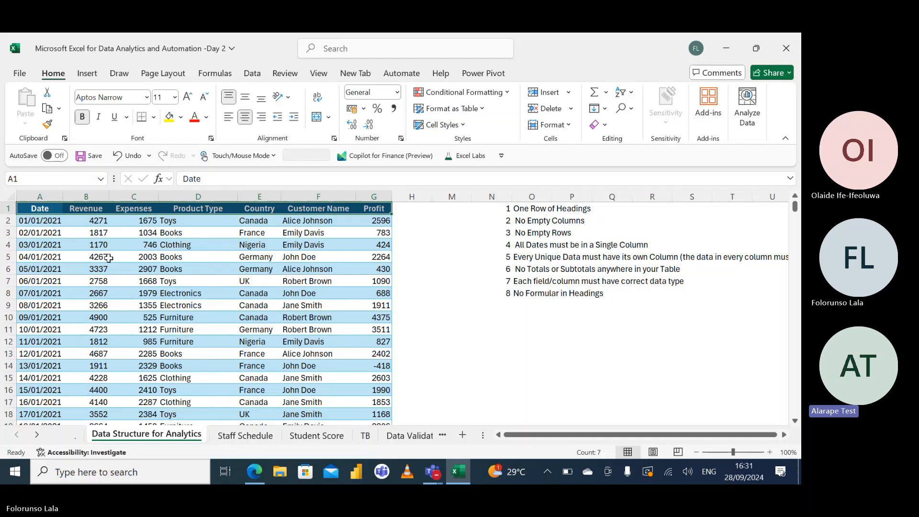
pyautogui.click(123, 256)
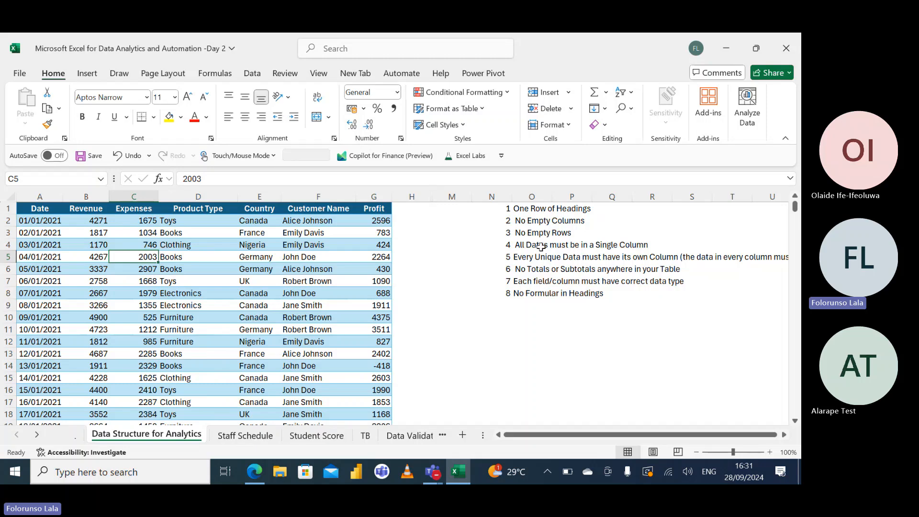
# Copy the eight data structure rules in N1:O8 to J1 on the Staff Schedule sheet and autofit column K
pyautogui.click(508, 207)
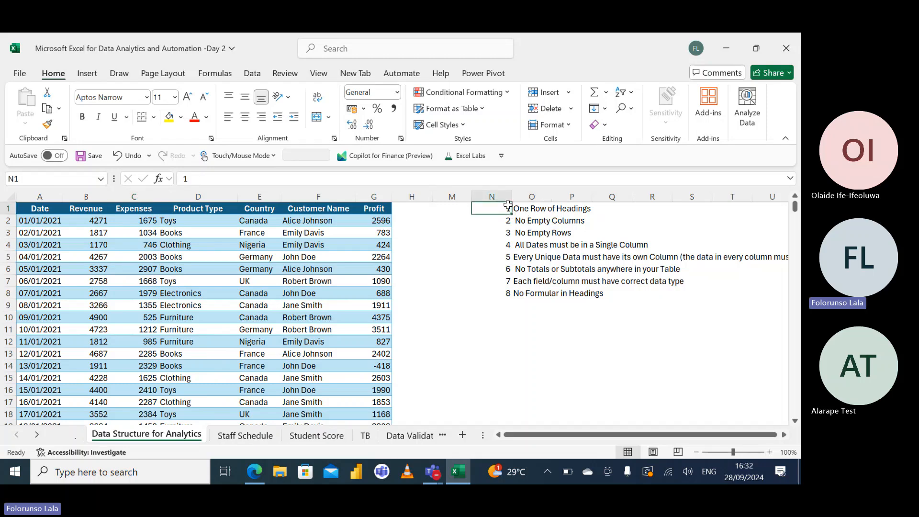
pyautogui.moveTo(508, 206); pyautogui.dragTo(531, 293)
pyautogui.hotkey('ctrl', 'c')
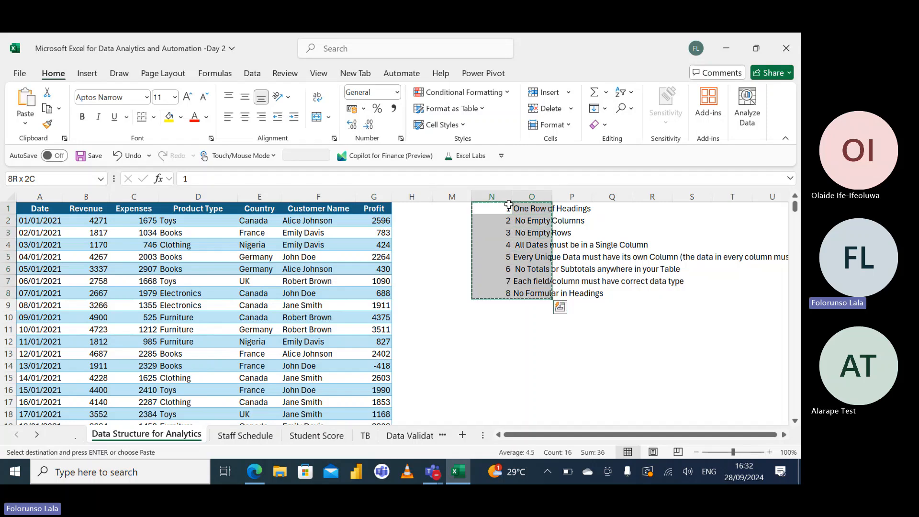
pyautogui.click(238, 436)
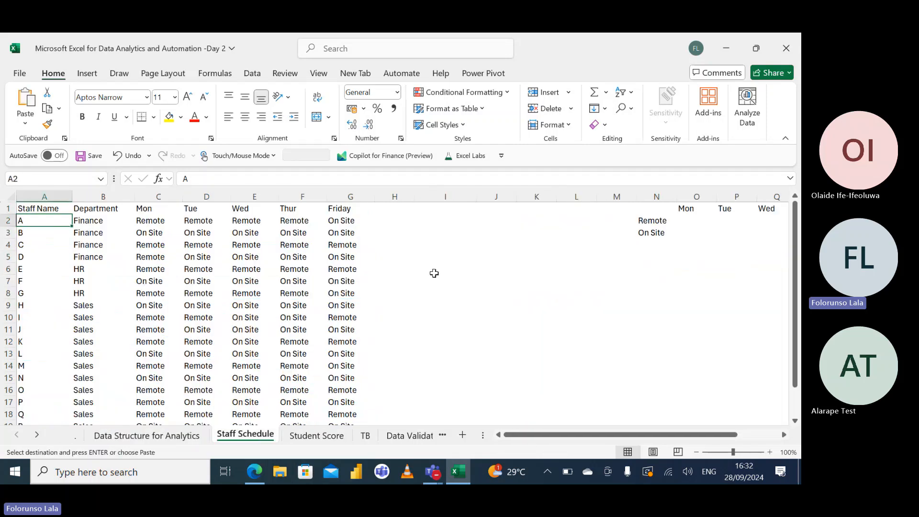
pyautogui.click(502, 216)
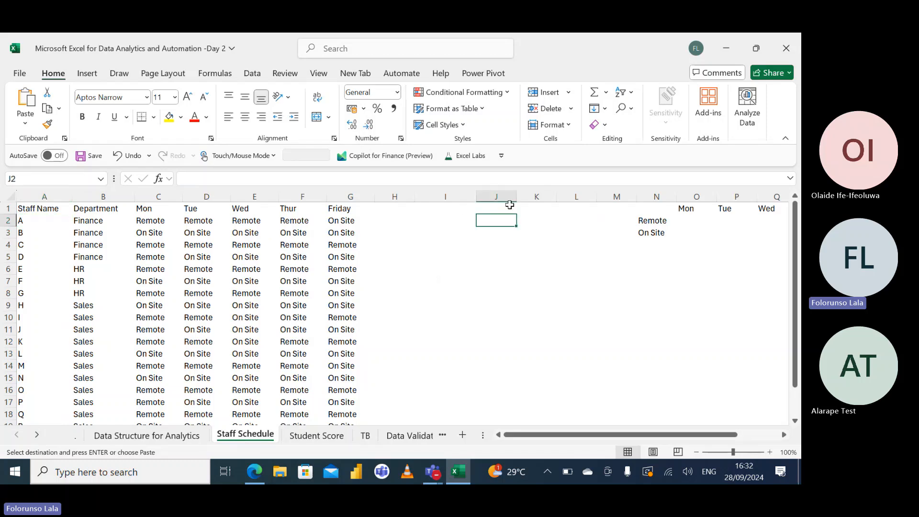
pyautogui.click(509, 205)
pyautogui.hotkey('ctrl', 'v')
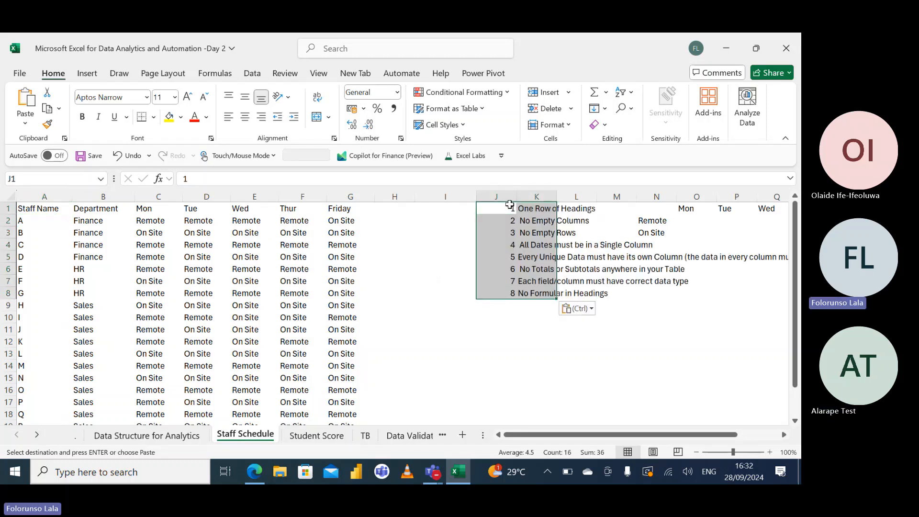
pyautogui.doubleClick(556, 196)
# Compare the Staff Schedule data and its rules list with the Data Structure for Analytics sheet, and clear the copy selection
pyautogui.click(144, 232)
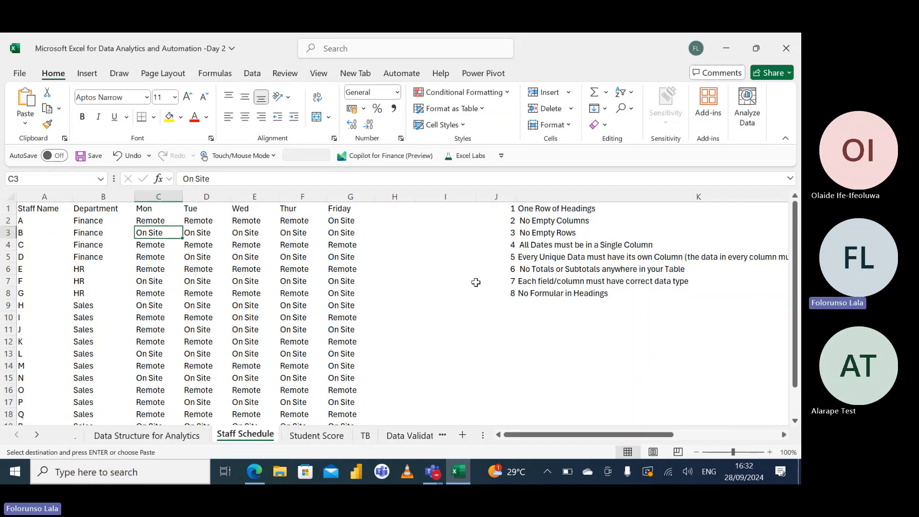
pyautogui.moveTo(503, 207); pyautogui.dragTo(559, 293)
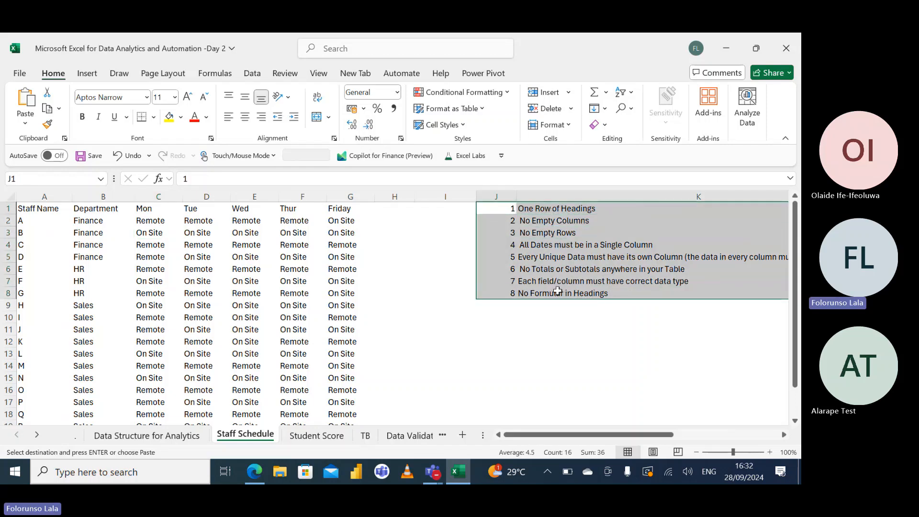
pyautogui.click(101, 222)
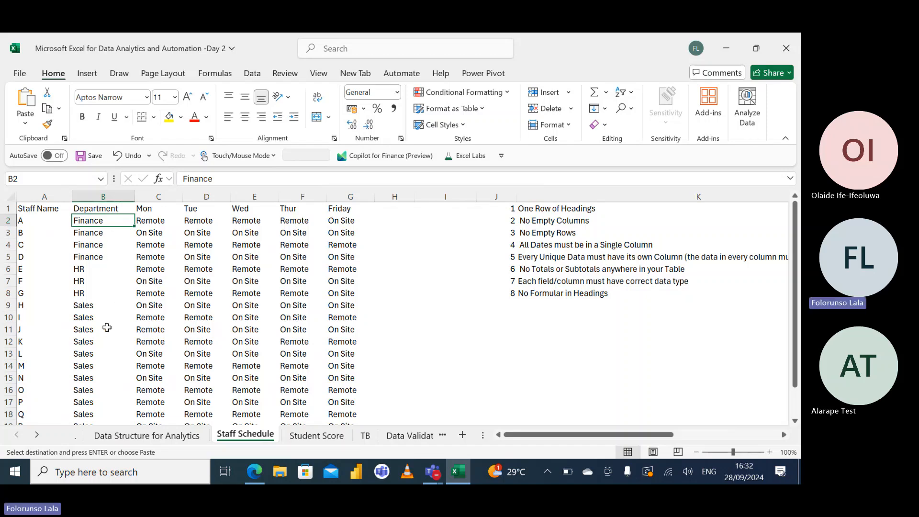
pyautogui.click(133, 435)
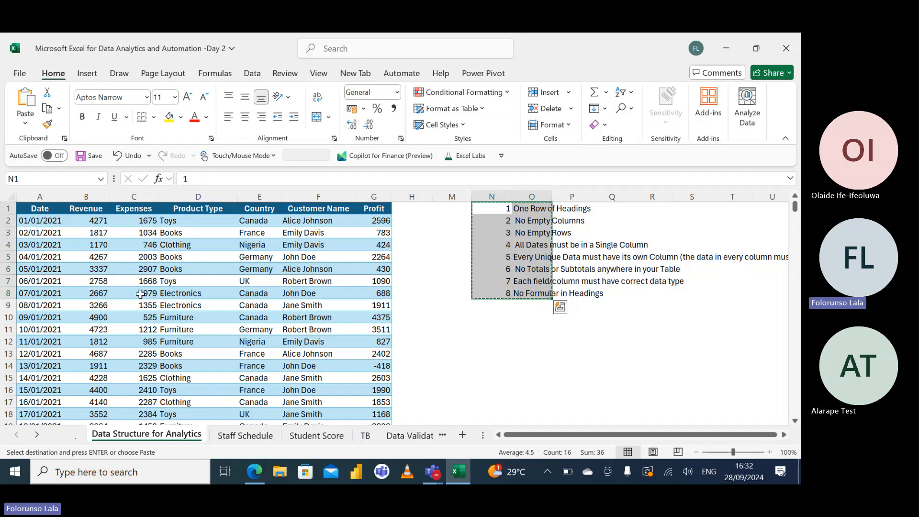
pyautogui.click(236, 435)
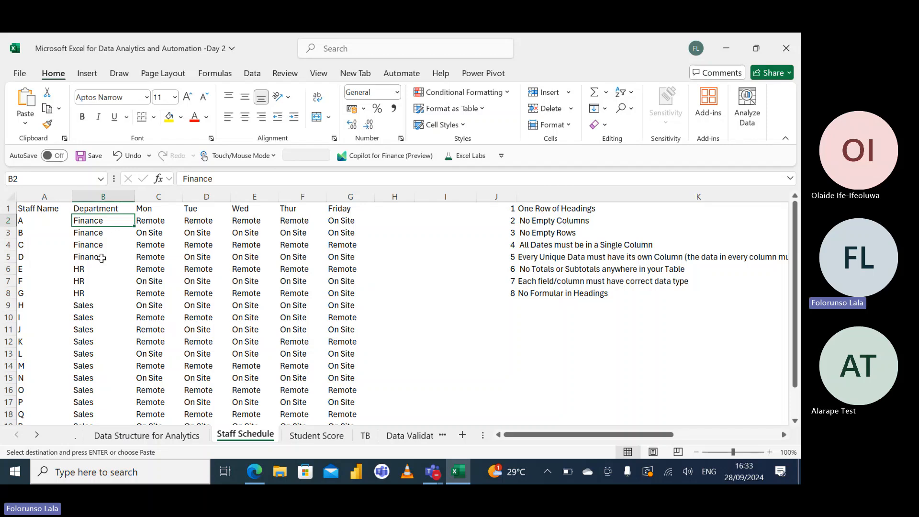
pyautogui.click(136, 436)
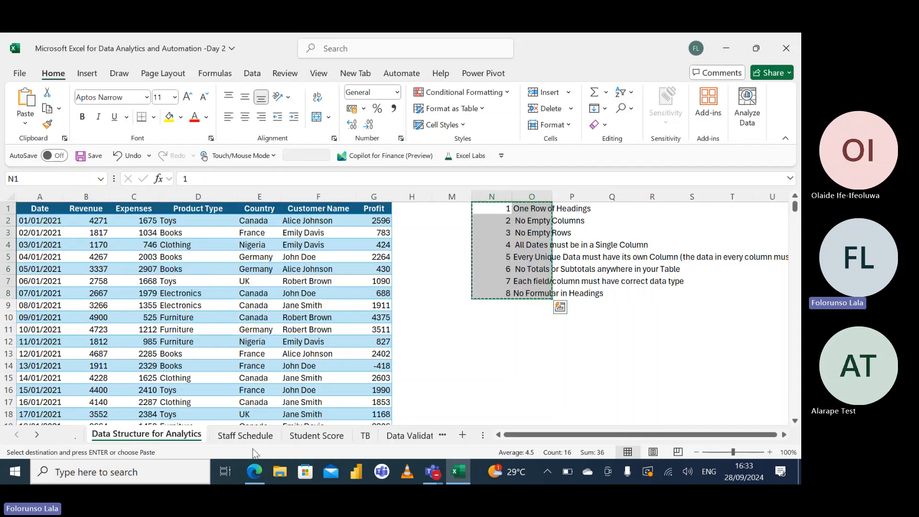
pyautogui.click(253, 438)
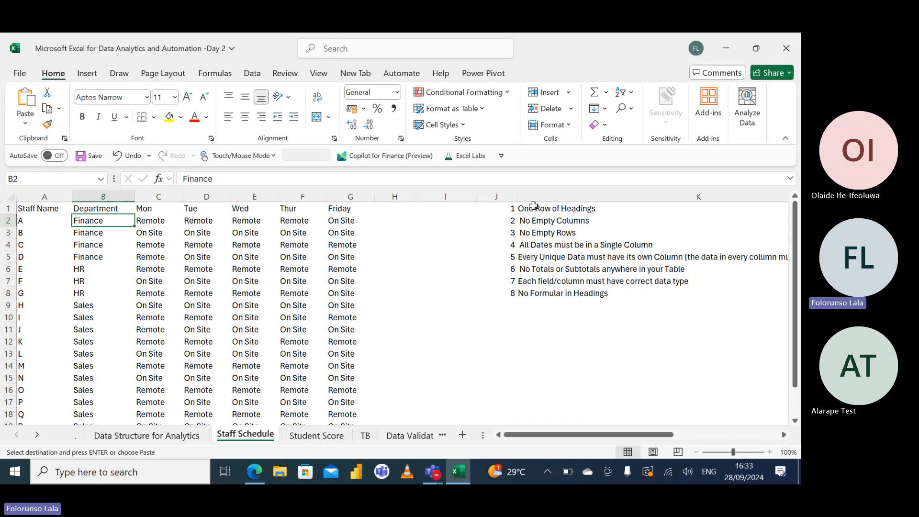
pyautogui.moveTo(529, 206); pyautogui.dragTo(534, 293)
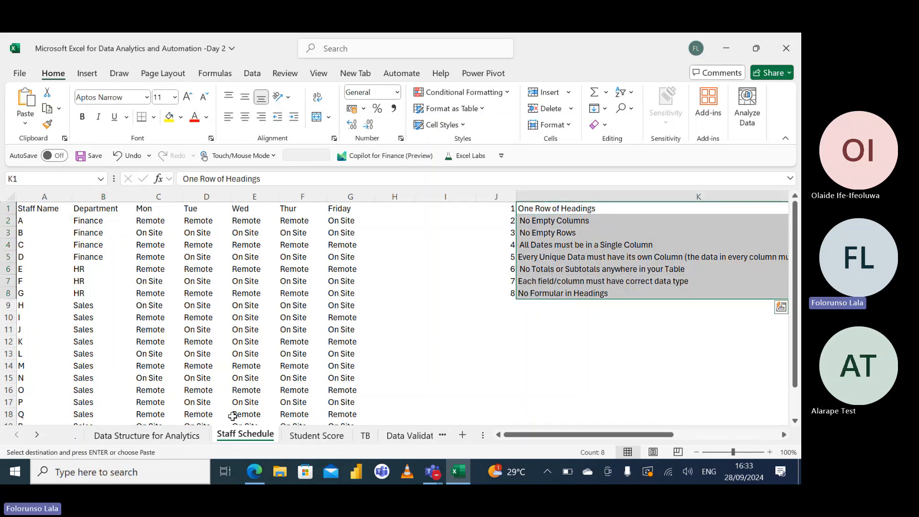
pyautogui.click(185, 435)
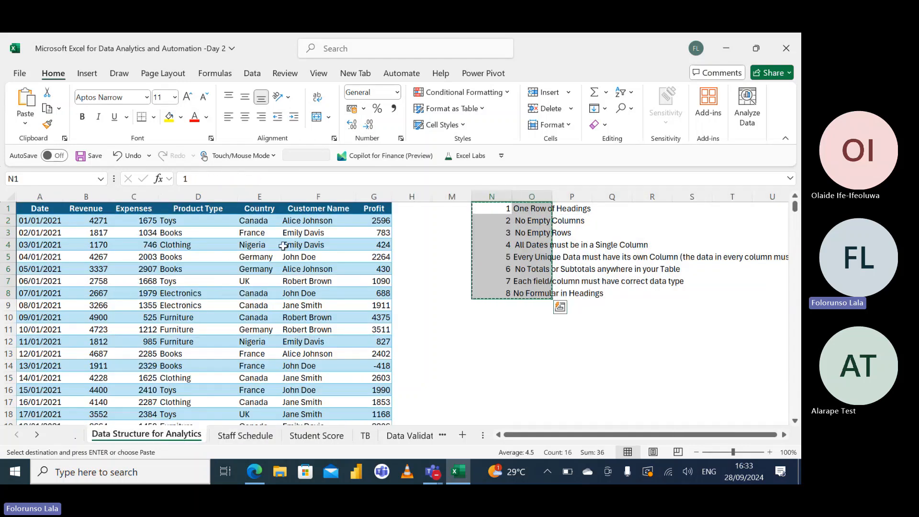
pyautogui.click(243, 436)
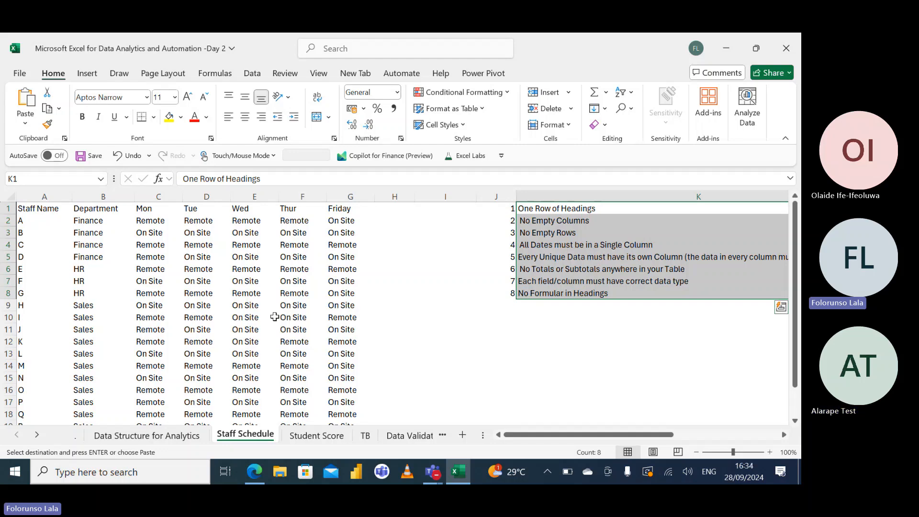
pyautogui.click(155, 438)
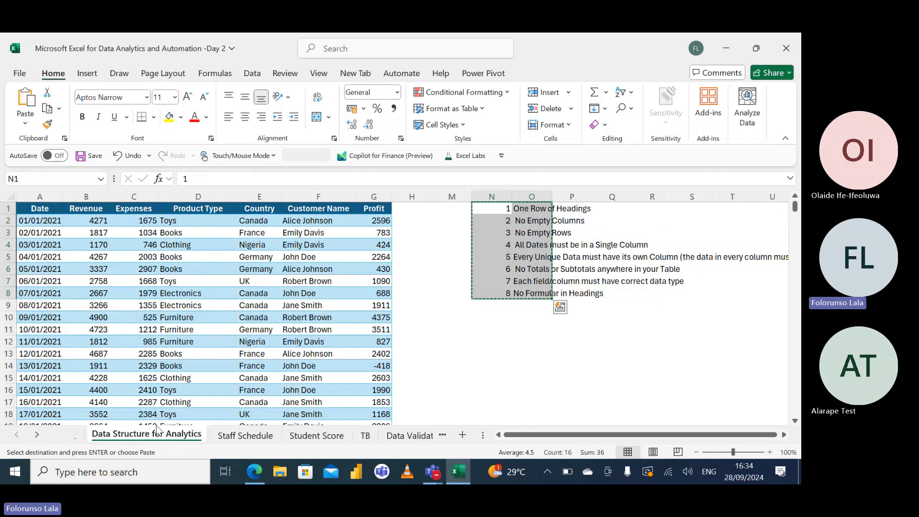
pyautogui.click(209, 261)
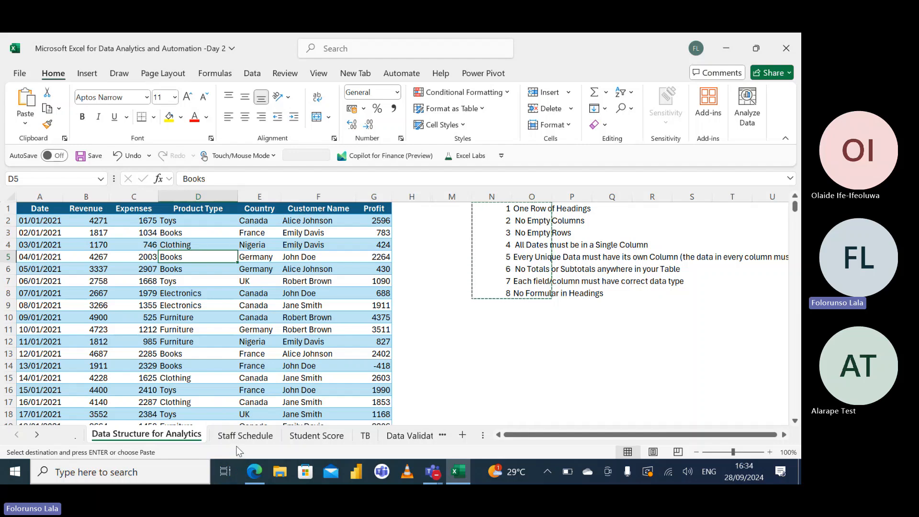
pyautogui.press('Escape')
# Convert the Staff Schedule data in A1:G19 into a table with headers
pyautogui.click(244, 436)
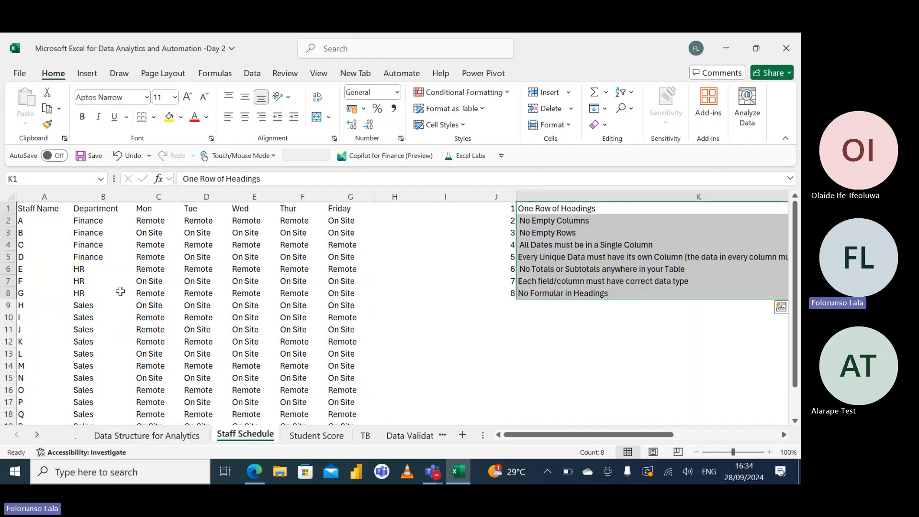
pyautogui.click(120, 291)
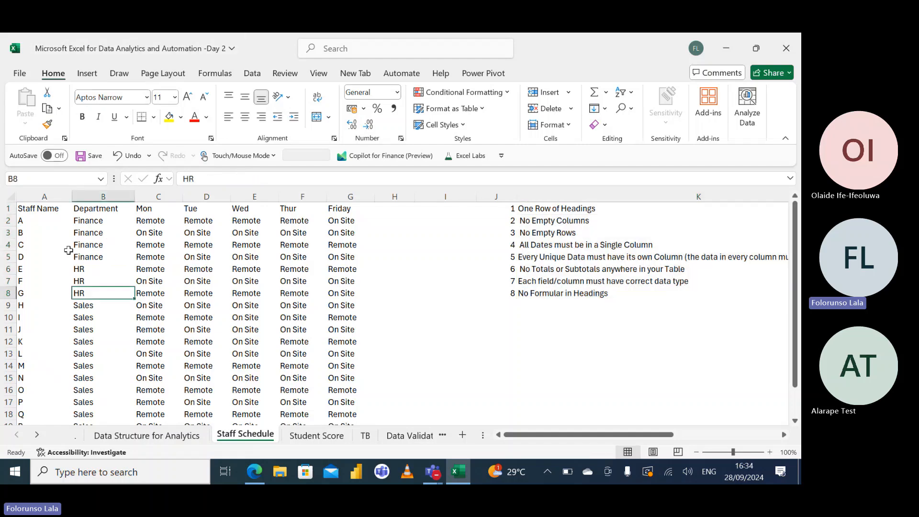
pyautogui.click(37, 221)
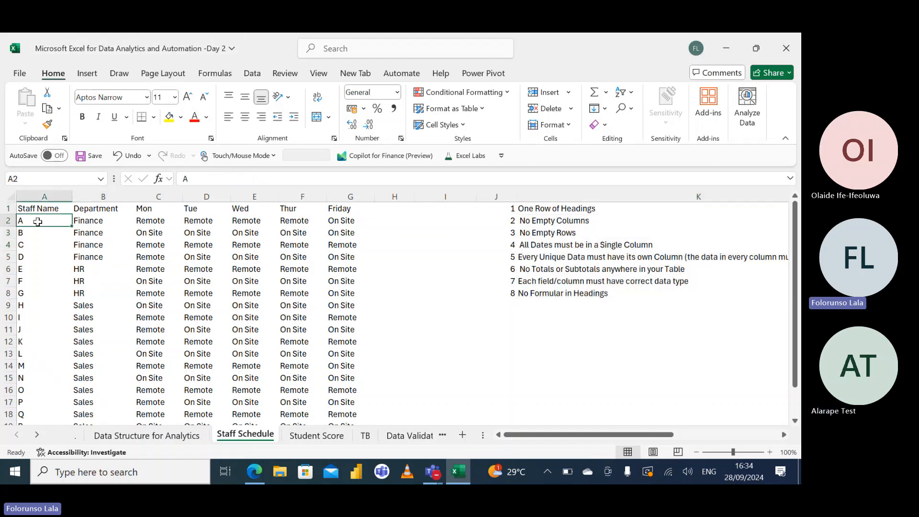
pyautogui.hotkey('ctrl', 't')
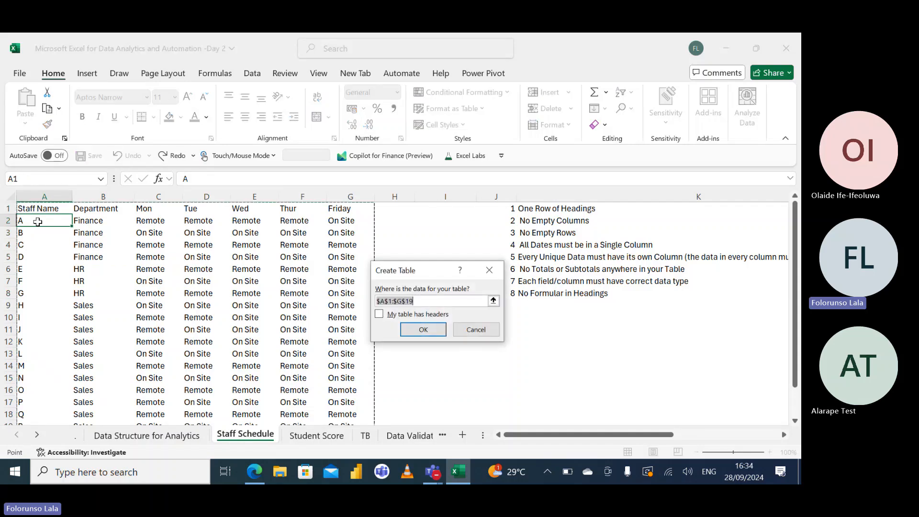
pyautogui.click(379, 315)
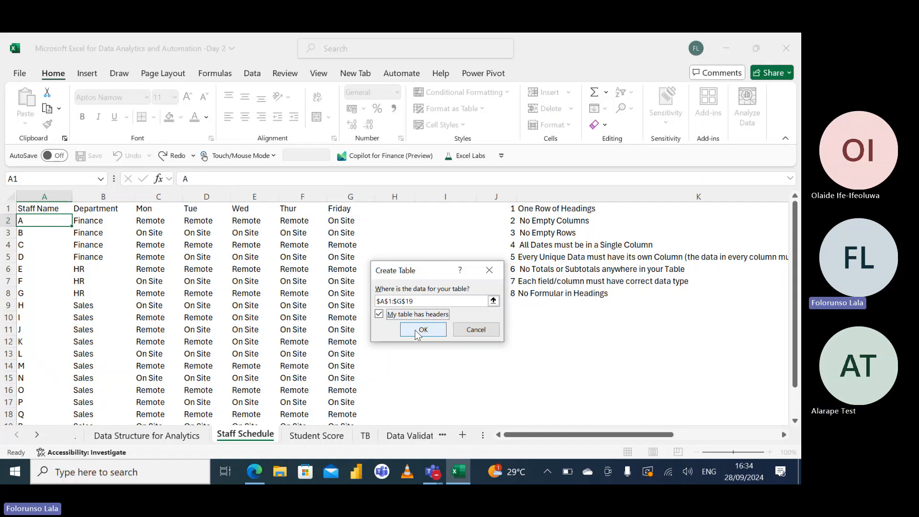
pyautogui.click(415, 331)
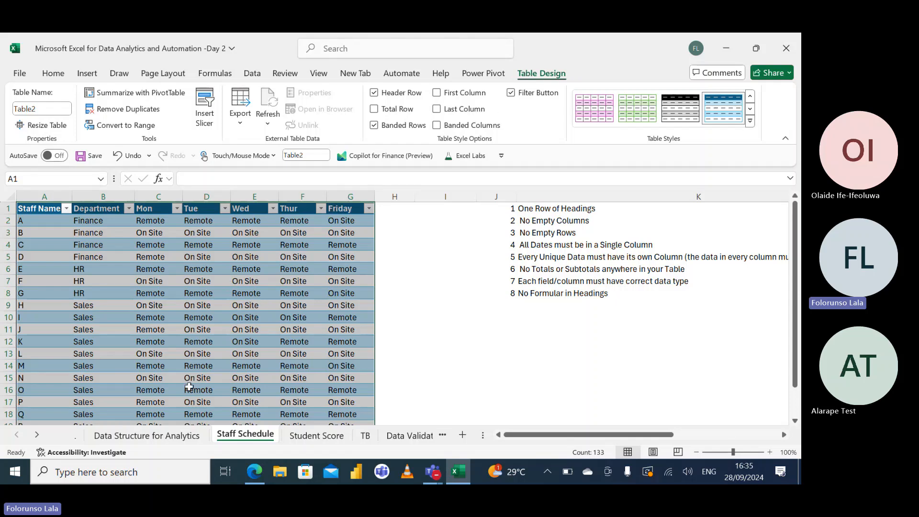
# Compare the sales data on Data Structure for Analytics with the formatted Staff Schedule table
pyautogui.click(163, 436)
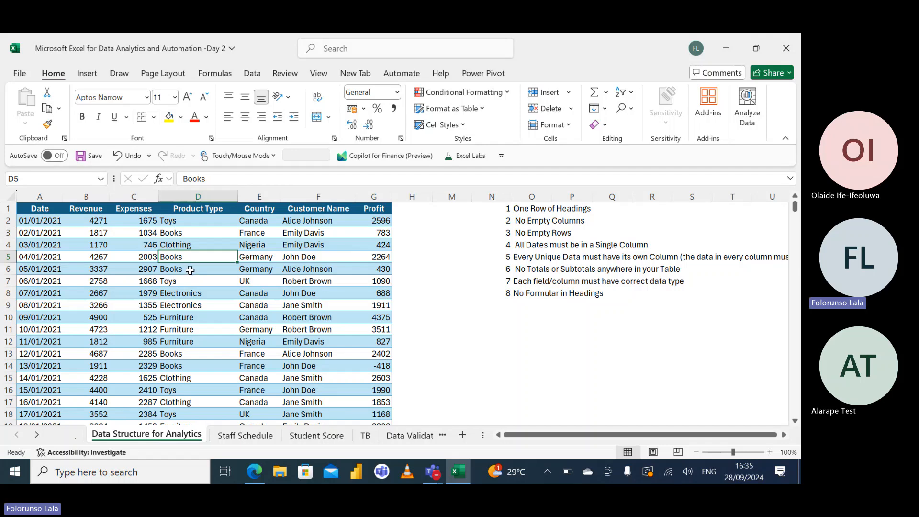
pyautogui.click(244, 435)
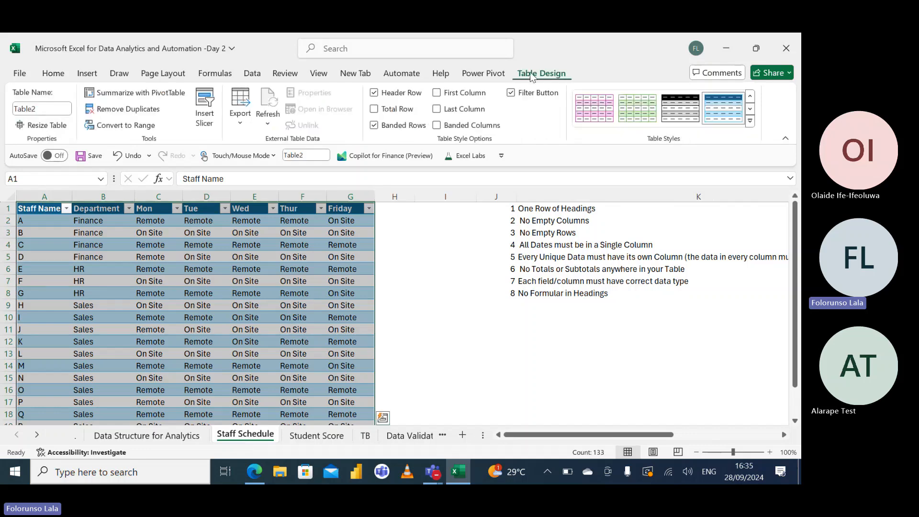
pyautogui.click(201, 318)
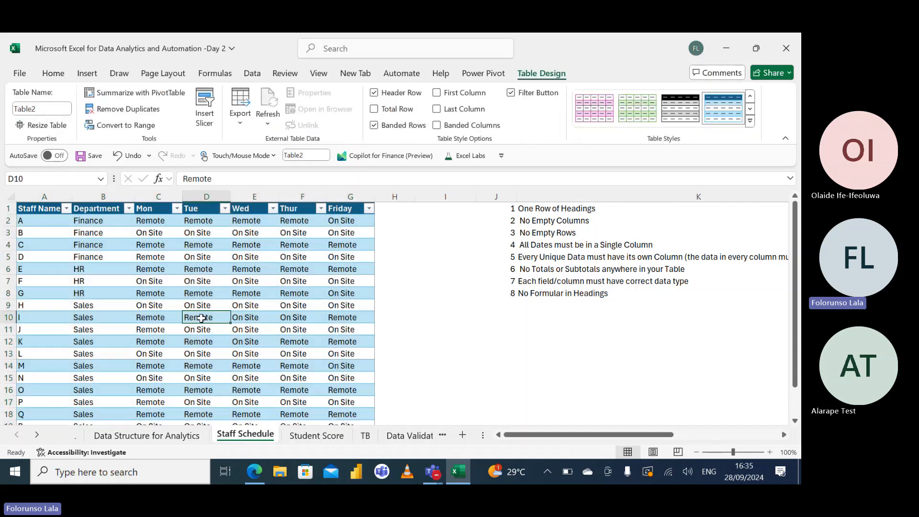
# Try to convert the sales data in A1:G1098 on the Data Structure for Analytics sheet into a table with headers
pyautogui.click(188, 441)
pyautogui.click(120, 245)
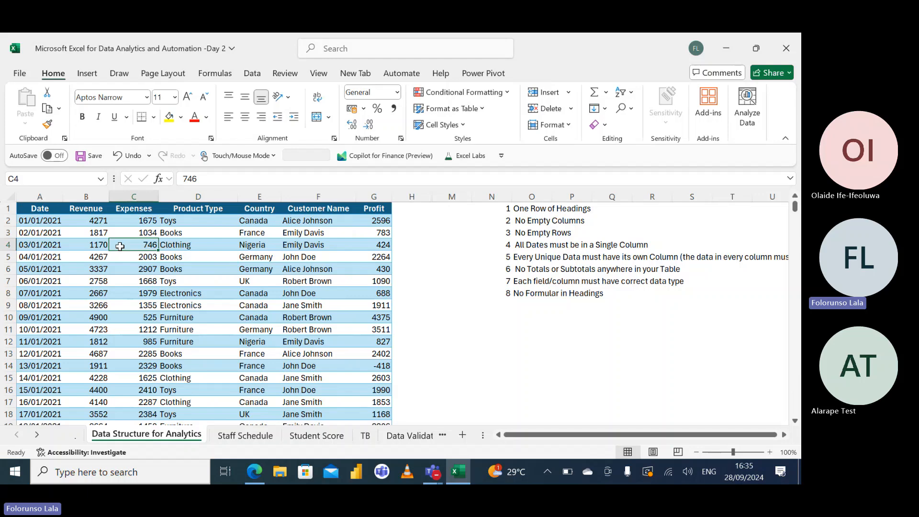
pyautogui.hotkey('ctrl', 't')
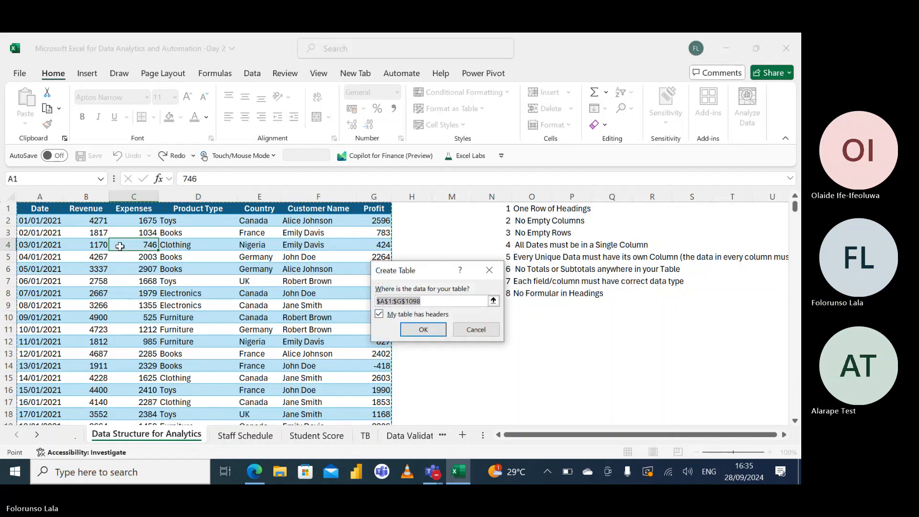
pyautogui.press('Return')
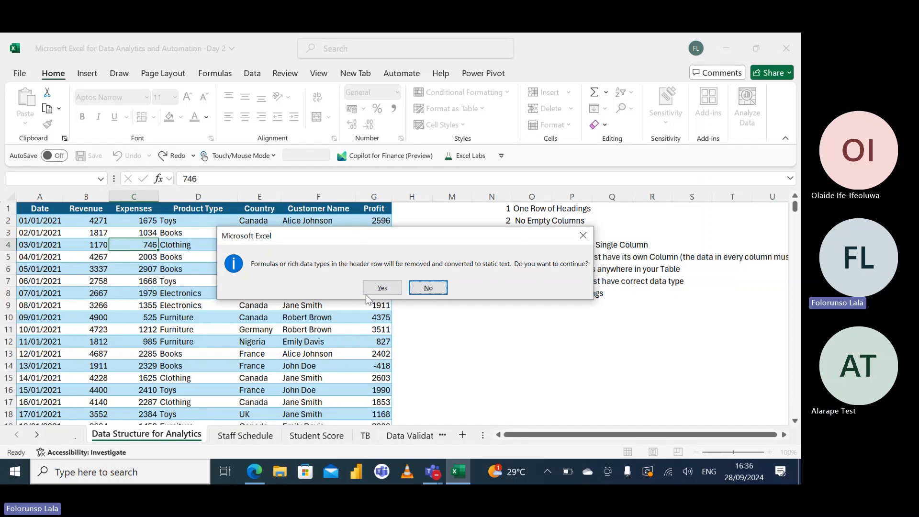
pyautogui.click(581, 235)
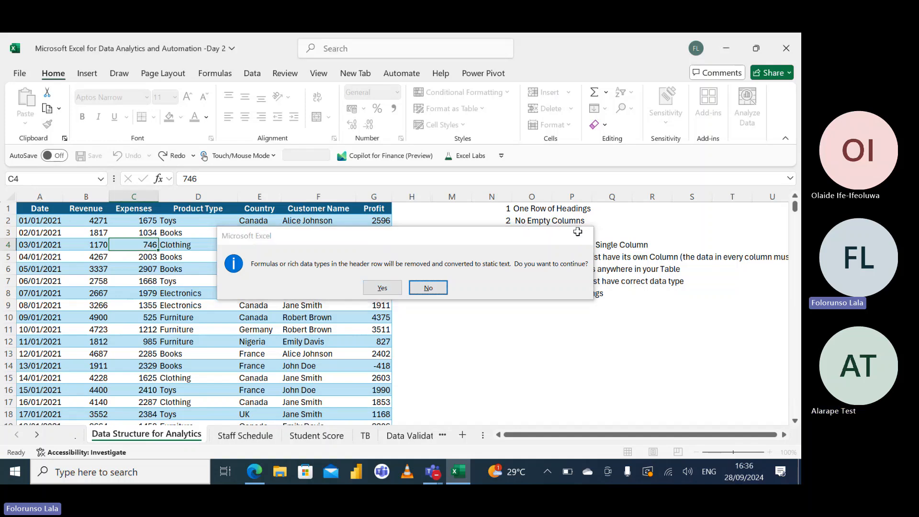
# Check the Product Type heading against the rules, and convert A1:G1098 into a table with headers, accepting static text for heading formulas
pyautogui.click(185, 210)
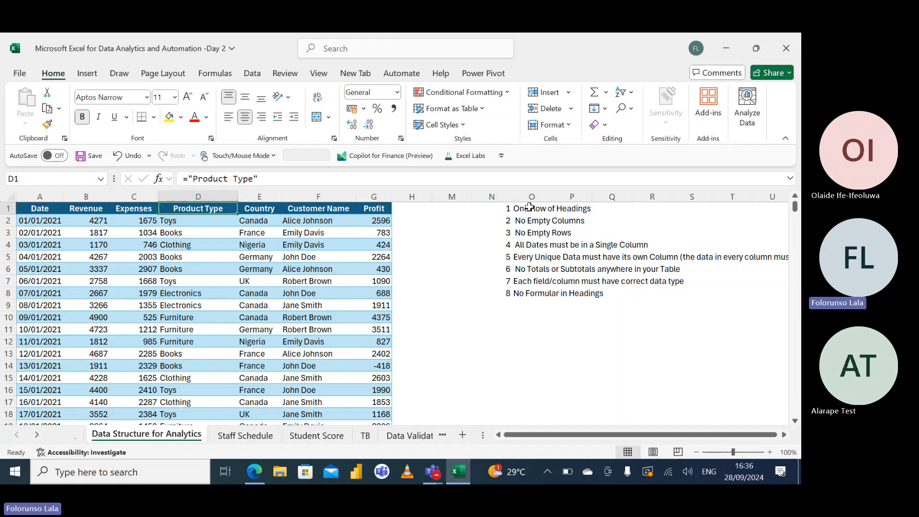
pyautogui.click(530, 293)
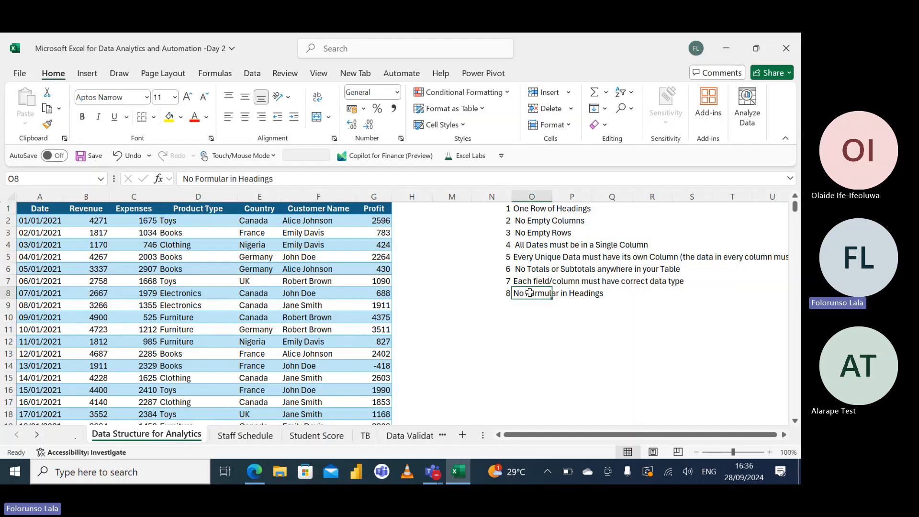
pyautogui.click(191, 283)
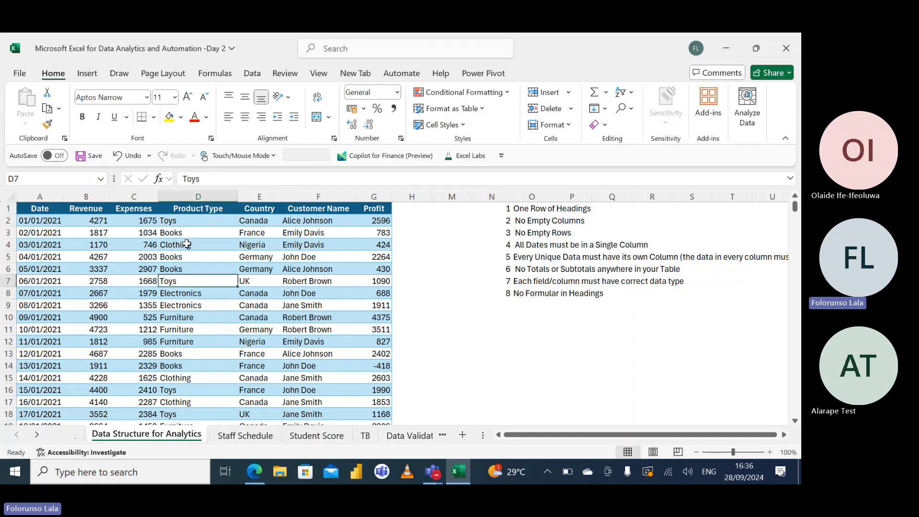
pyautogui.click(198, 209)
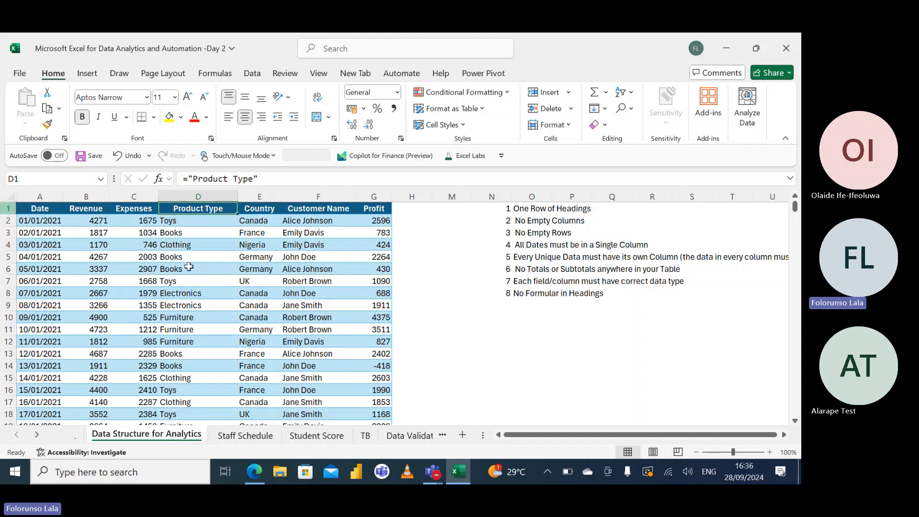
pyautogui.click(237, 302)
pyautogui.hotkey('ctrl', 't')
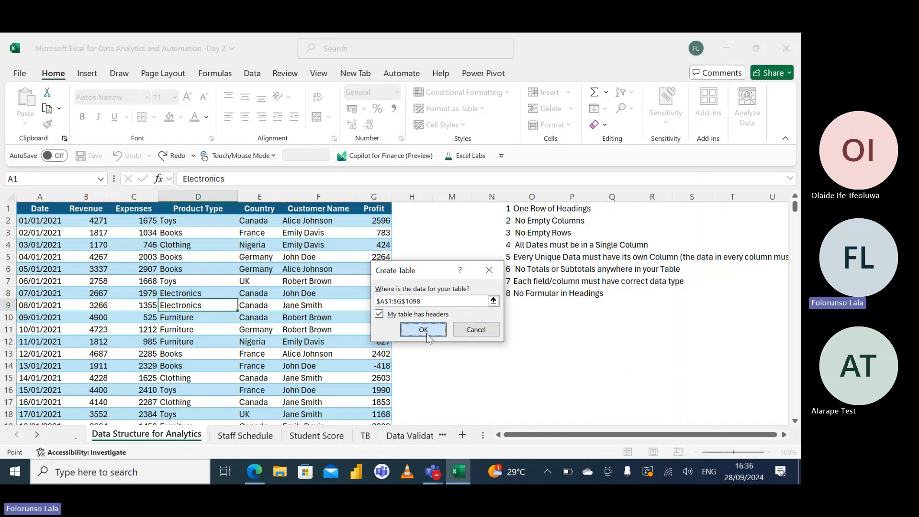
pyautogui.click(423, 330)
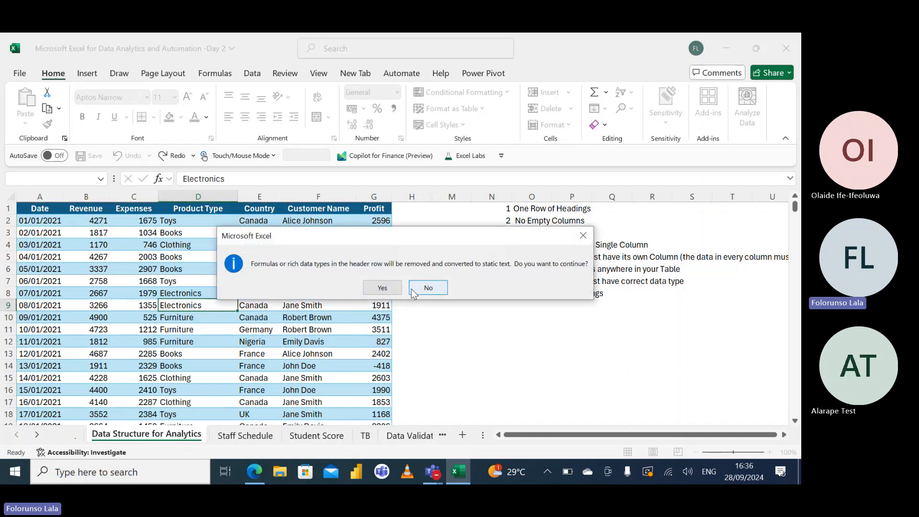
pyautogui.click(382, 288)
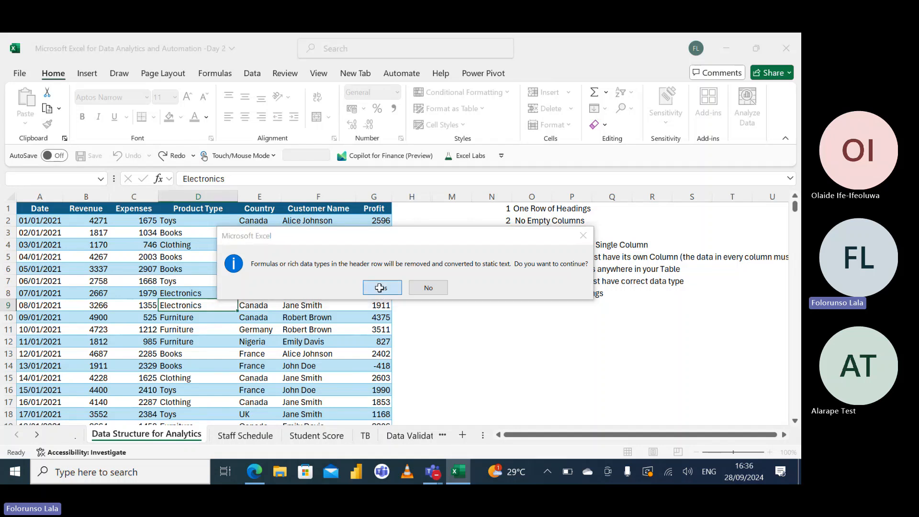
pyautogui.click(184, 209)
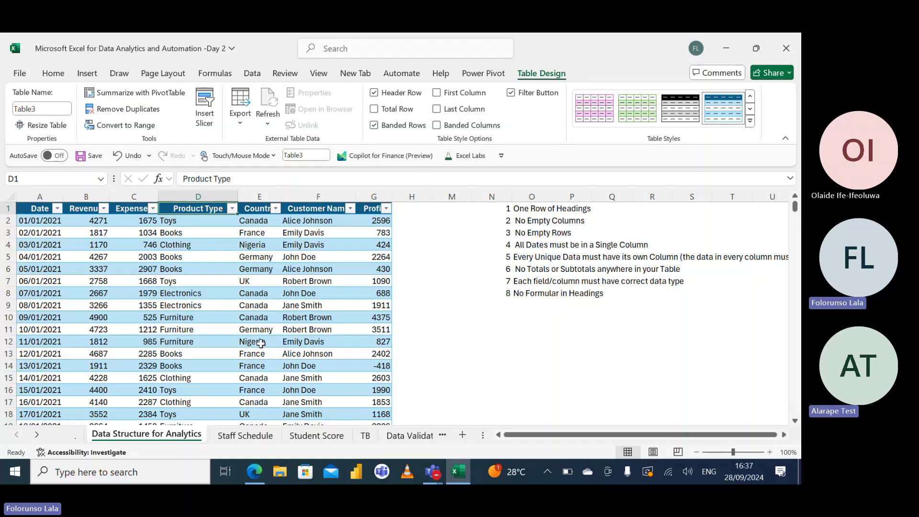
pyautogui.moveTo(517, 209); pyautogui.dragTo(520, 284)
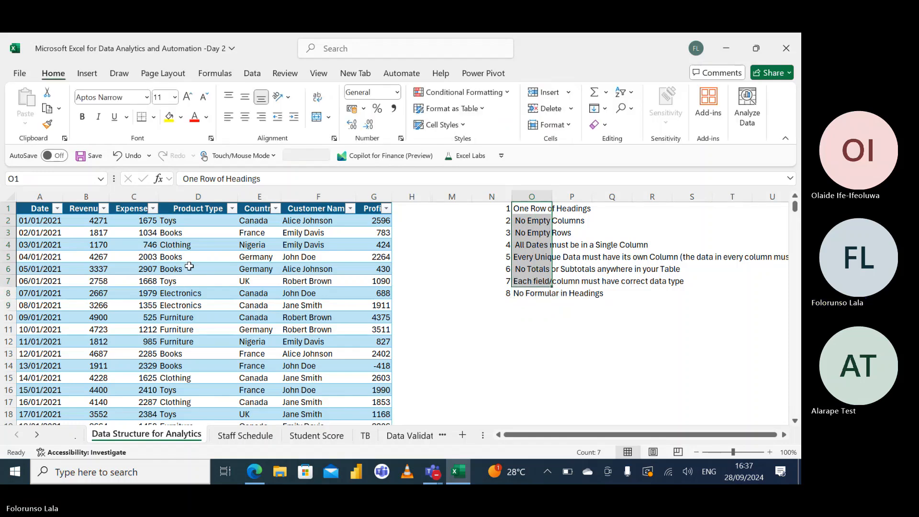
# Insert a Product Type slicer for the sales table and filter by Books and by Clothing in turn
pyautogui.click(186, 242)
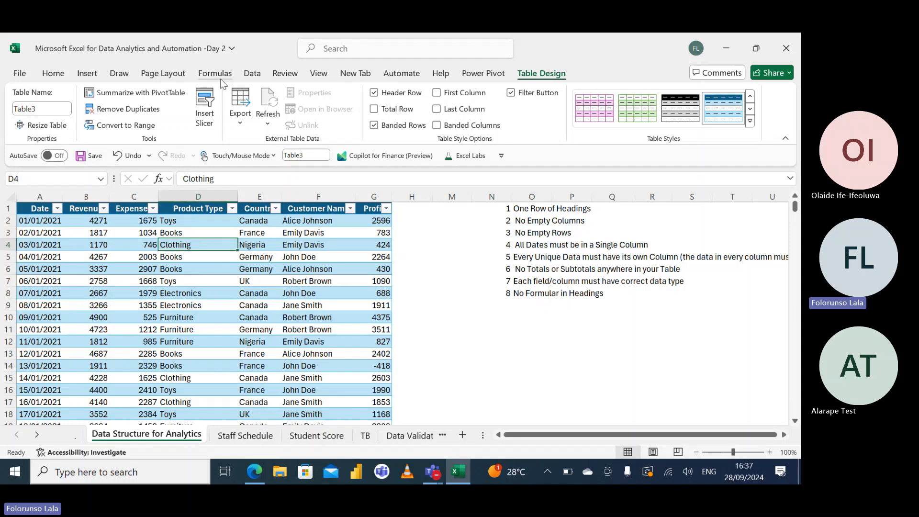
pyautogui.click(207, 109)
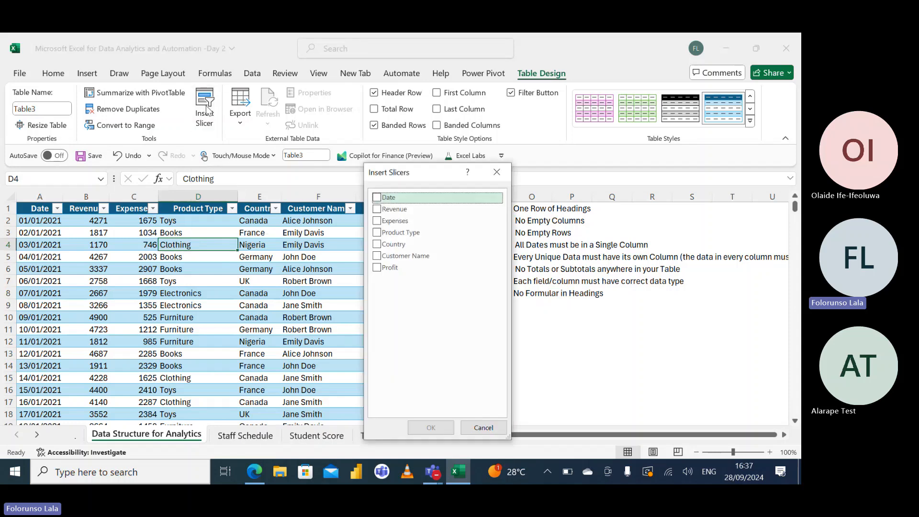
pyautogui.click(377, 233)
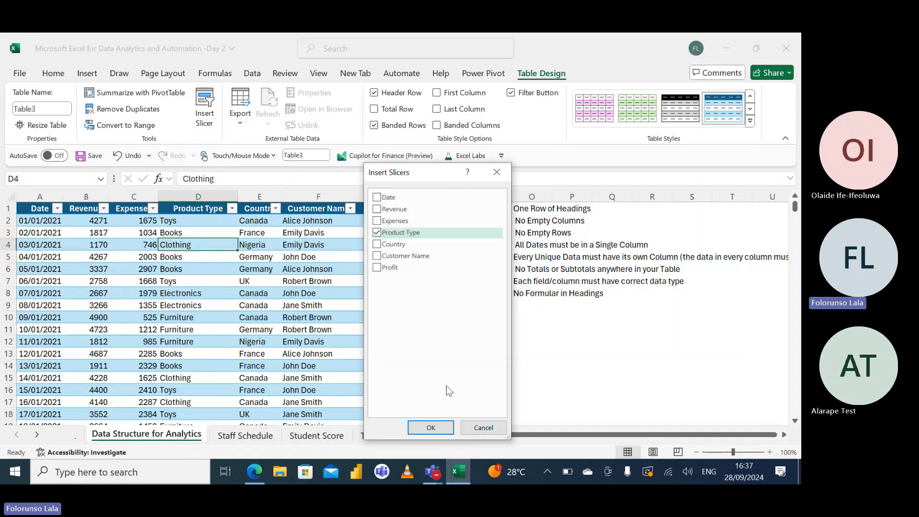
pyautogui.click(445, 427)
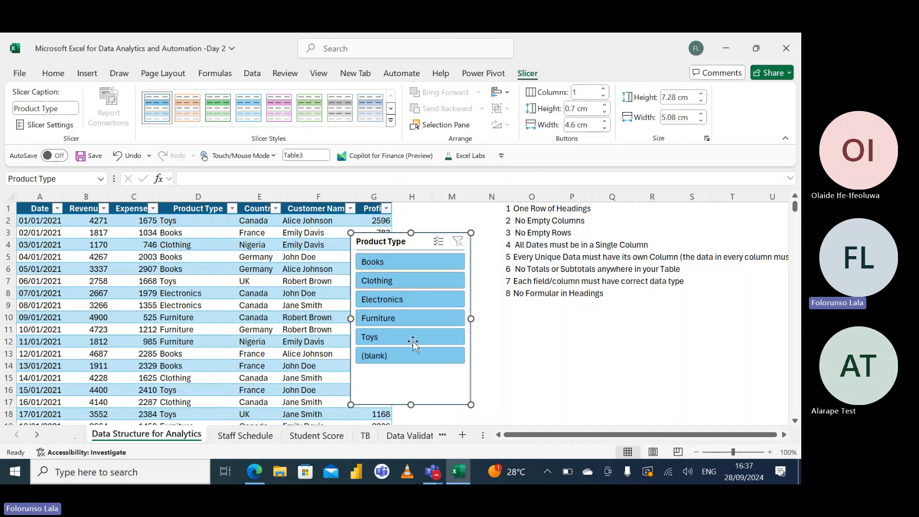
pyautogui.click(402, 260)
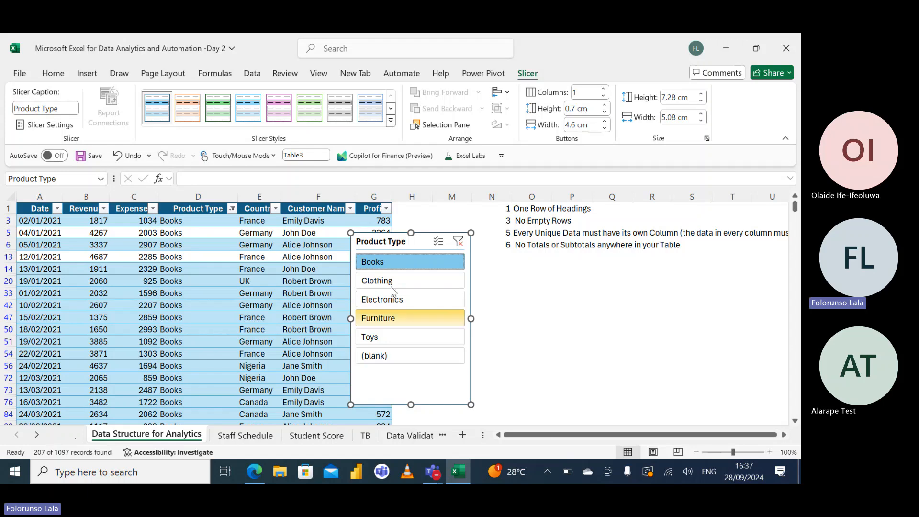
pyautogui.click(391, 284)
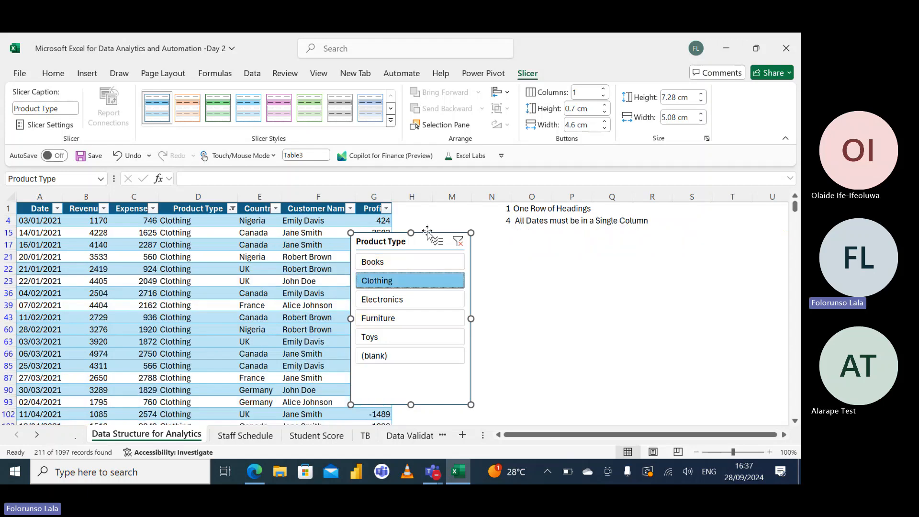
# Delete the Product Type slicer and reset the column filter to include all product types
pyautogui.press('Delete')
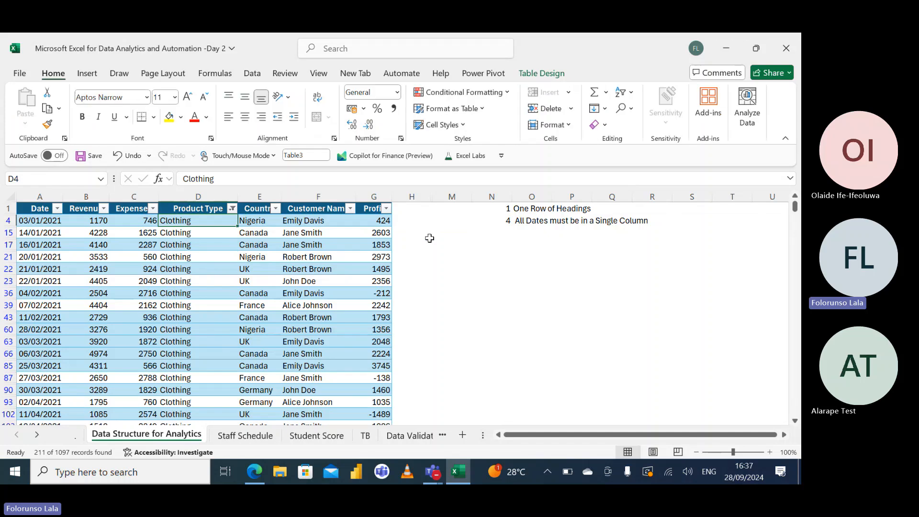
pyautogui.click(232, 209)
pyautogui.click(119, 325)
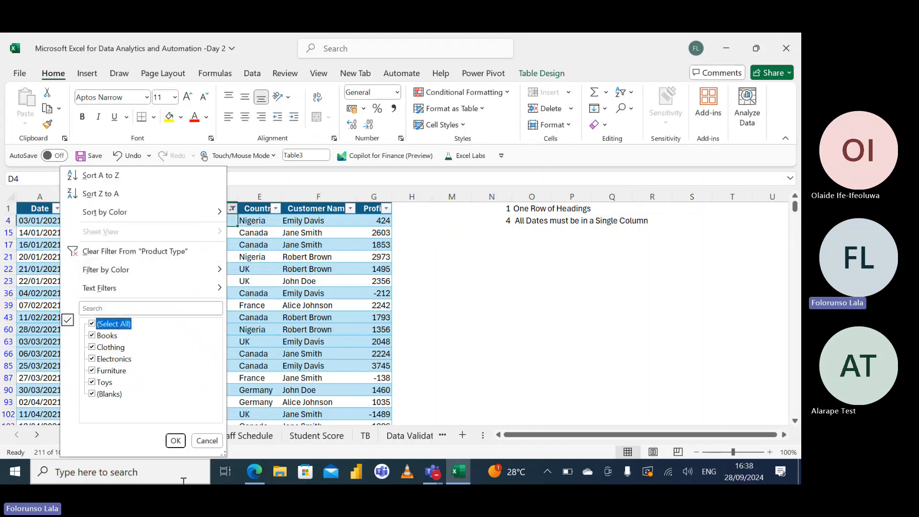
pyautogui.click(173, 440)
pyautogui.click(286, 293)
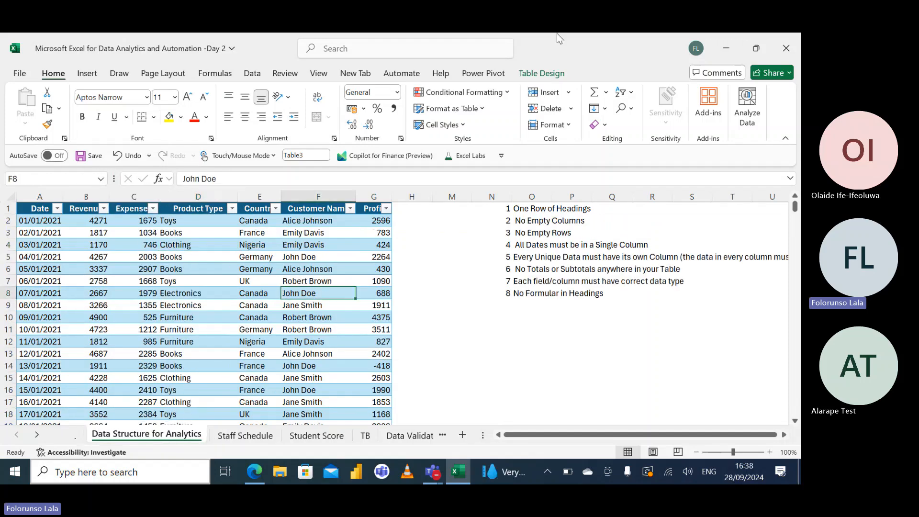
# Widen the Profit column and delete the leftover total row 1098 beneath the sales table
pyautogui.click(530, 75)
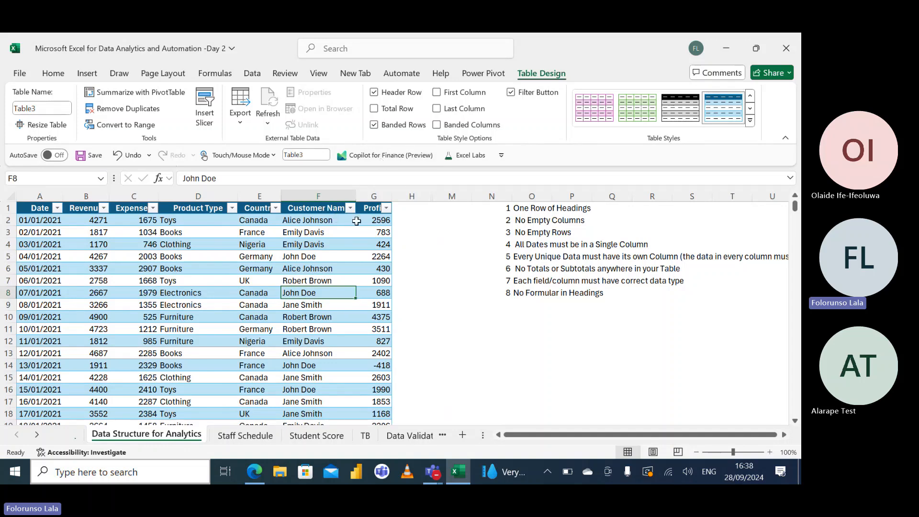
pyautogui.moveTo(391, 190); pyautogui.dragTo(430, 191)
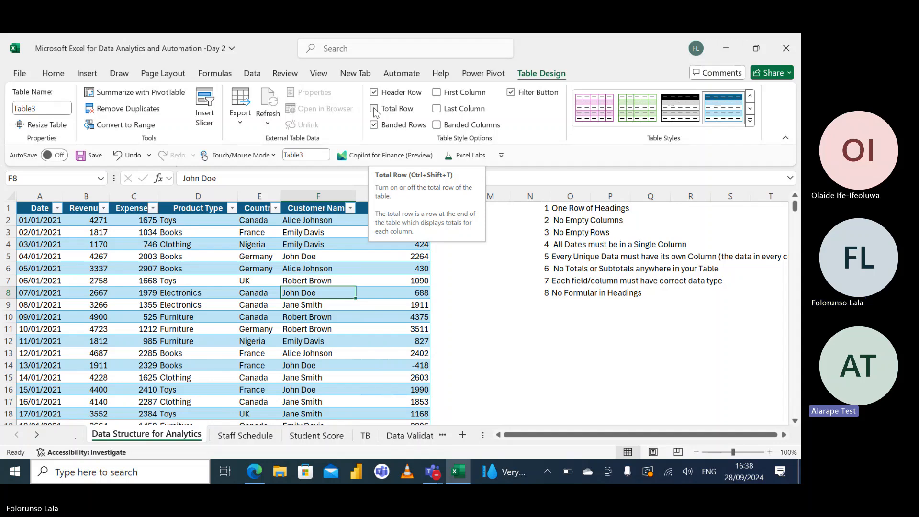
pyautogui.scroll(-13, 405, 297)
pyautogui.click(405, 297)
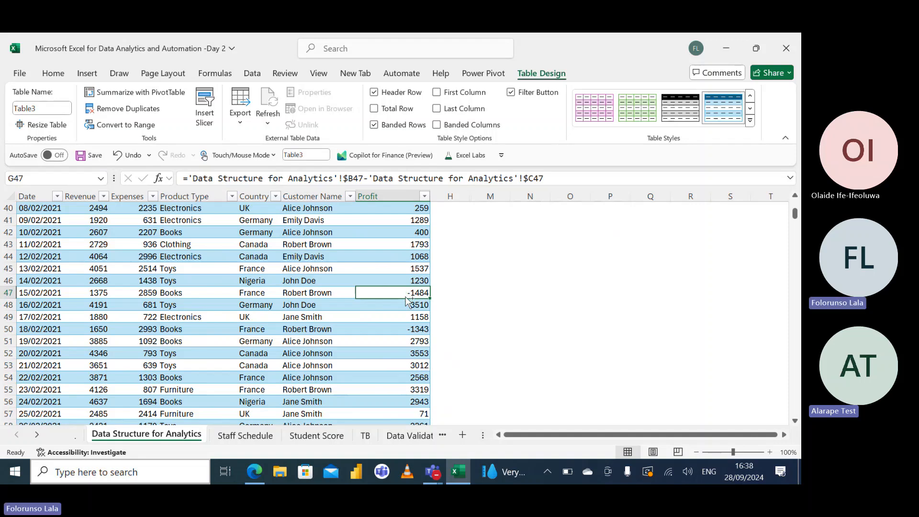
pyautogui.hotkey('shift', 'space')
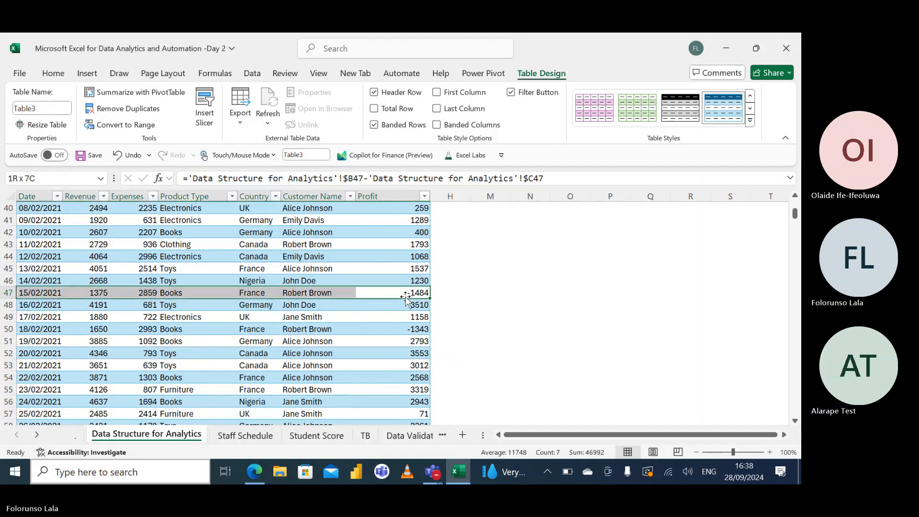
pyautogui.click(413, 292)
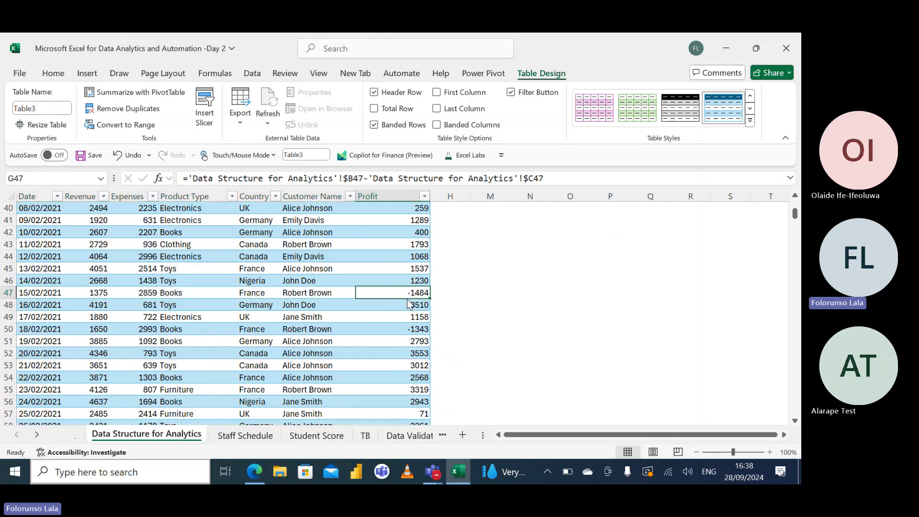
pyautogui.doubleClick(407, 299)
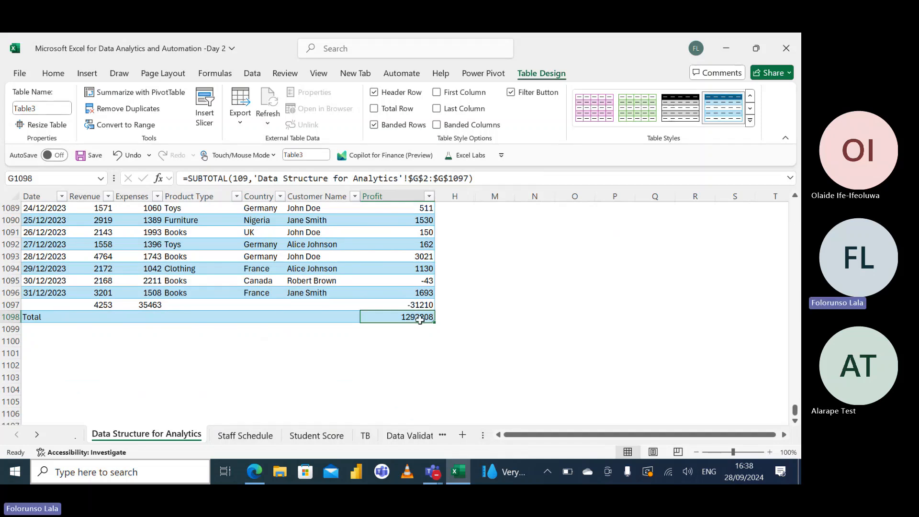
pyautogui.click(4, 318)
pyautogui.rightClick(6, 319)
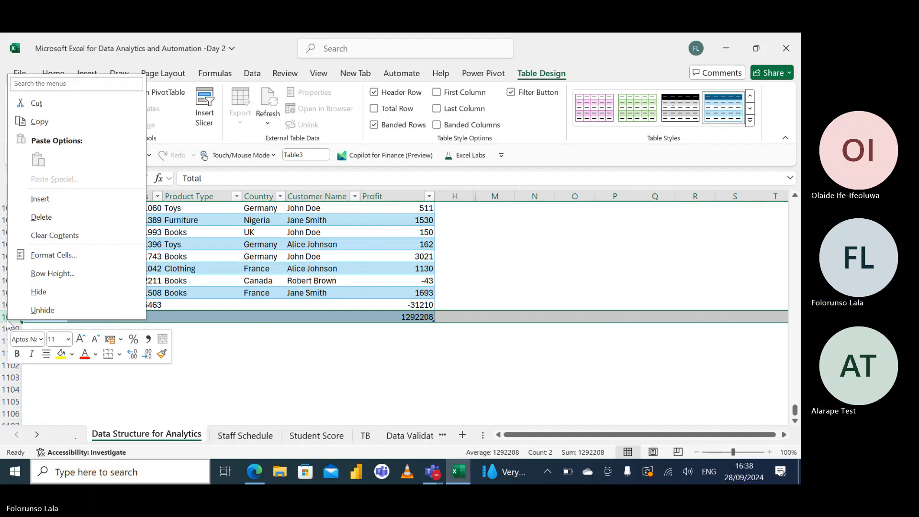
pyautogui.click(40, 217)
# Turn on the sales table's Total Row and set the Profit total to Count, then to Max
pyautogui.click(423, 305)
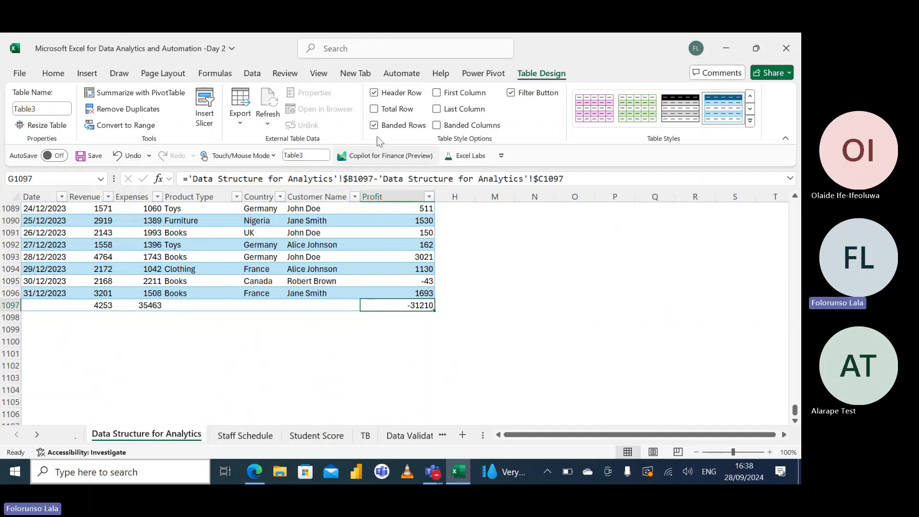
pyautogui.click(374, 109)
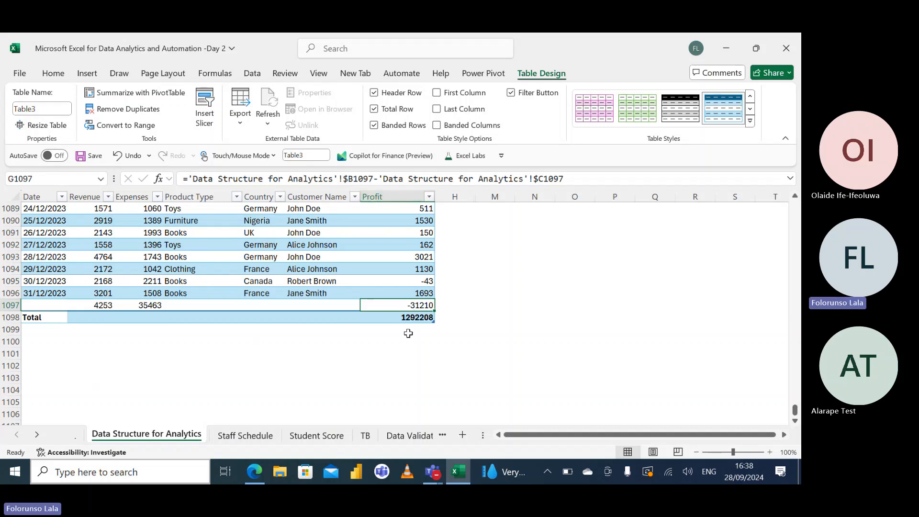
pyautogui.click(414, 317)
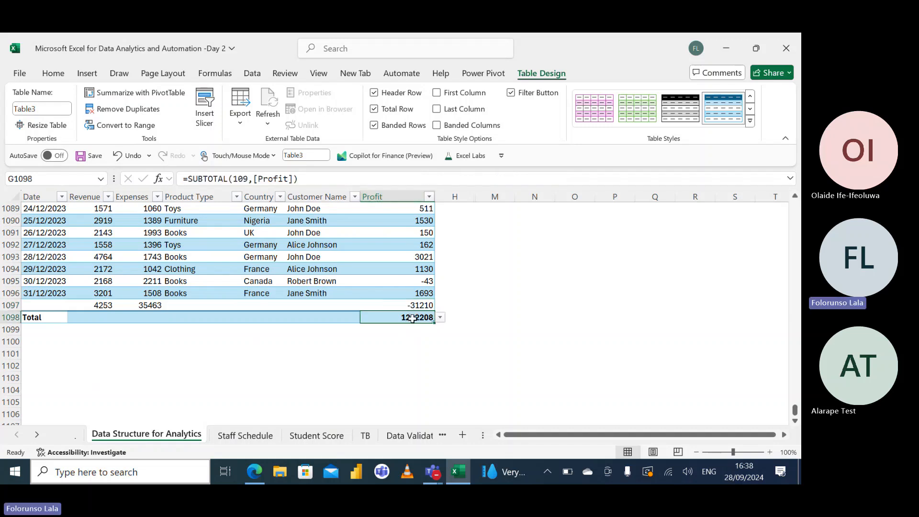
pyautogui.click(439, 318)
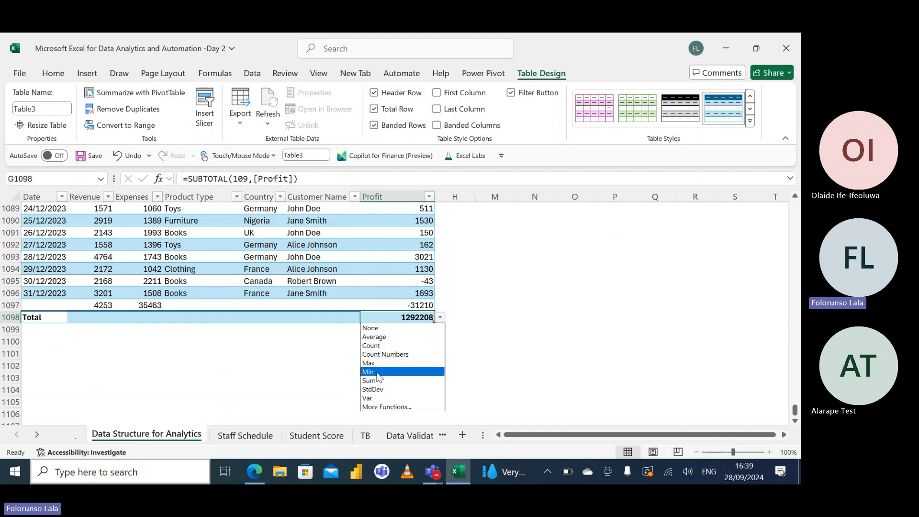
pyautogui.click(377, 346)
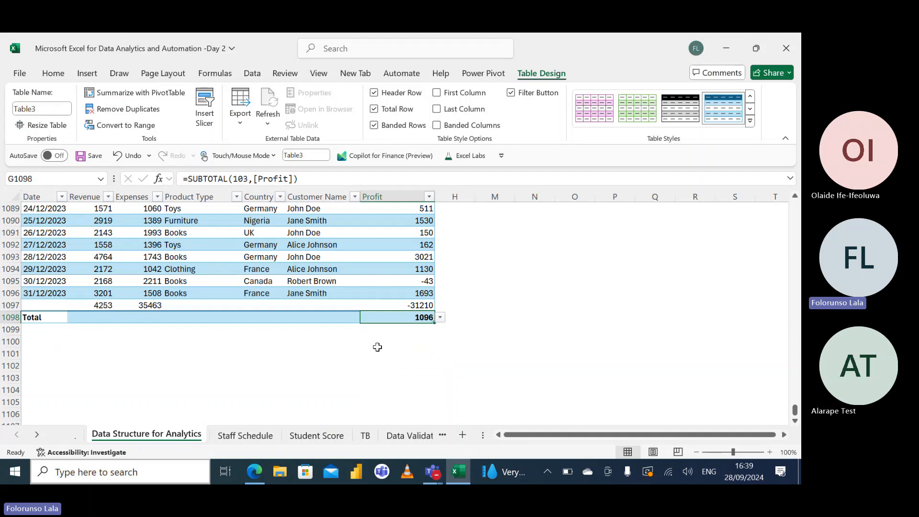
pyautogui.click(443, 320)
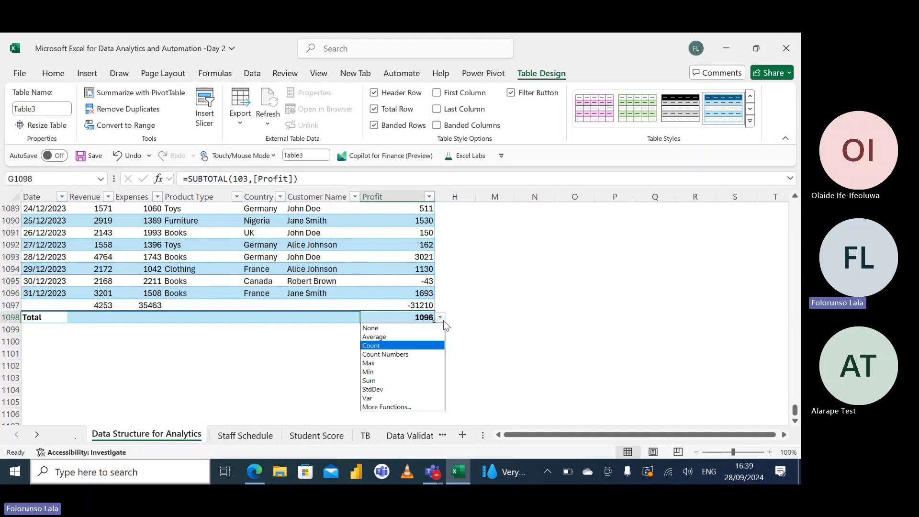
pyautogui.click(381, 363)
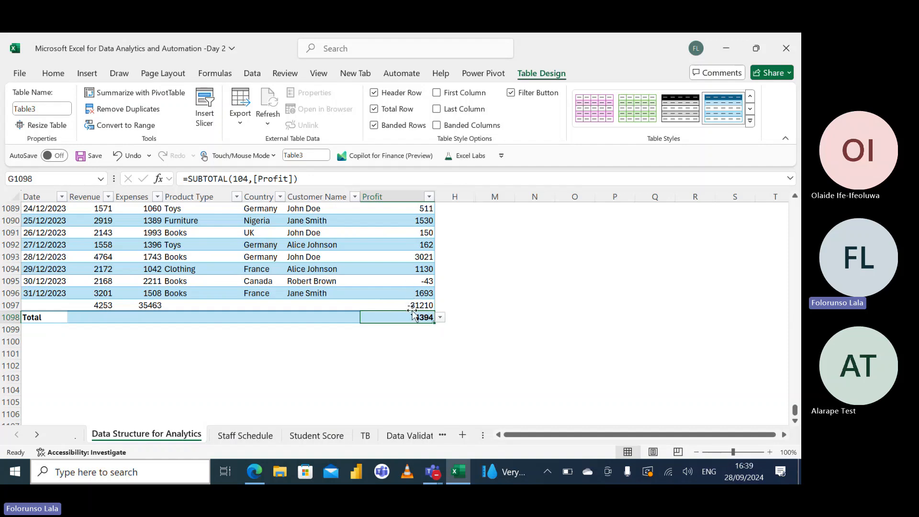
# Clear all the Profit values from G2 down to the total in G1098, keeping the heading
pyautogui.scroll(4, 412, 311)
pyautogui.scroll(20, 412, 311)
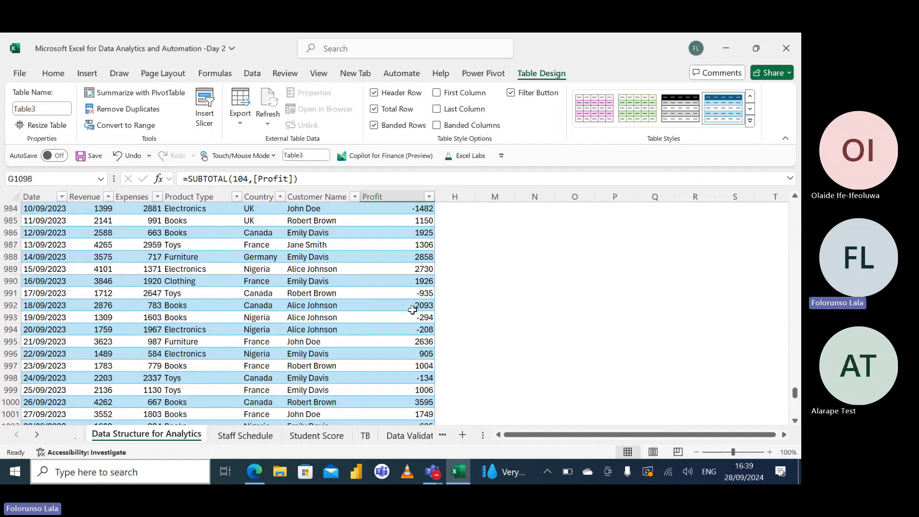
pyautogui.click(382, 232)
pyautogui.scroll(15, 381, 228)
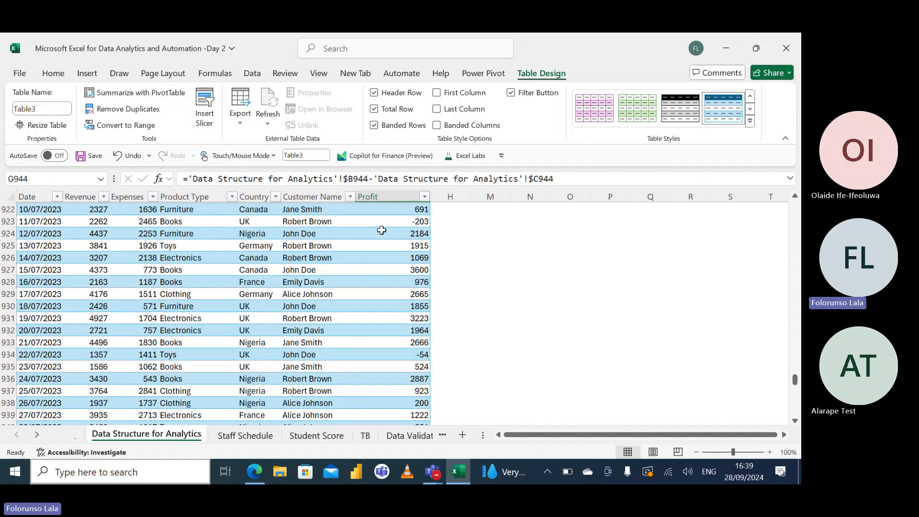
pyautogui.scroll(20, 382, 227)
pyautogui.click(385, 233)
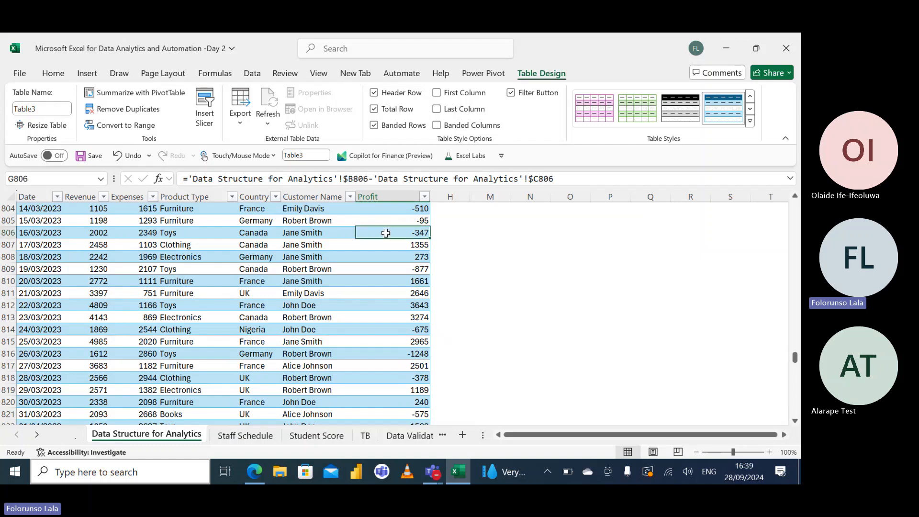
pyautogui.hotkey('ctrl', 'shift', 'Up')
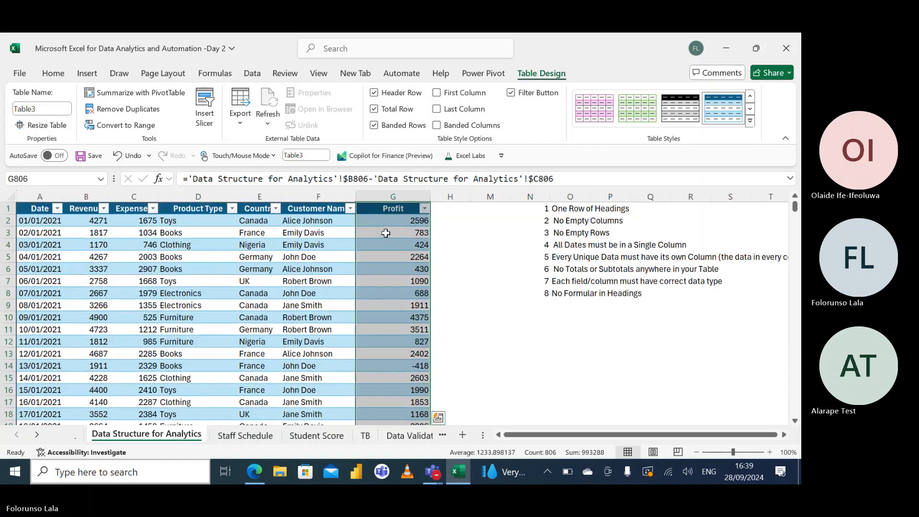
pyautogui.click(385, 220)
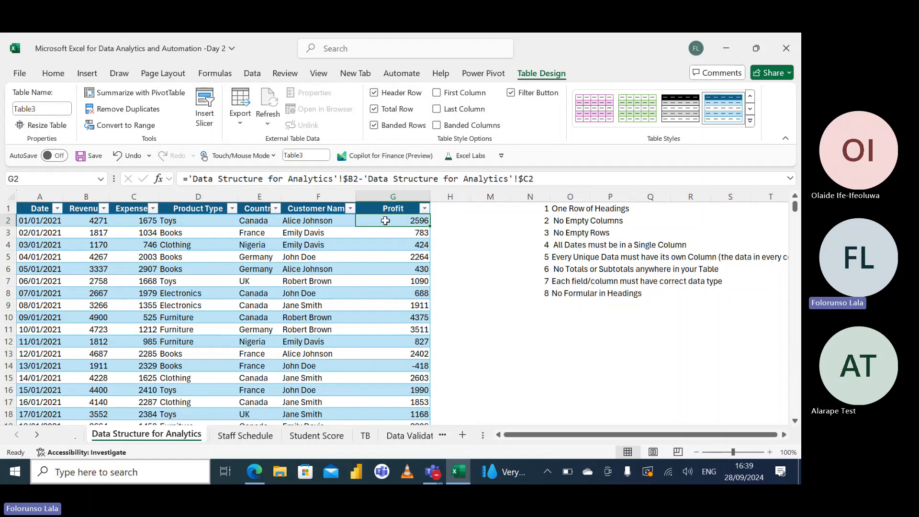
pyautogui.hotkey('ctrl', 'shift', 'Down')
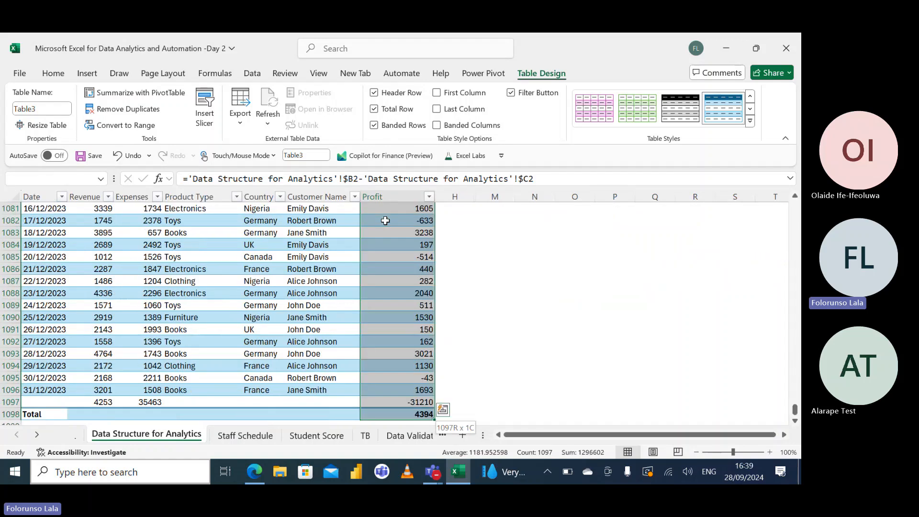
pyautogui.press('Delete')
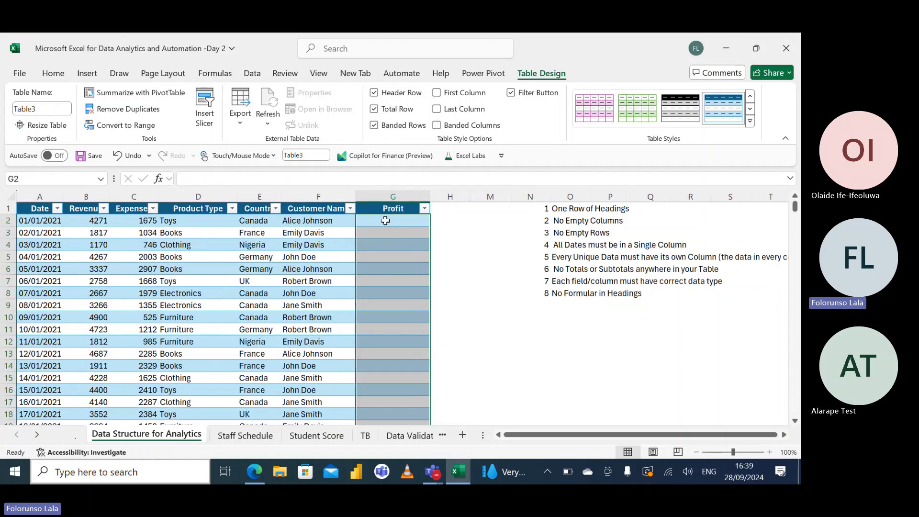
pyautogui.click(385, 220)
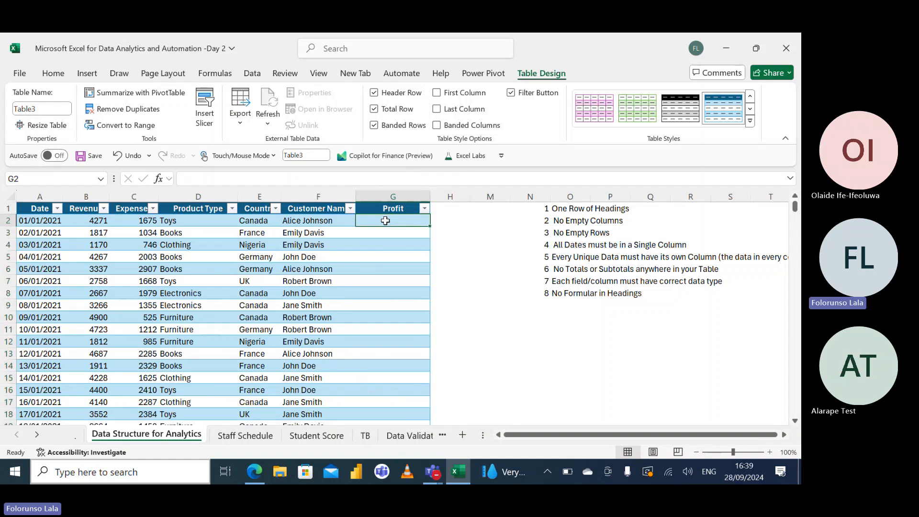
pyautogui.write('=')
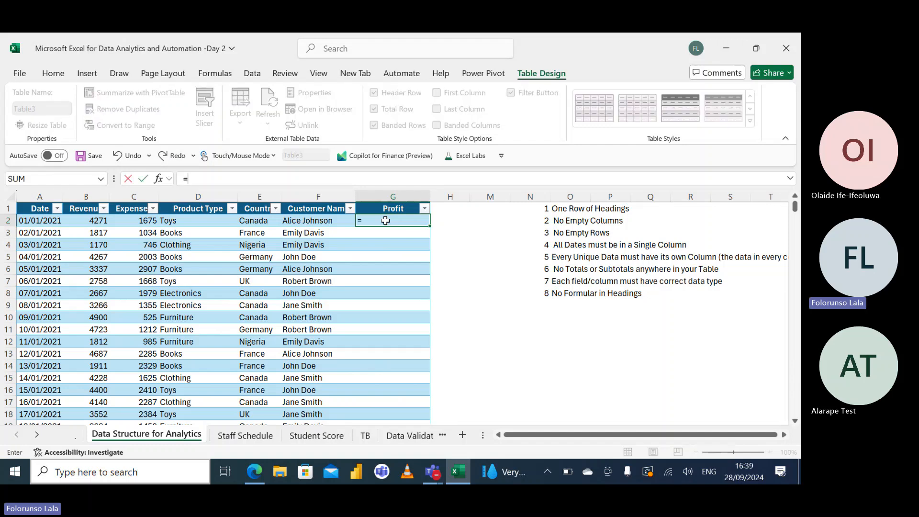
pyautogui.press('Left')
pyautogui.press('Left')
pyautogui.press('Left')
pyautogui.press('Left')
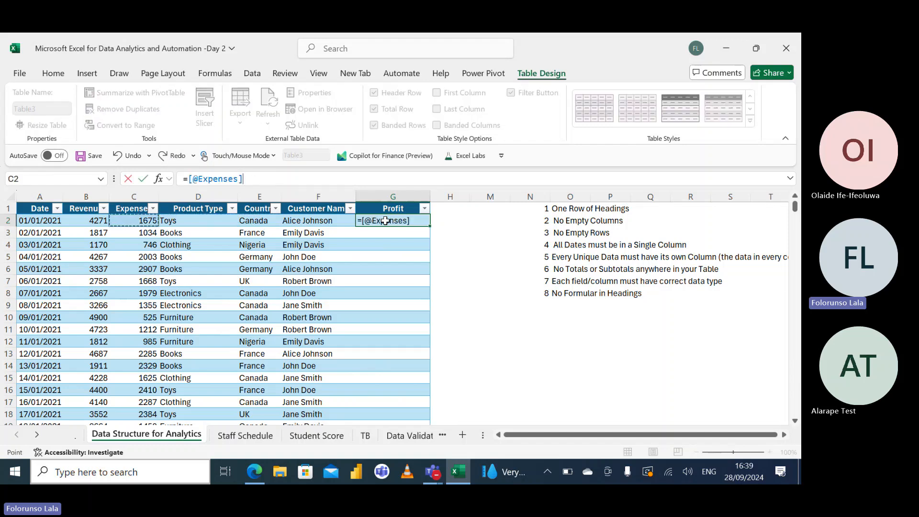
pyautogui.press('Left')
pyautogui.write('-')
pyautogui.press('Left')
pyautogui.press('Left')
pyautogui.press('Left')
pyautogui.press('Left')
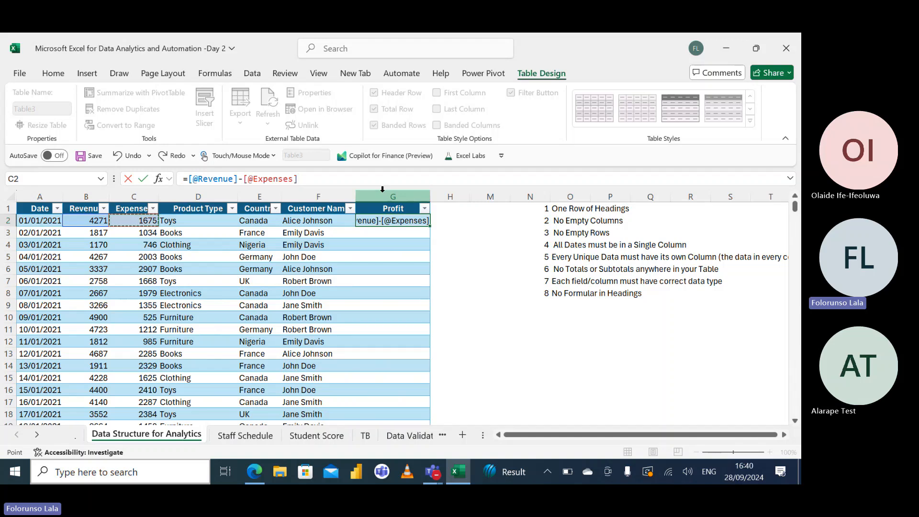
pyautogui.press('Return')
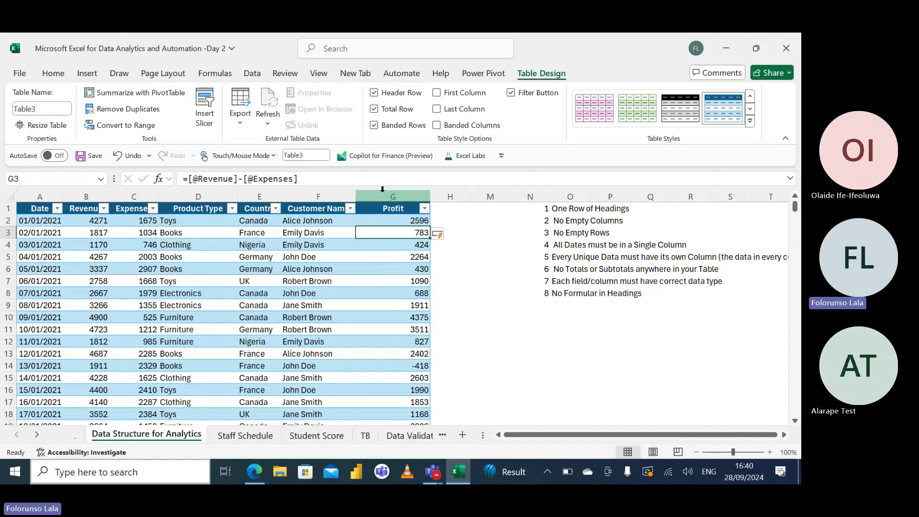
# Examine the formulas filled into the Profit column from G2 down to G10
pyautogui.press('Up')
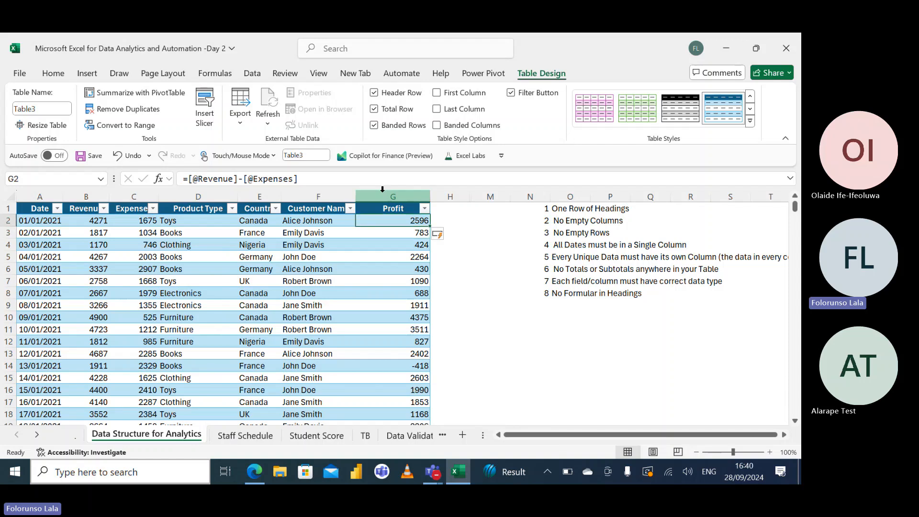
pyautogui.press('Down')
pyautogui.press('Down')
pyautogui.press('Down')
pyautogui.press('Down')
pyautogui.press('Down')
pyautogui.press('Down')
pyautogui.press('Down')
pyautogui.press('Down')
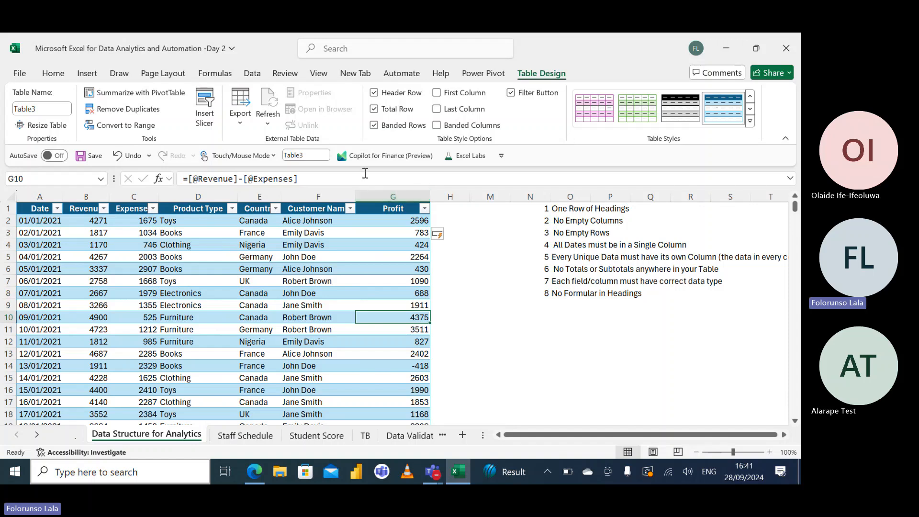
pyautogui.click(311, 173)
pyautogui.press('BackSpace')
pyautogui.press('BackSpace')
pyautogui.press('BackSpace')
pyautogui.press('BackSpace')
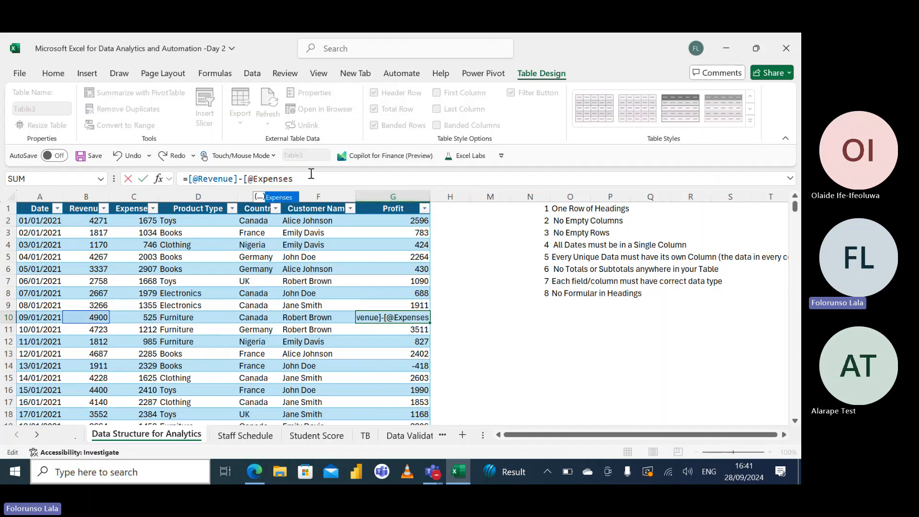
pyautogui.press('BackSpace')
pyautogui.press('BackSpace')
pyautogui.press('BackSpace')
pyautogui.press('BackSpace')
pyautogui.press('BackSpace')
pyautogui.press('BackSpace')
pyautogui.press('BackSpace')
pyautogui.press('BackSpace')
pyautogui.press('BackSpace')
pyautogui.press('BackSpace')
pyautogui.press('BackSpace')
pyautogui.press('BackSpace')
pyautogui.press('BackSpace')
pyautogui.press('BackSpace')
pyautogui.press('BackSpace')
pyautogui.press('BackSpace')
pyautogui.press('BackSpace')
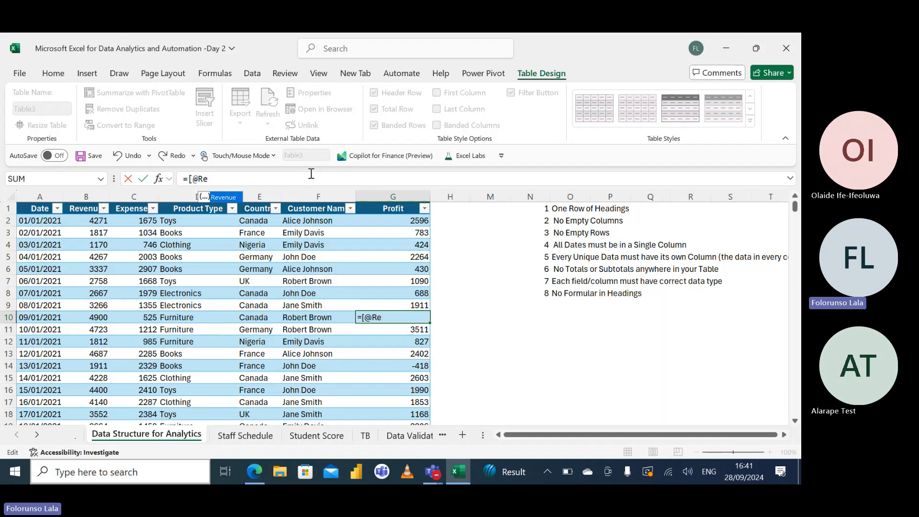
pyautogui.press('BackSpace')
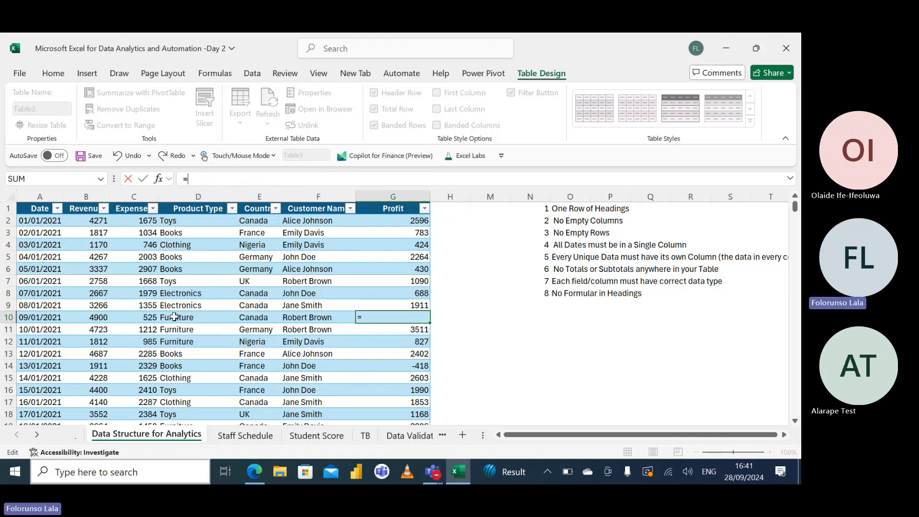
pyautogui.press('Escape')
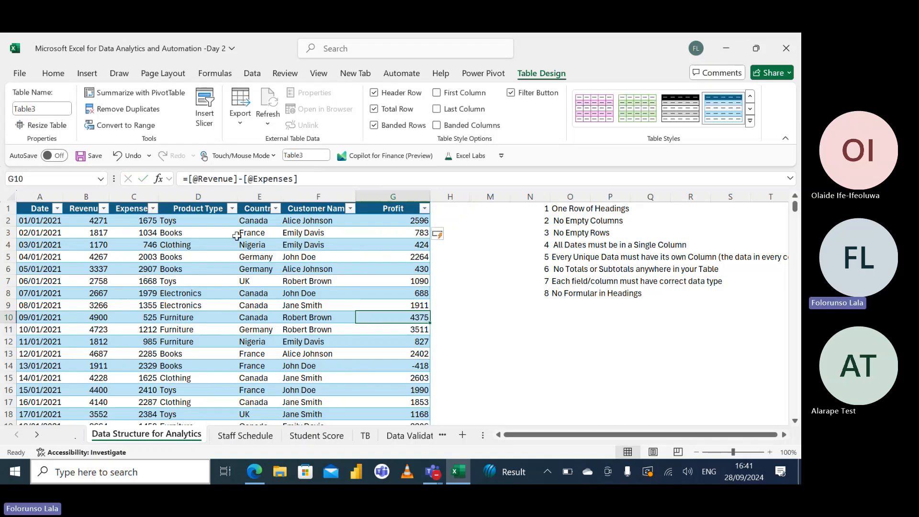
# Undo the automatic calculated column in Profit, and undo the formula entry in G2
pyautogui.click(390, 218)
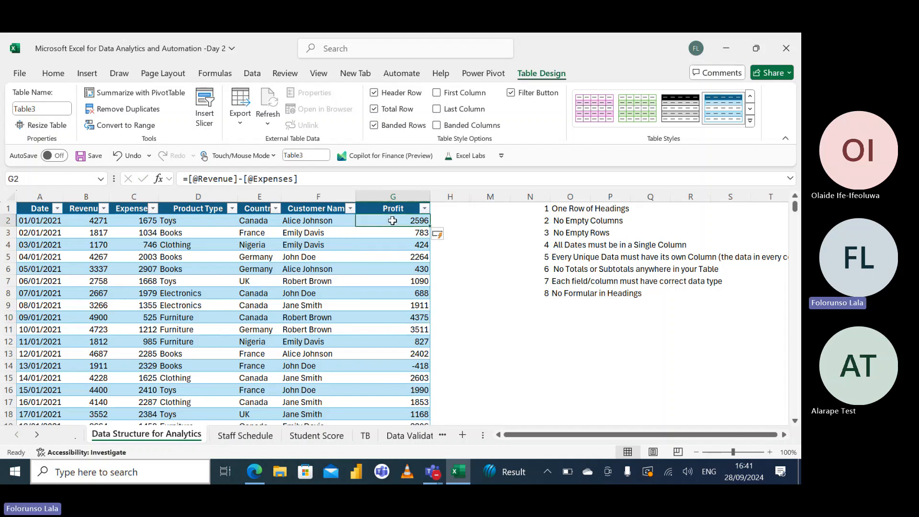
pyautogui.click(449, 236)
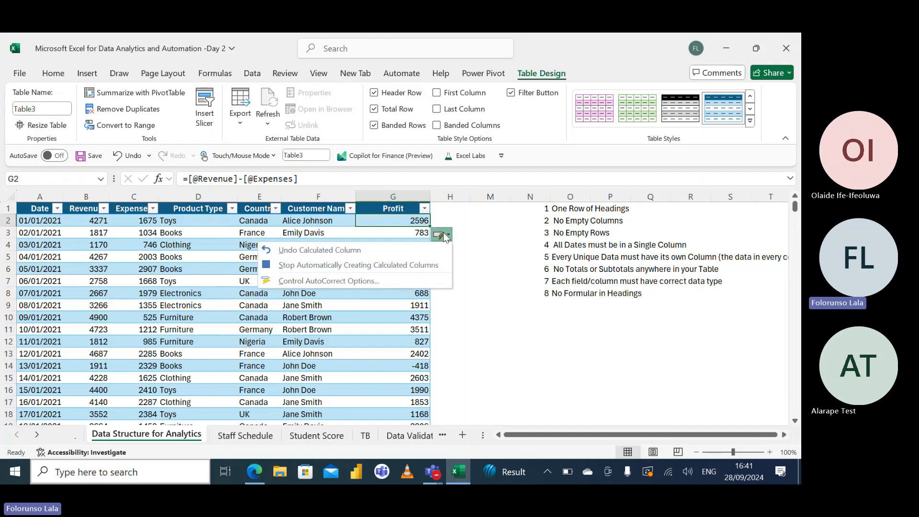
pyautogui.click(320, 251)
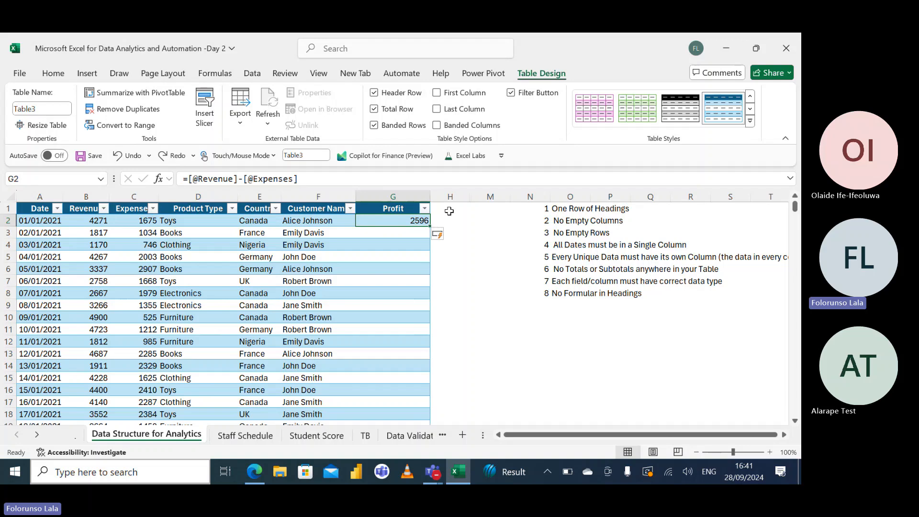
pyautogui.hotkey('ctrl', 'z')
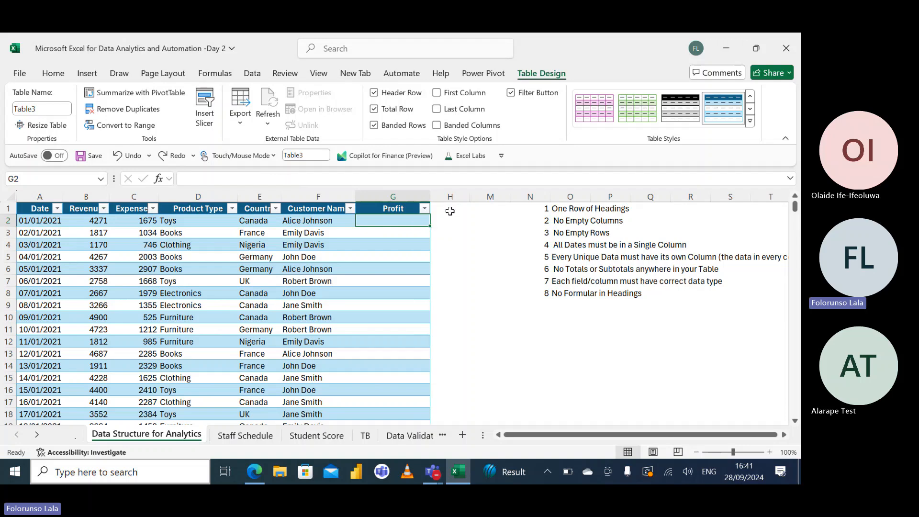
pyautogui.write('=')
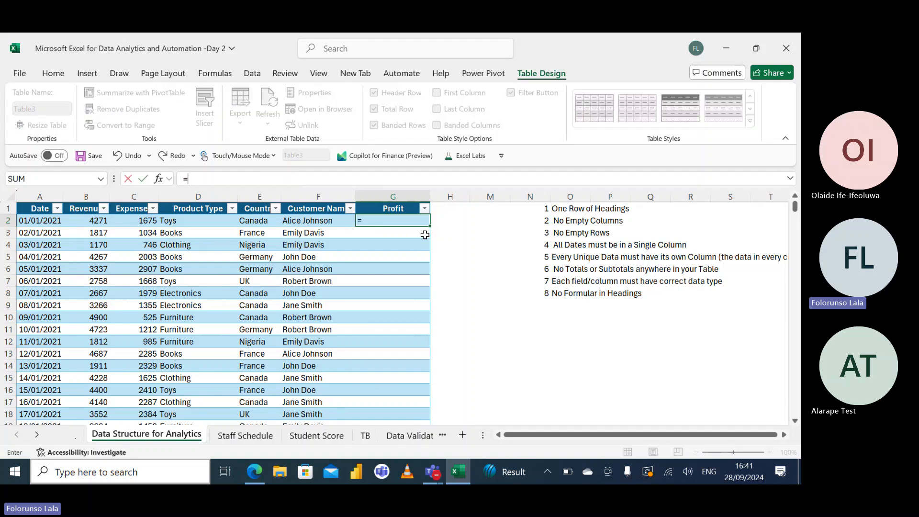
pyautogui.press('Left')
pyautogui.press('Left')
pyautogui.press('Left')
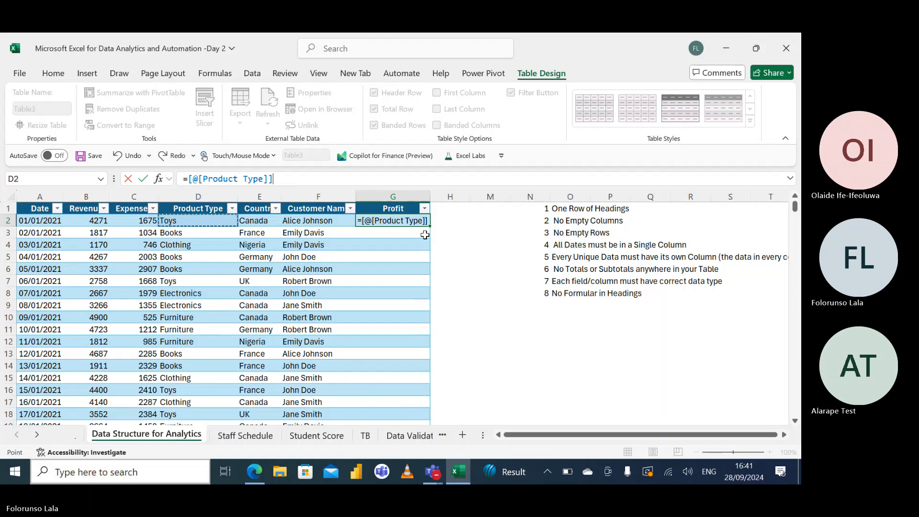
pyautogui.press('Left')
pyautogui.press('Left')
pyautogui.write('-')
pyautogui.press('Left')
pyautogui.press('Left')
pyautogui.press('Left')
pyautogui.press('Left')
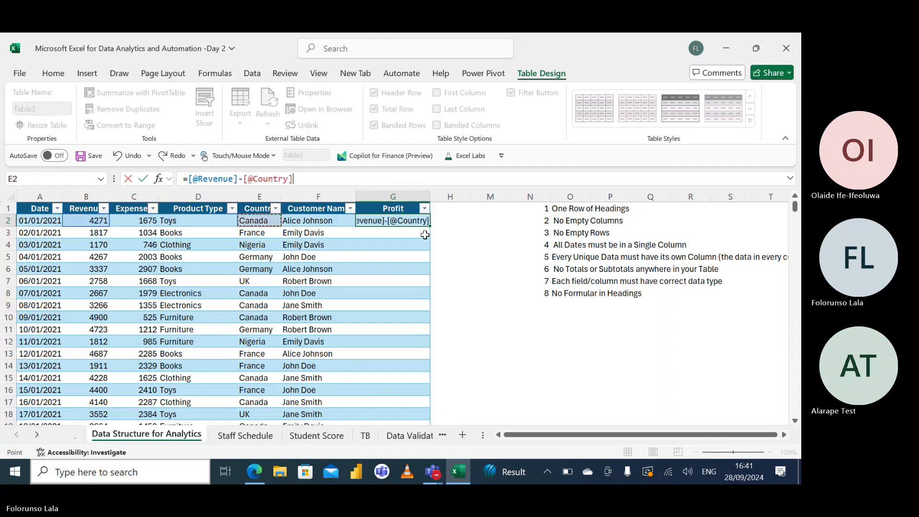
pyautogui.press('Return')
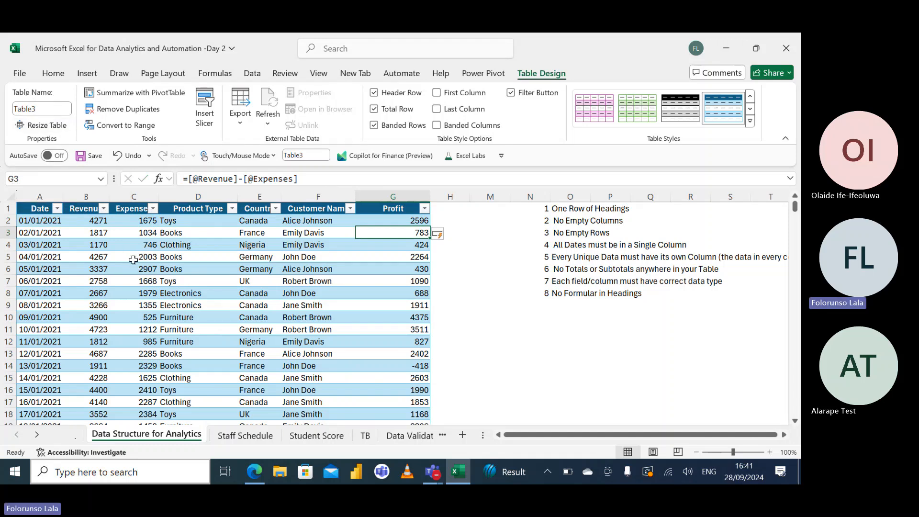
pyautogui.click(43, 111)
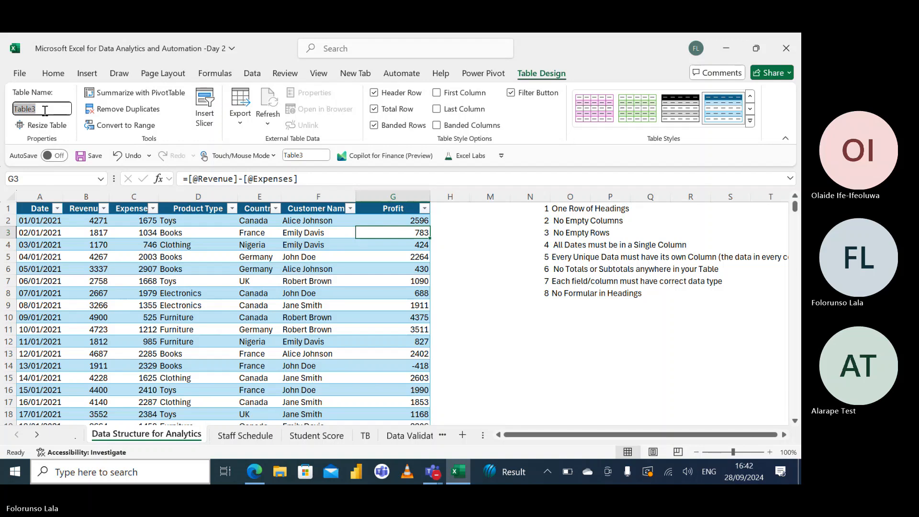
pyautogui.write('Sak')
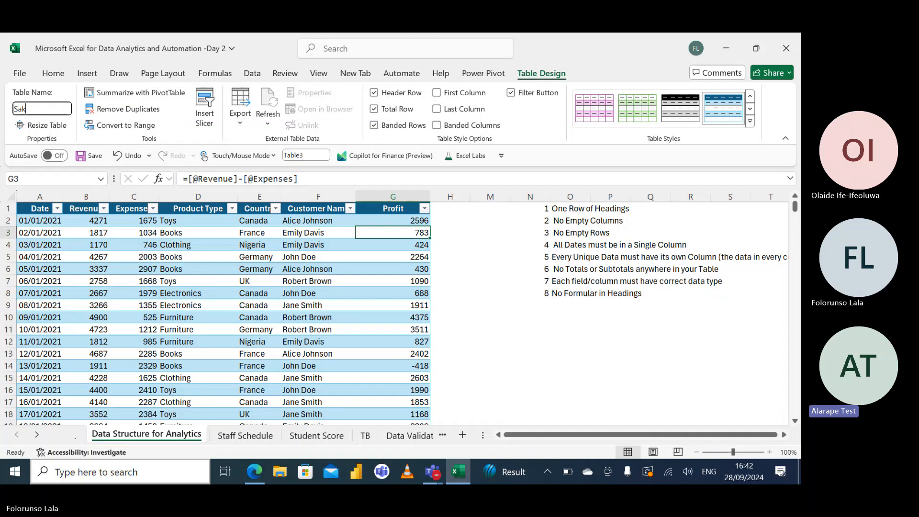
pyautogui.press('BackSpace')
pyautogui.press('BackSpace')
pyautogui.press('BackSpace')
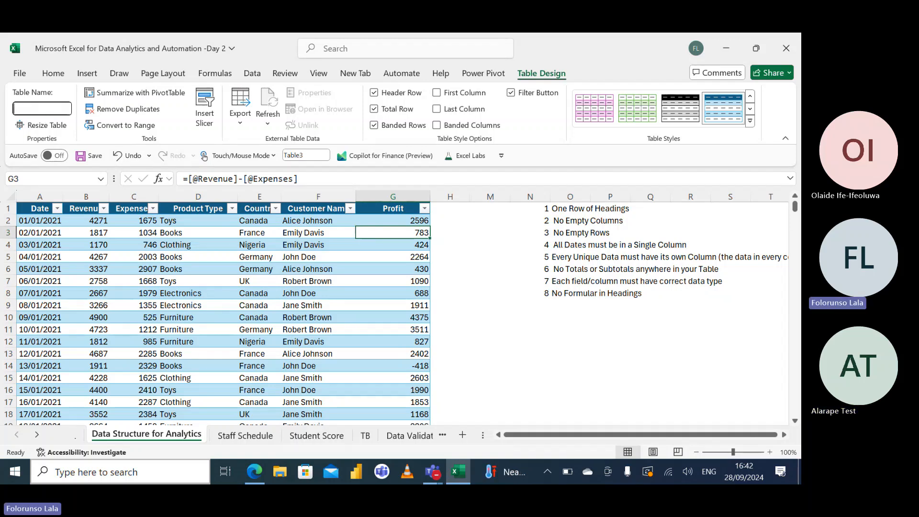
pyautogui.press('Escape')
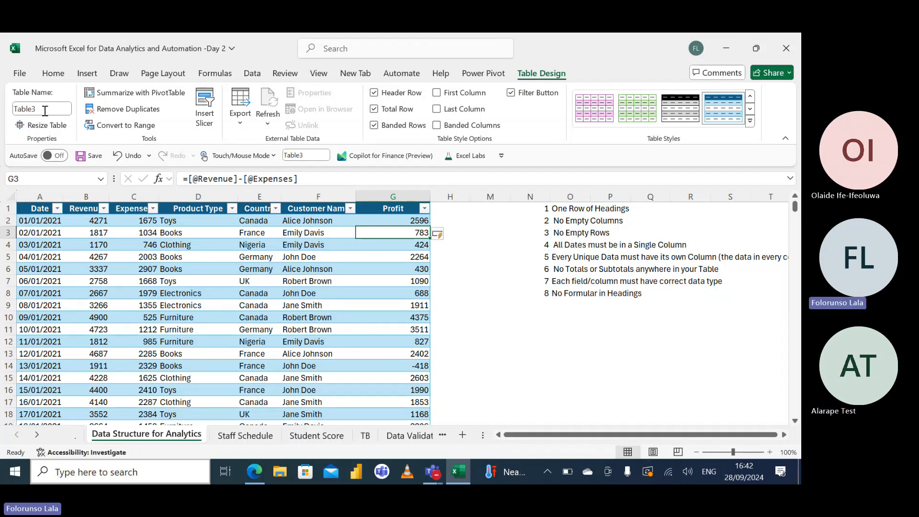
pyautogui.click(46, 110)
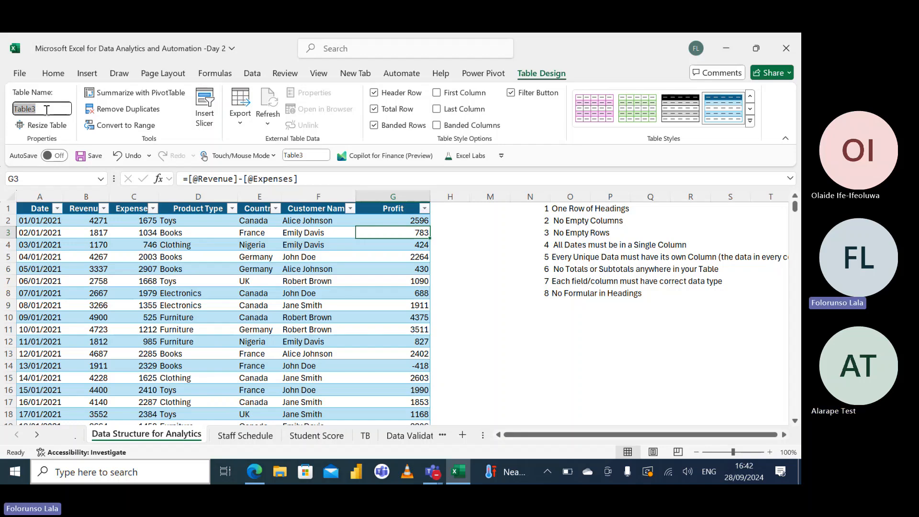
pyautogui.press('Escape')
pyautogui.click(38, 208)
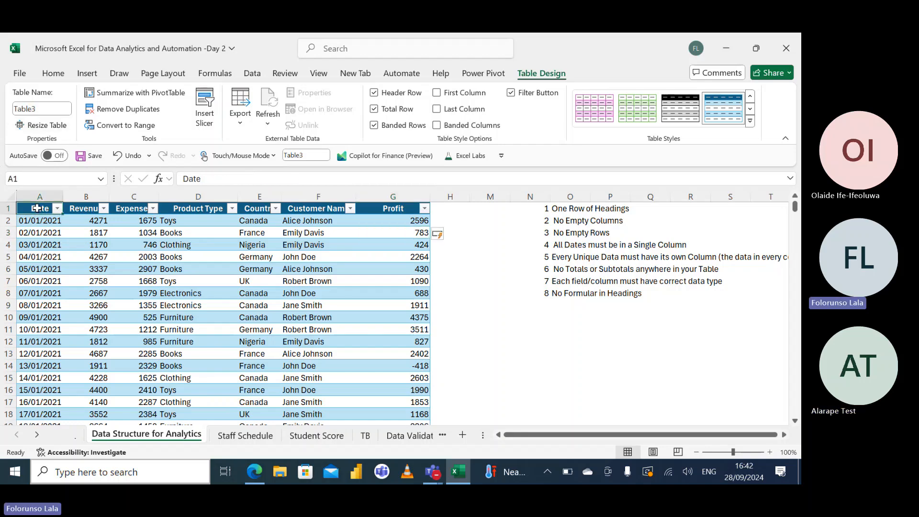
pyautogui.moveTo(38, 209); pyautogui.dragTo(95, 191)
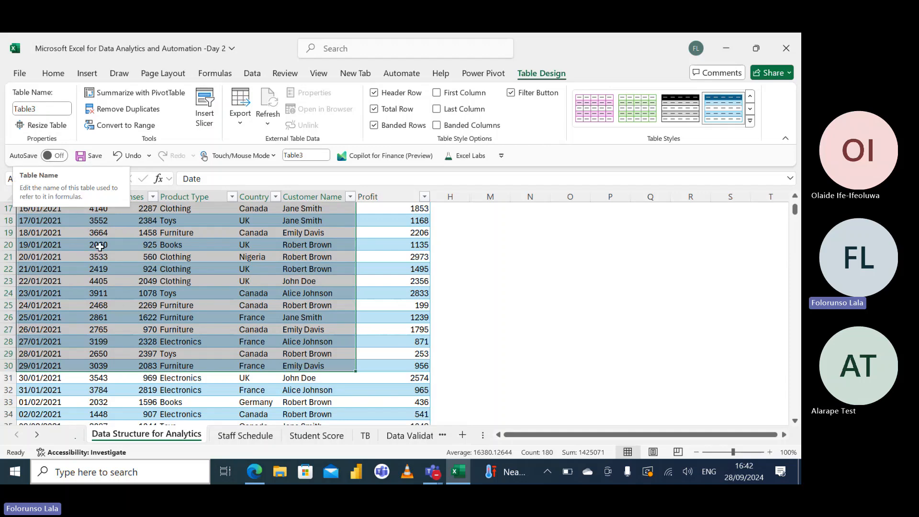
pyautogui.hotkey('ctrl', 'Home')
pyautogui.click(43, 220)
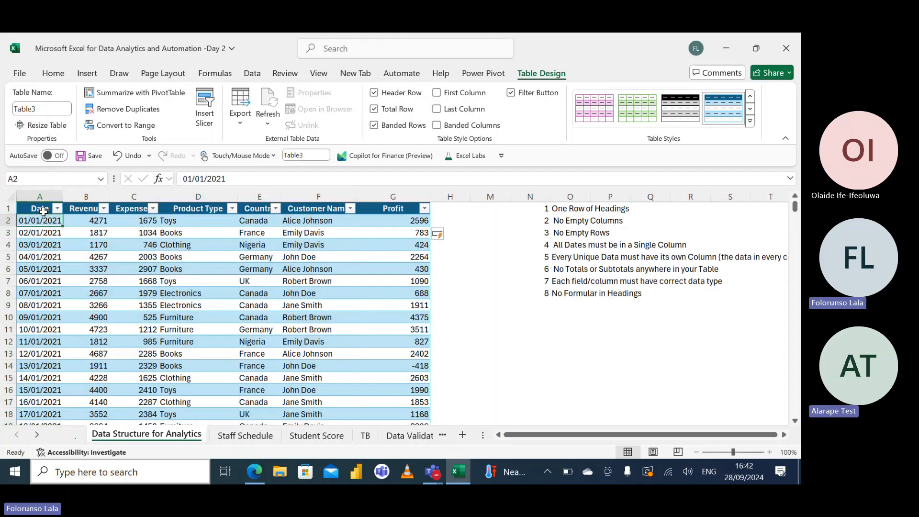
# Rename the table containing the Date to Profit columns as AnnualProfit
pyautogui.click(52, 107)
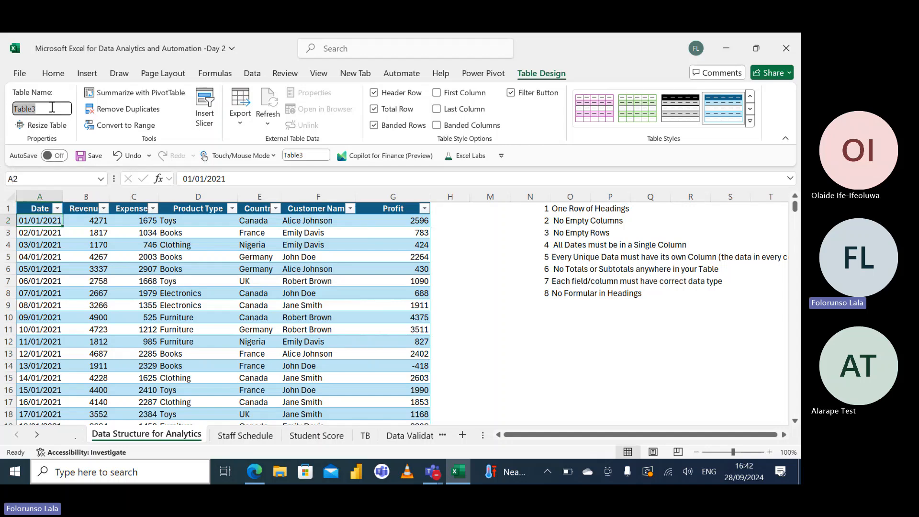
pyautogui.press('BackSpace')
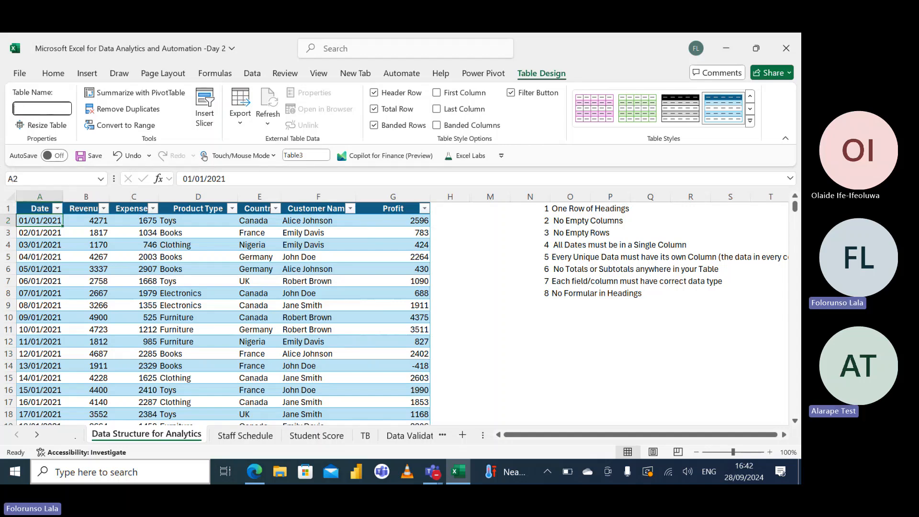
pyautogui.write('A')
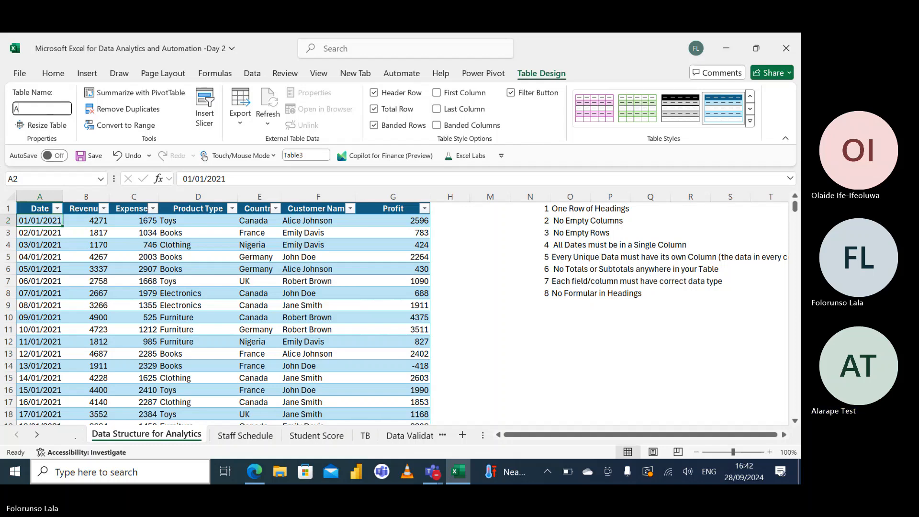
pyautogui.write('n')
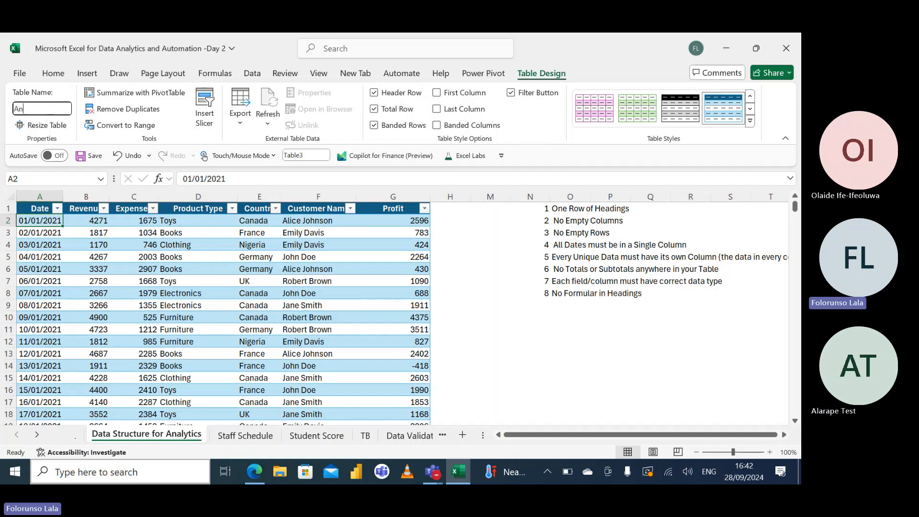
pyautogui.write('nua')
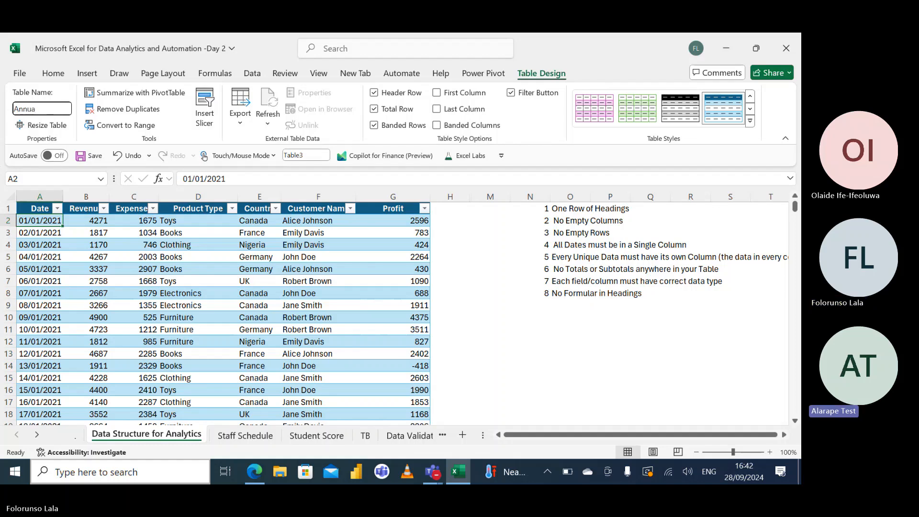
pyautogui.write('l')
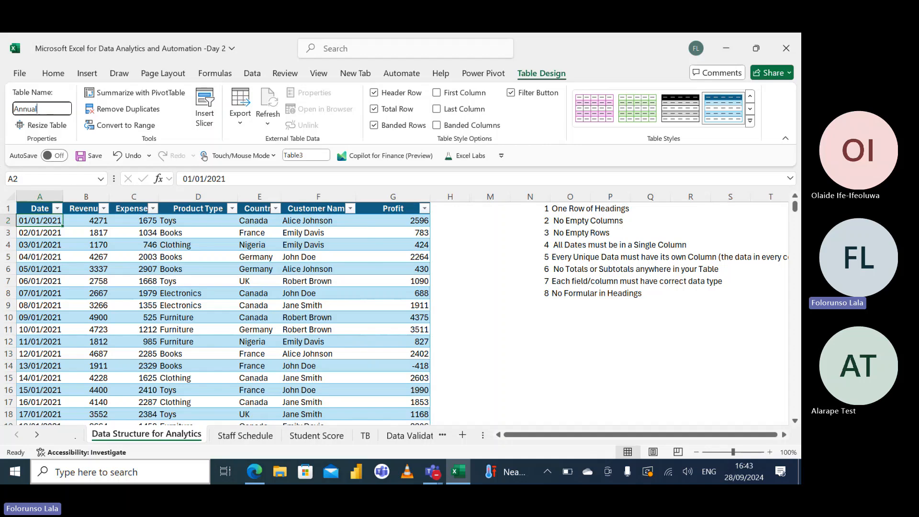
pyautogui.write('Profit')
pyautogui.press('Return')
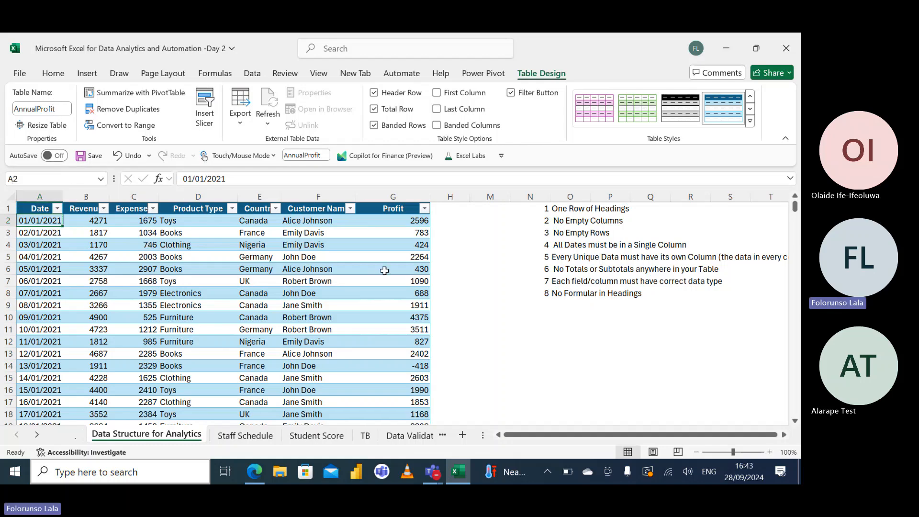
# Try to rename the table as Annual Profit, with a space between the two words
pyautogui.click(40, 109)
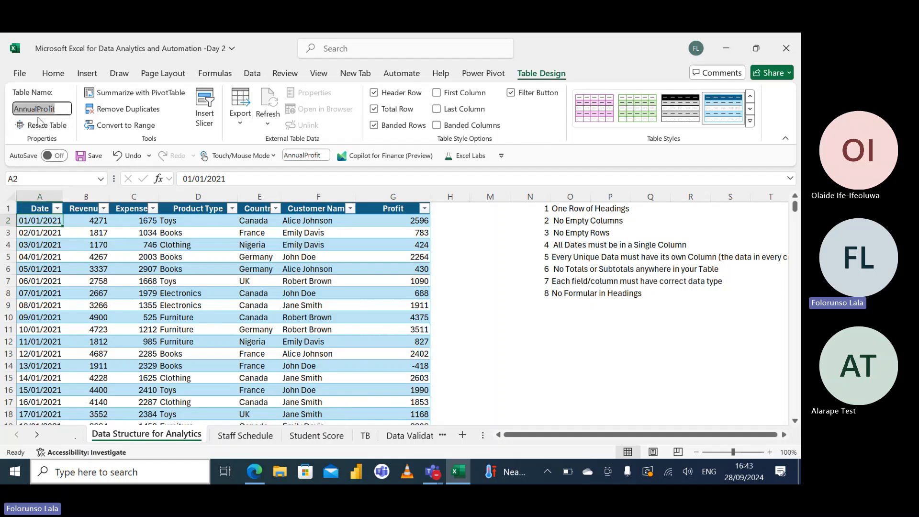
pyautogui.click(39, 108)
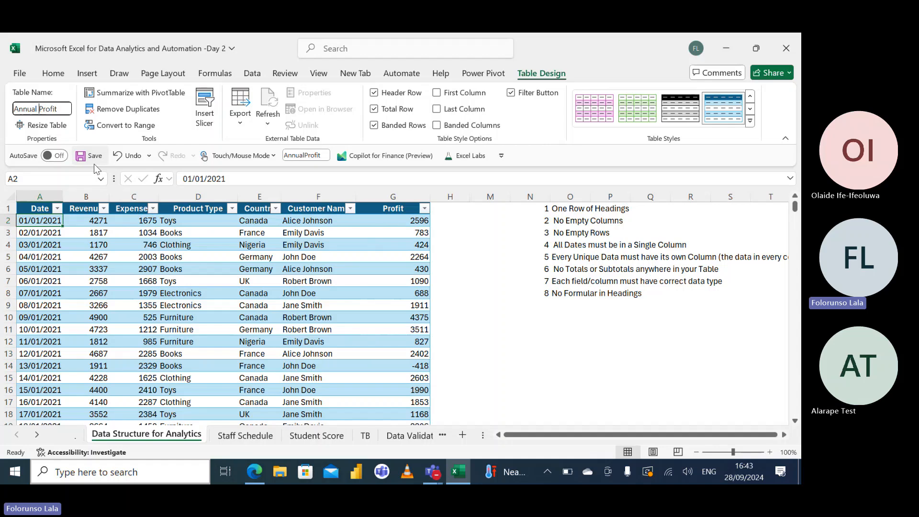
pyautogui.press('Return')
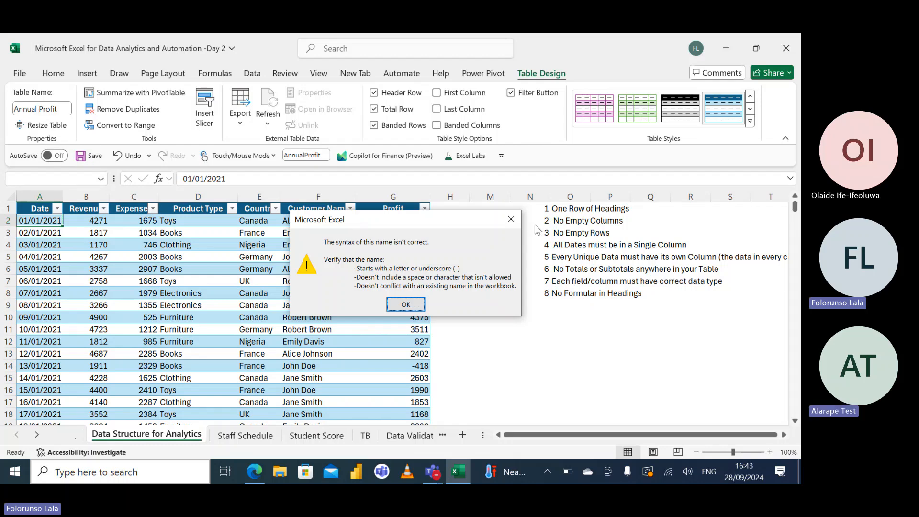
pyautogui.click(511, 220)
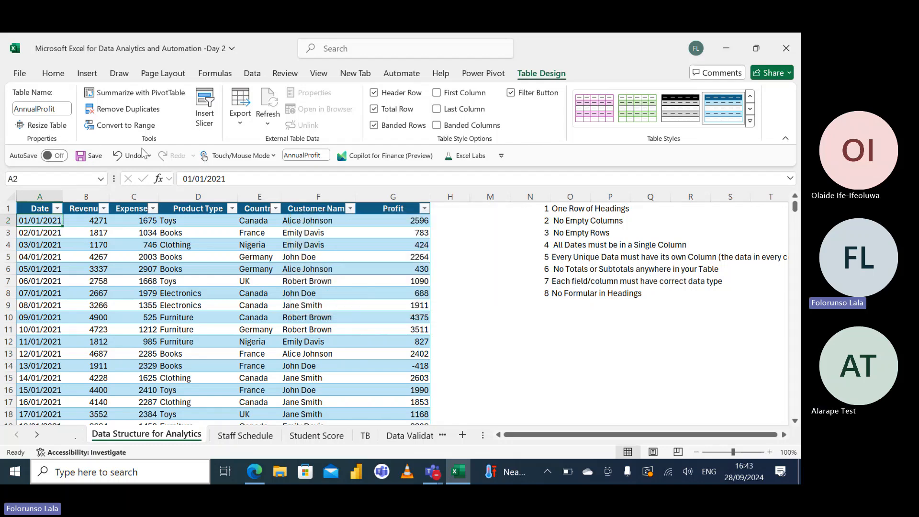
# Rename the table as Annual_Profit, using an underscore between the two words
pyautogui.click(39, 111)
pyautogui.click(39, 111)
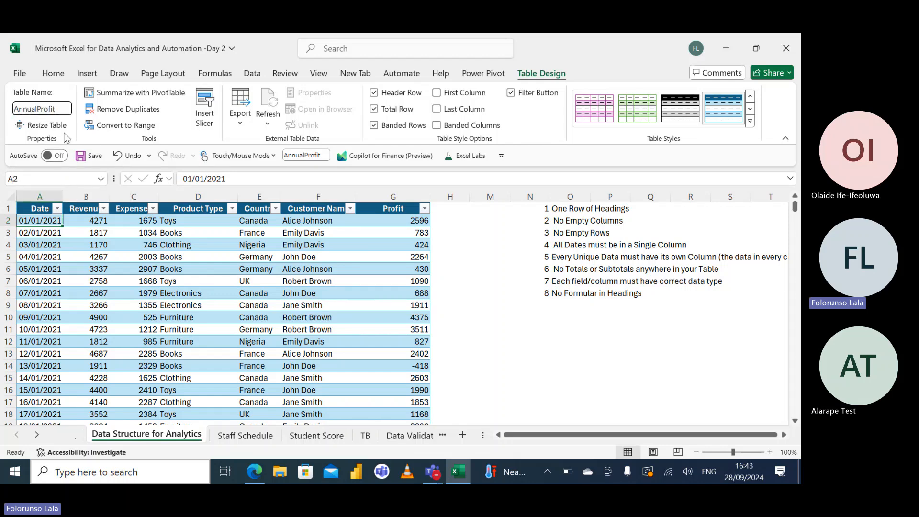
pyautogui.write('_')
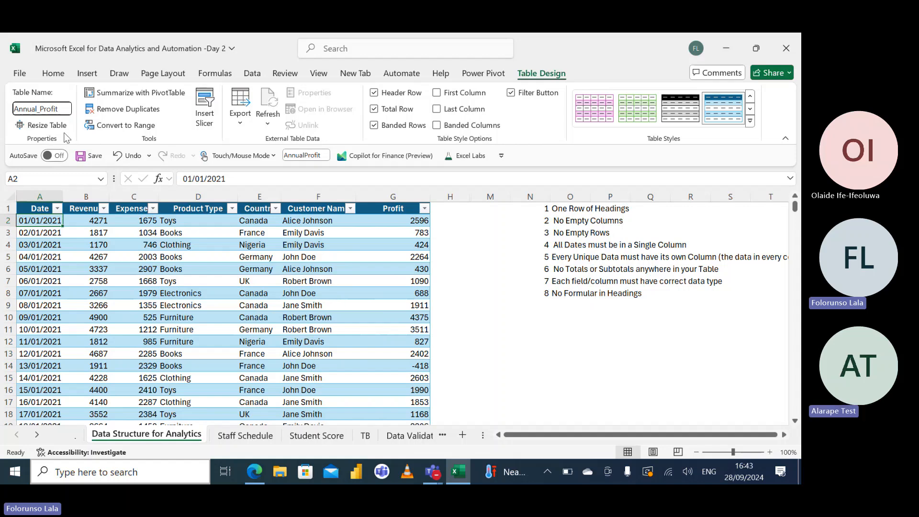
pyautogui.press('Return')
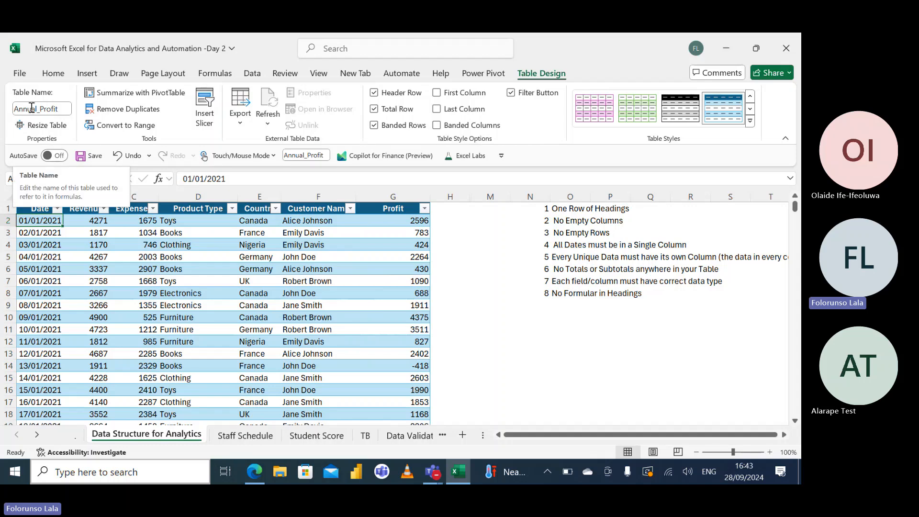
pyautogui.click(211, 289)
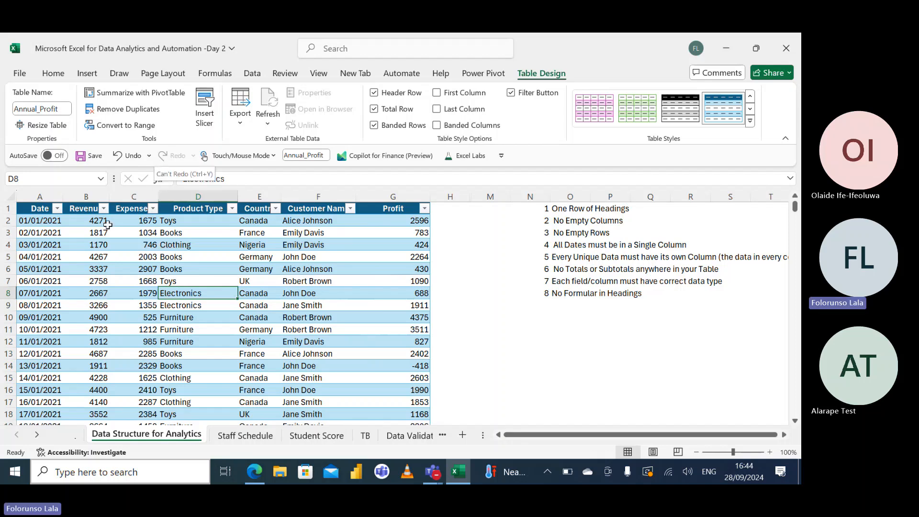
# Widen the Date, Revenue, Expenses, Country and Customer Name columns so their headings fit beside the filter arrows
pyautogui.moveTo(66, 194); pyautogui.dragTo(126, 194)
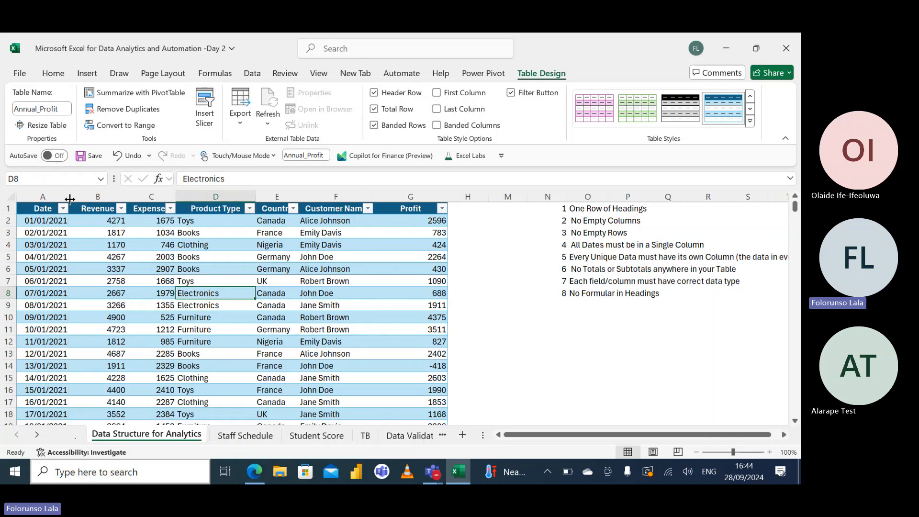
pyautogui.moveTo(69, 197); pyautogui.dragTo(82, 197)
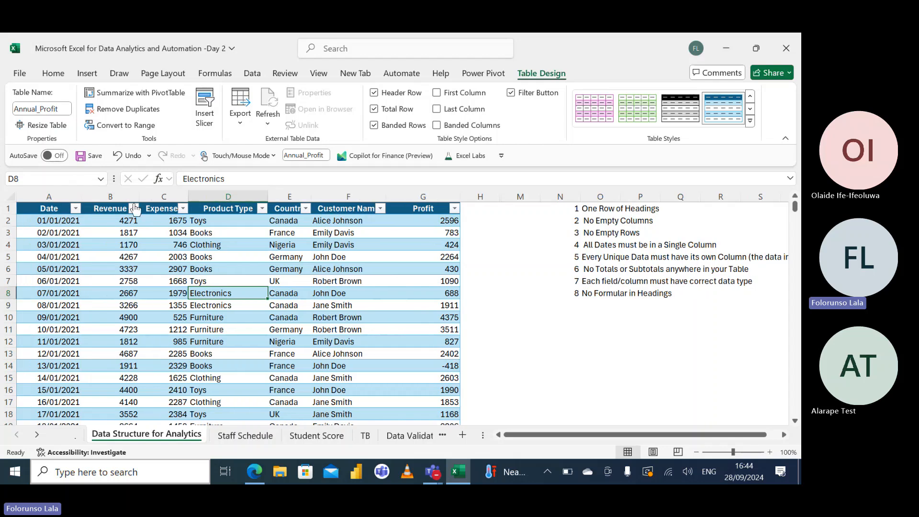
pyautogui.moveTo(198, 197); pyautogui.dragTo(204, 197)
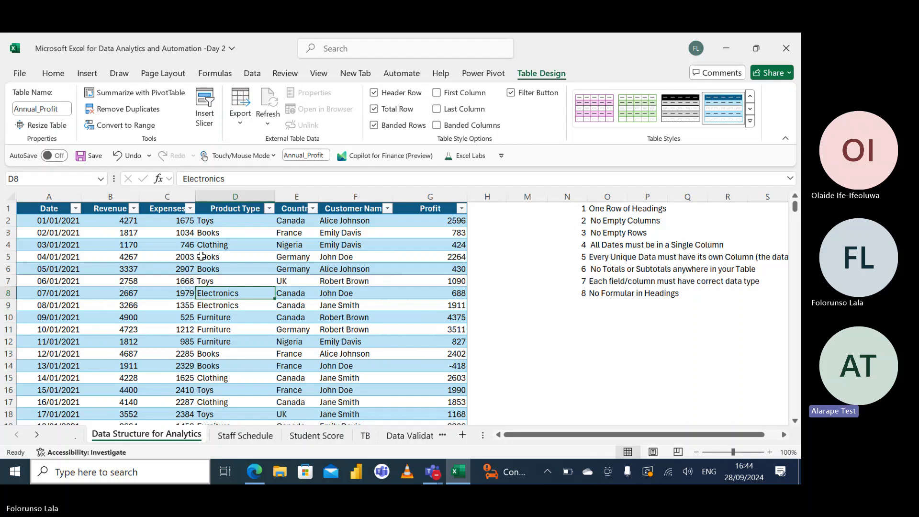
pyautogui.doubleClick(321, 198)
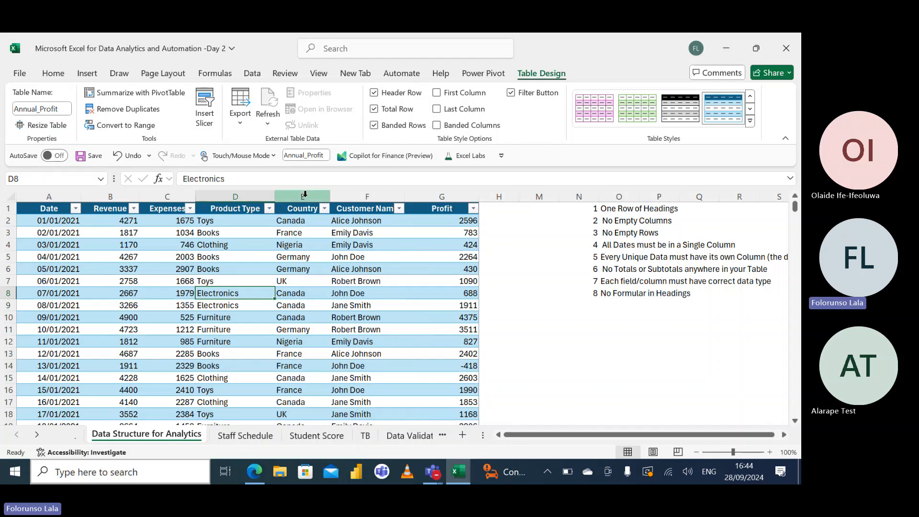
pyautogui.moveTo(407, 197); pyautogui.dragTo(407, 197)
pyautogui.doubleClick(408, 197)
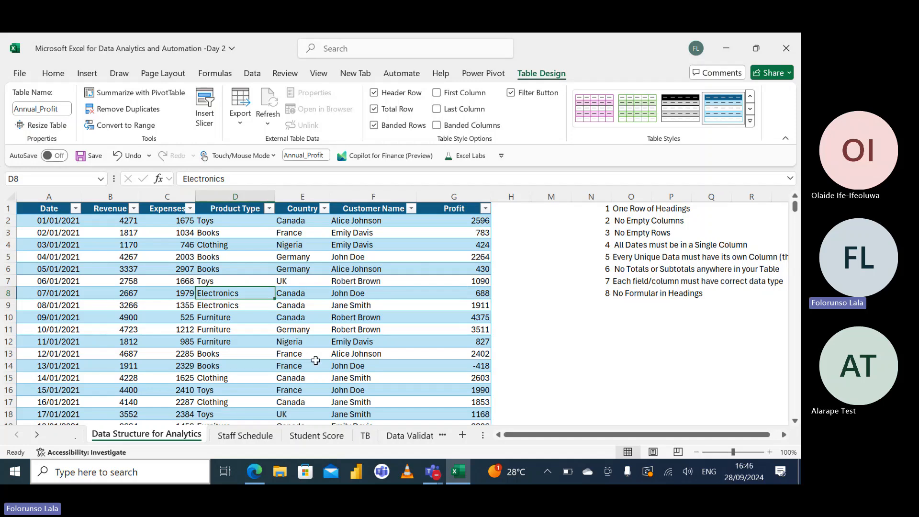
# Add a new worksheet after Data Structure for Analytics and enter =ANN in cell A2
pyautogui.click(462, 435)
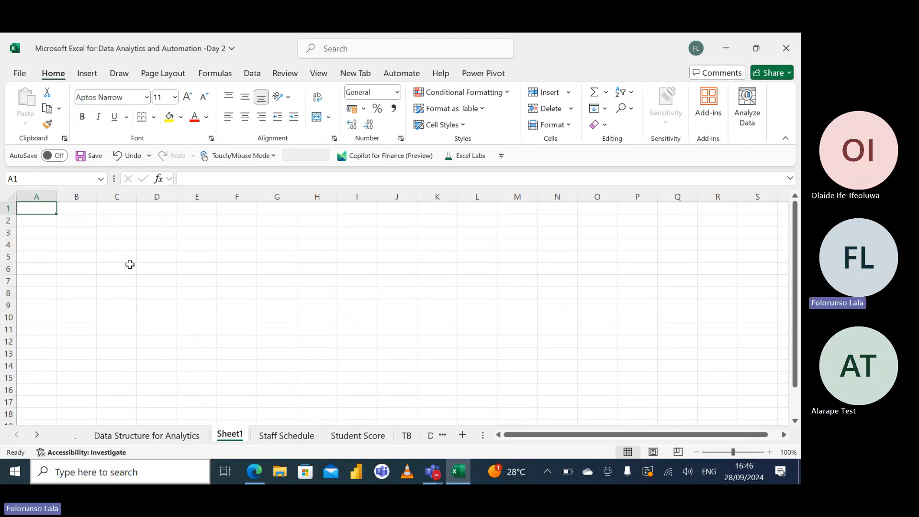
pyautogui.click(31, 223)
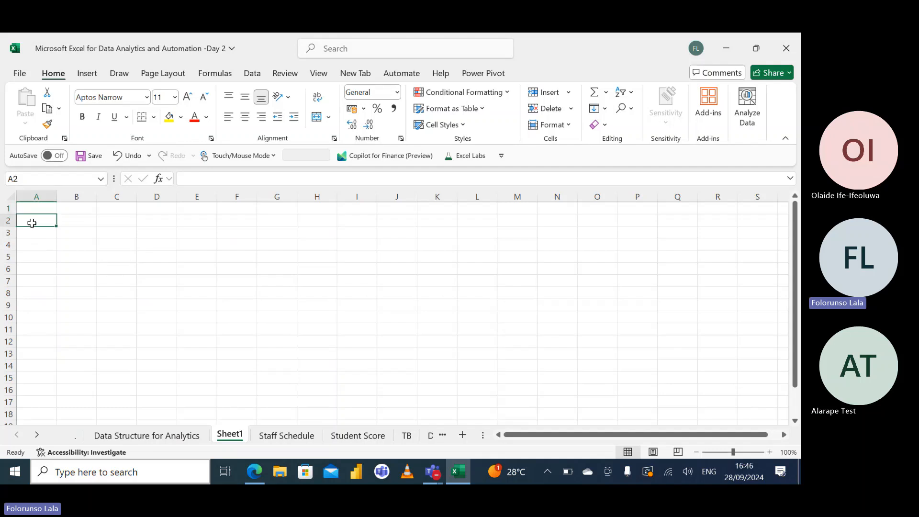
pyautogui.write('=')
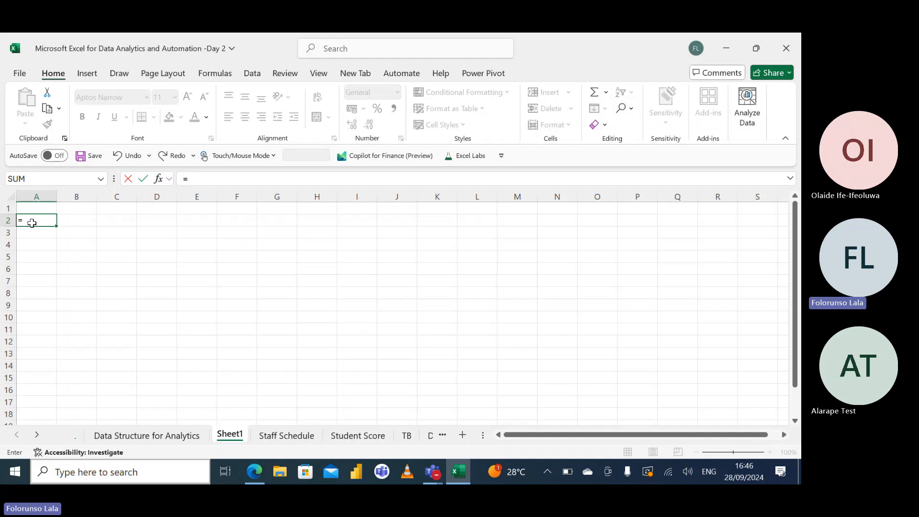
pyautogui.write('ANN')
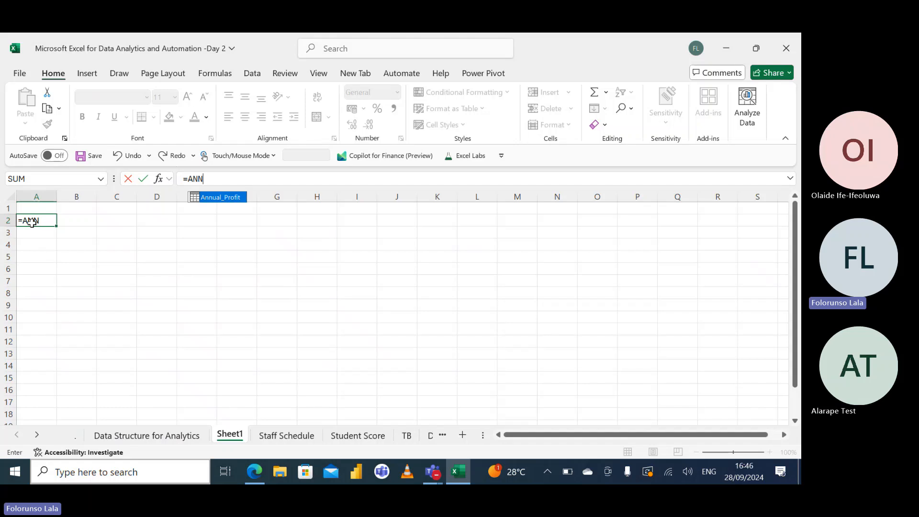
pyautogui.press('Return')
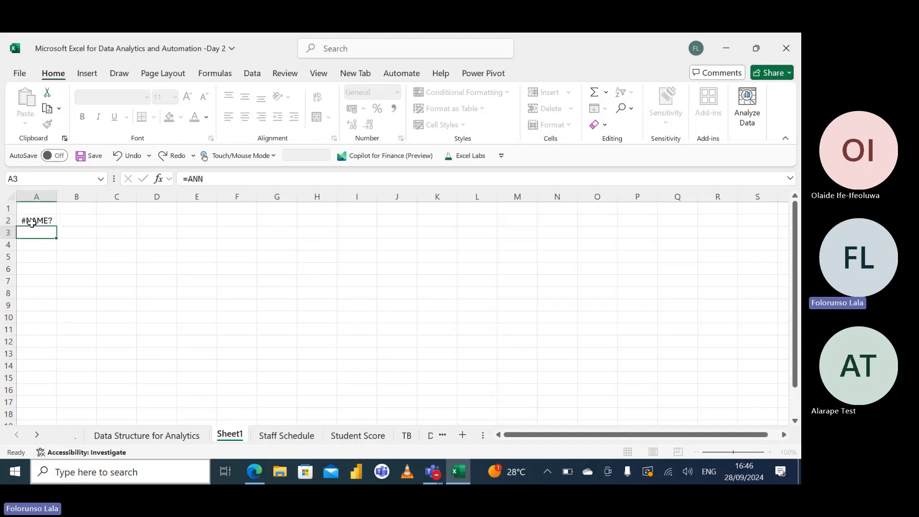
# Replace the formula in cell A2 of Sheet1 with =Annual_Profit, using the suggested table name
pyautogui.click(32, 222)
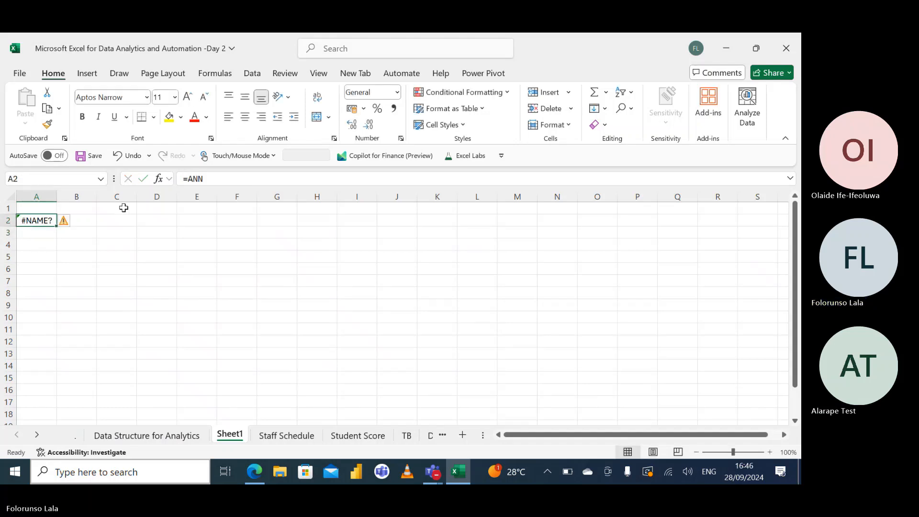
pyautogui.click(209, 179)
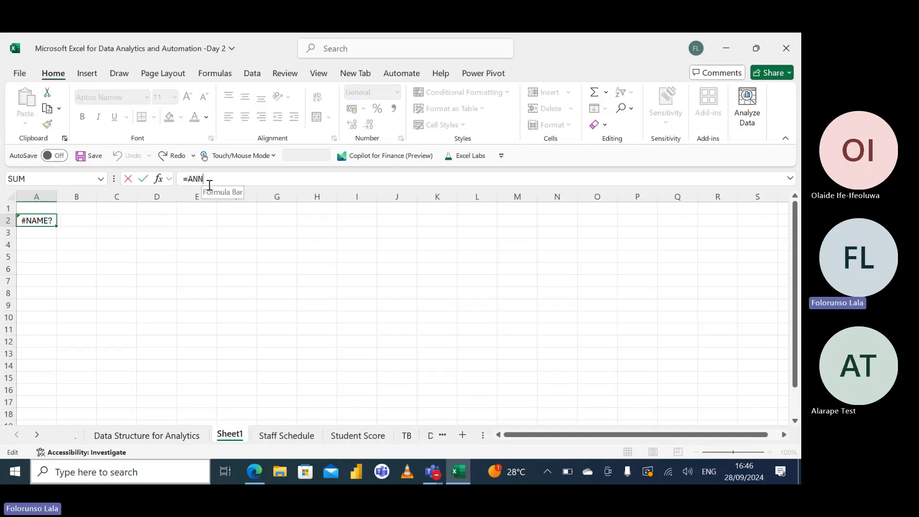
pyautogui.press('BackSpace')
pyautogui.press('BackSpace')
pyautogui.write('N')
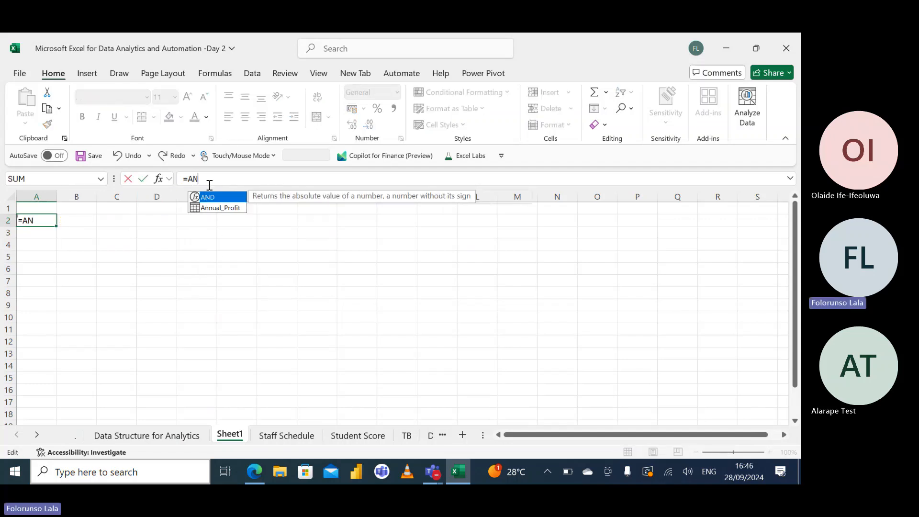
pyautogui.doubleClick(226, 208)
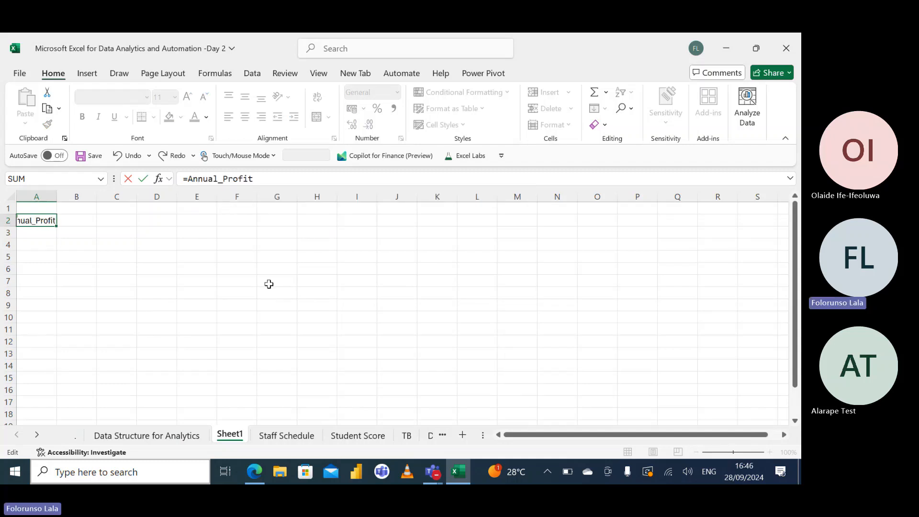
pyautogui.press('Return')
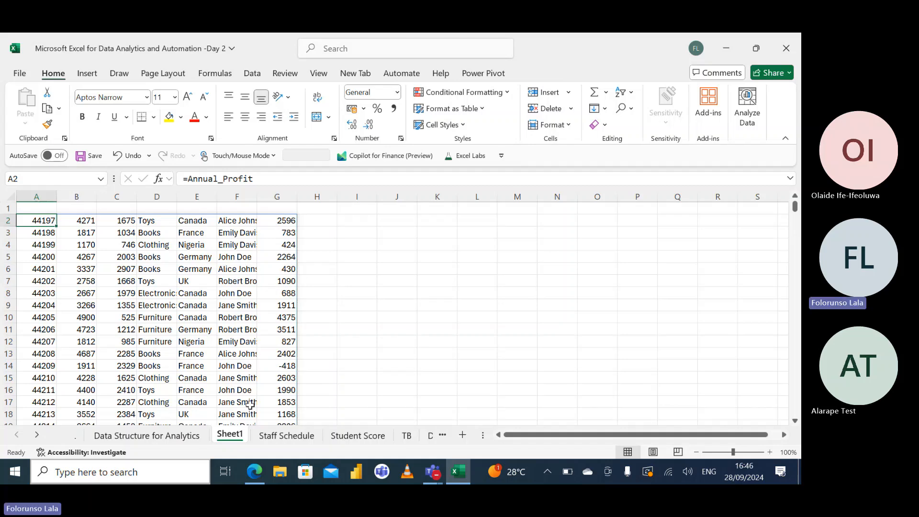
# Compare the source table with the data returned on Sheet1 and examine the table name inside the A2 formula
pyautogui.click(172, 436)
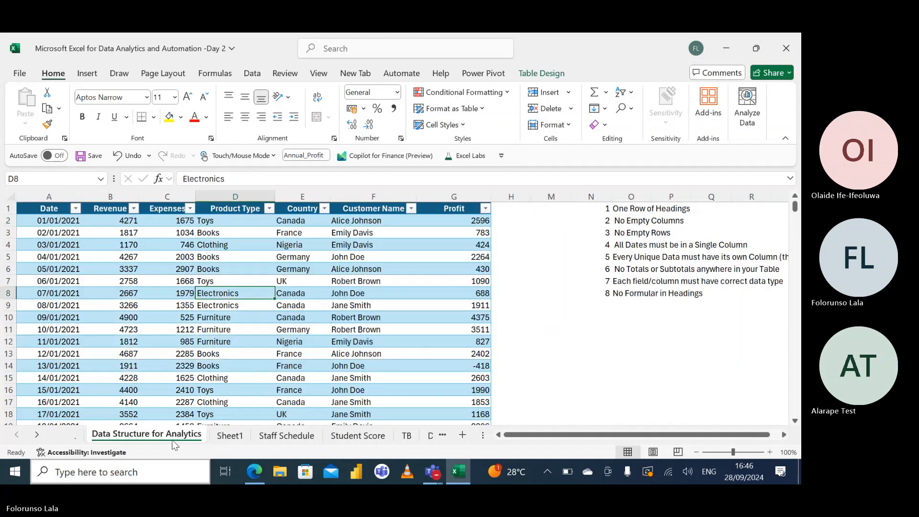
pyautogui.click(230, 434)
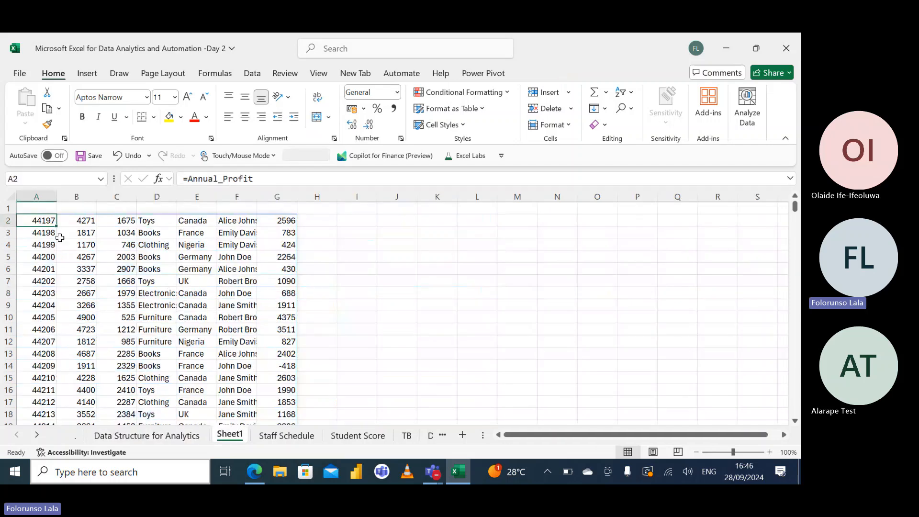
pyautogui.click(260, 181)
pyautogui.moveTo(255, 181); pyautogui.dragTo(204, 181)
pyautogui.press('Escape')
pyautogui.moveTo(255, 180); pyautogui.dragTo(188, 180)
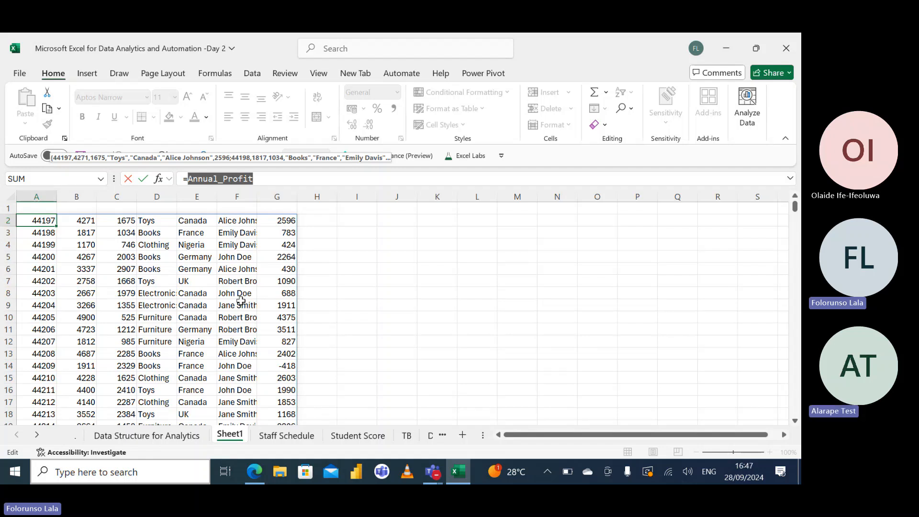
pyautogui.press('Escape')
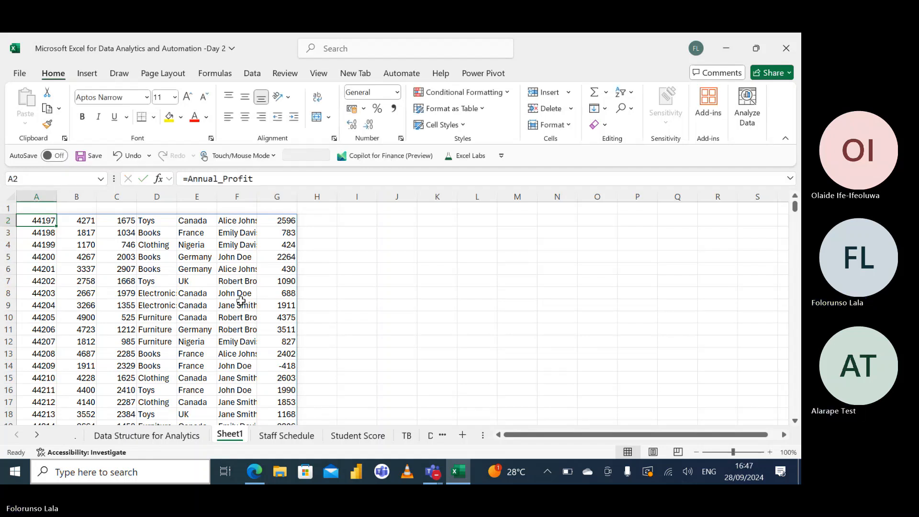
# Convert the Annual_Profit table on the Data Structure for Analytics sheet to a normal range
pyautogui.click(157, 438)
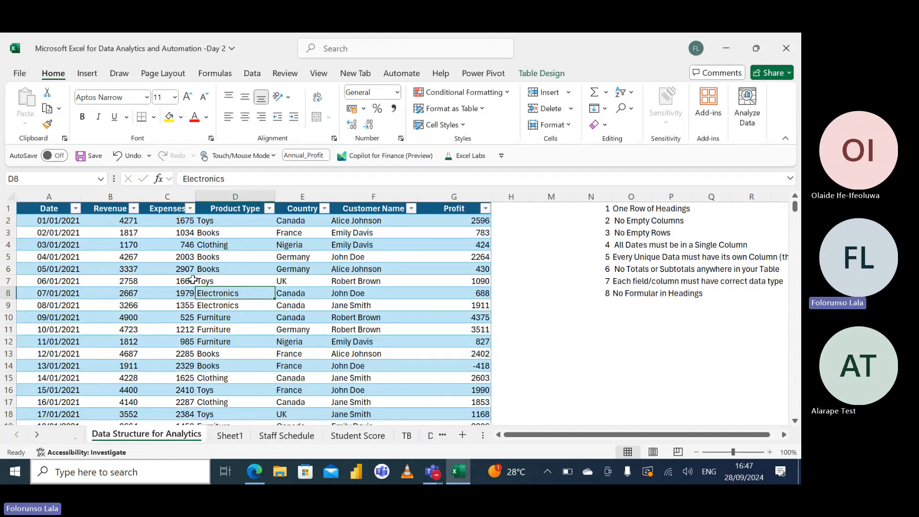
pyautogui.click(553, 75)
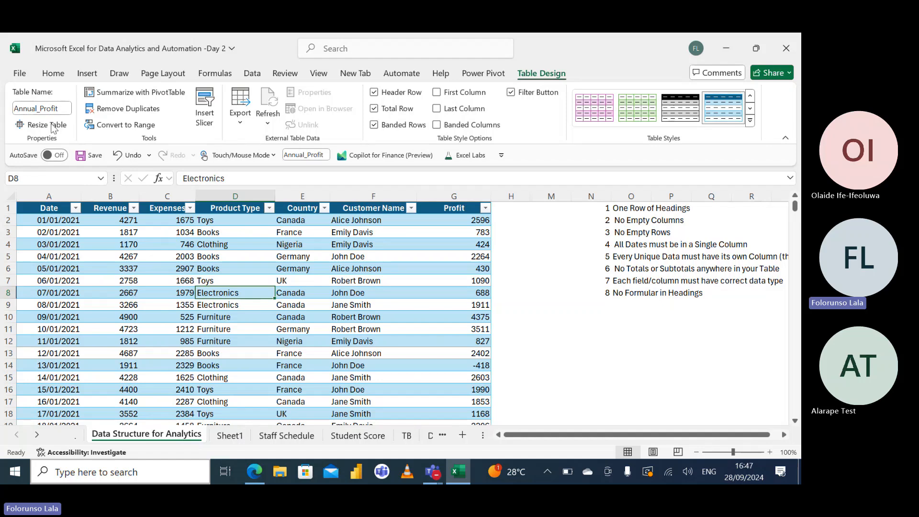
pyautogui.click(116, 125)
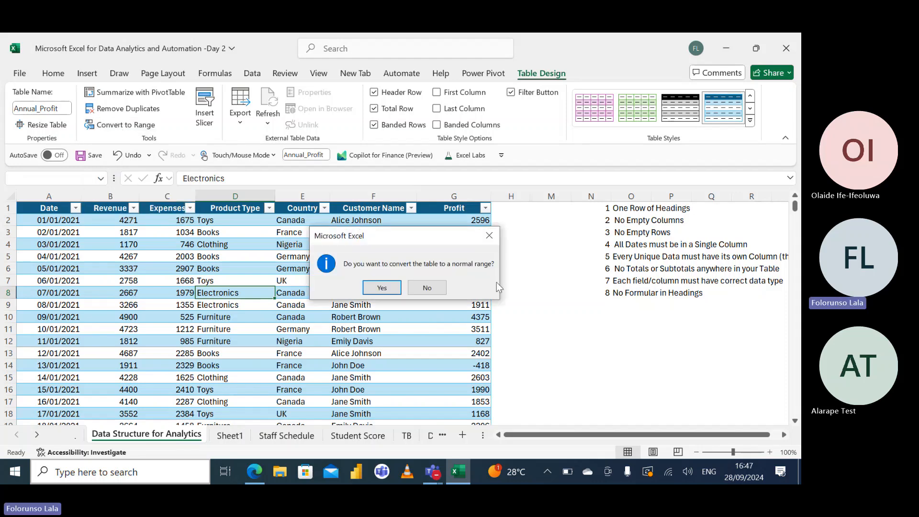
pyautogui.click(381, 287)
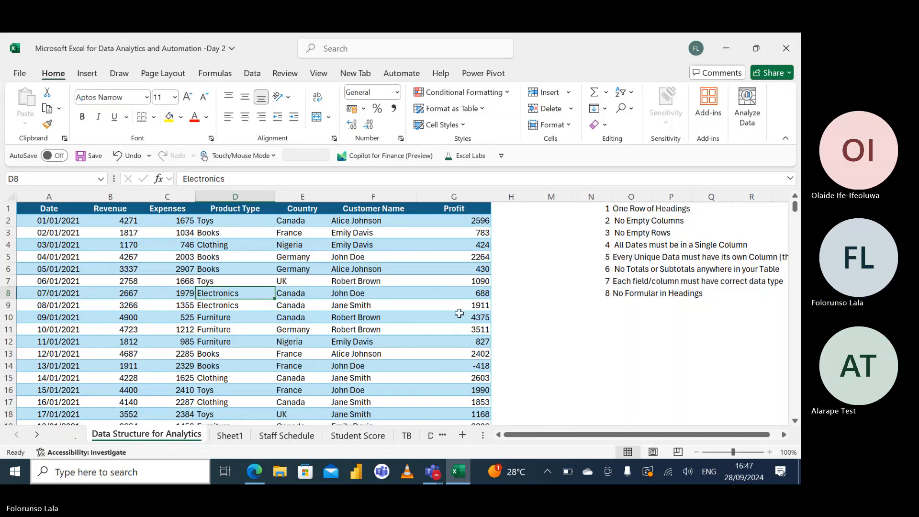
# Examine the Profit formula in G2 and the A2 formula on Sheet1 for their cell references
pyautogui.click(458, 223)
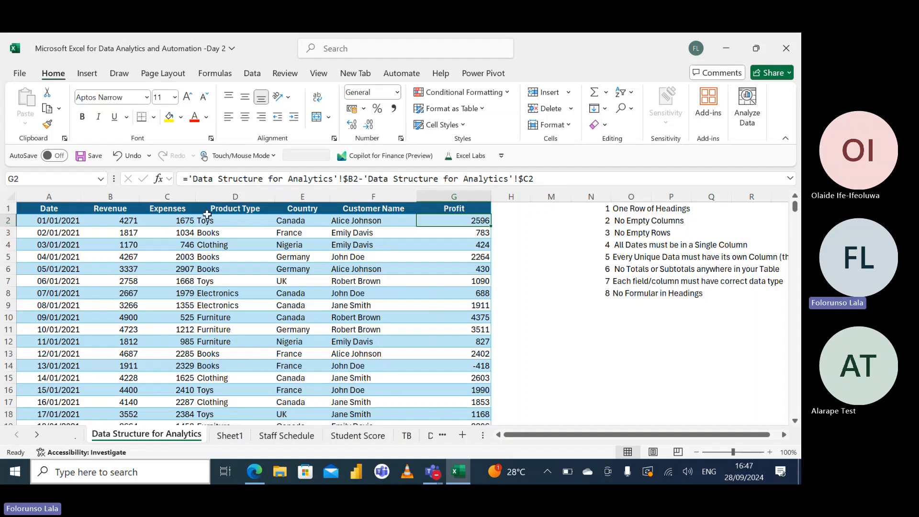
pyautogui.click(228, 436)
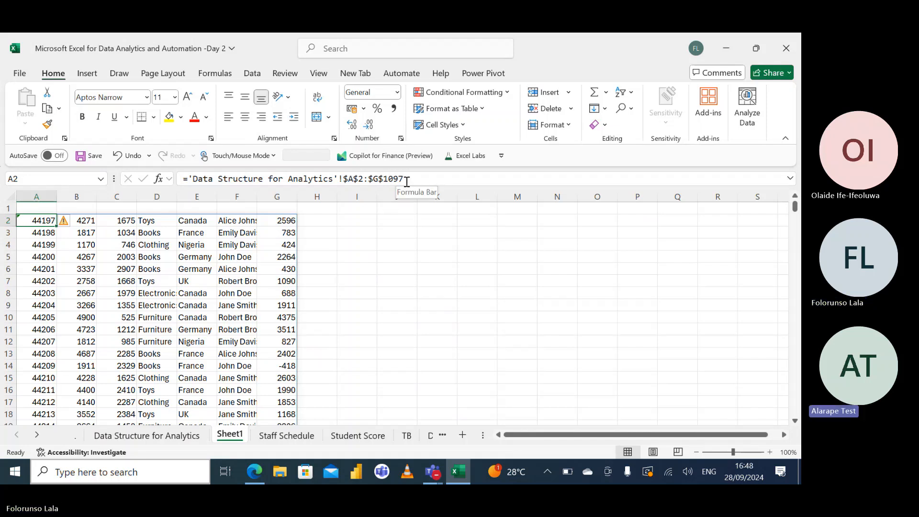
pyautogui.click(166, 437)
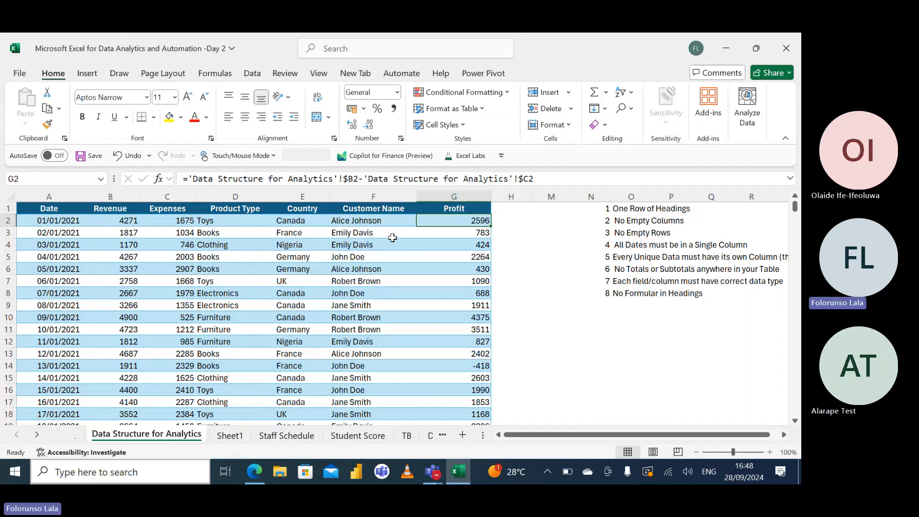
pyautogui.click(598, 351)
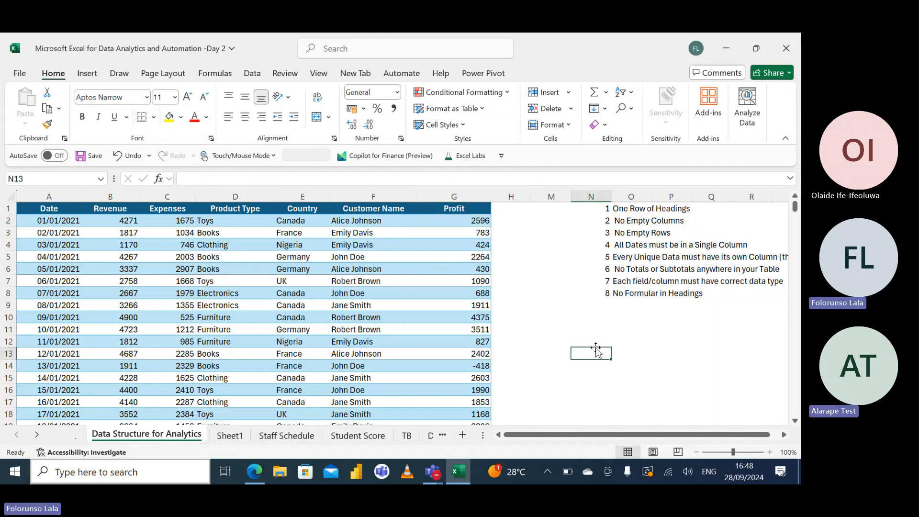
pyautogui.write('=')
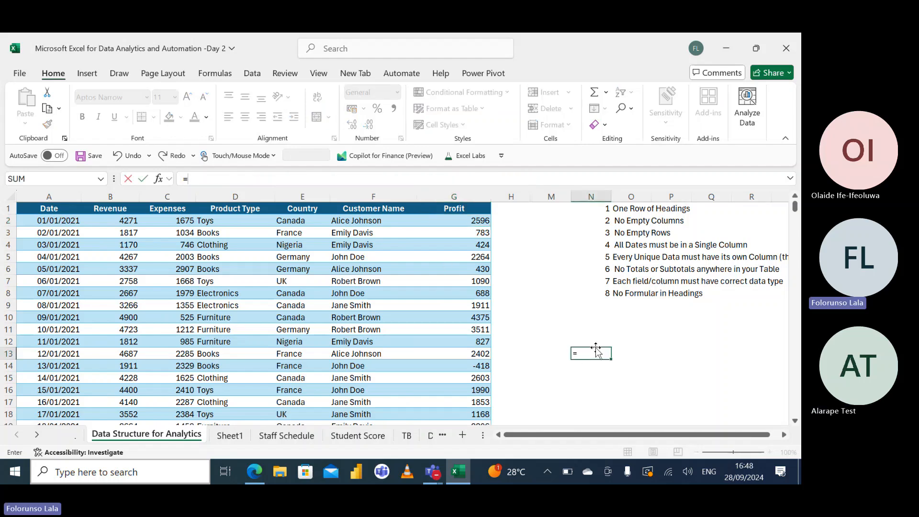
pyautogui.press('Down')
pyautogui.press('Down')
pyautogui.write('+')
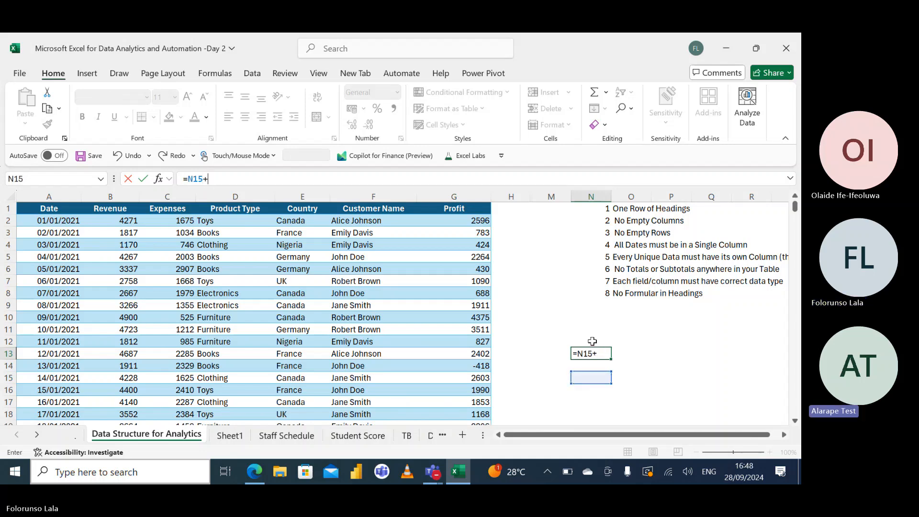
pyautogui.click(592, 341)
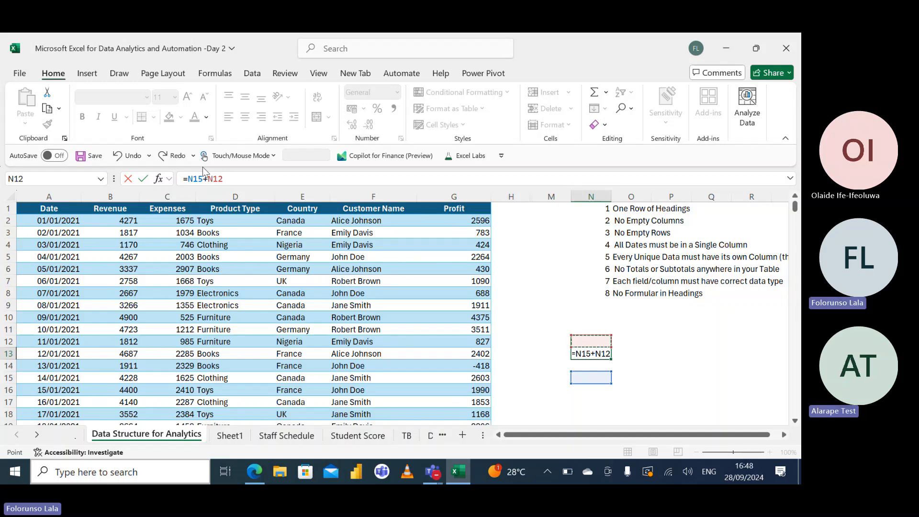
pyautogui.press('Escape')
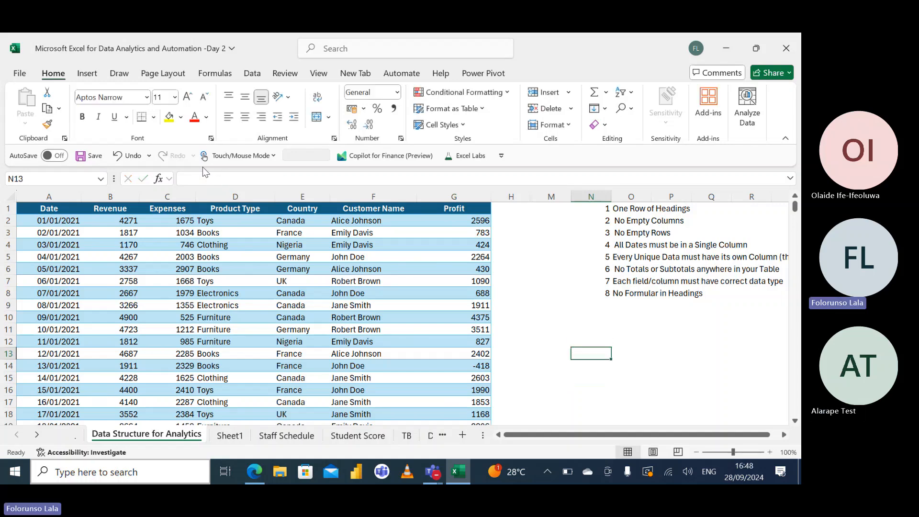
# Replace the Profit formula in G2 with =B2-C2, subtracting Expenses from Revenue by plain cell references
pyautogui.click(460, 217)
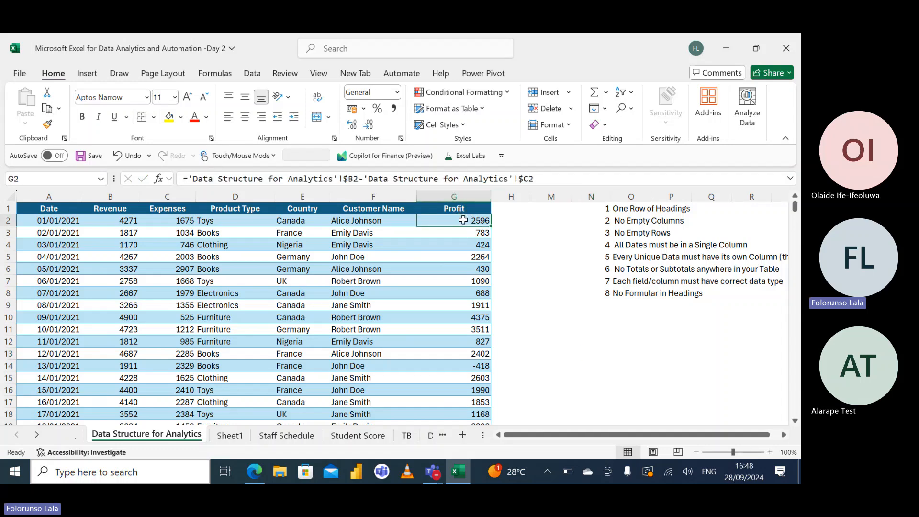
pyautogui.write('=')
pyautogui.press('Left')
pyautogui.press('Left')
pyautogui.press('Left')
pyautogui.press('Left')
pyautogui.press('Left')
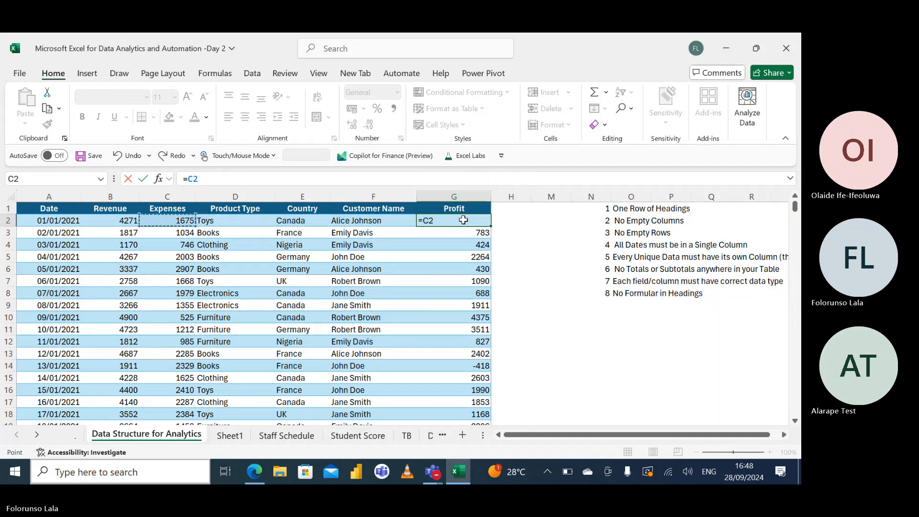
pyautogui.write('-')
pyautogui.press('Left')
pyautogui.press('Left')
pyautogui.press('Left')
pyautogui.press('Left')
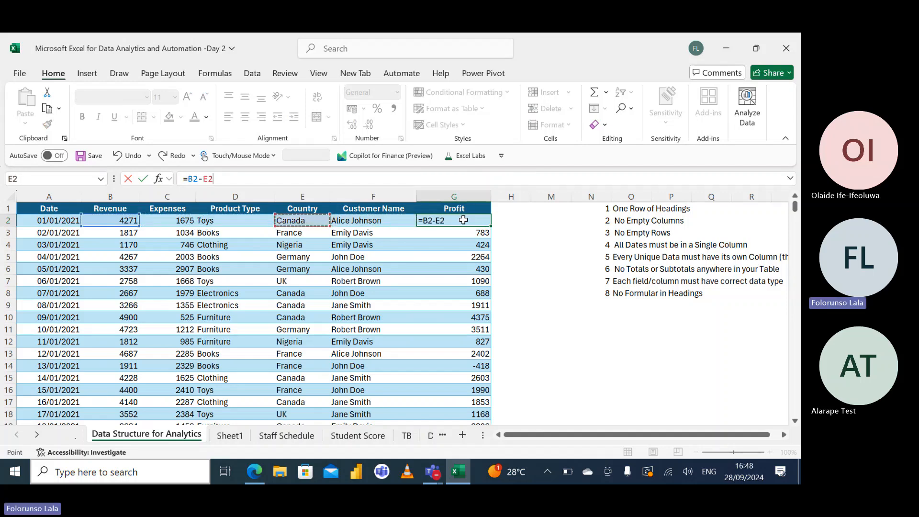
pyautogui.press('Return')
pyautogui.click(464, 220)
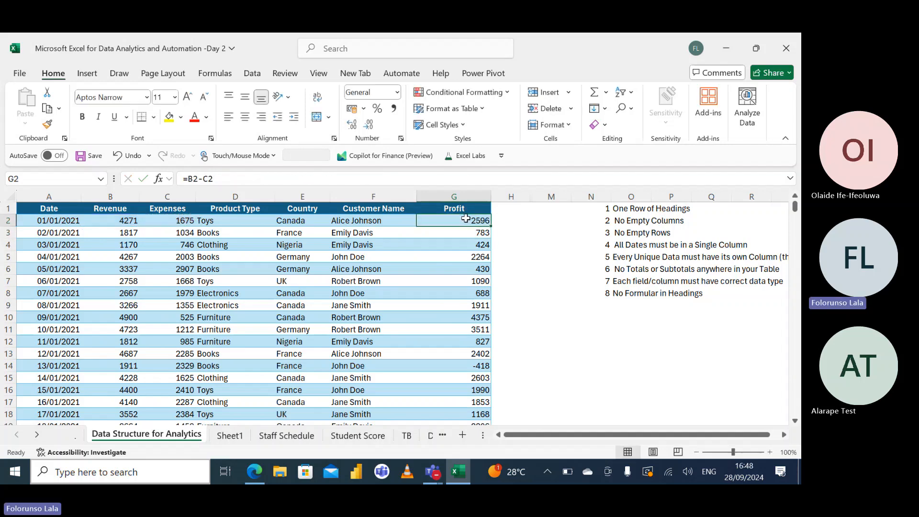
# Fill the G2 formula down the whole Profit column and check the Revenue and Expenses cells it uses
pyautogui.doubleClick(493, 225)
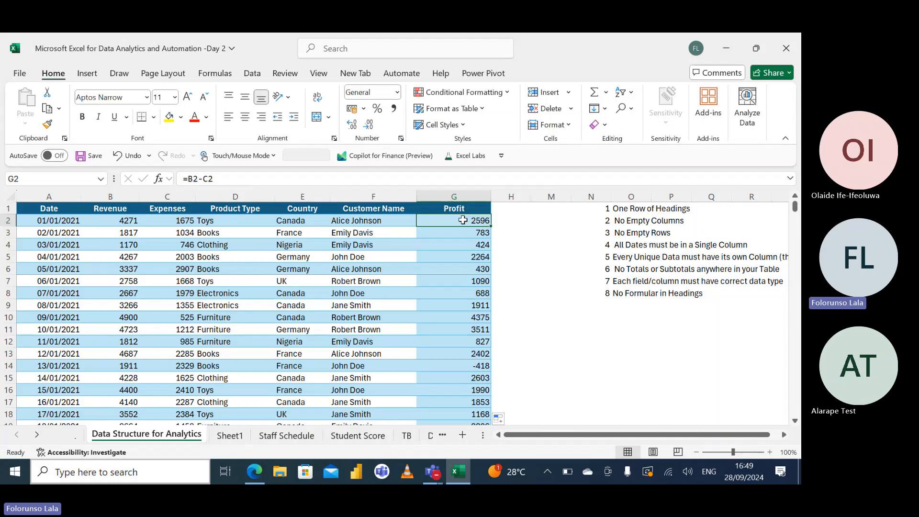
pyautogui.moveTo(115, 220); pyautogui.dragTo(167, 220)
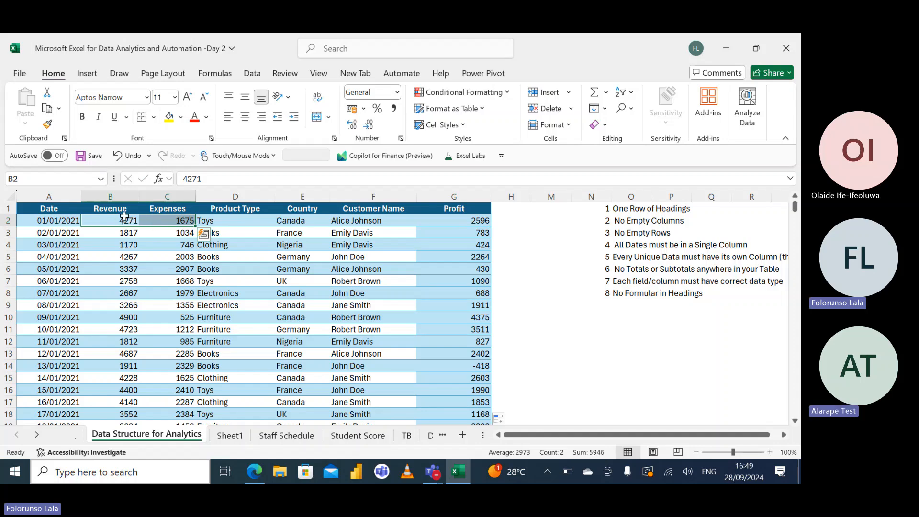
pyautogui.click(466, 220)
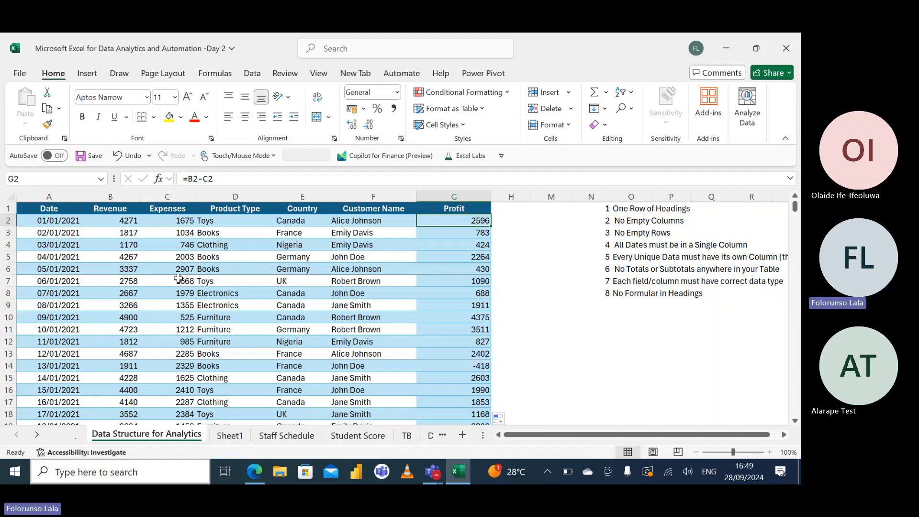
# Turn the data range $A$1:$G$1098 back into a table, keeping the first row as headers
pyautogui.click(233, 256)
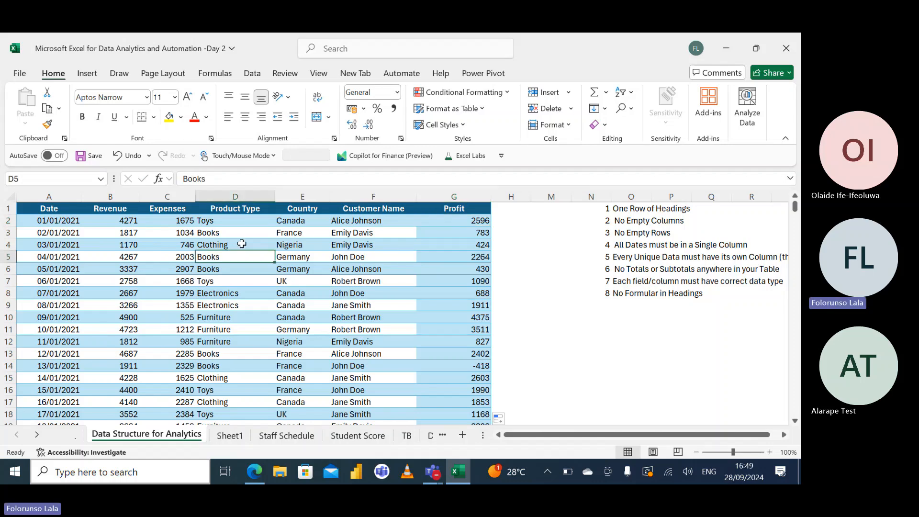
pyautogui.hotkey('ctrl', 't')
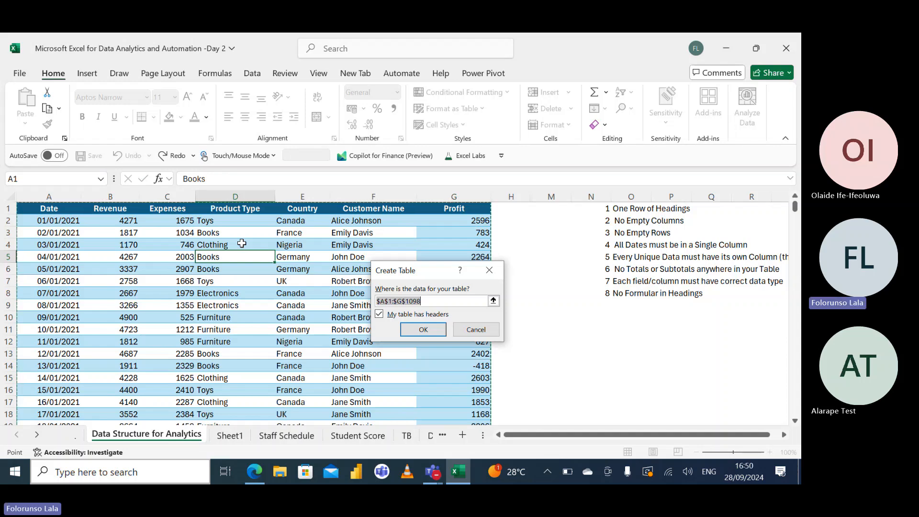
pyautogui.press('Return')
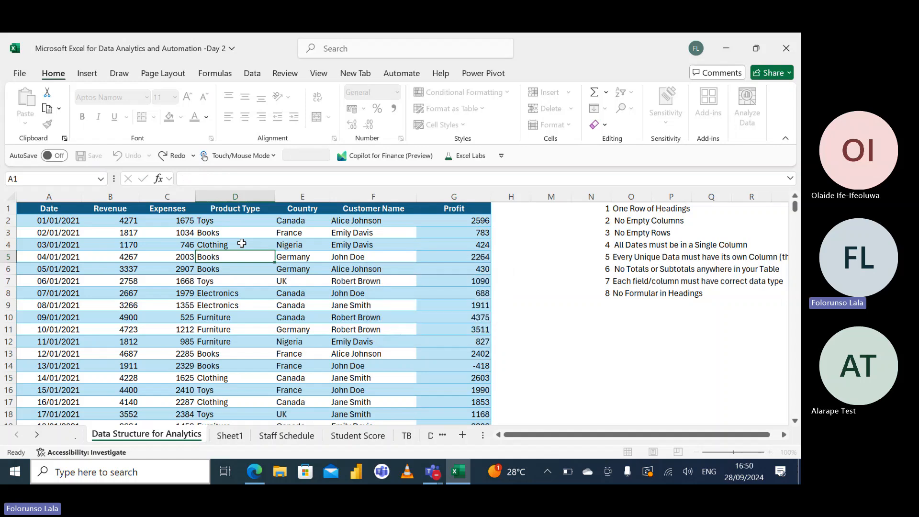
pyautogui.click(465, 220)
pyautogui.write('=')
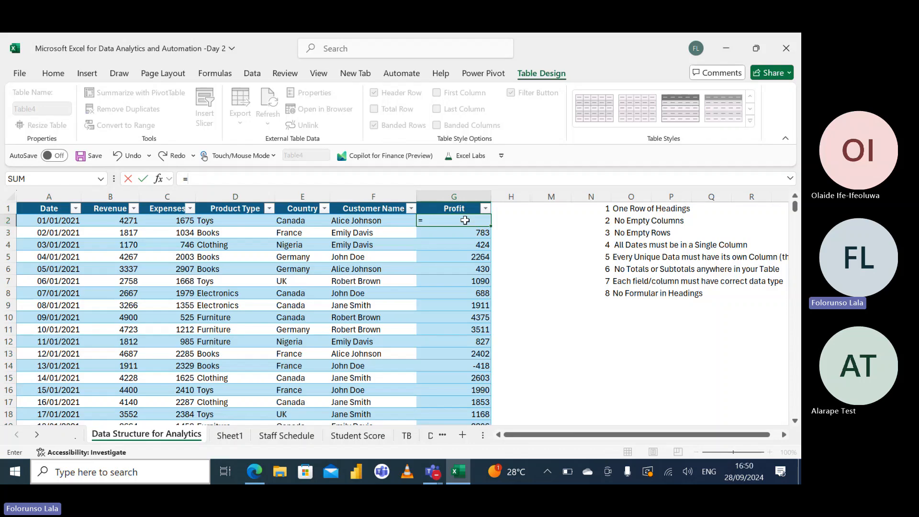
pyautogui.press('Left')
pyautogui.press('Left')
pyautogui.press('Left')
pyautogui.press('Left')
pyautogui.press('Left')
pyautogui.write('-')
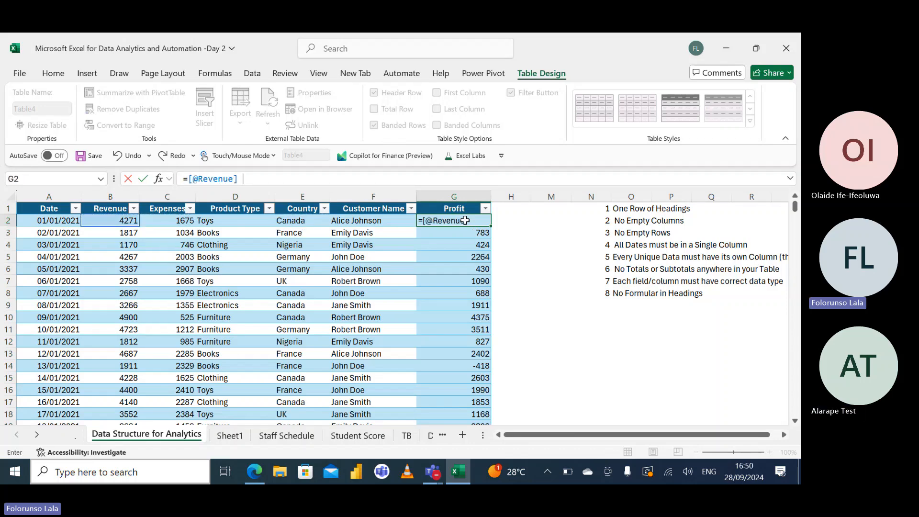
pyautogui.press('Left')
pyautogui.press('Left')
pyautogui.press('Left')
pyautogui.press('Left')
pyautogui.press('Return')
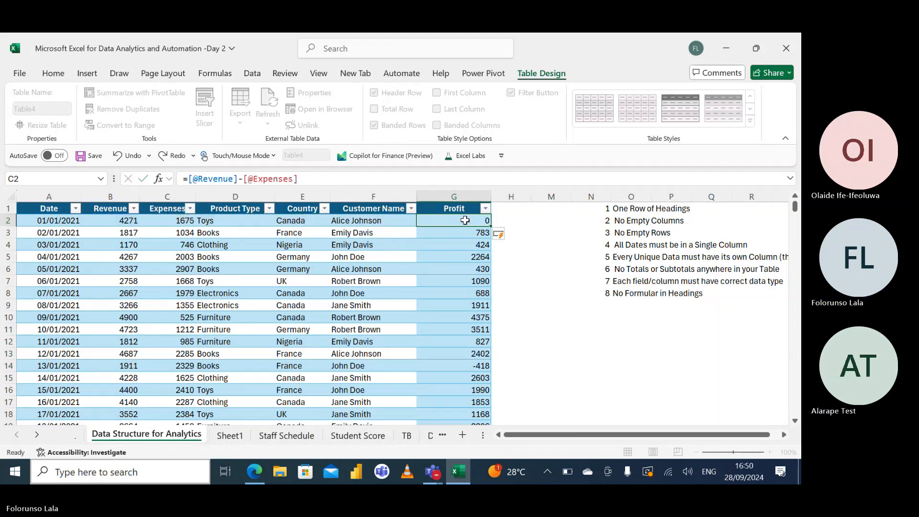
pyautogui.click(465, 221)
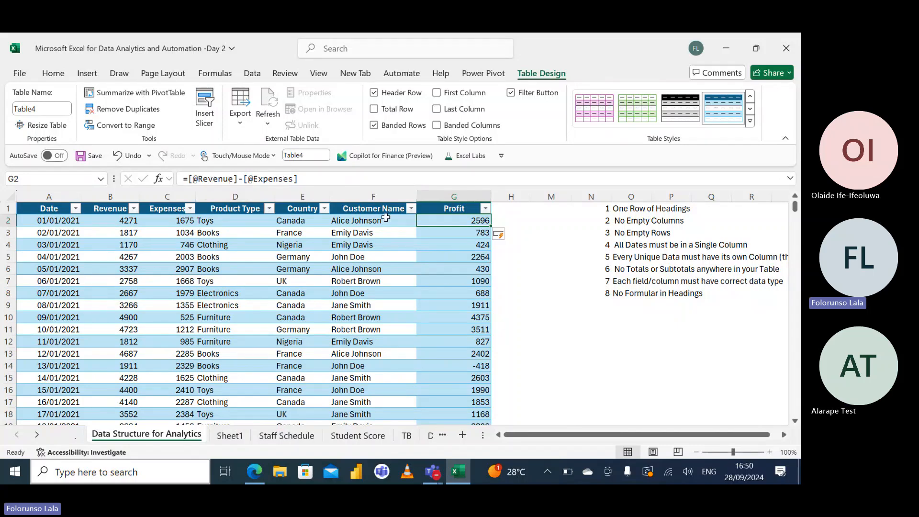
# Rename the Revenue header in B1 to Rev and the Expenses header in C1 to Exp
pyautogui.click(99, 209)
pyautogui.moveTo(98, 210); pyautogui.dragTo(172, 209)
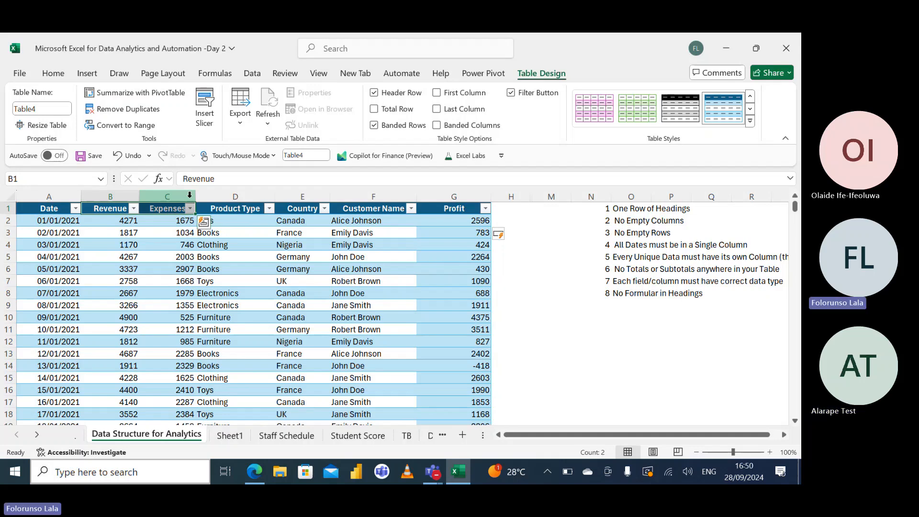
pyautogui.click(103, 207)
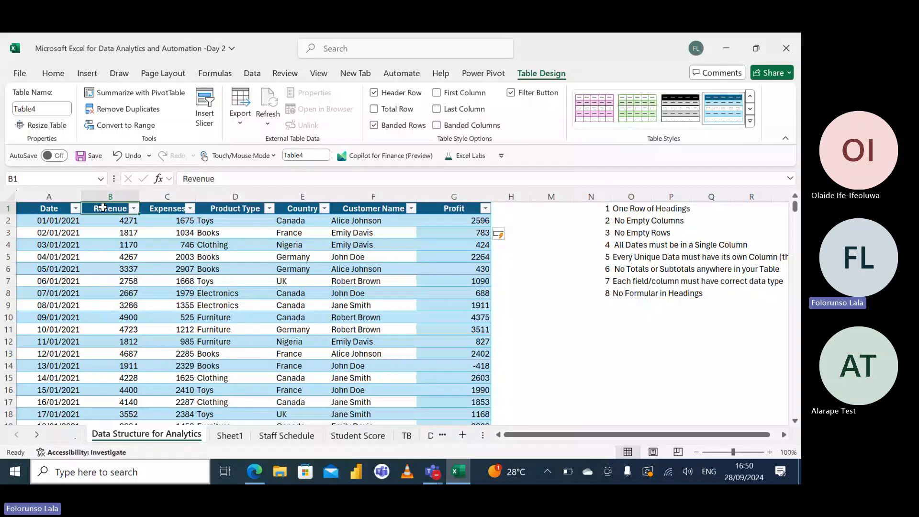
pyautogui.write('Rev')
pyautogui.click(164, 212)
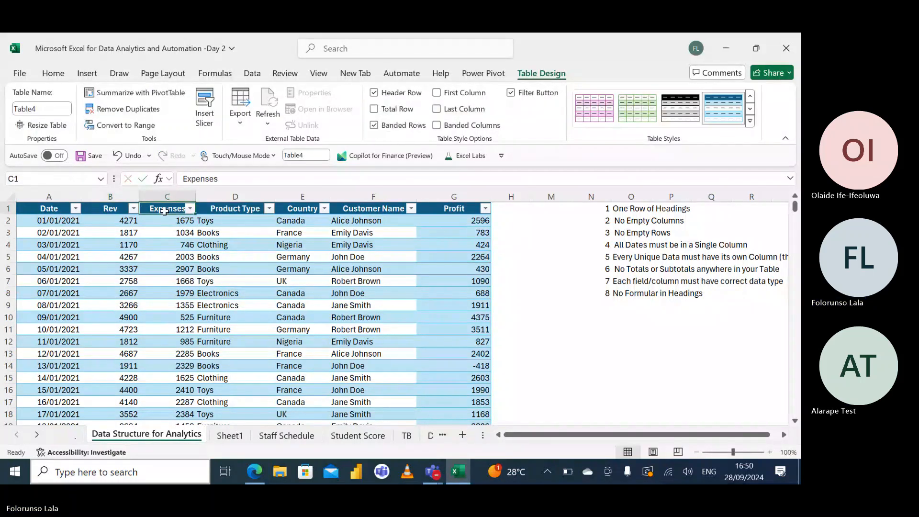
pyautogui.write('Exp')
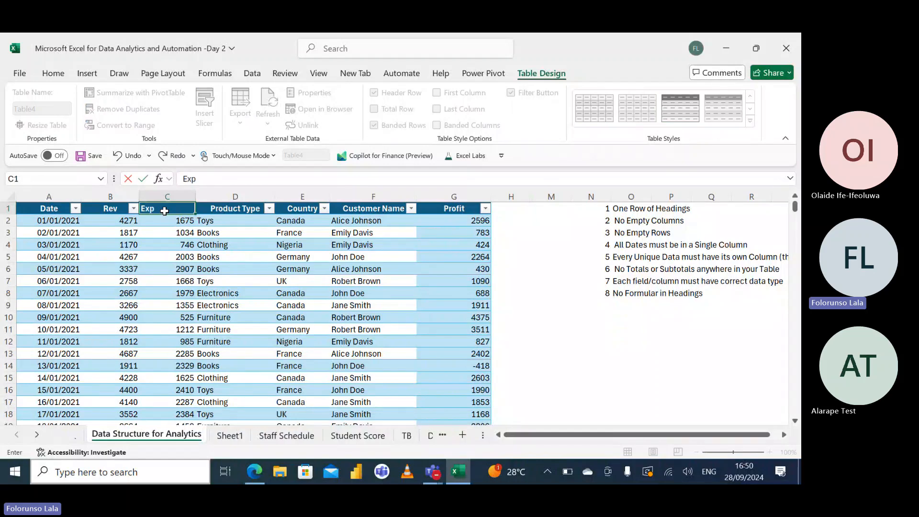
pyautogui.press('Return')
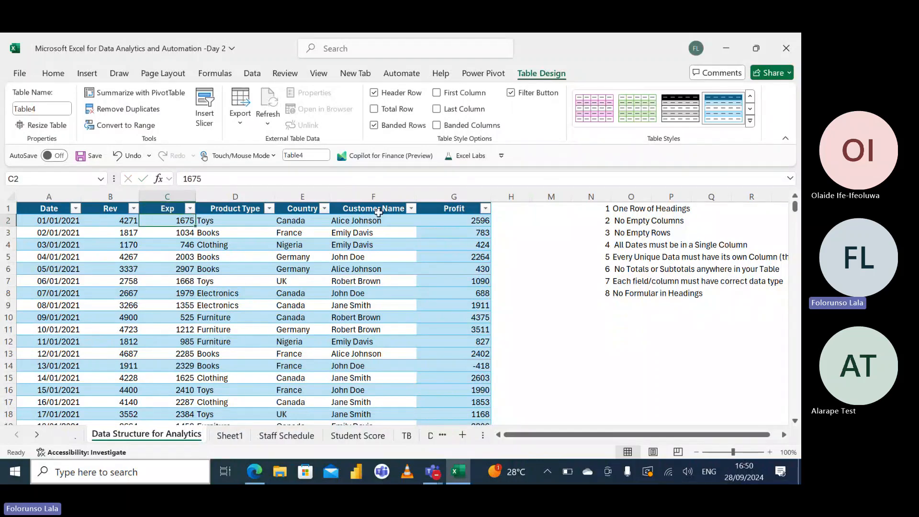
# Clear all formulas in the Profit column from G2 down to the table's last row
pyautogui.click(427, 221)
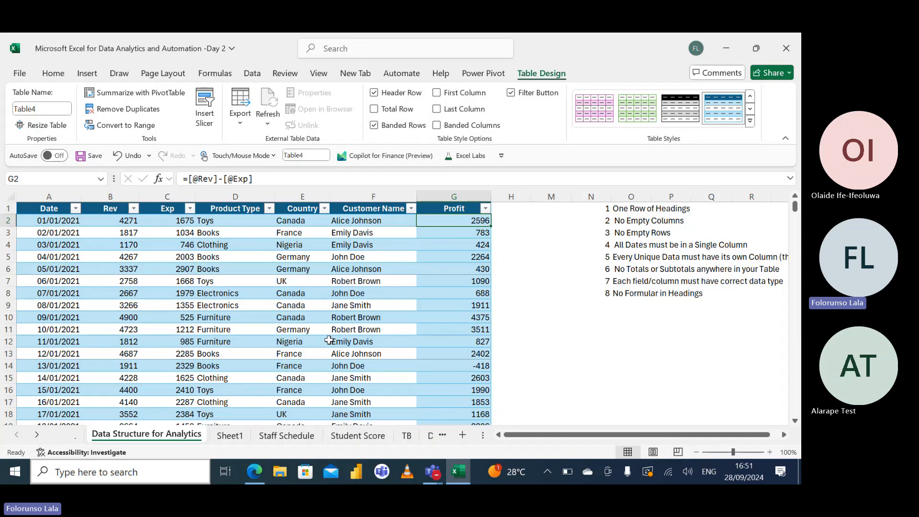
pyautogui.hotkey('ctrl', 'shift', 'Down')
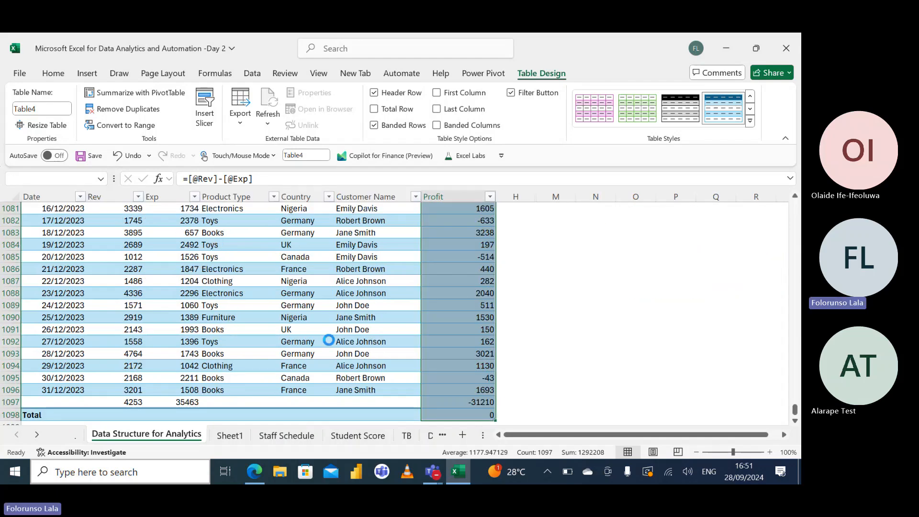
pyautogui.hotkey('ctrl', 'BackSpace')
pyautogui.hotkey('ctrl', 'Up')
pyautogui.press('Down')
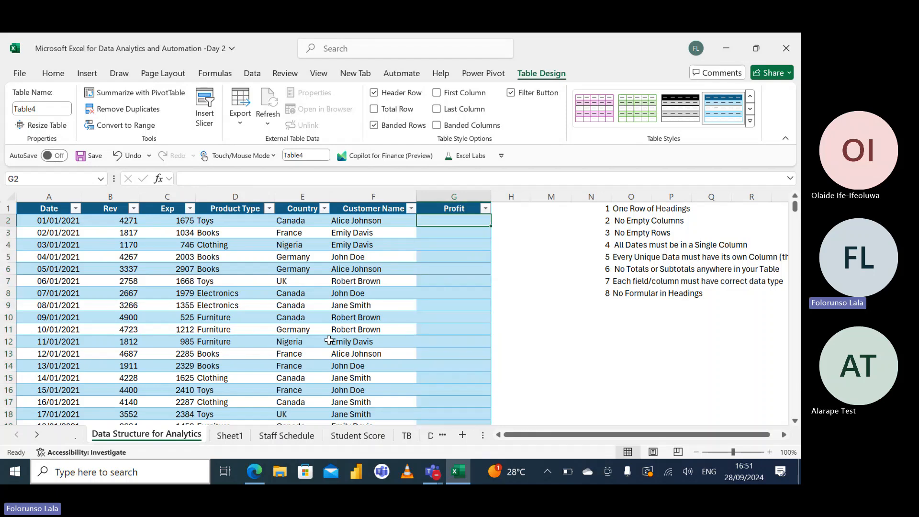
pyautogui.write('=')
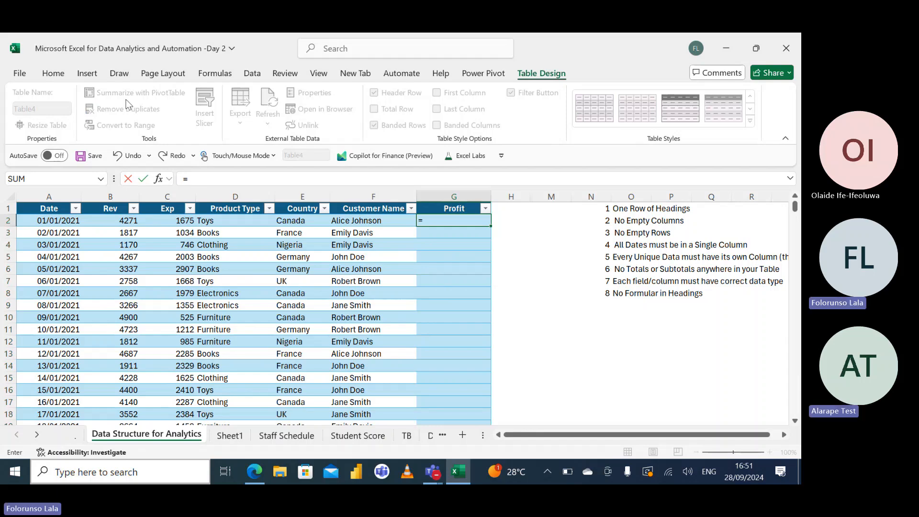
pyautogui.click(109, 220)
pyautogui.write('-')
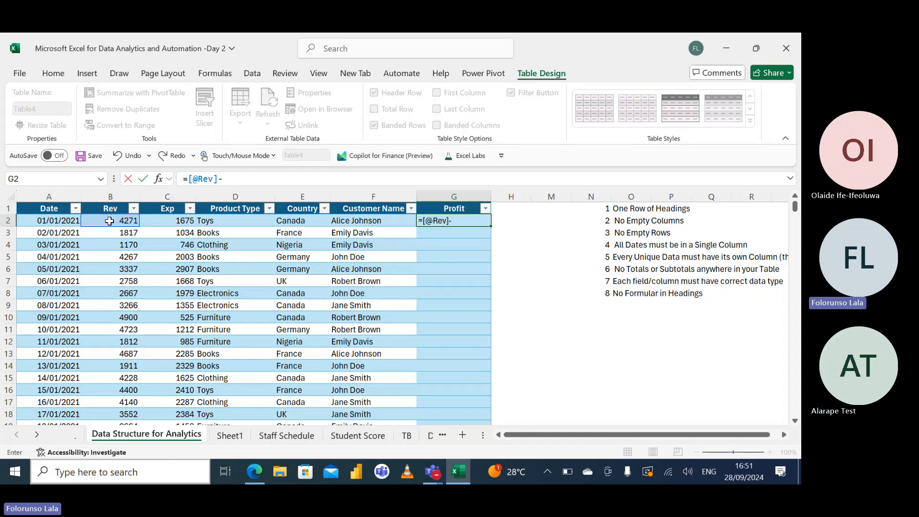
pyautogui.click(165, 219)
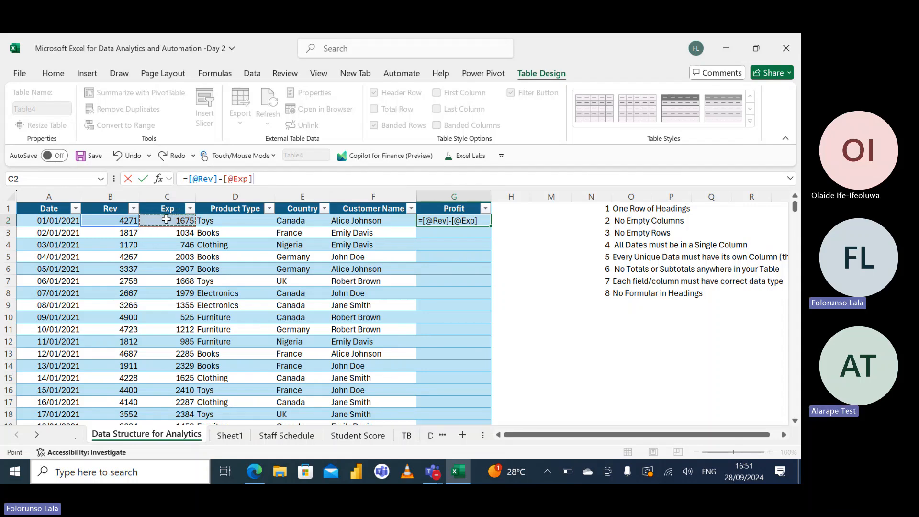
pyautogui.press('Return')
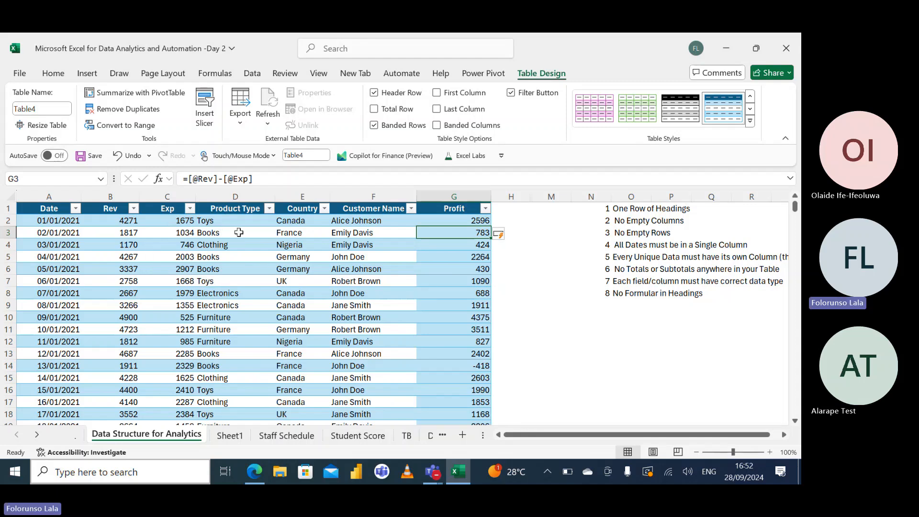
# Clear the cross-sheet range formula from A2 of Sheet1 and try to start a table-name reference there
pyautogui.click(228, 435)
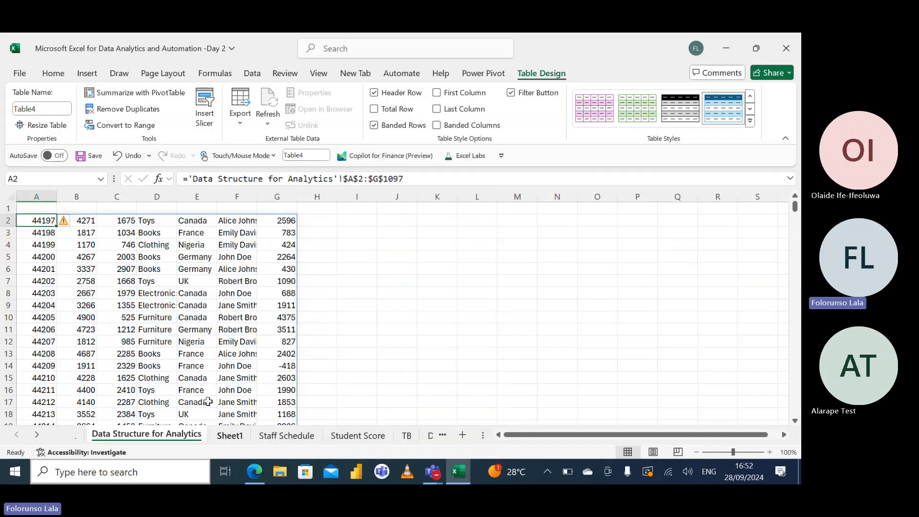
pyautogui.write('=annu')
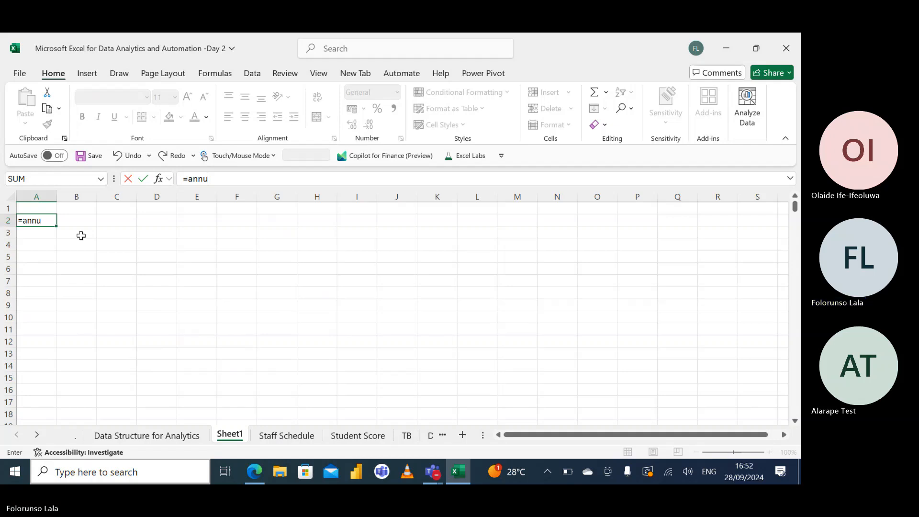
pyautogui.press('BackSpace')
pyautogui.press('BackSpace')
pyautogui.press('BackSpace')
pyautogui.press('BackSpace')
pyautogui.write('Annn')
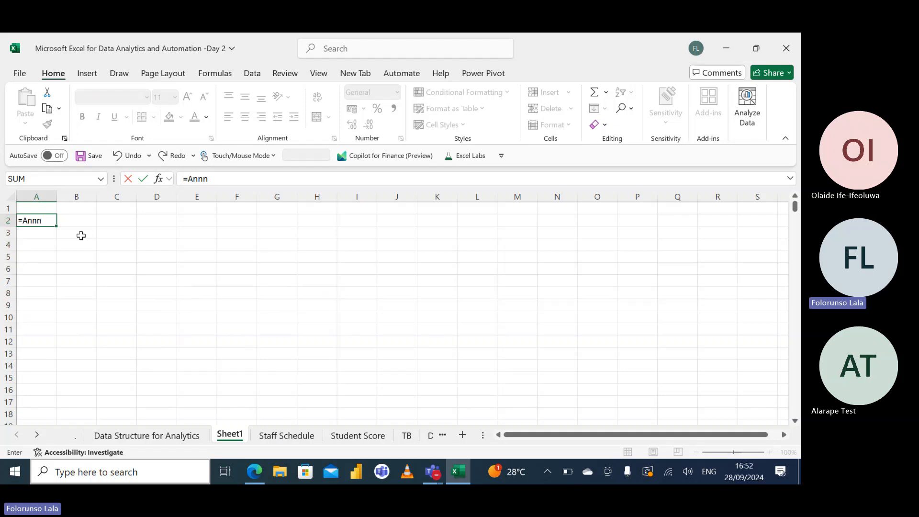
pyautogui.press('Escape')
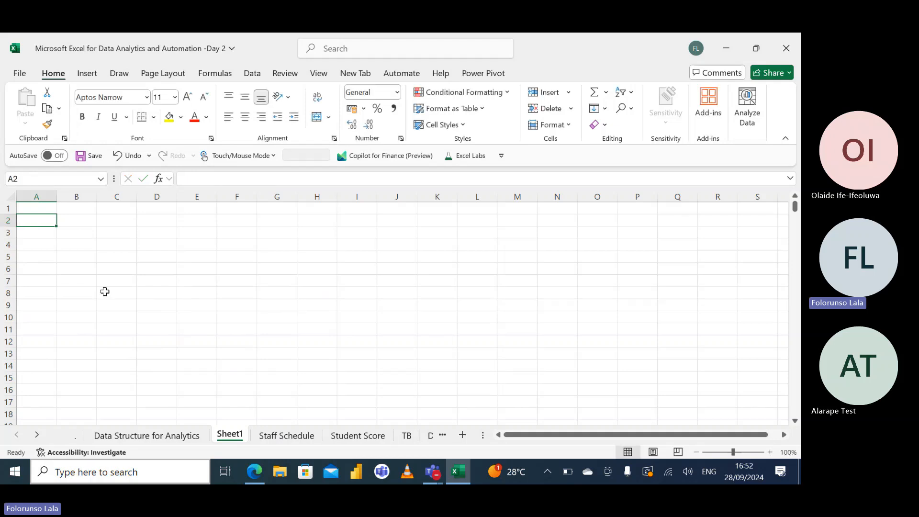
# Check the data table's name, bring its data into Sheet1 with =Table4 in A2, and clear that cell again
pyautogui.click(163, 435)
pyautogui.click(235, 257)
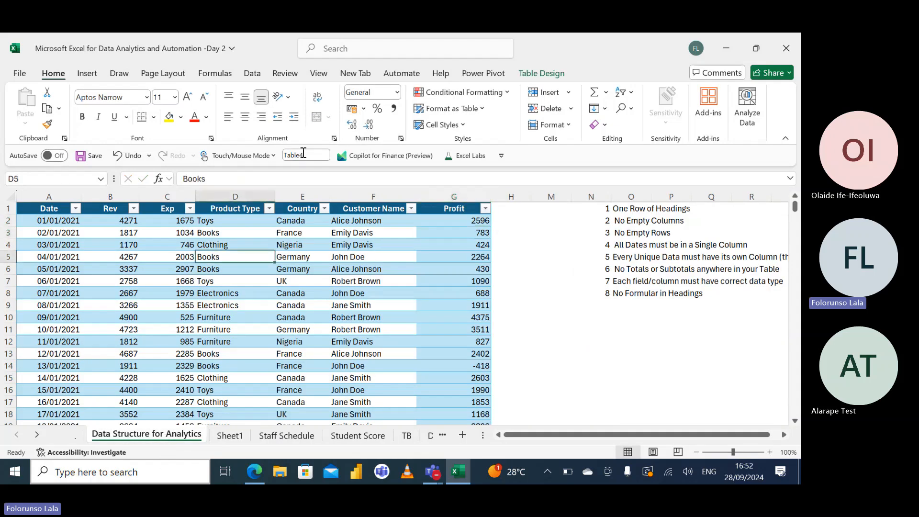
pyautogui.click(230, 435)
pyautogui.write('=tabl')
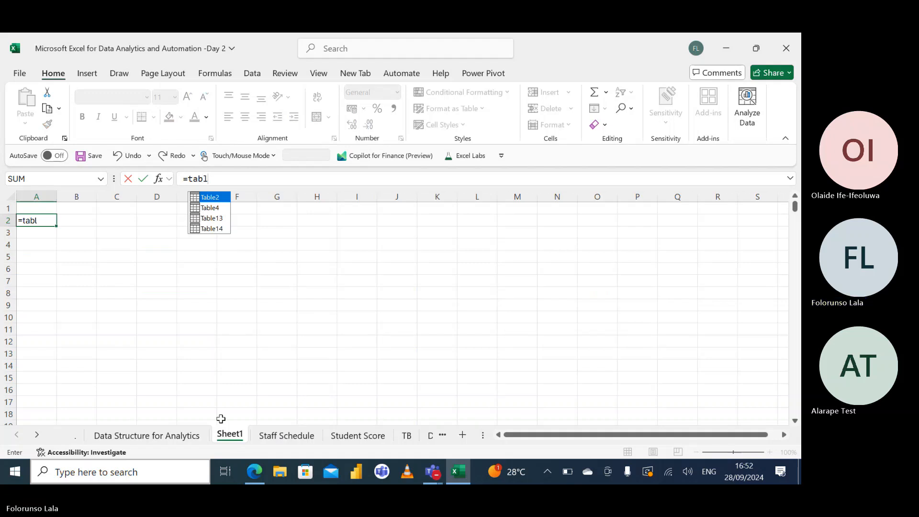
pyautogui.press('Down')
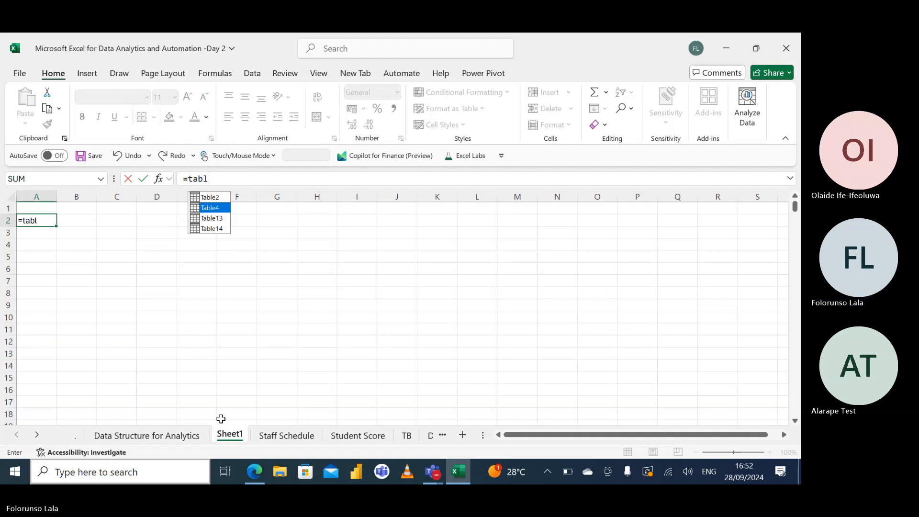
pyautogui.press('Tab')
pyautogui.press('Return')
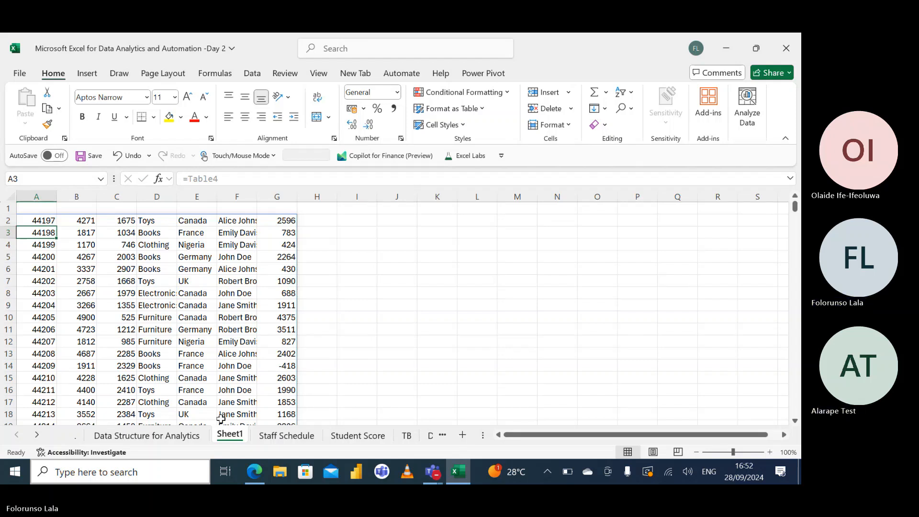
pyautogui.press('Up')
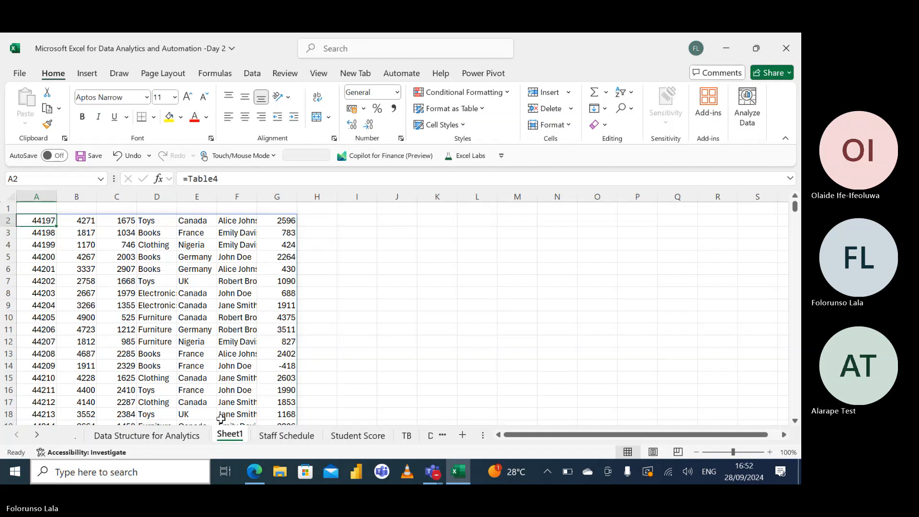
pyautogui.press('Delete')
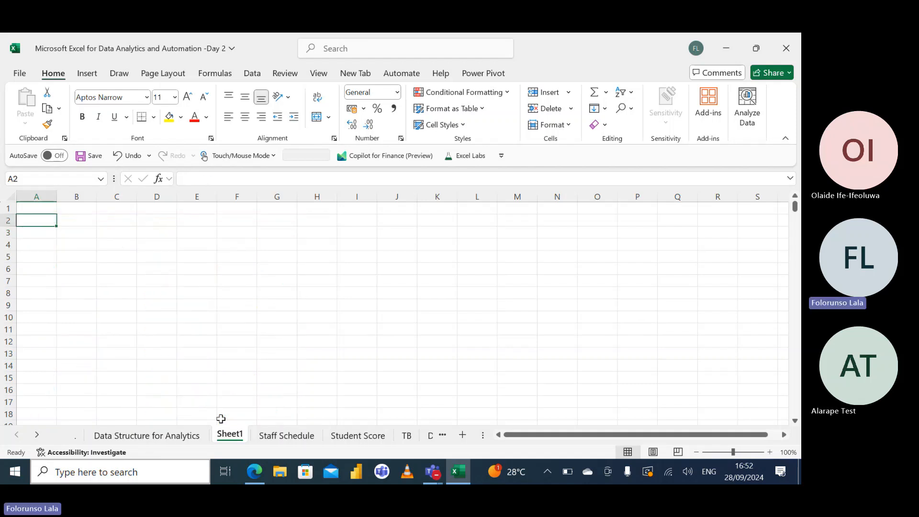
# Review the Profit formula in G2 and the structure rules in O1:O8 on the Data Structure for Analytics sheet
pyautogui.click(153, 441)
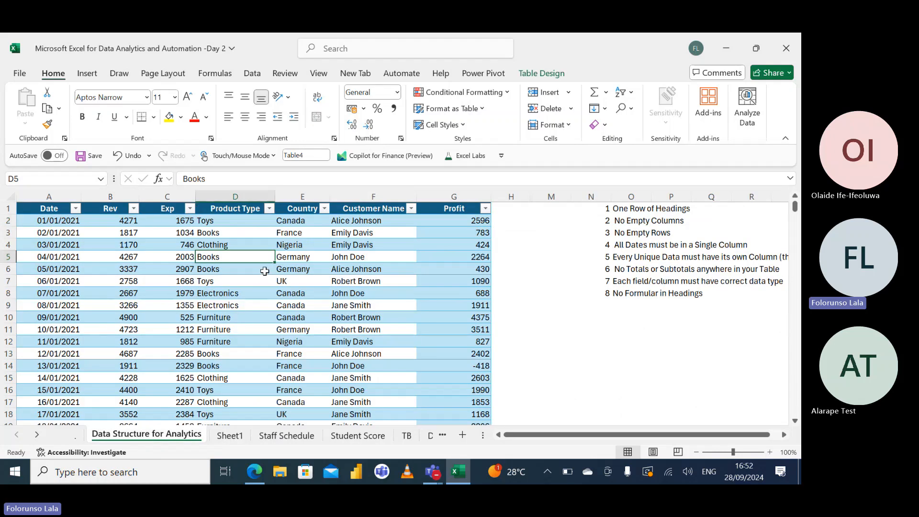
pyautogui.click(541, 73)
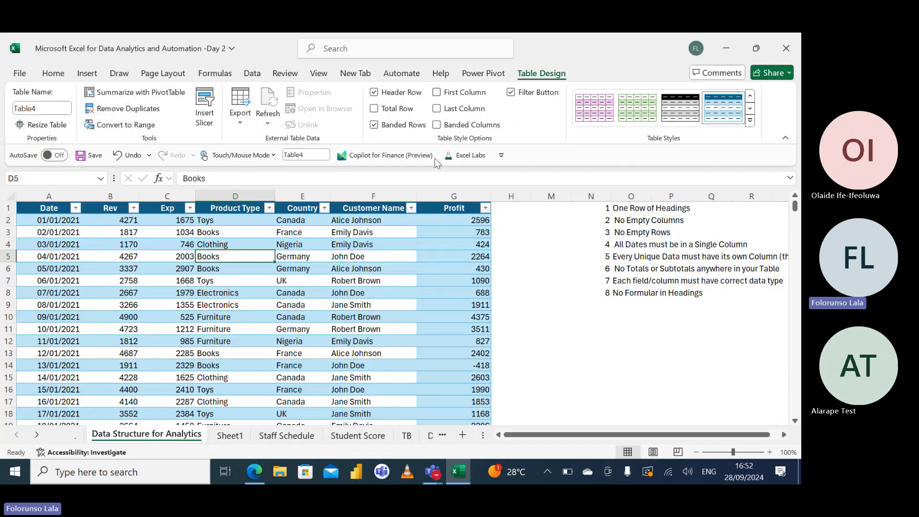
pyautogui.click(433, 219)
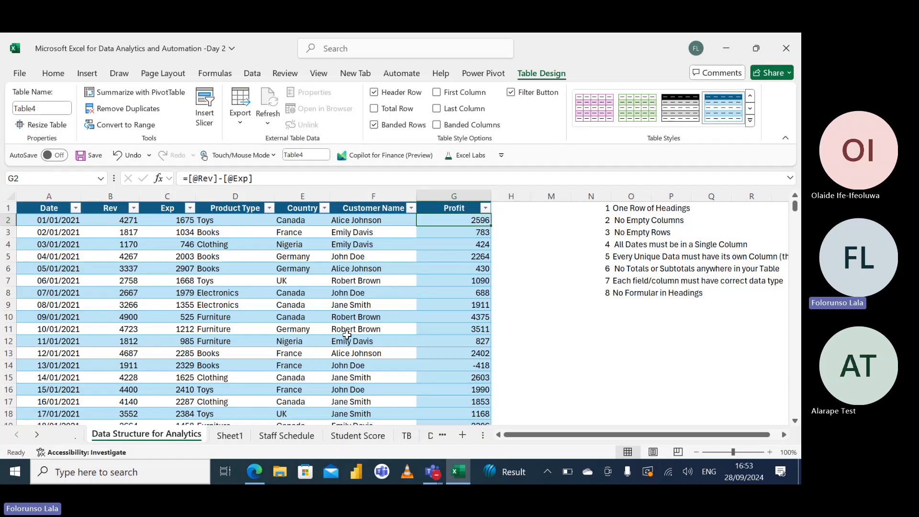
pyautogui.click(619, 209)
pyautogui.moveTo(620, 209); pyautogui.dragTo(620, 293)
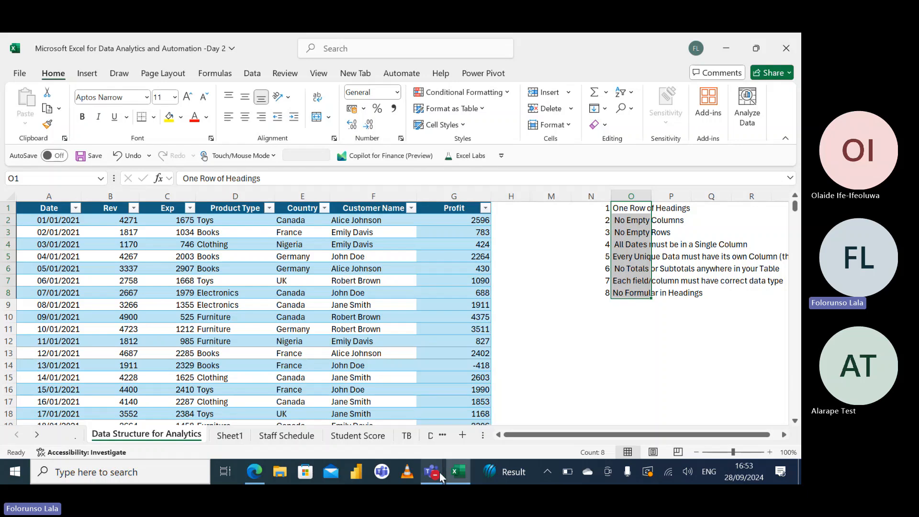
# Switch to the Teams meeting window to check the participants and return to the Excel workbook
pyautogui.moveTo(440, 472)
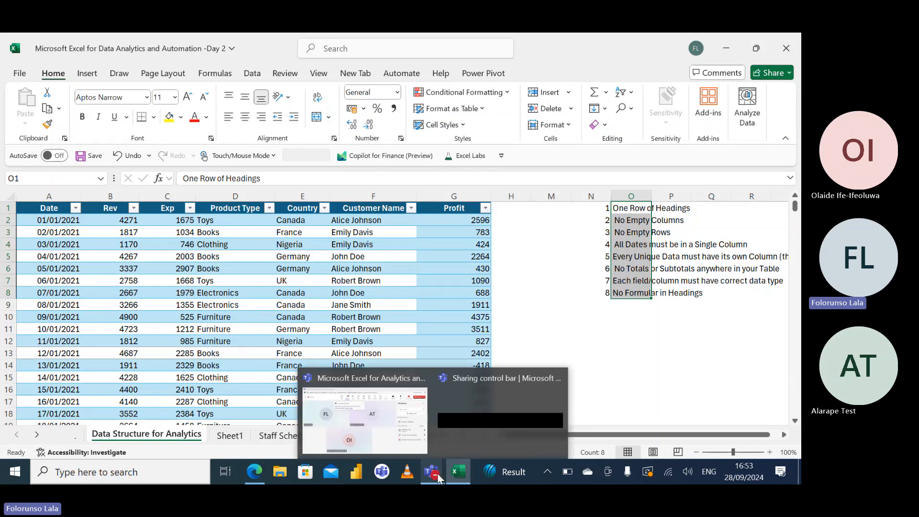
pyautogui.click(383, 419)
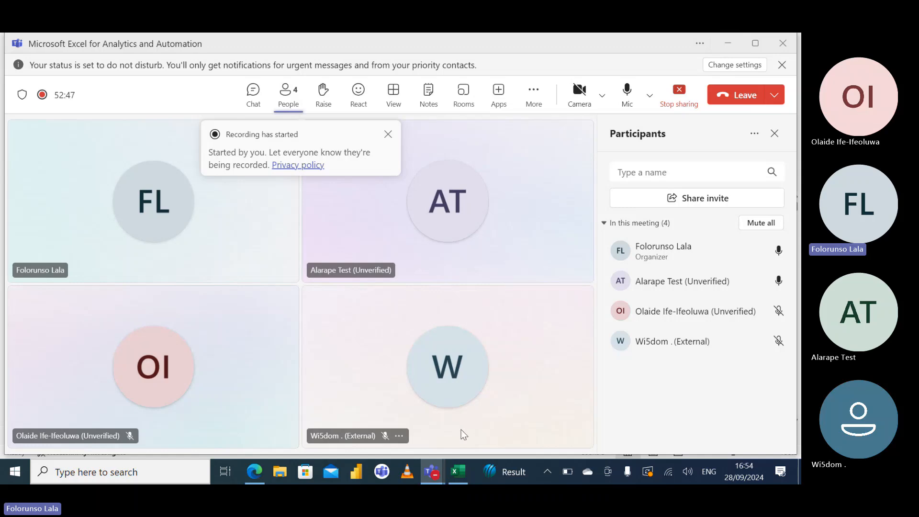
pyautogui.moveTo(460, 481)
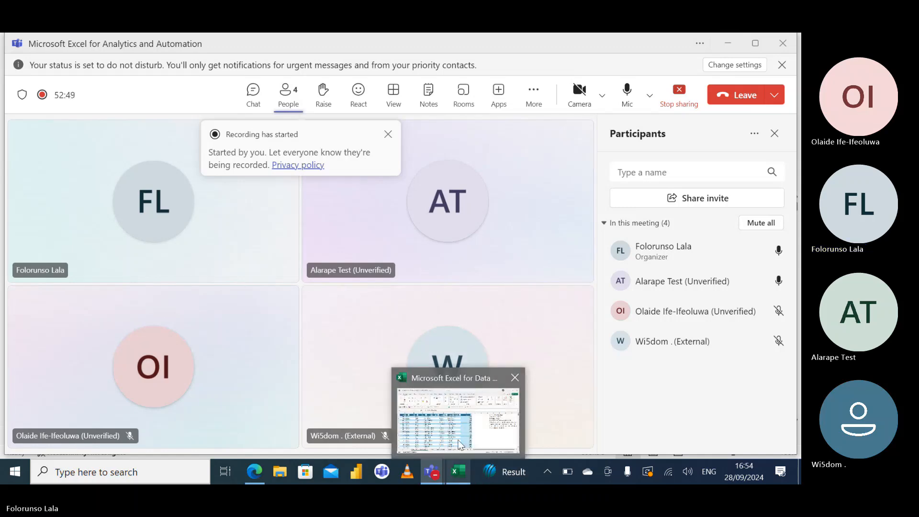
pyautogui.click(461, 445)
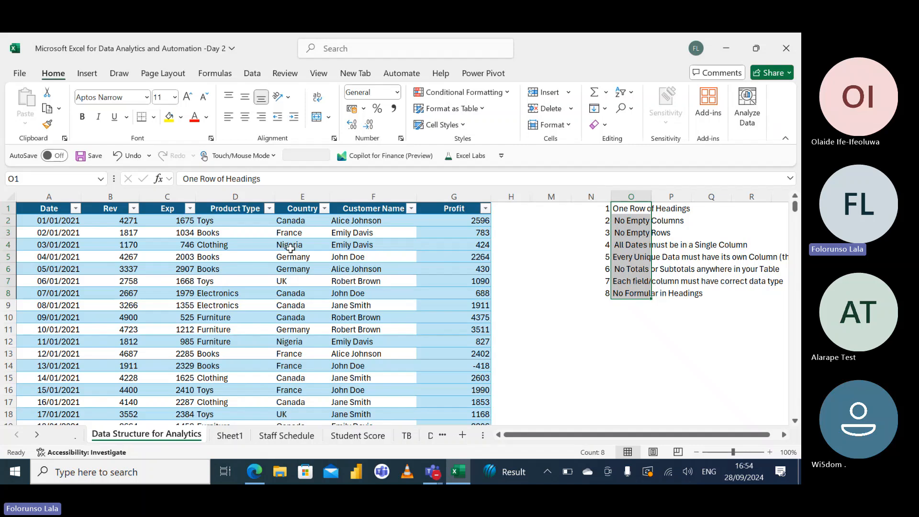
# Look through the Sheet1, Staff Schedule and Student Score sheets, comparing how their data is laid out
pyautogui.click(228, 436)
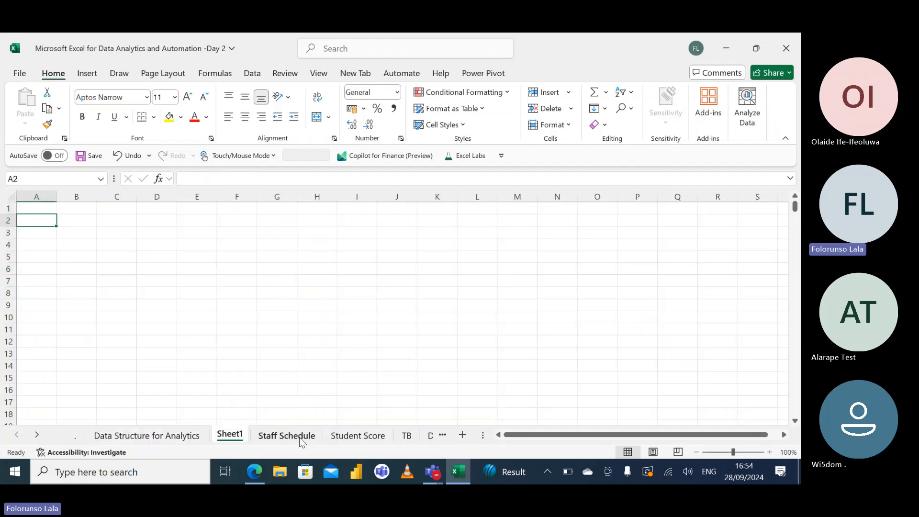
pyautogui.click(286, 436)
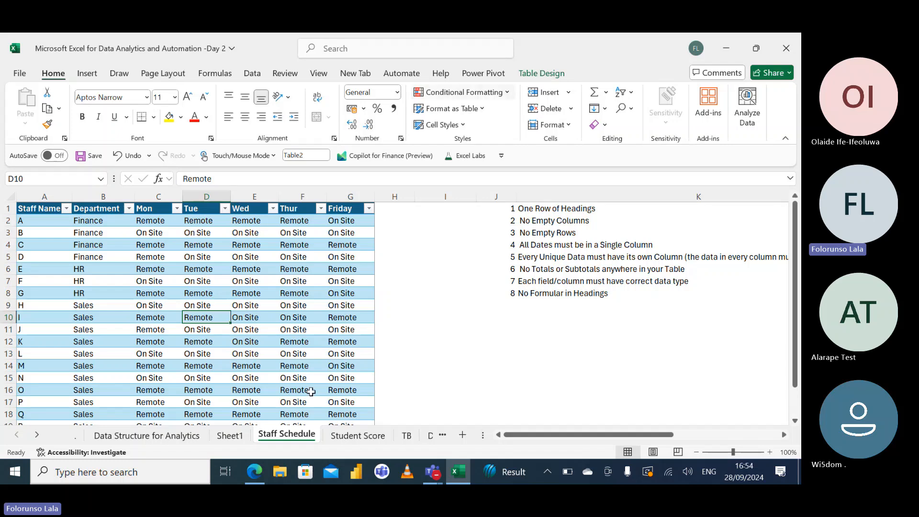
pyautogui.click(364, 436)
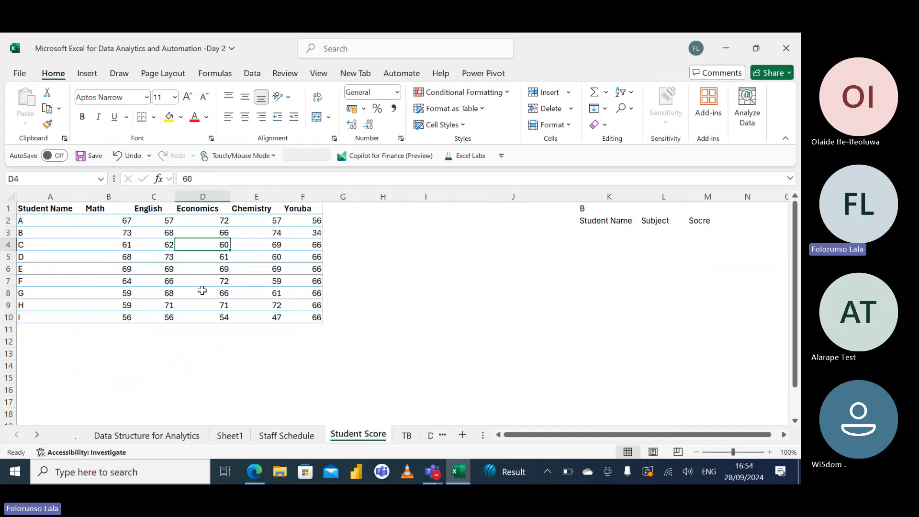
pyautogui.click(199, 268)
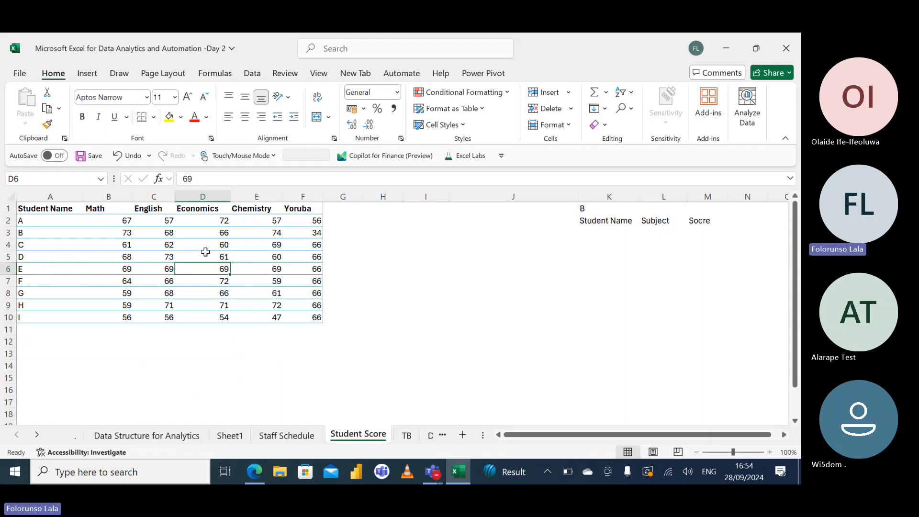
pyautogui.click(294, 437)
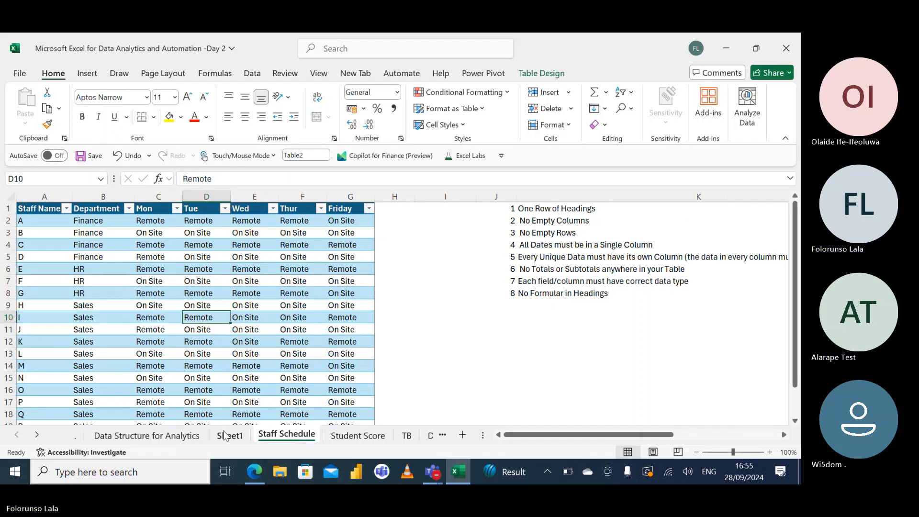
# Compare the Staff Schedule table with the structure rules in K1:K8 and with the Data Structure for Analytics sheet
pyautogui.click(102, 220)
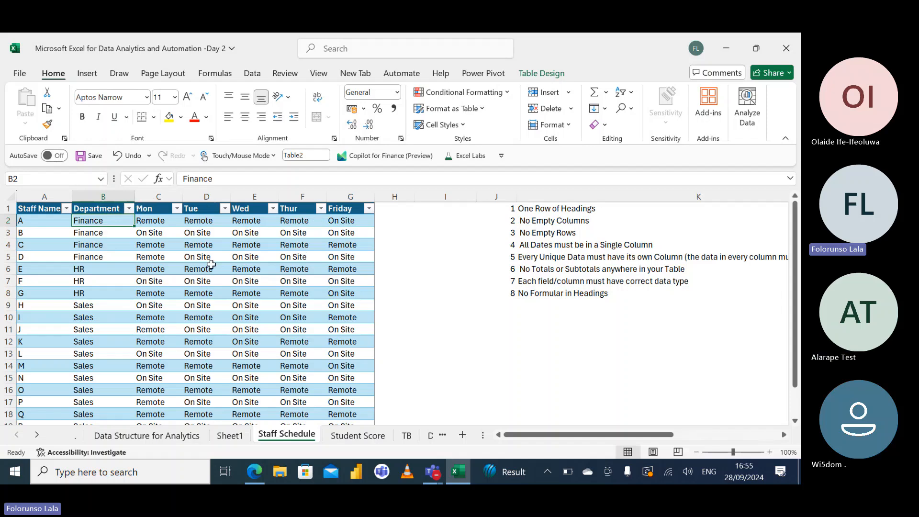
pyautogui.click(524, 209)
pyautogui.moveTo(523, 209); pyautogui.dragTo(531, 292)
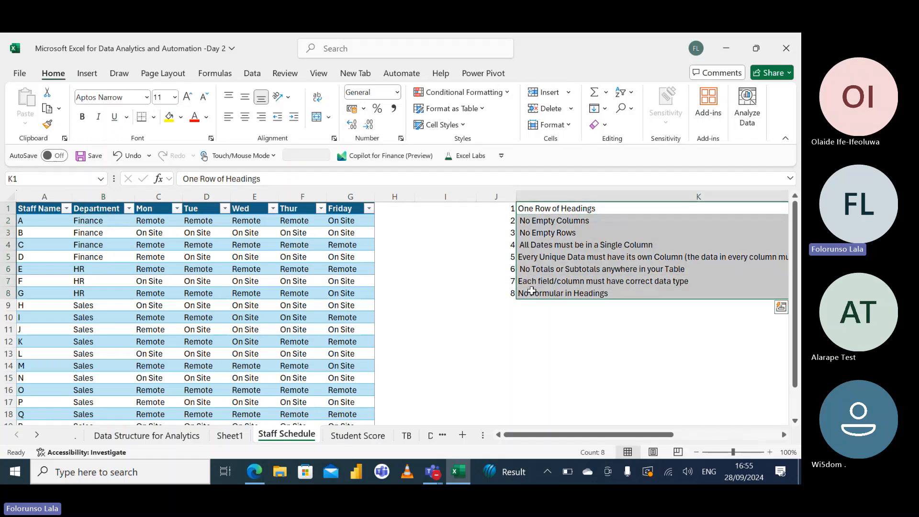
pyautogui.click(157, 224)
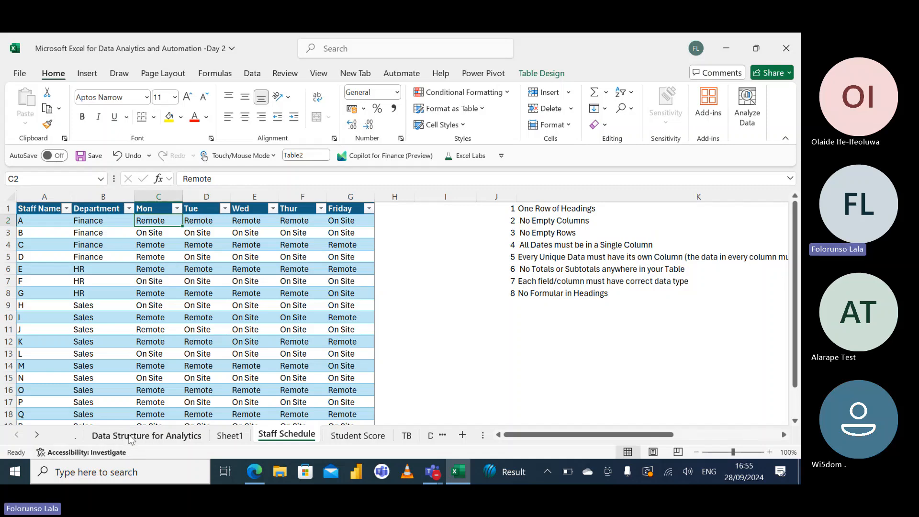
pyautogui.click(130, 437)
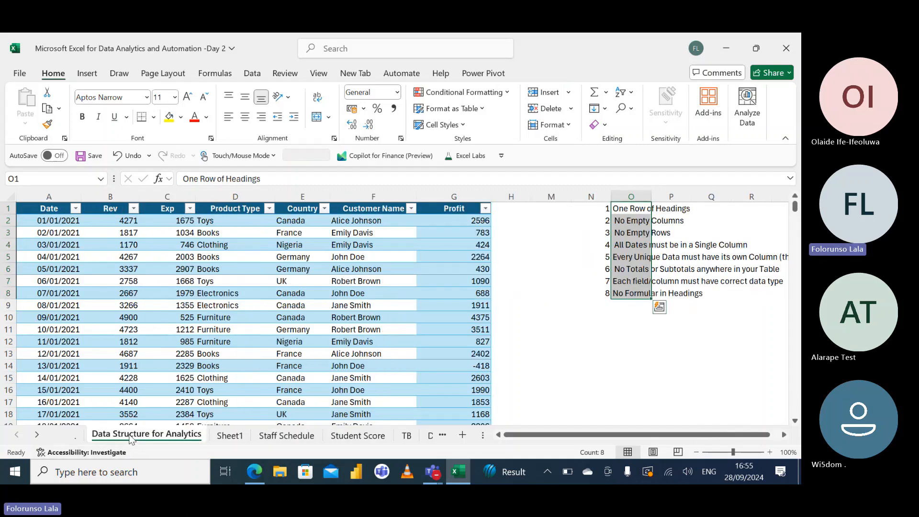
pyautogui.click(296, 436)
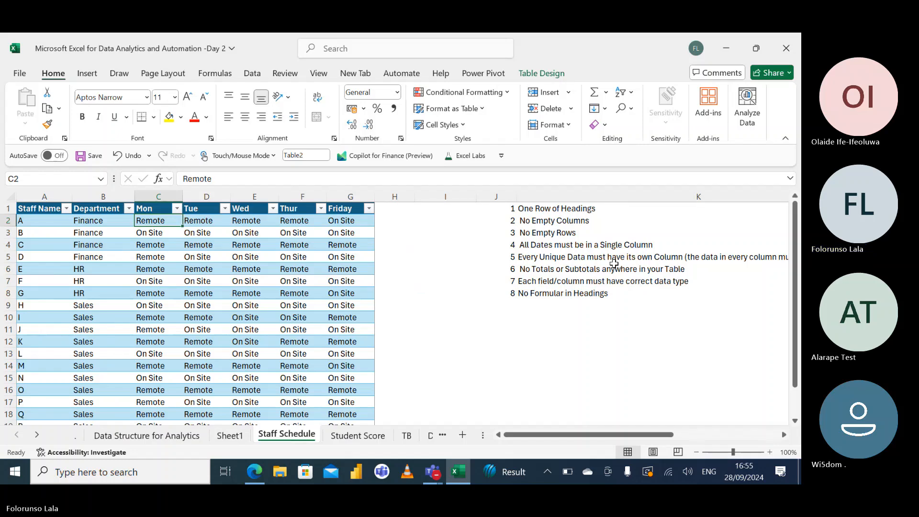
# Bold the rule in K5 about every unique data having its own column and read its full text
pyautogui.click(533, 258)
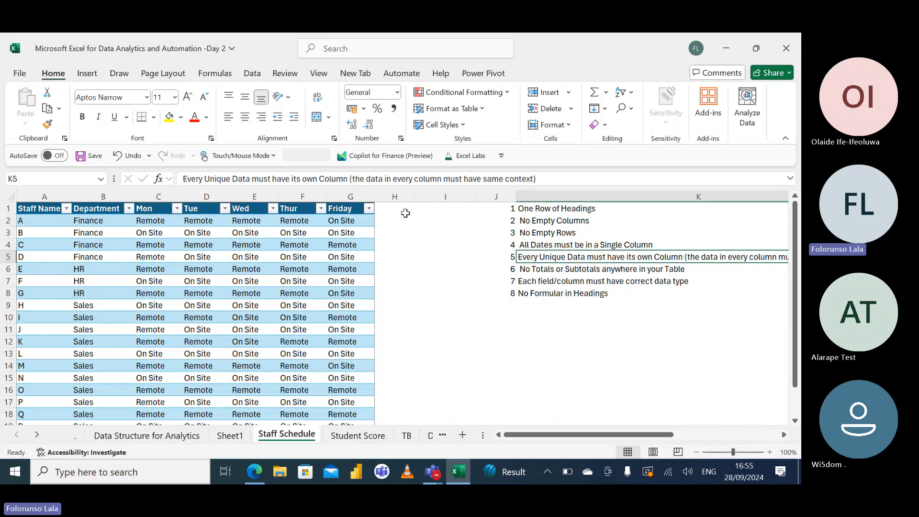
pyautogui.click(82, 117)
pyautogui.hscroll(2, 319, 284)
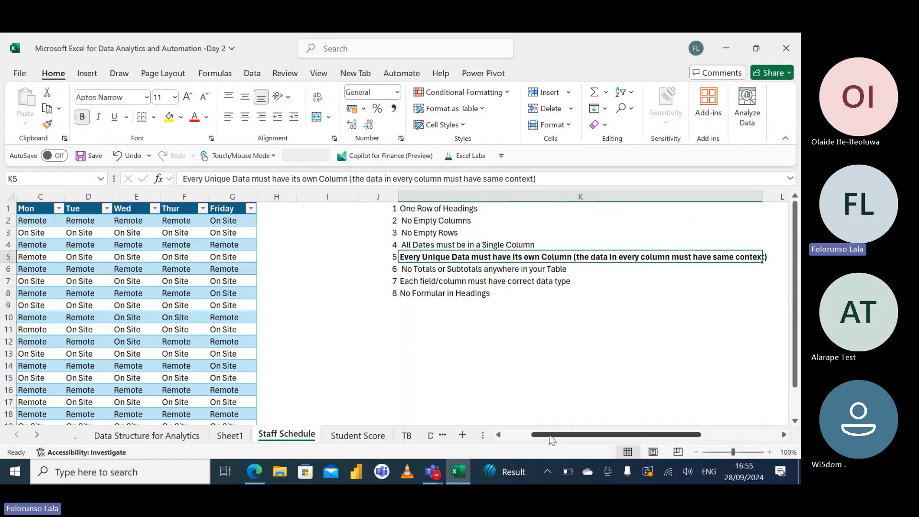
pyautogui.moveTo(550, 434); pyautogui.dragTo(478, 437)
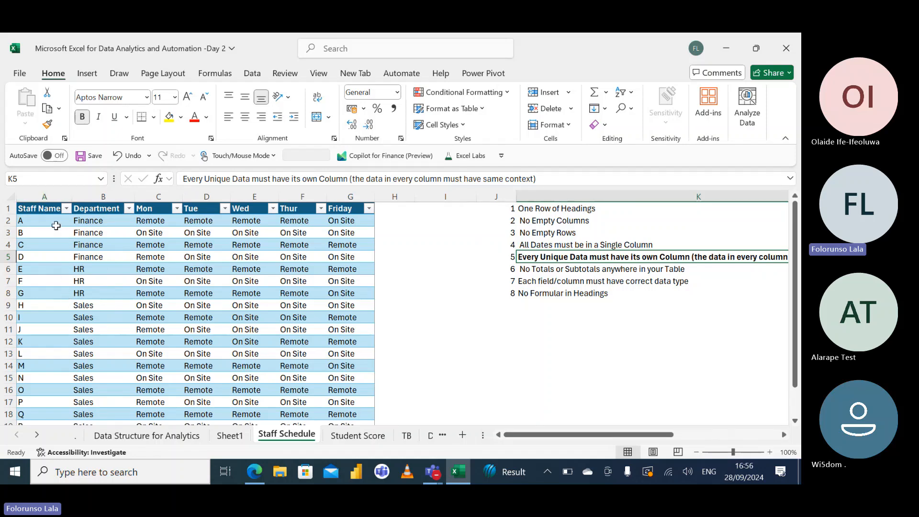
# Examine the Staff Name and Department columns of the schedule table against the unique-data rule
pyautogui.click(44, 199)
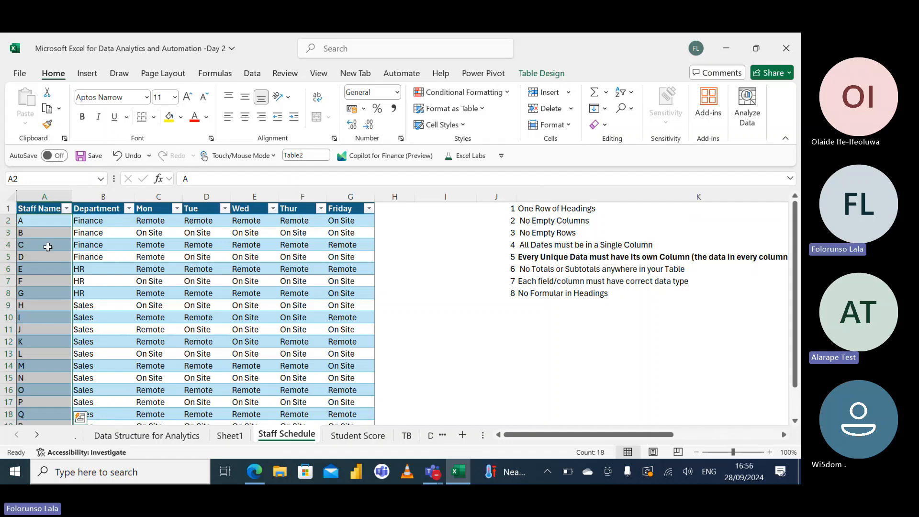
pyautogui.click(47, 218)
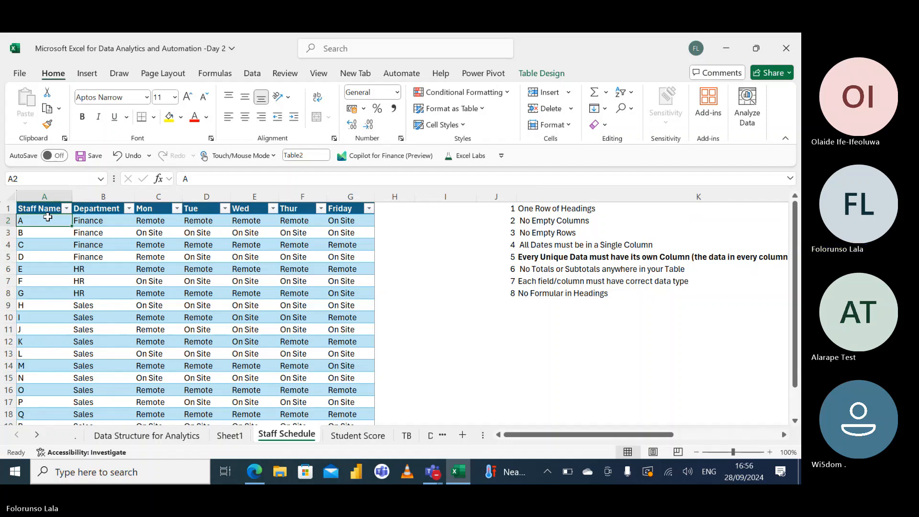
pyautogui.click(97, 222)
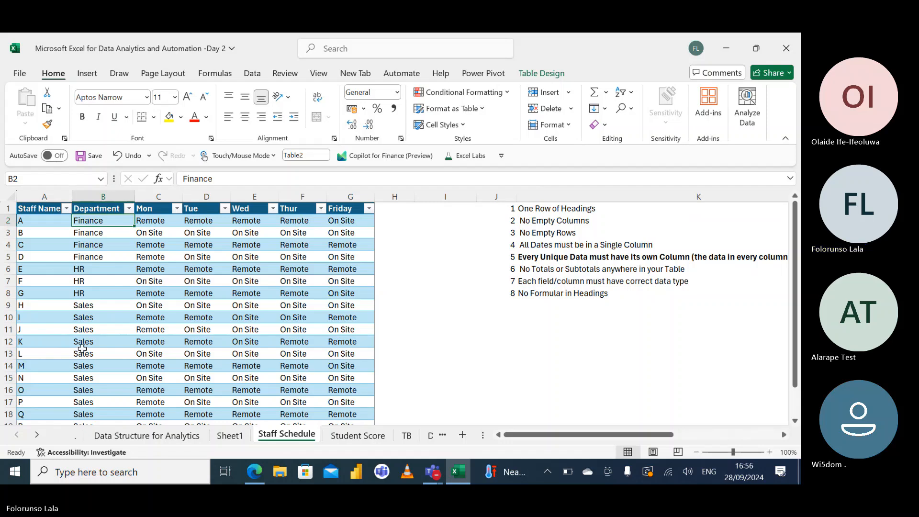
# Try entering Lagos in the Department cell B11 as out-of-context data, and undo the entry
pyautogui.click(108, 329)
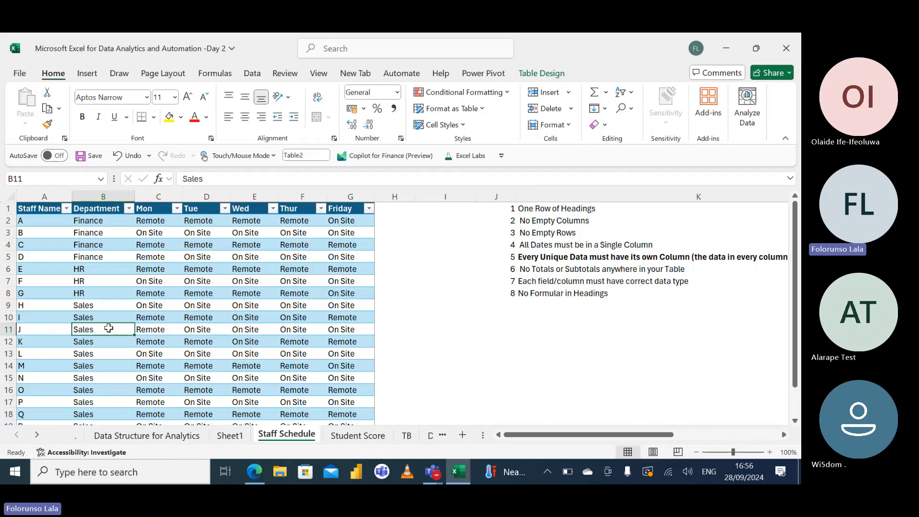
pyautogui.write('Lagos')
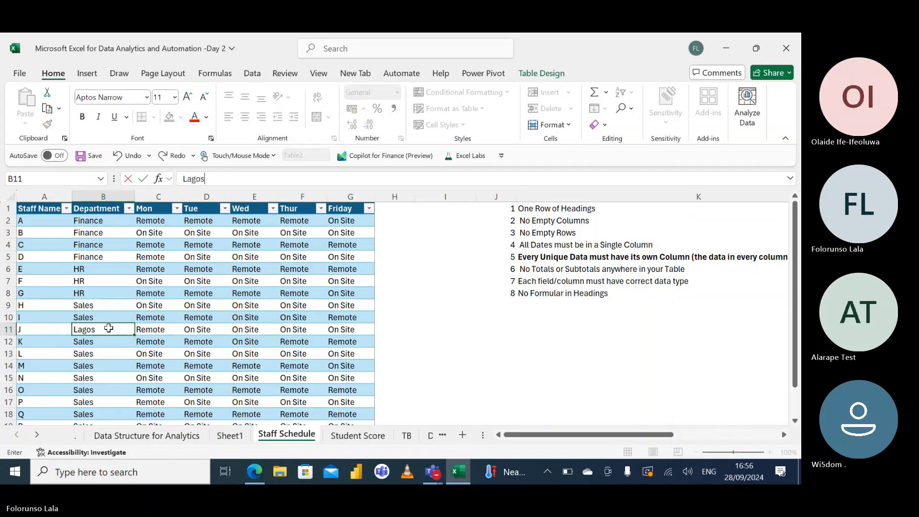
pyautogui.press('Return')
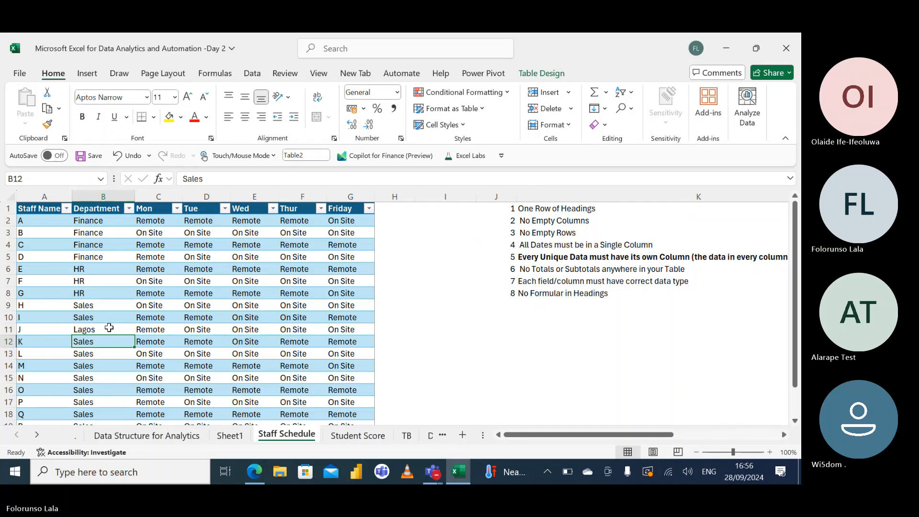
pyautogui.click(109, 327)
pyautogui.hotkey('ctrl', 'z')
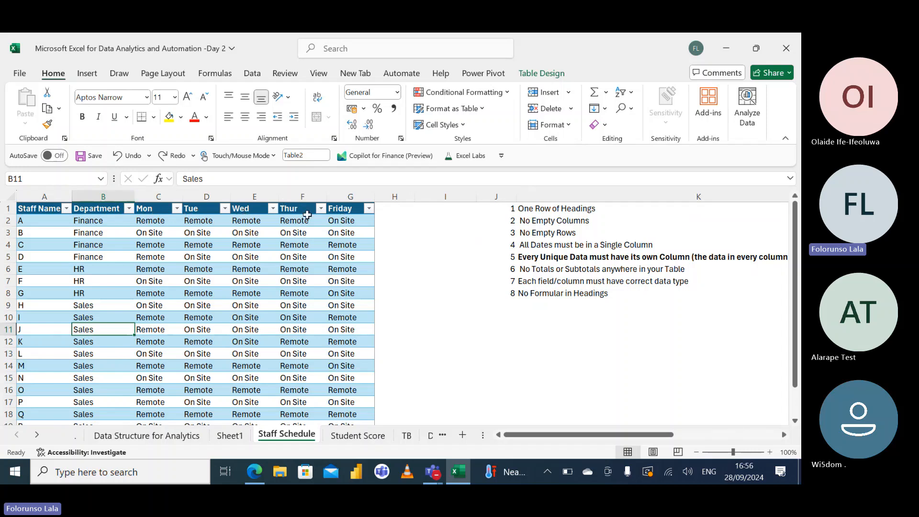
# Compare the Mon, Department and Staff Name columns, and examine the weekday headings in C1:G1 with their first row of data
pyautogui.click(154, 202)
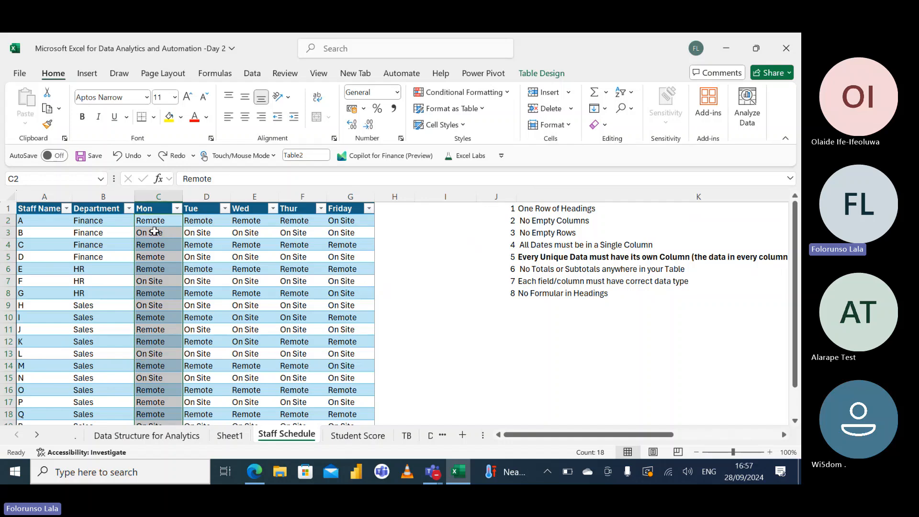
pyautogui.click(156, 196)
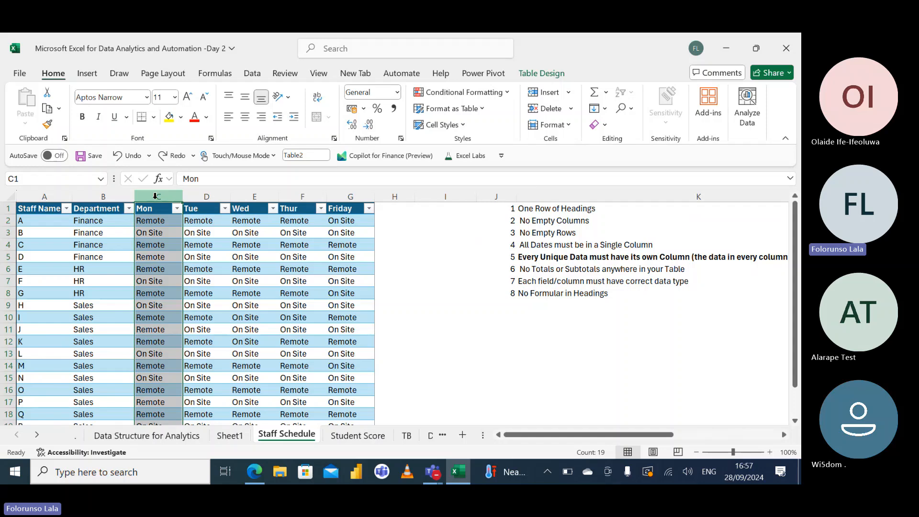
pyautogui.click(113, 194)
pyautogui.click(45, 198)
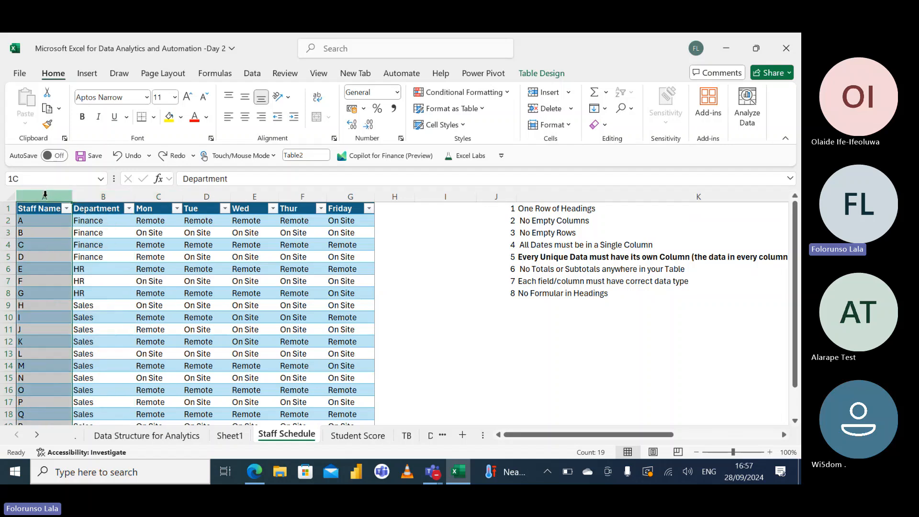
pyautogui.click(161, 198)
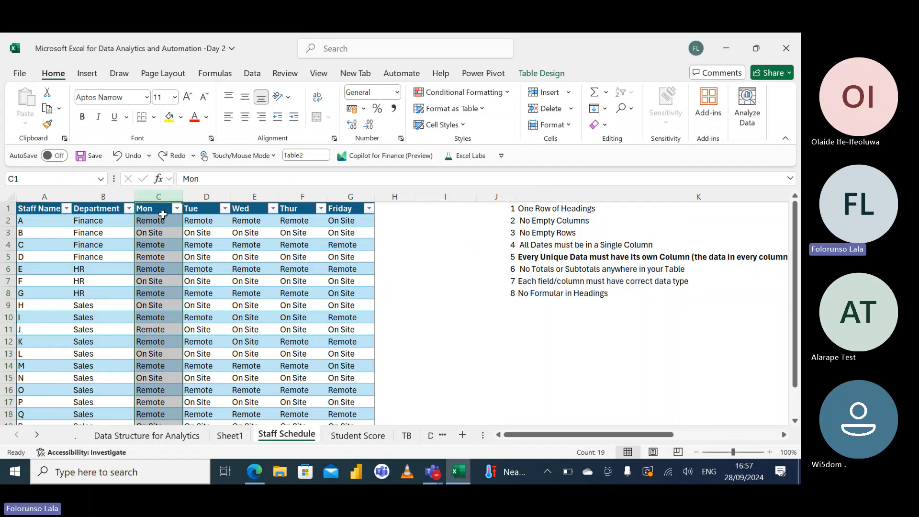
pyautogui.moveTo(164, 213); pyautogui.dragTo(366, 213)
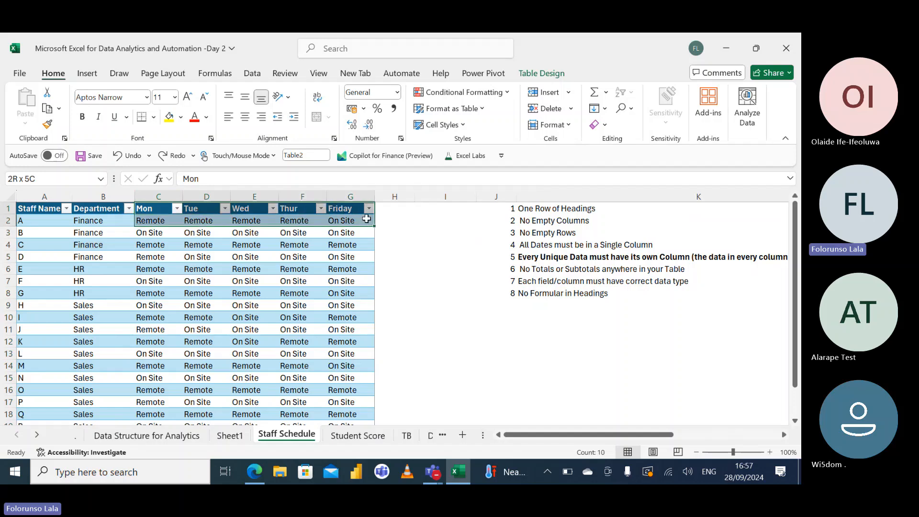
# Enter the heading Day of the Week in cell I12 to describe the weekday columns
pyautogui.click(475, 339)
pyautogui.write('D')
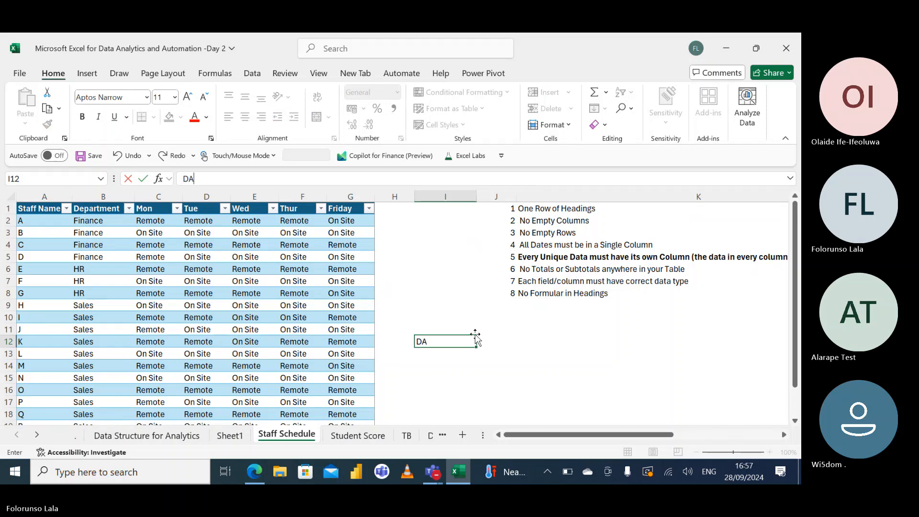
pyautogui.write('ay ')
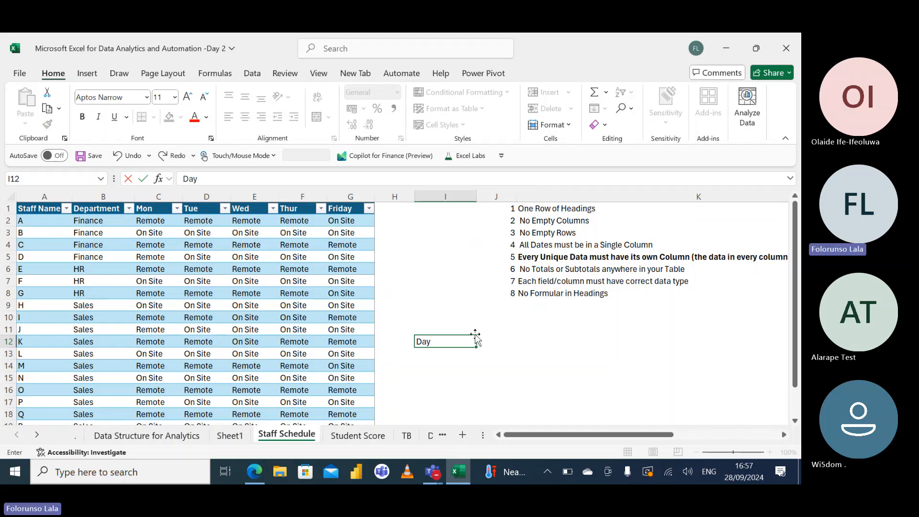
pyautogui.write('of the Week')
pyautogui.hotkey('ctrl', 'Return')
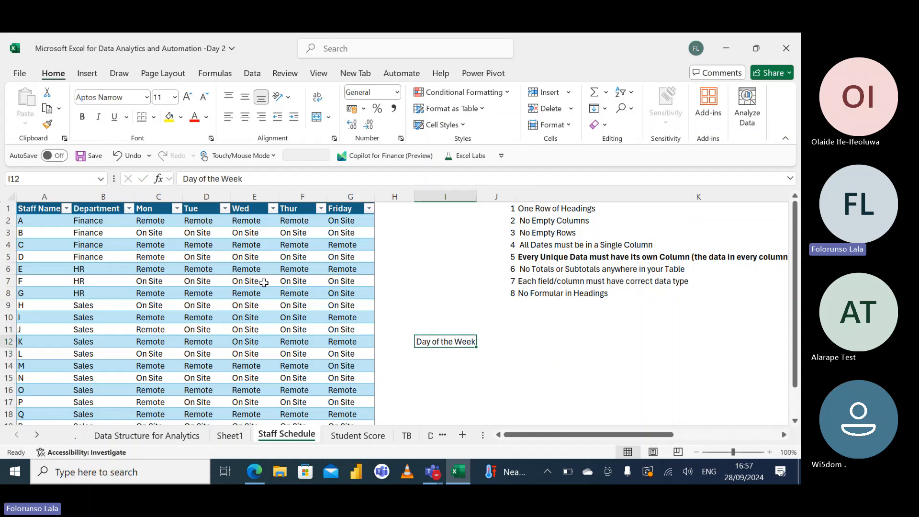
# Enter the heading Work Location in cell I13 to describe the Remote and On Site values in the weekday columns
pyautogui.moveTo(139, 221); pyautogui.dragTo(335, 330)
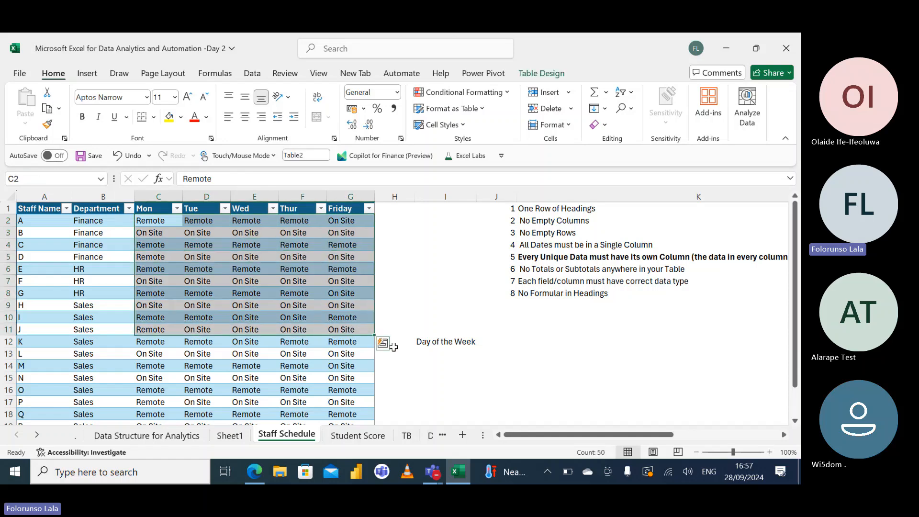
pyautogui.click(429, 353)
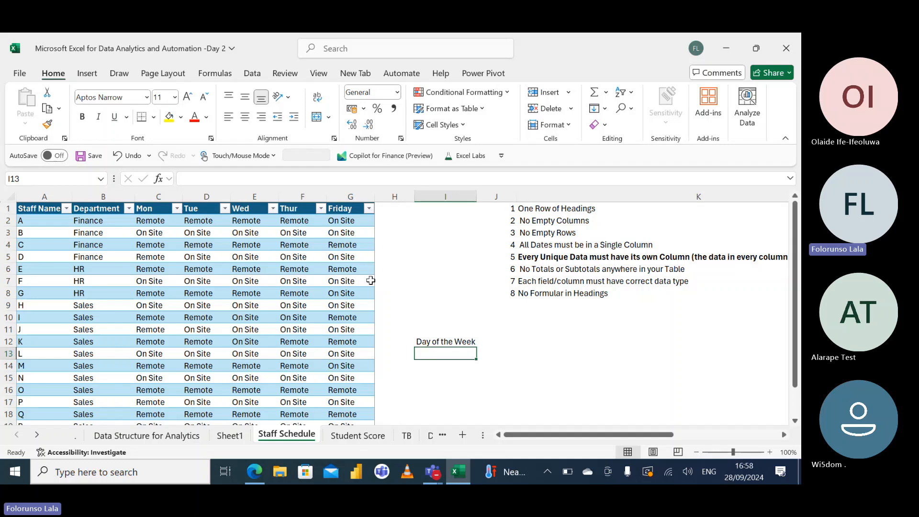
pyautogui.write('Wo')
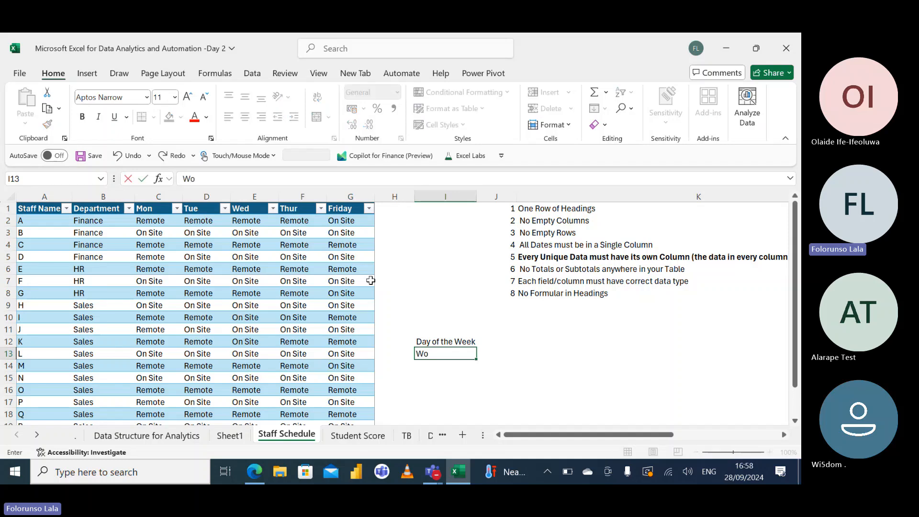
pyautogui.write('rking')
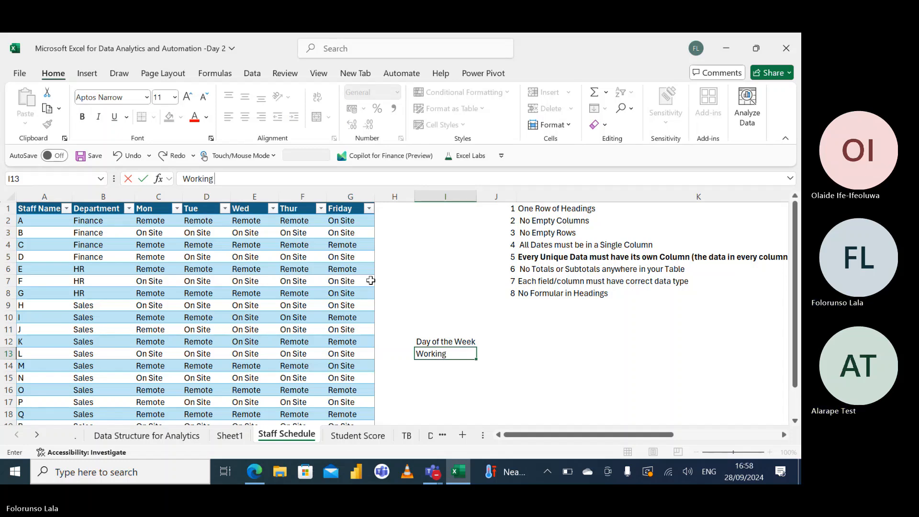
pyautogui.write(' L')
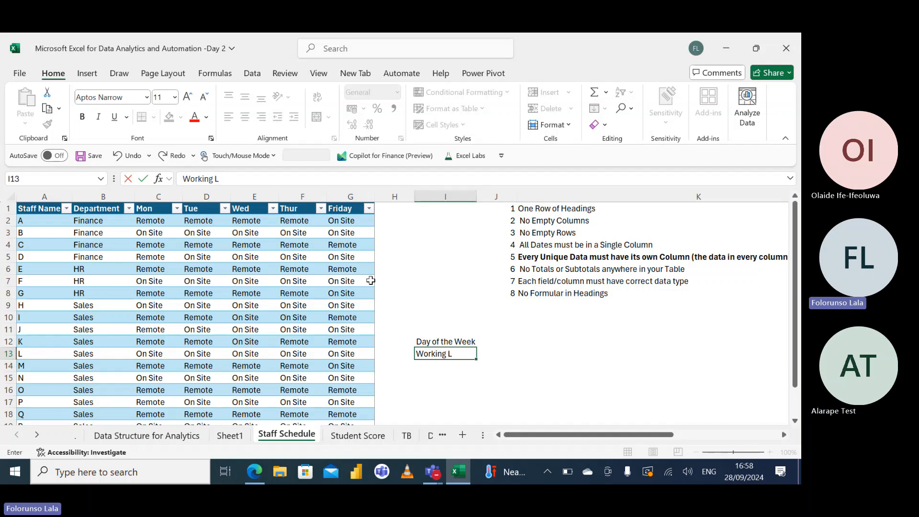
pyautogui.write('oca')
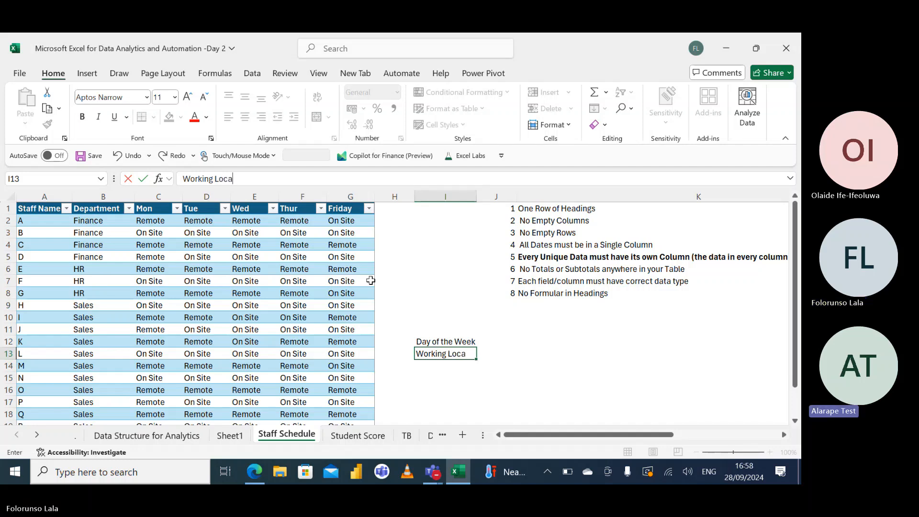
pyautogui.press('BackSpace')
pyautogui.press('BackSpace')
pyautogui.press('BackSpace')
pyautogui.press('BackSpace')
pyautogui.press('BackSpace')
pyautogui.press('BackSpace')
pyautogui.press('BackSpace')
pyautogui.press('BackSpace')
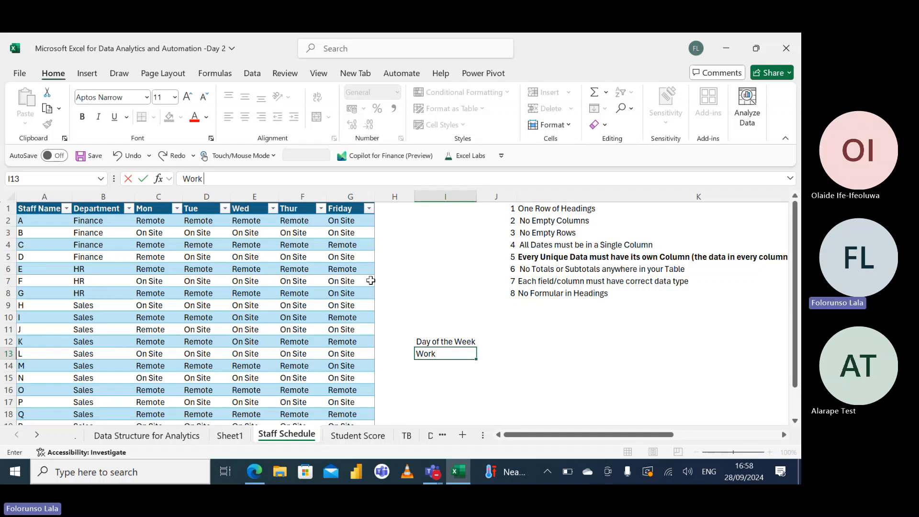
pyautogui.write('Loc')
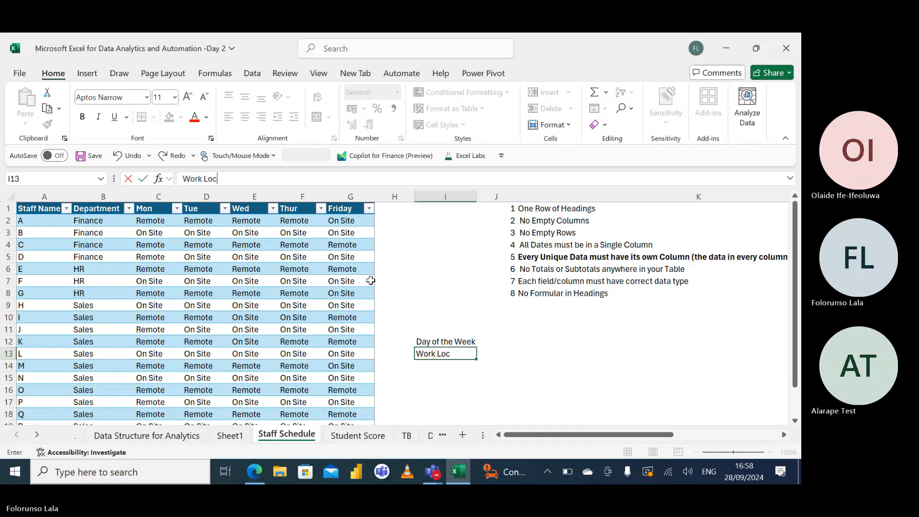
pyautogui.write('ation')
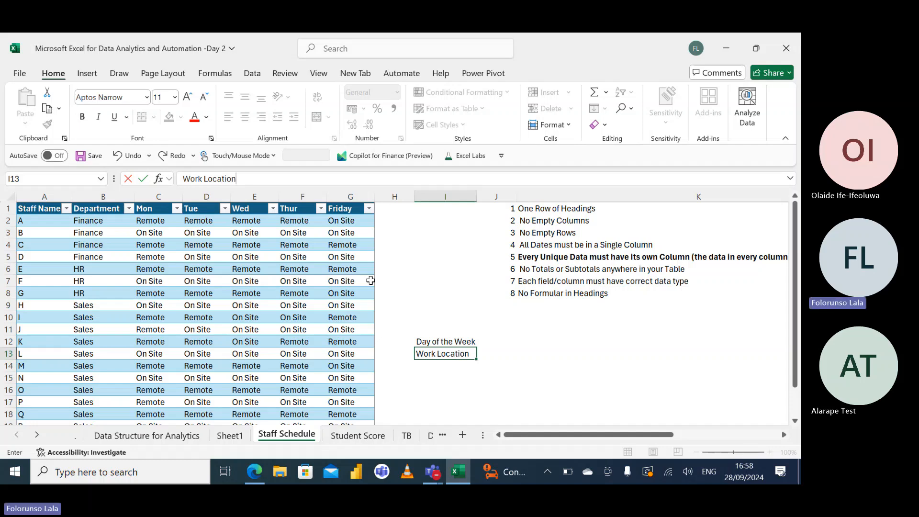
pyautogui.press('Return')
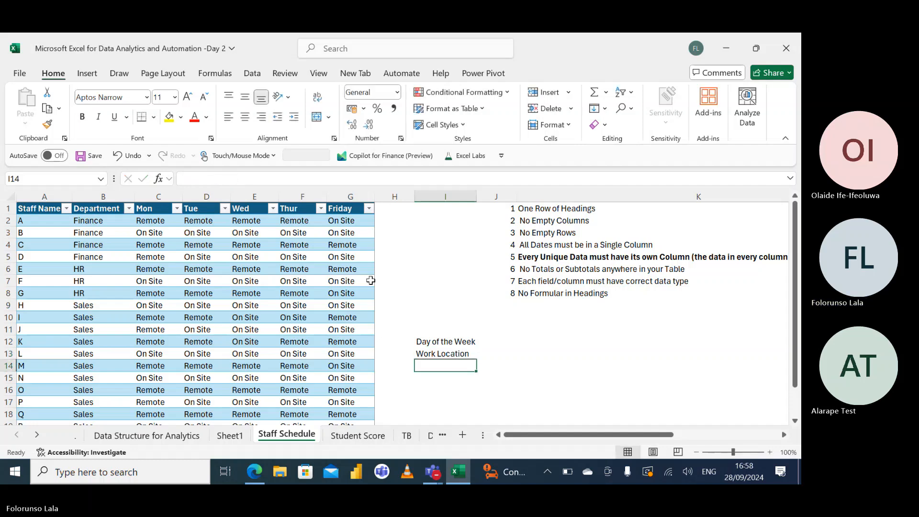
# Move the Day of the Week heading from I12 to cell I1
pyautogui.click(439, 340)
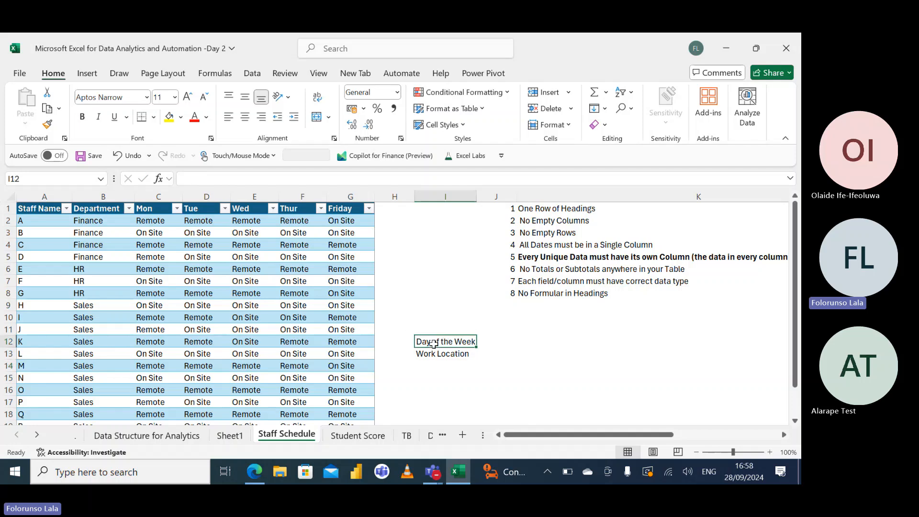
pyautogui.moveTo(441, 335); pyautogui.dragTo(450, 209)
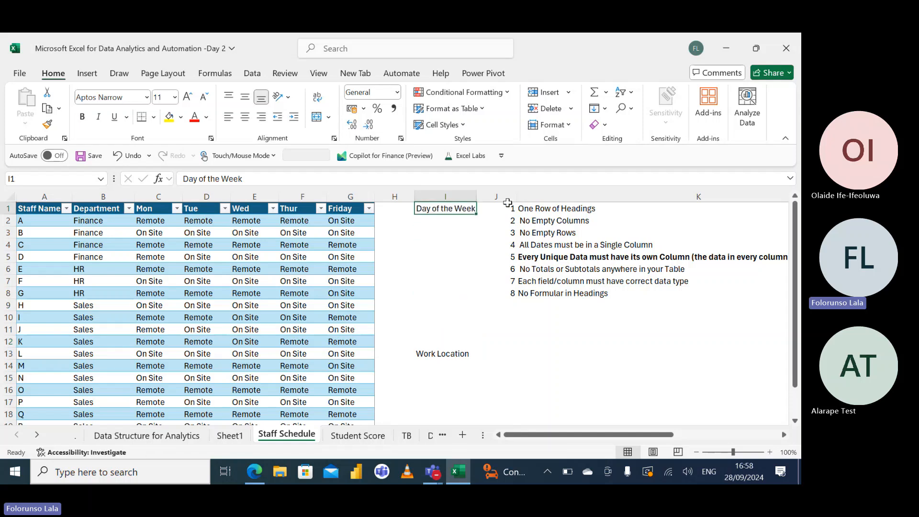
# Insert a blank column before column J, which holds the numbers of the data structure rules
pyautogui.click(503, 196)
pyautogui.rightClick(503, 197)
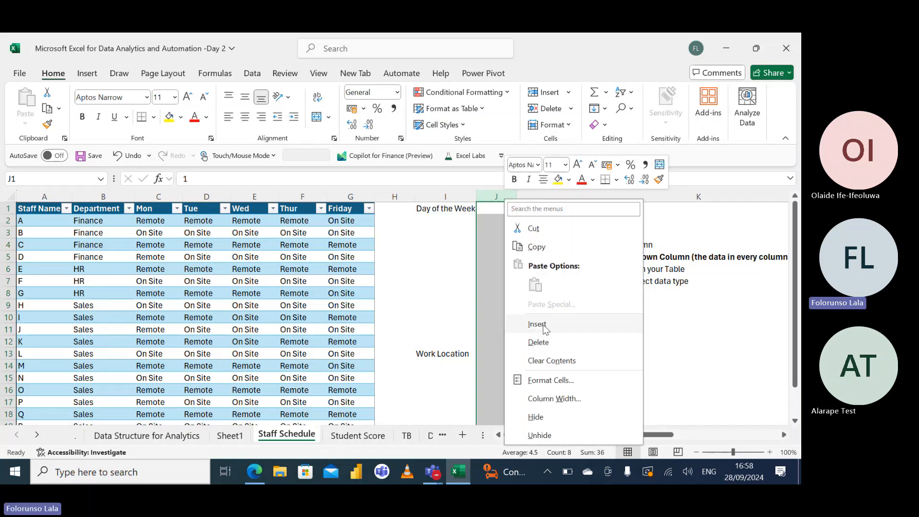
pyautogui.click(543, 327)
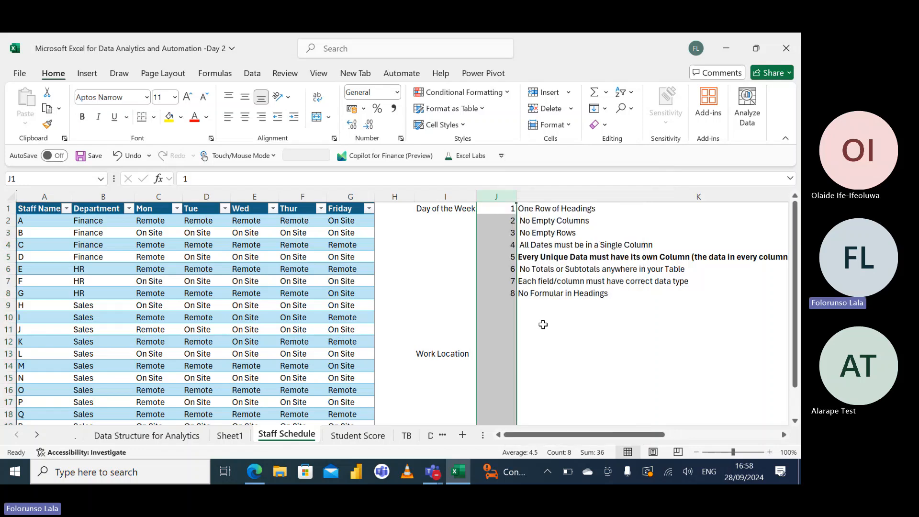
# Move the Work Location heading from I13 to J1 and autofit the width of column I
pyautogui.click(440, 353)
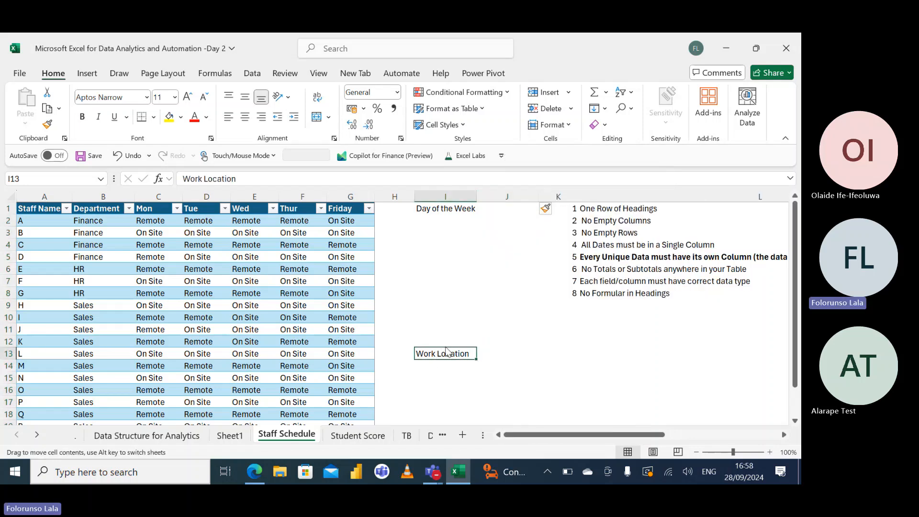
pyautogui.moveTo(448, 358); pyautogui.dragTo(505, 210)
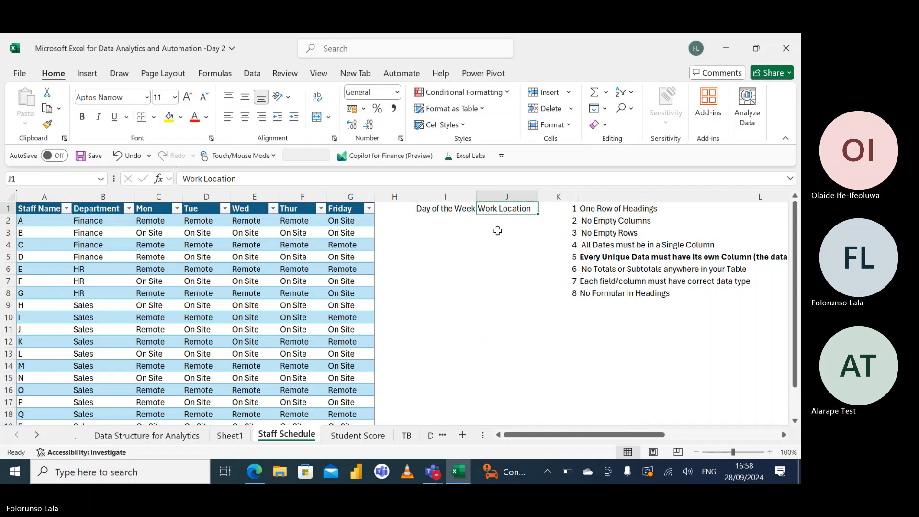
pyautogui.doubleClick(476, 200)
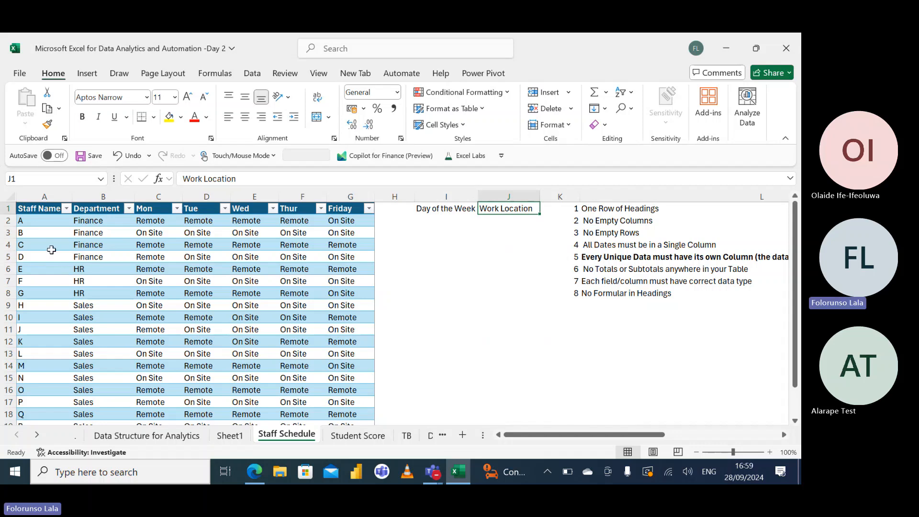
# Examine the staff schedule table from A1 to G12 against the Day of the Week heading in I1
pyautogui.click(38, 207)
pyautogui.moveTo(38, 206); pyautogui.dragTo(341, 348)
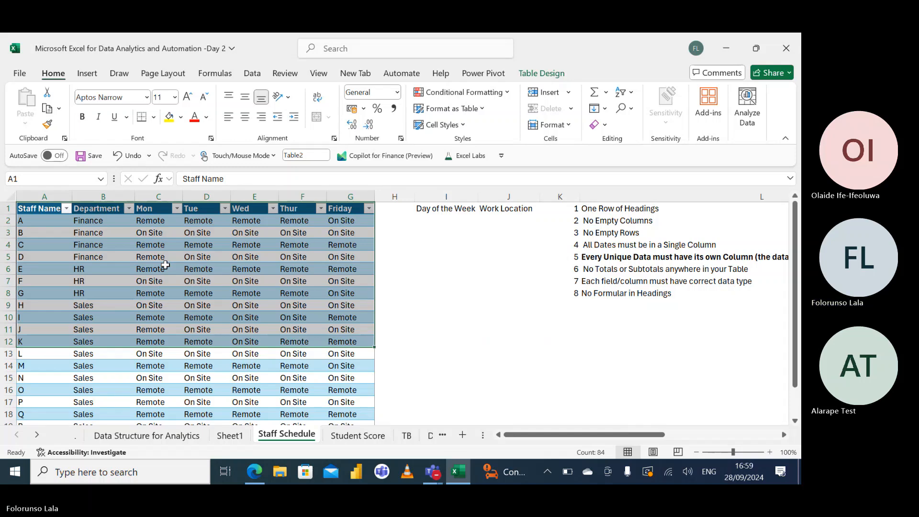
pyautogui.click(203, 306)
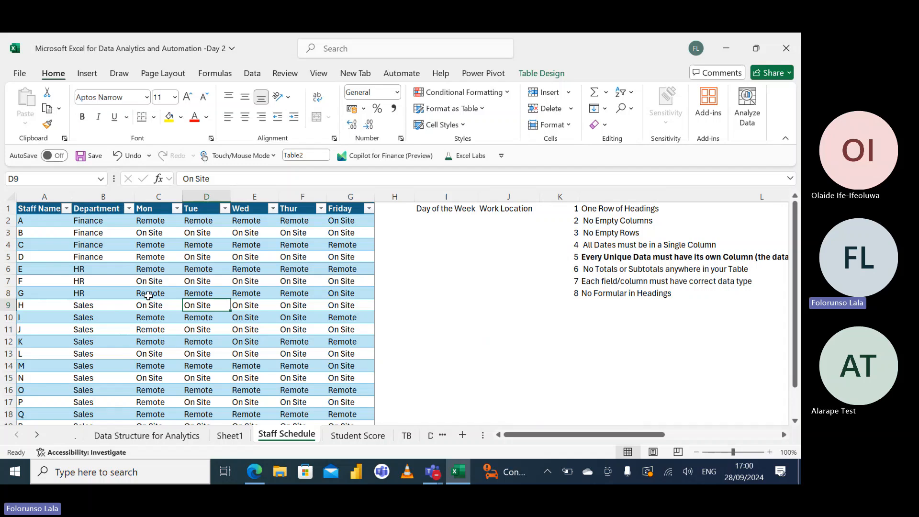
pyautogui.click(428, 206)
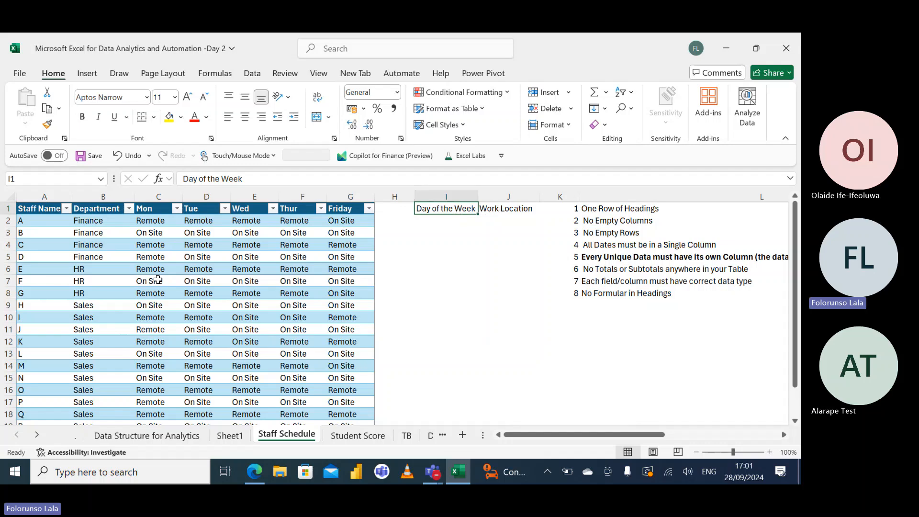
# Review the table's Get Data from Table/Range option and the file sources available for importing data
pyautogui.click(158, 280)
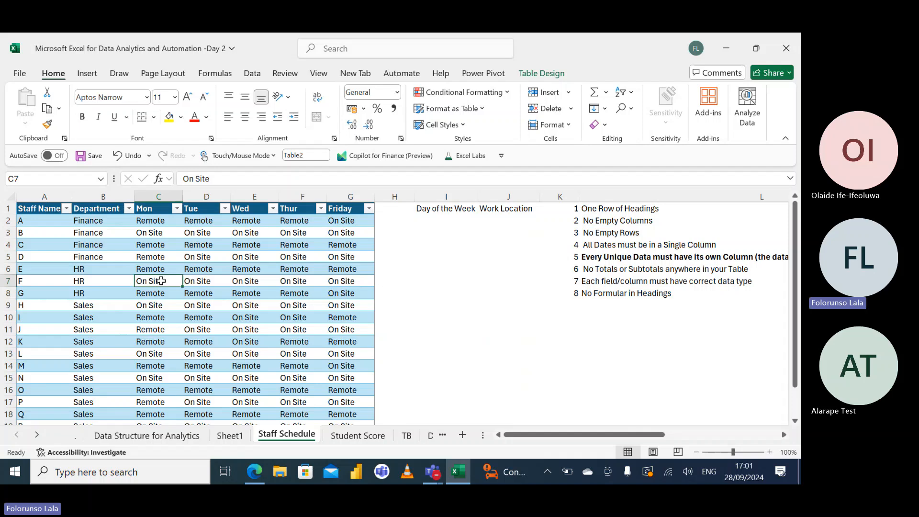
pyautogui.rightClick(162, 281)
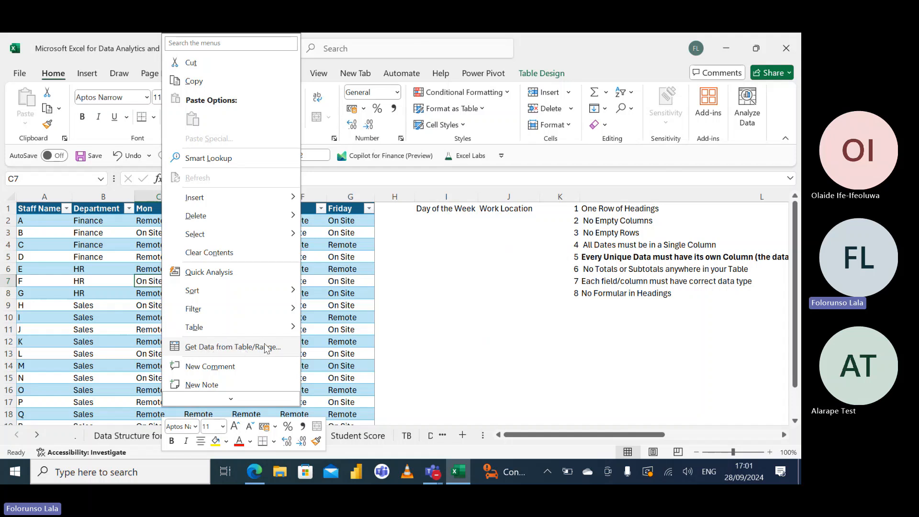
pyautogui.press('Escape')
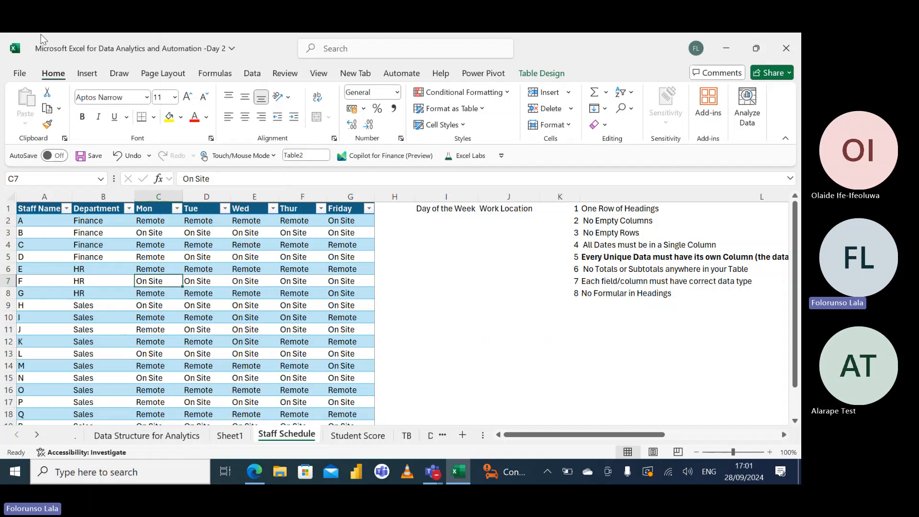
pyautogui.click(252, 74)
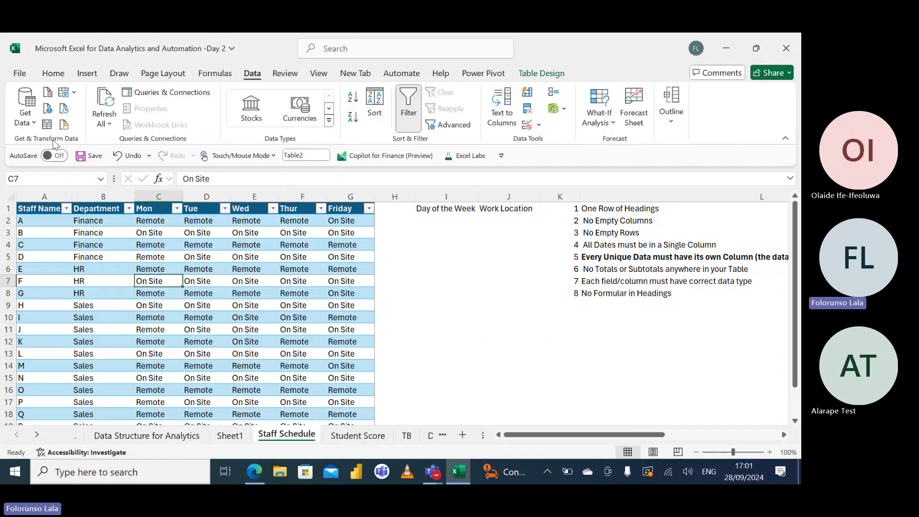
pyautogui.click(34, 123)
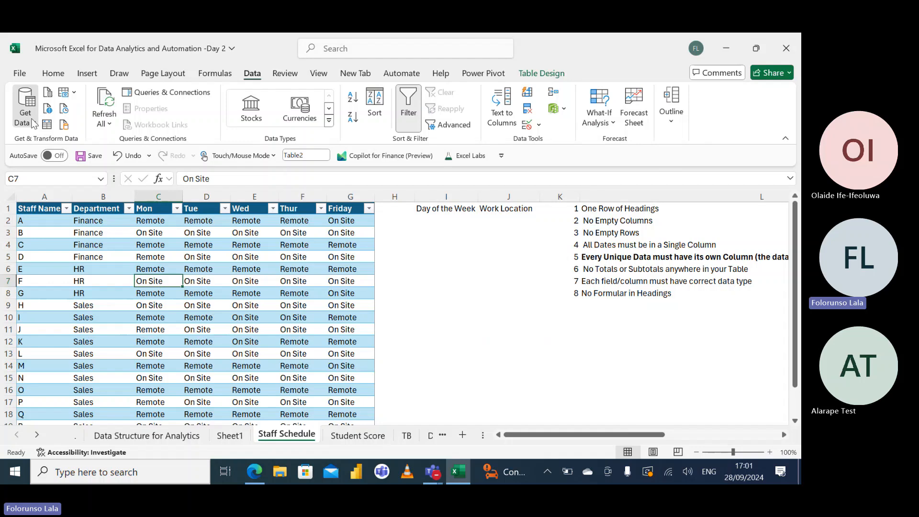
pyautogui.moveTo(84, 149)
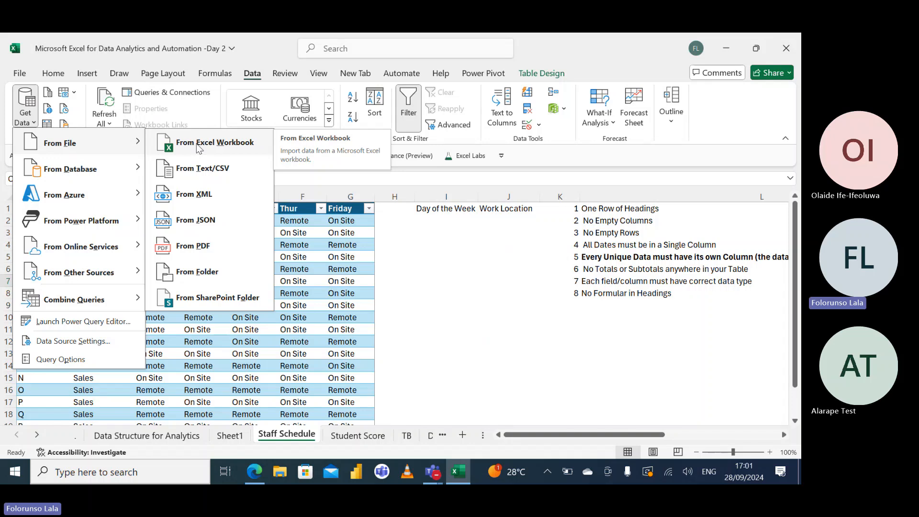
pyautogui.click(289, 288)
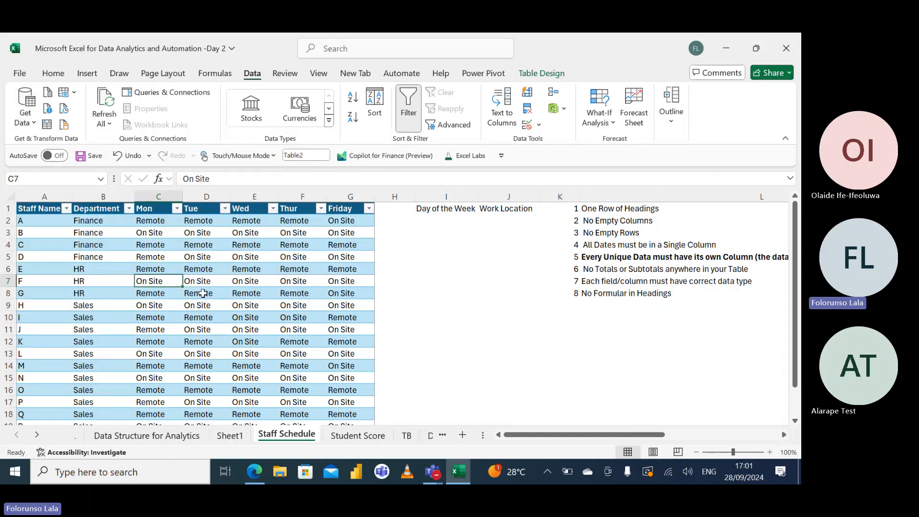
# Load the staff schedule table into the Power Query Editor, then close the editor and discard the changes
pyautogui.rightClick(203, 293)
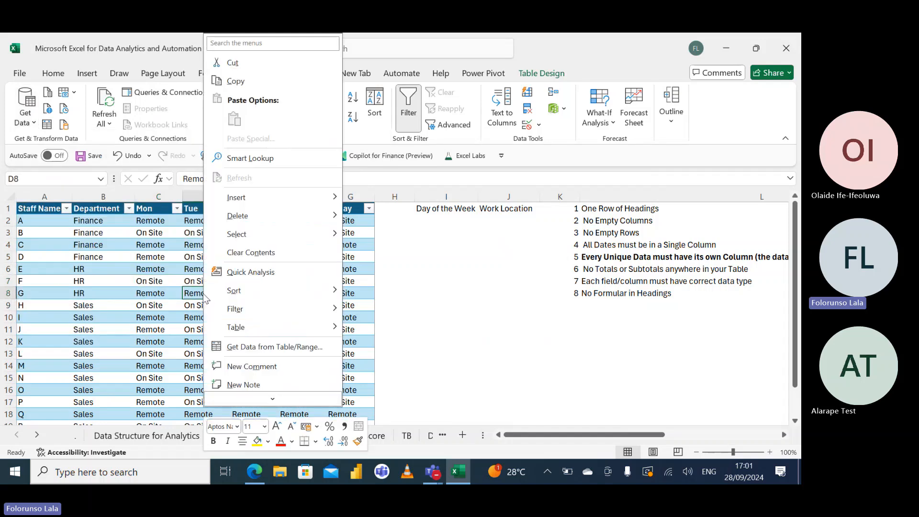
pyautogui.click(248, 348)
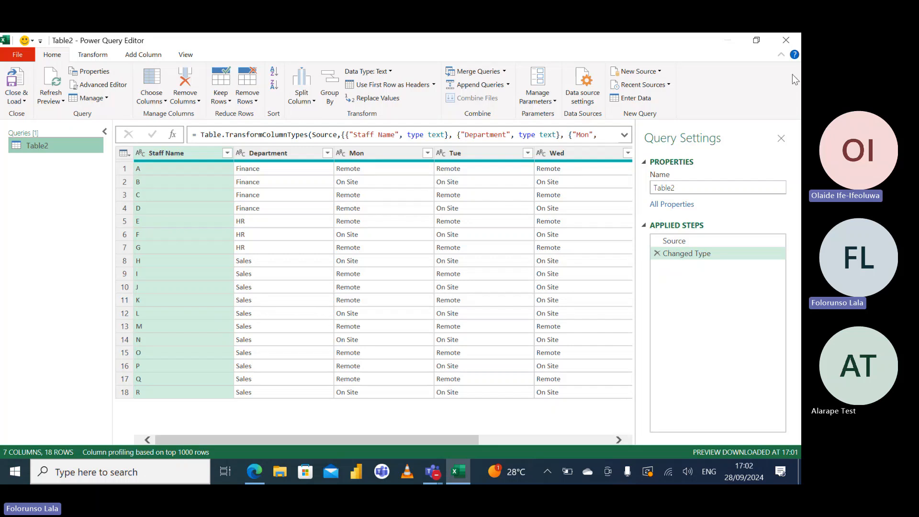
pyautogui.click(787, 42)
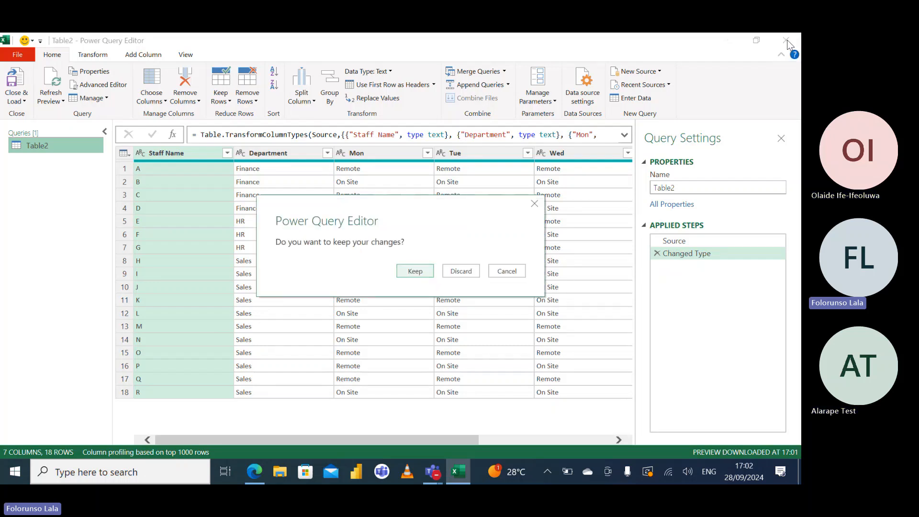
pyautogui.click(535, 205)
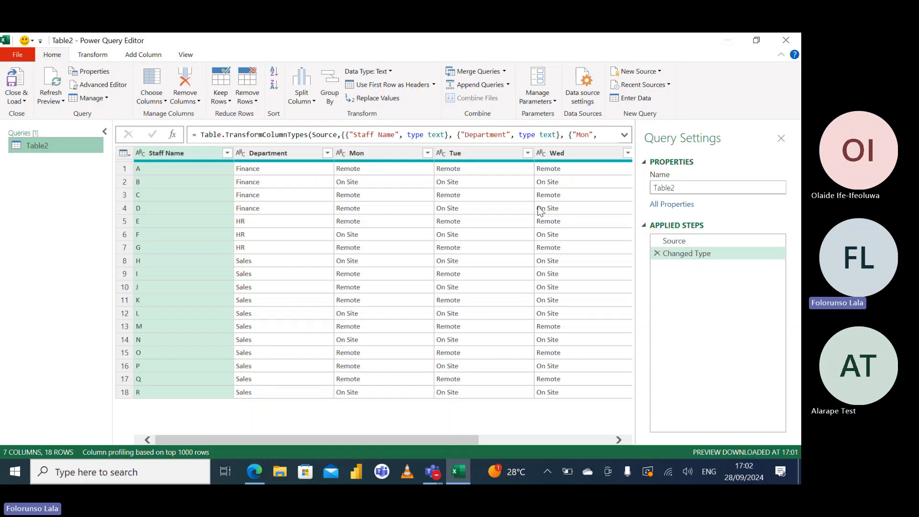
pyautogui.click(788, 40)
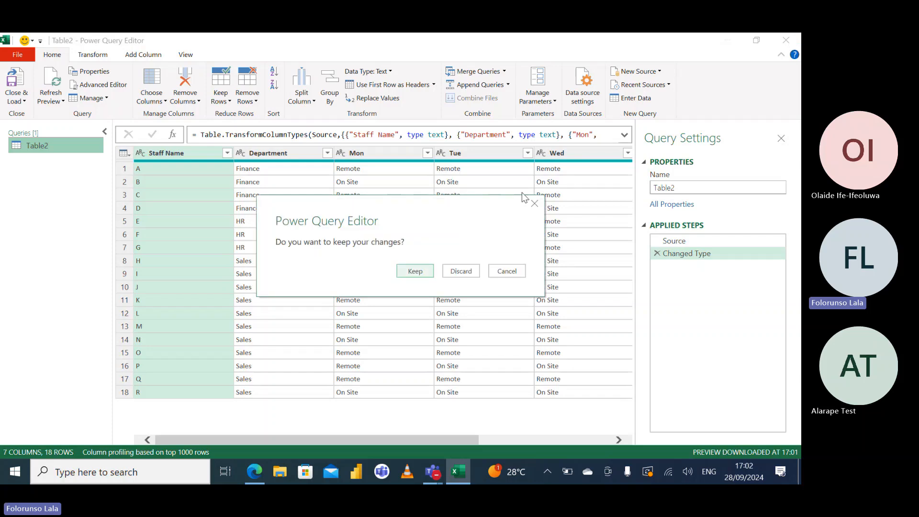
pyautogui.click(446, 271)
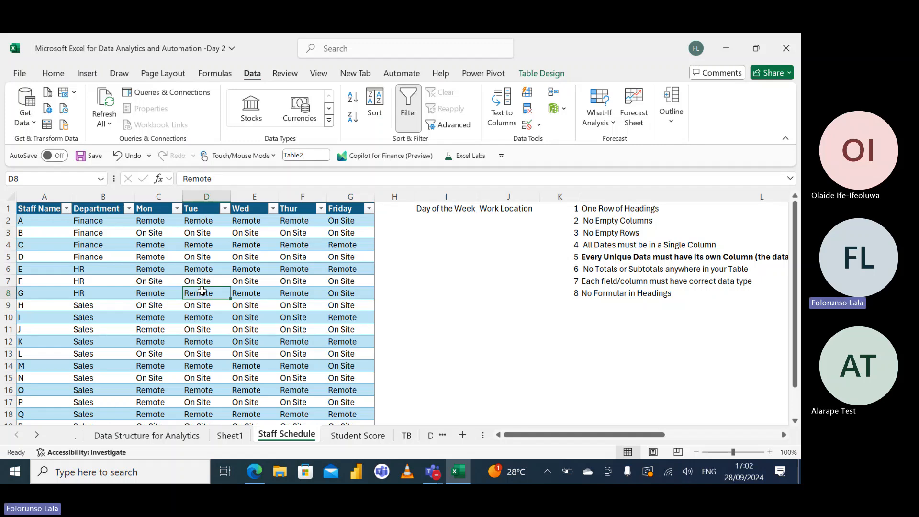
# Show the table import option and the dialog for importing from an Excel workbook, cancelling without choosing a file
pyautogui.rightClick(202, 291)
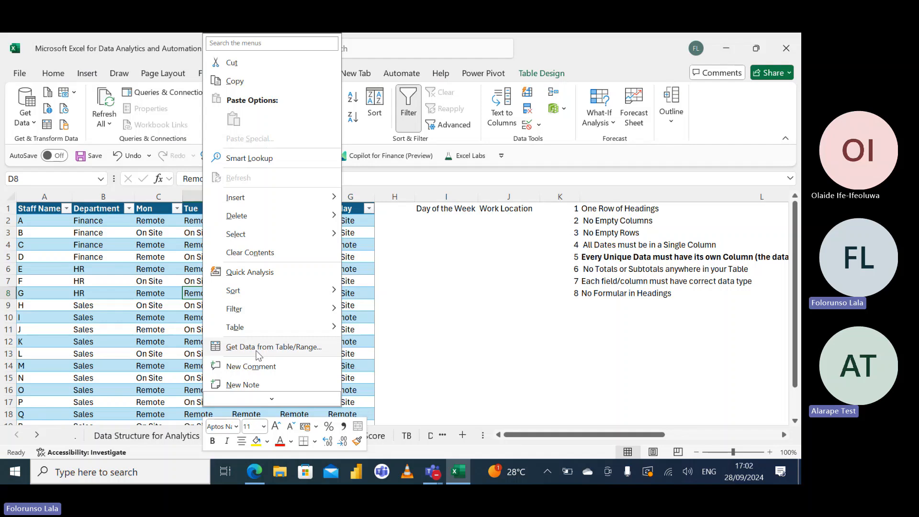
pyautogui.click(183, 290)
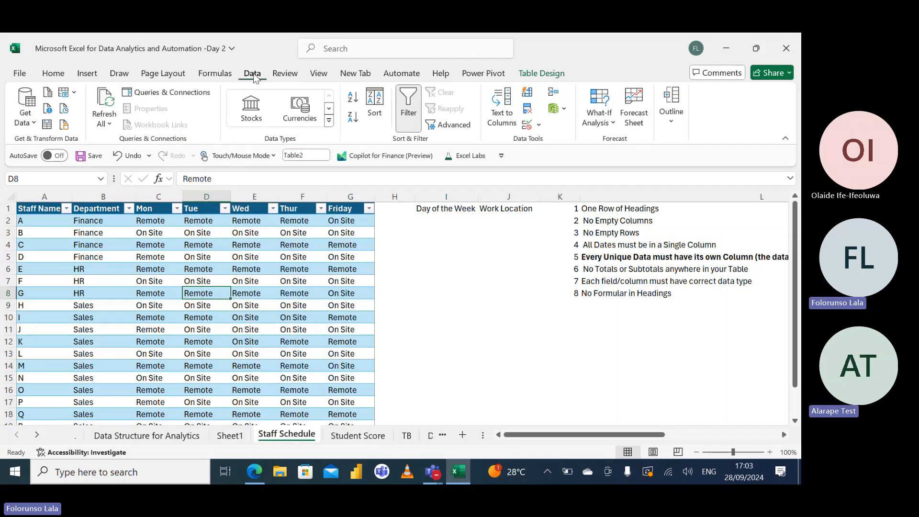
pyautogui.click(35, 124)
pyautogui.moveTo(133, 145)
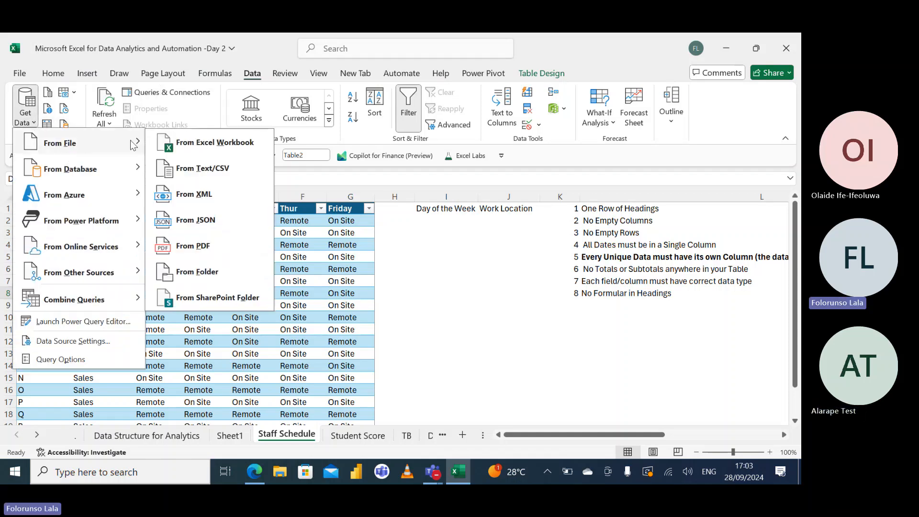
pyautogui.click(212, 143)
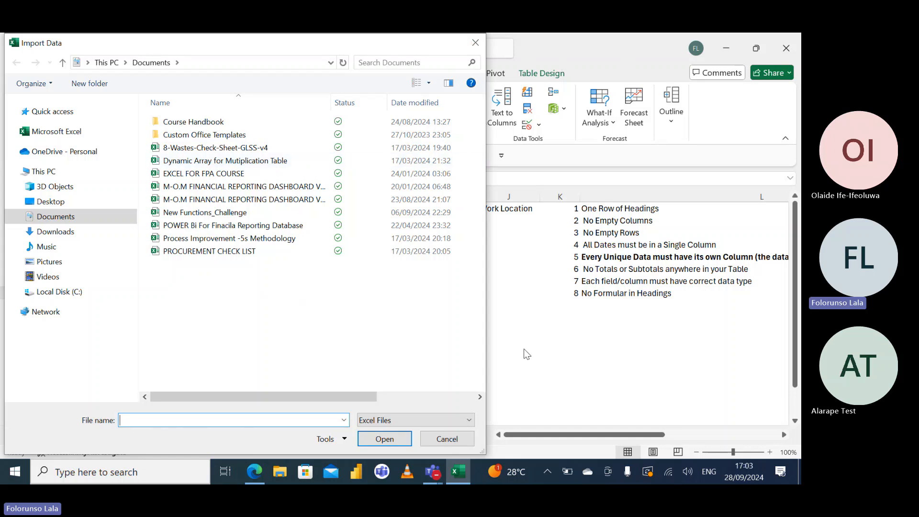
pyautogui.click(444, 442)
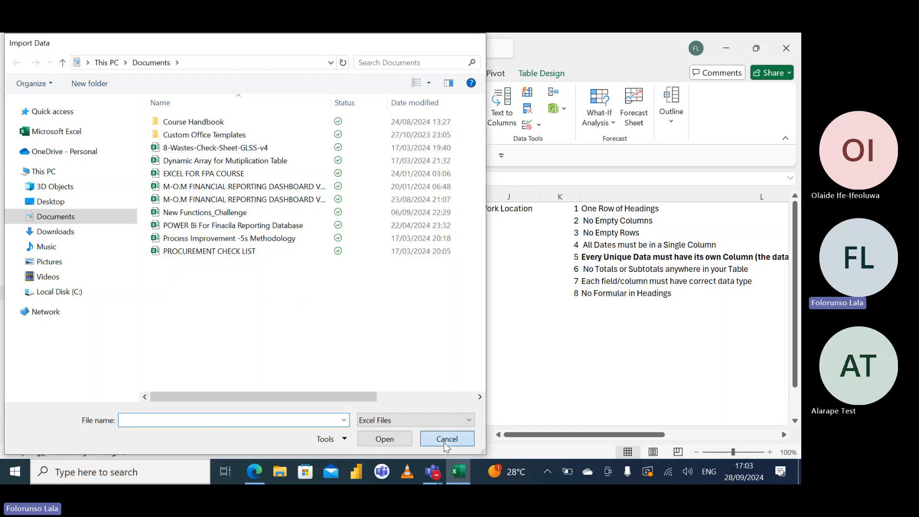
# Load the staff schedule table into the Power Query Editor and inspect the query's name without renaming it
pyautogui.rightClick(209, 294)
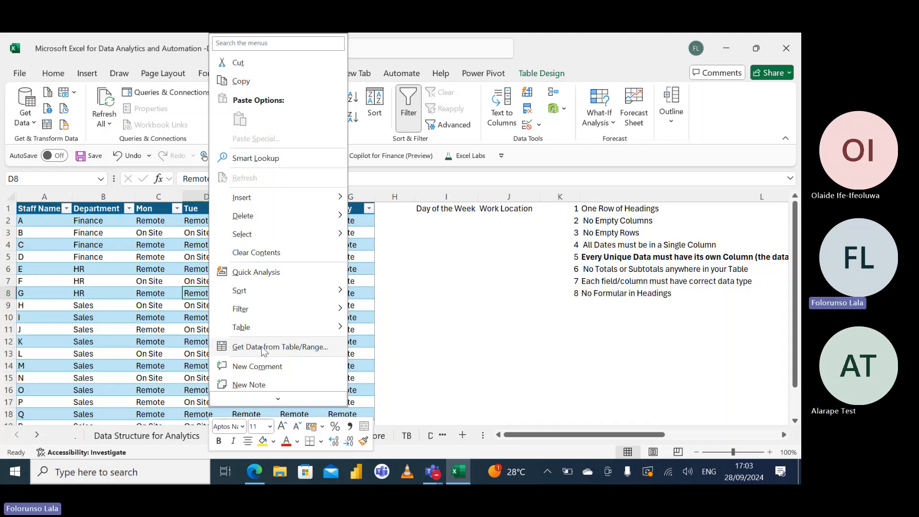
pyautogui.click(262, 351)
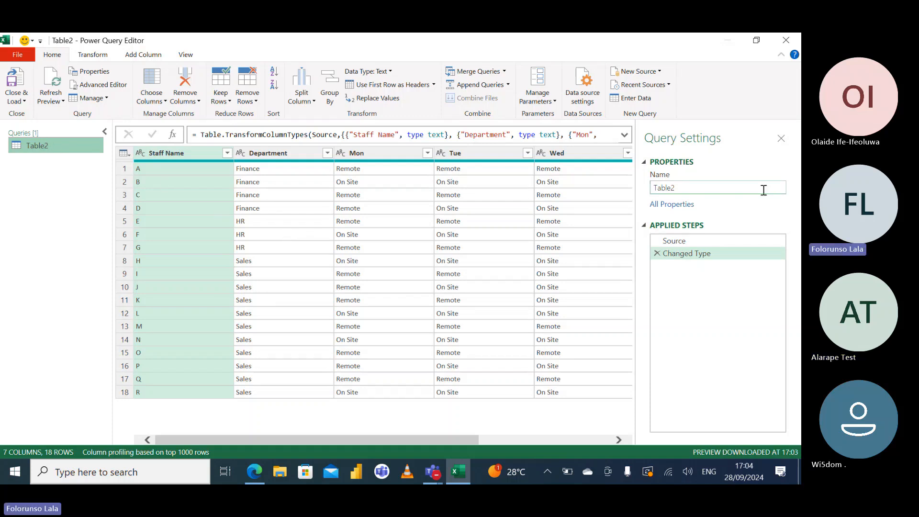
pyautogui.click(678, 187)
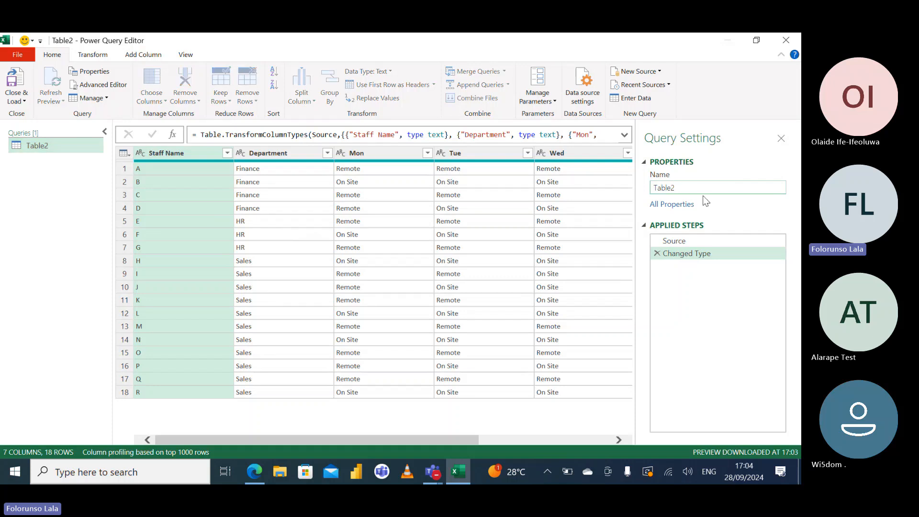
pyautogui.moveTo(682, 188); pyautogui.dragTo(657, 187)
pyautogui.doubleClick(59, 143)
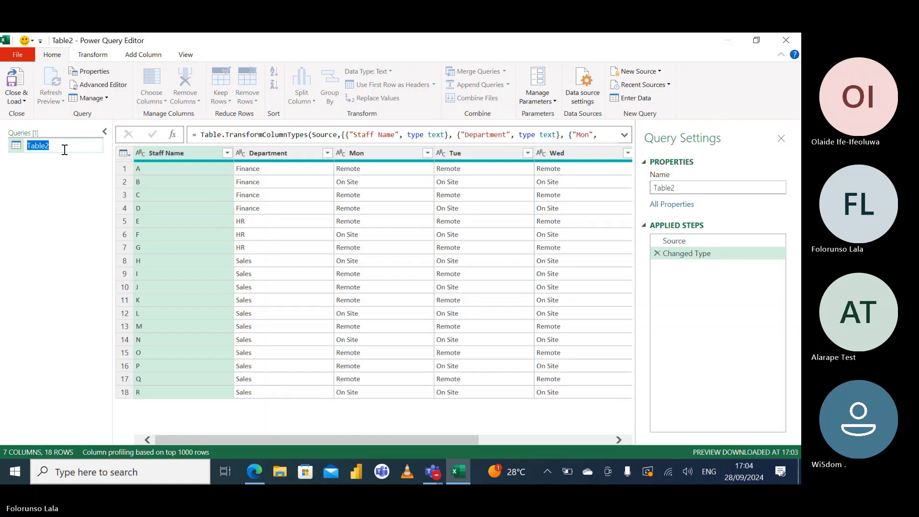
pyautogui.press('Escape')
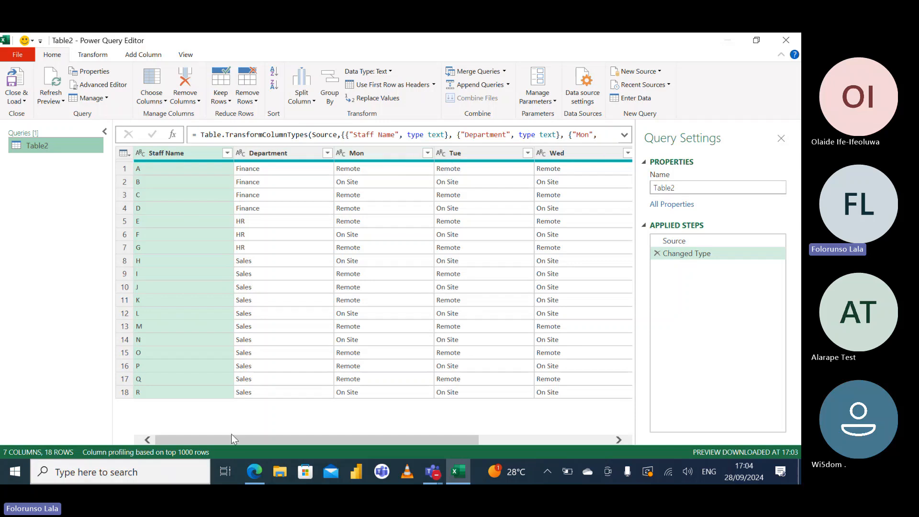
# Unpivot all columns other than Staff Name and Department in the query
pyautogui.moveTo(237, 441); pyautogui.dragTo(203, 429)
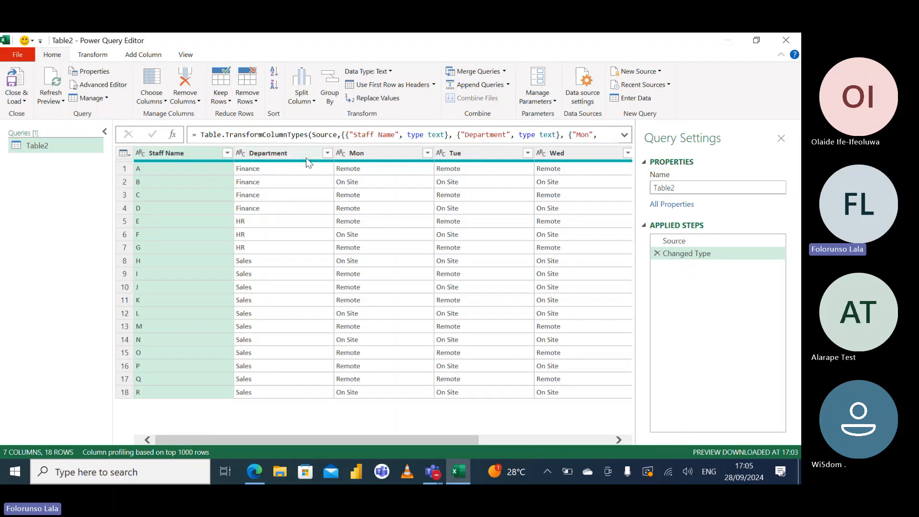
pyautogui.keyDown('ctrl'); pyautogui.click(280, 154); pyautogui.keyUp('ctrl')
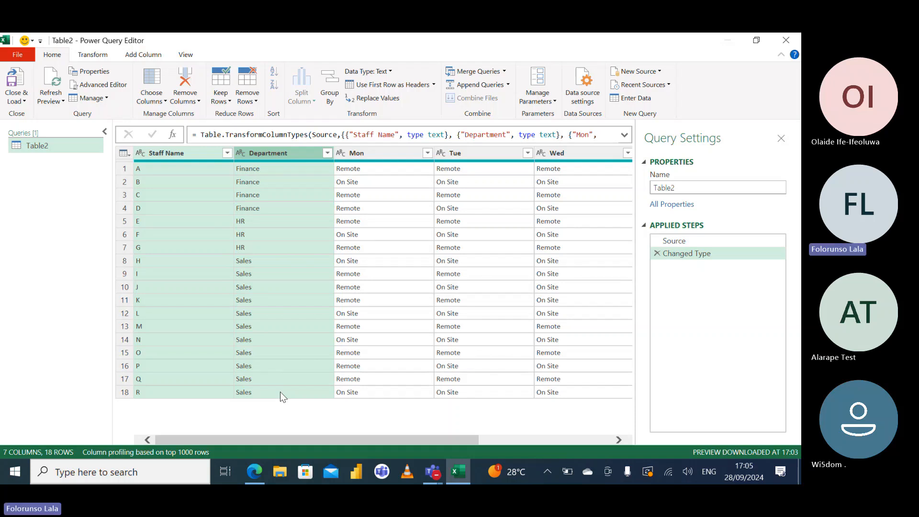
pyautogui.rightClick(284, 152)
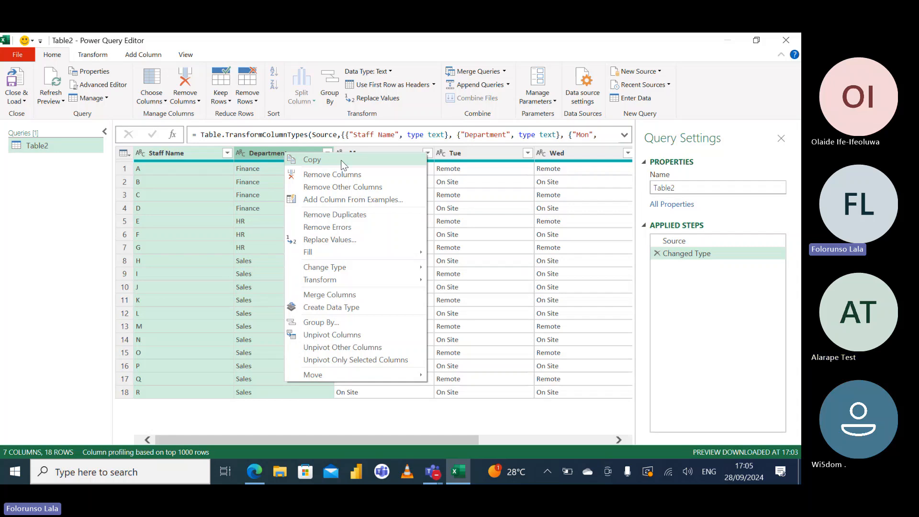
pyautogui.click(342, 348)
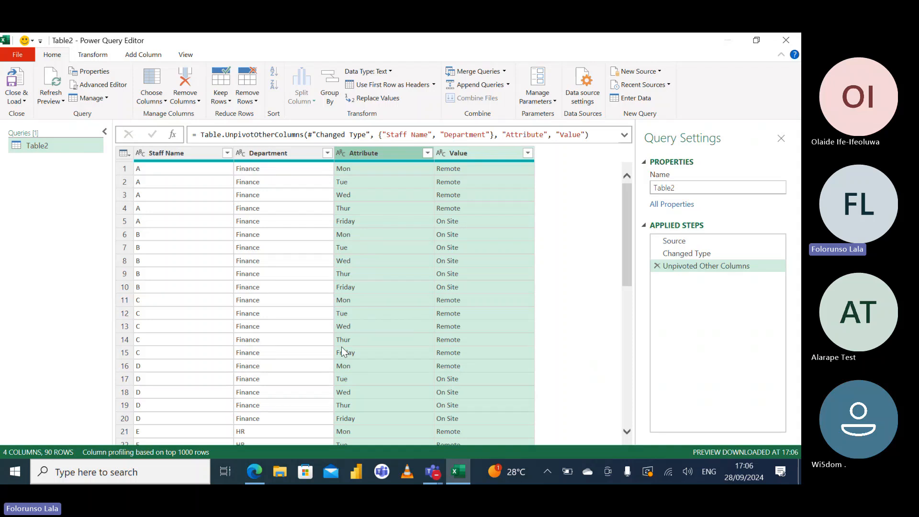
# Rename the Attribute column to Day of Week in the unpivoted query
pyautogui.click(372, 154)
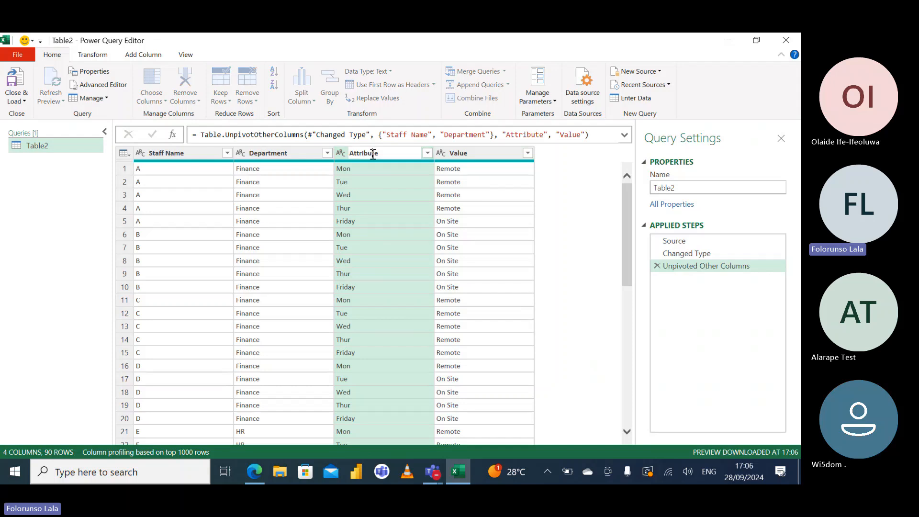
pyautogui.press('BackSpace')
pyautogui.press('BackSpace')
pyautogui.press('BackSpace')
pyautogui.press('BackSpace')
pyautogui.press('BackSpace')
pyautogui.press('BackSpace')
pyautogui.press('BackSpace')
pyautogui.press('BackSpace')
pyautogui.press('BackSpace')
pyautogui.write('Da')
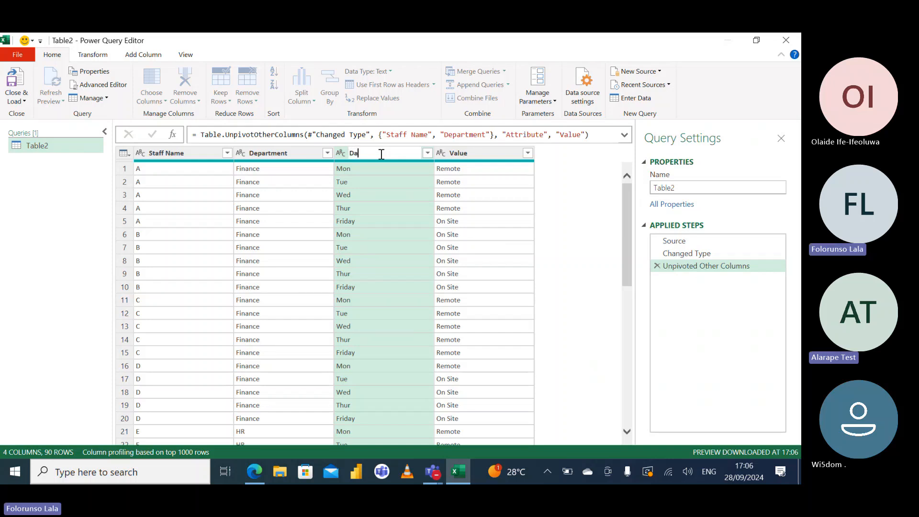
pyautogui.write('y of ')
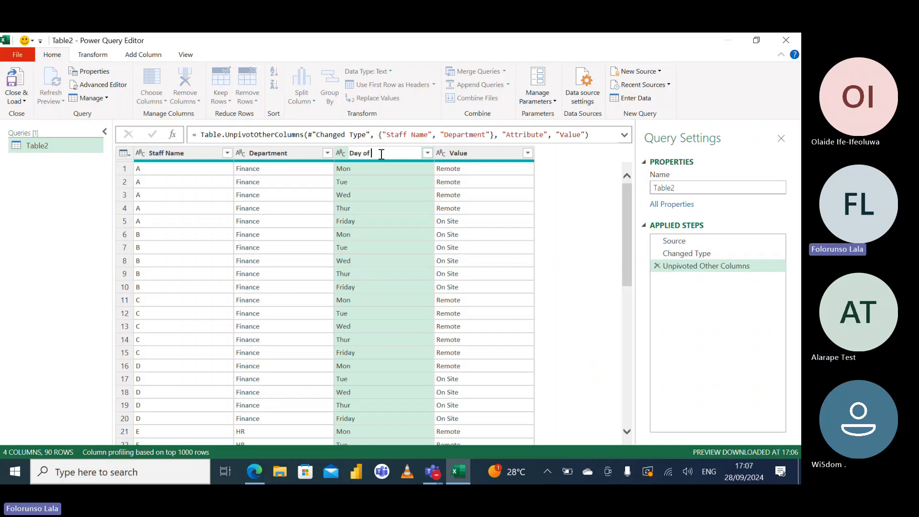
pyautogui.write('Week')
pyautogui.press('Return')
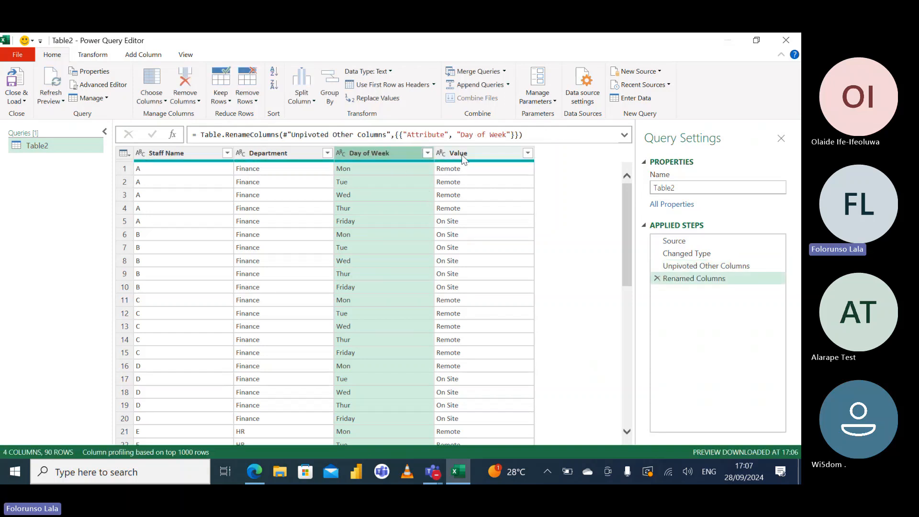
# Rename the Value column to Work Location in the unpivoted query
pyautogui.doubleClick(462, 154)
pyautogui.press('BackSpace')
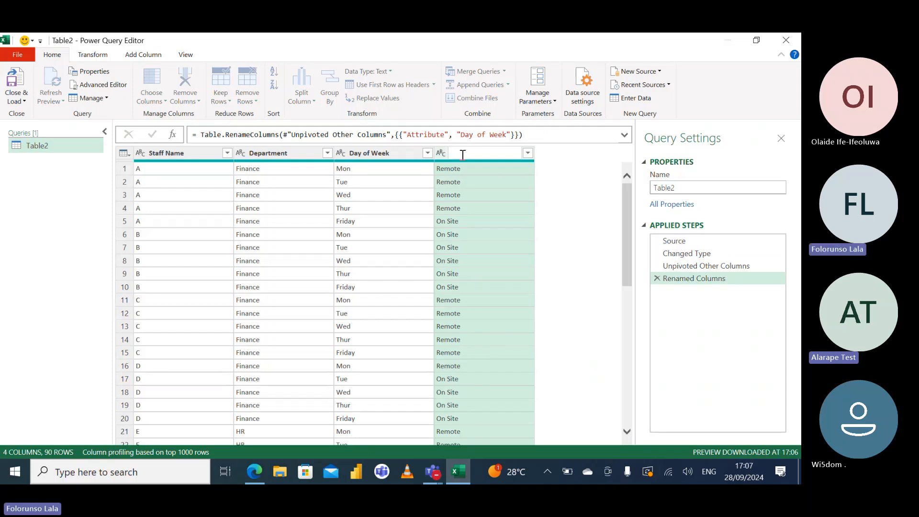
pyautogui.write('Wo')
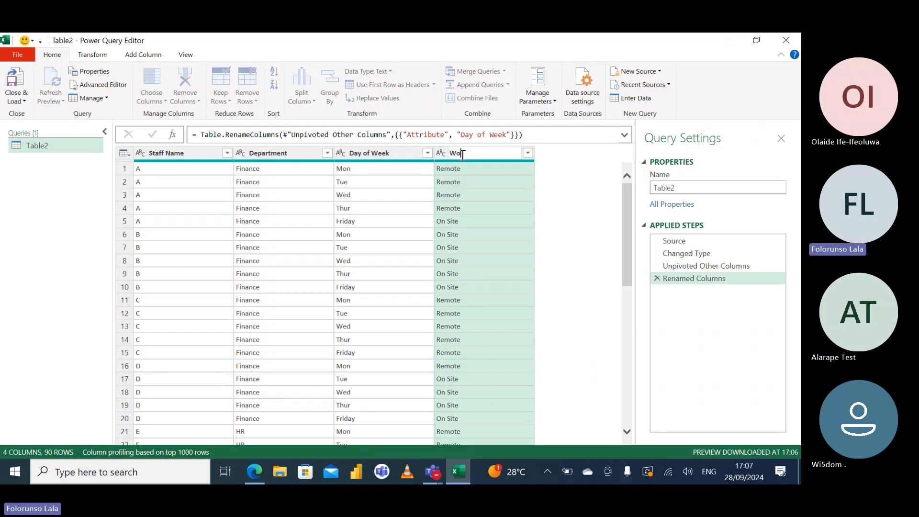
pyautogui.write('rk Location')
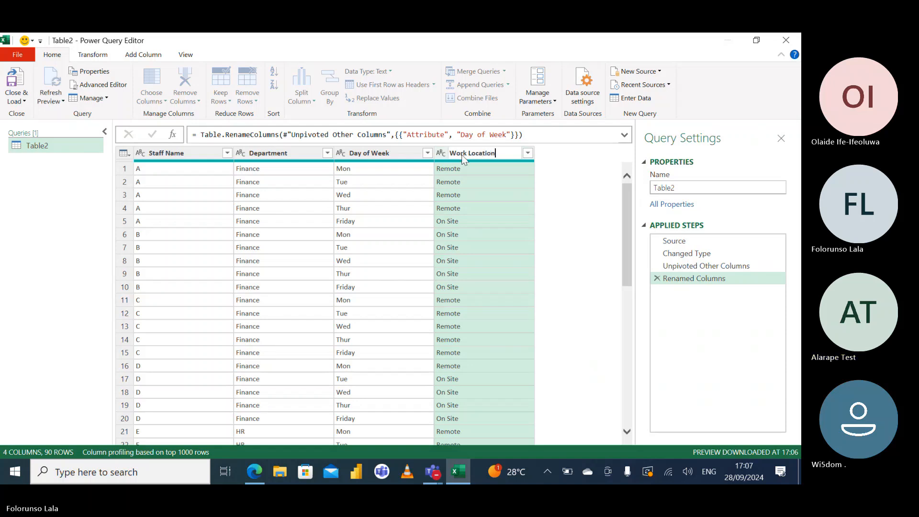
pyautogui.press('Return')
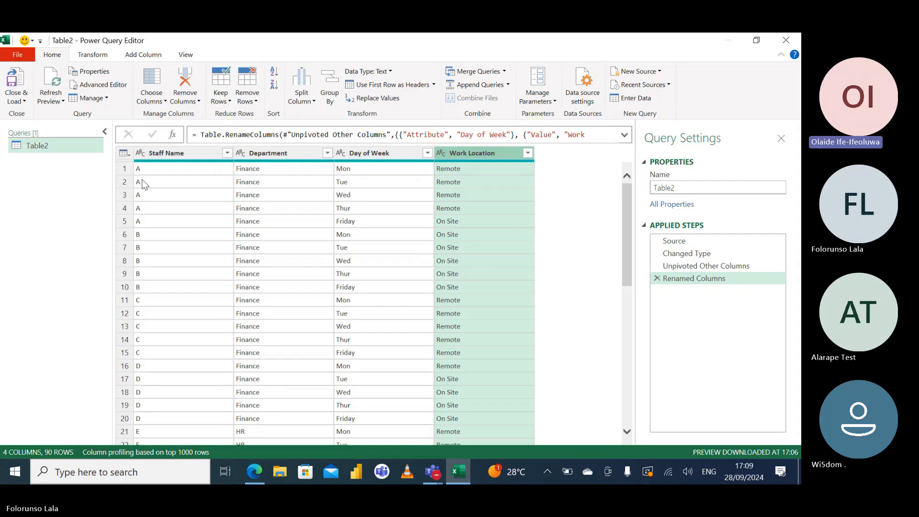
# Examine the query's generated code in the Advanced Editor, then close it without making changes
pyautogui.click(93, 54)
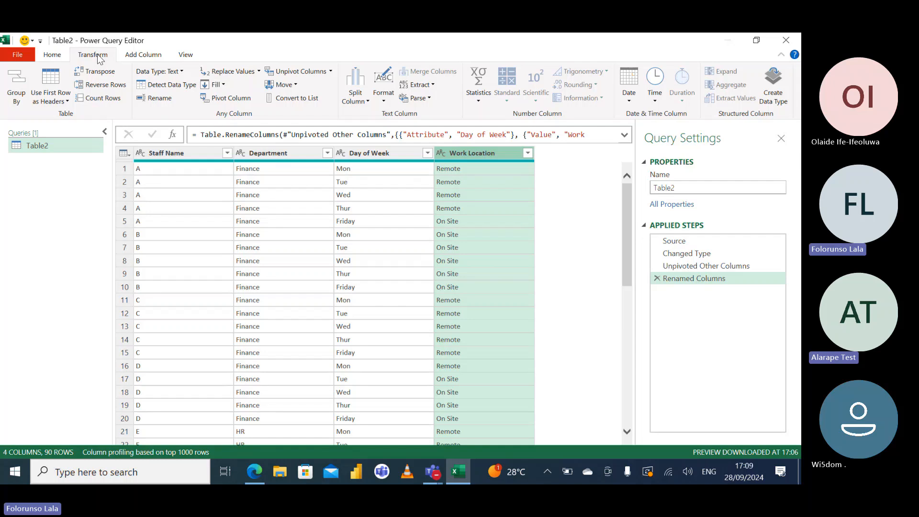
pyautogui.click(143, 54)
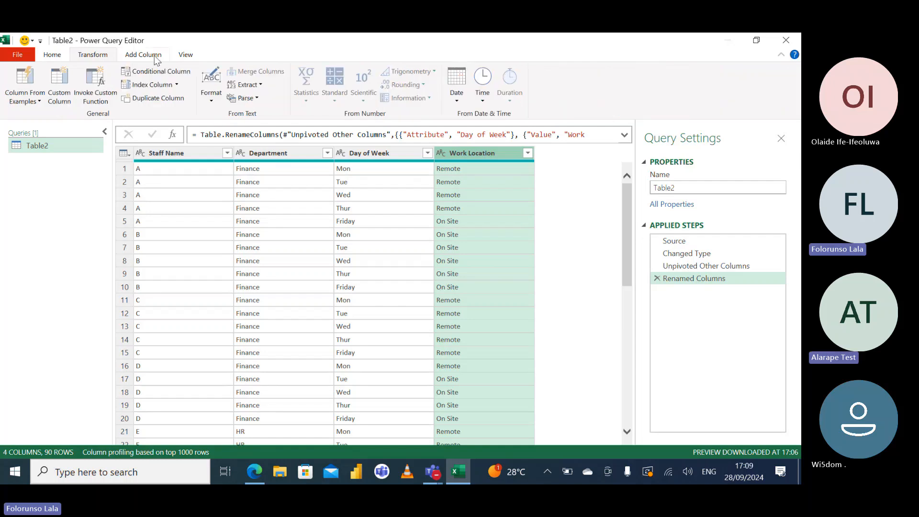
pyautogui.click(186, 55)
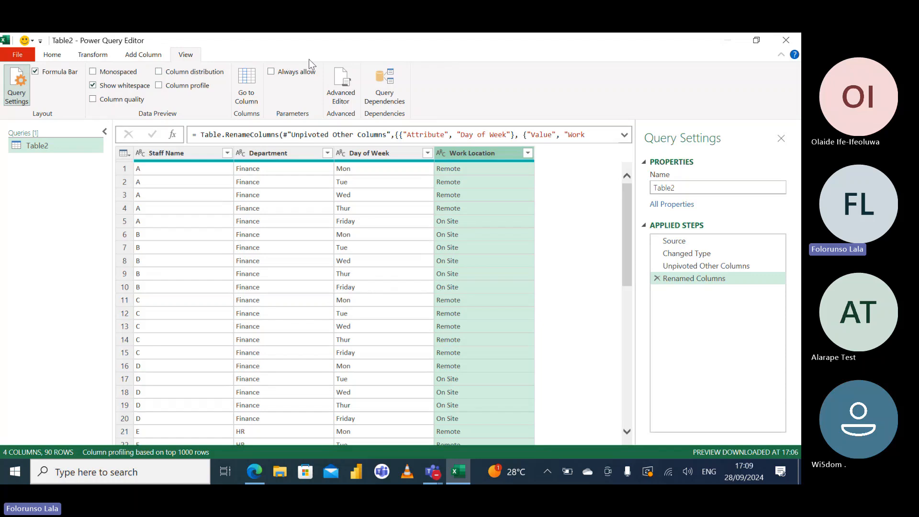
pyautogui.click(346, 92)
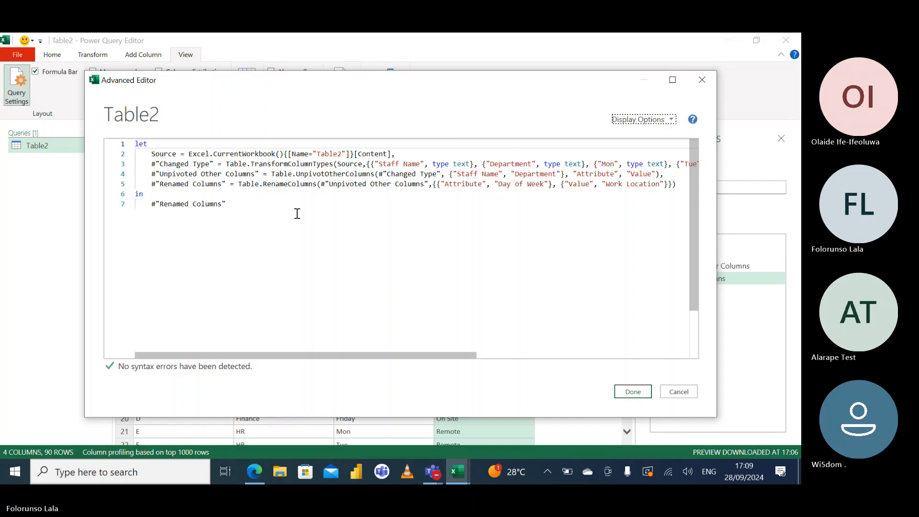
pyautogui.click(703, 82)
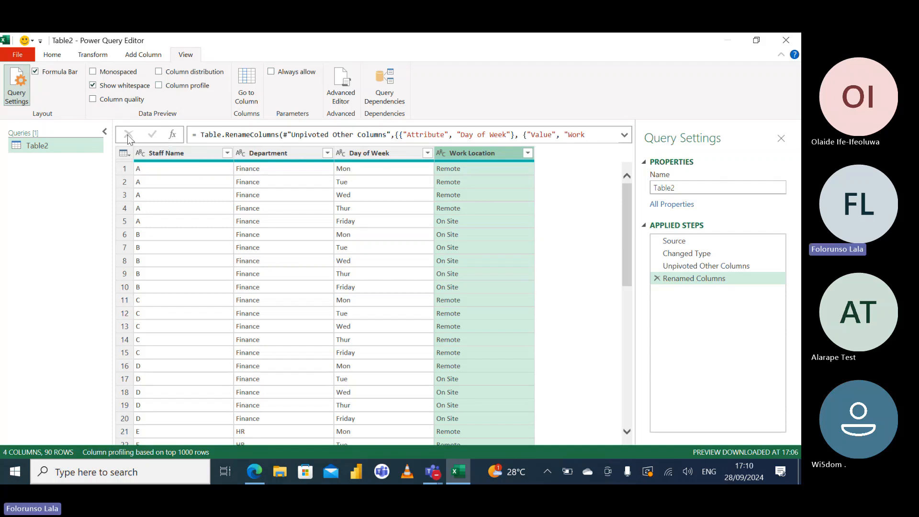
# Close the query editor with Close & Load To and choose the existing worksheet as the destination for the table
pyautogui.click(59, 57)
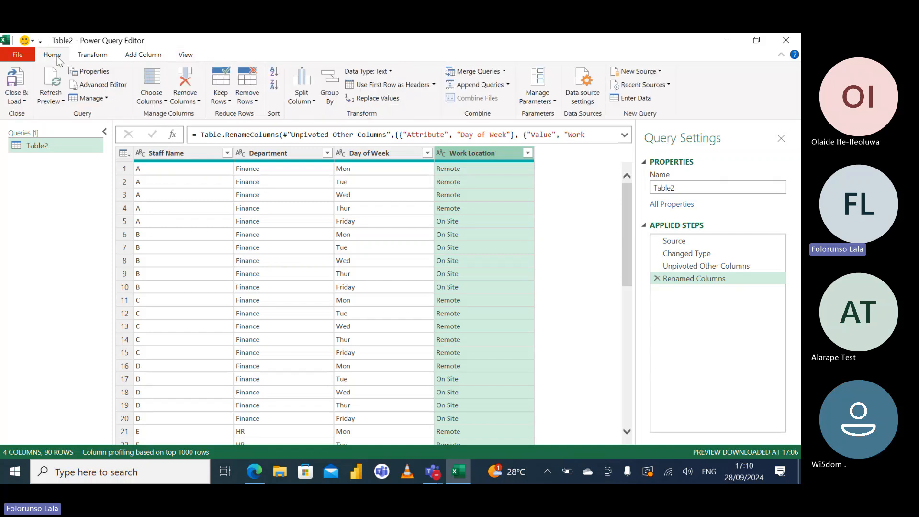
pyautogui.click(26, 102)
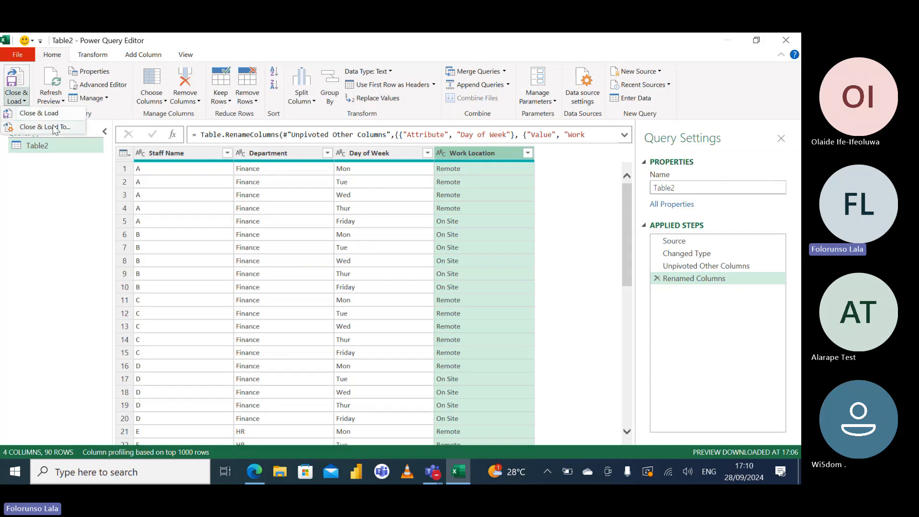
pyautogui.click(54, 127)
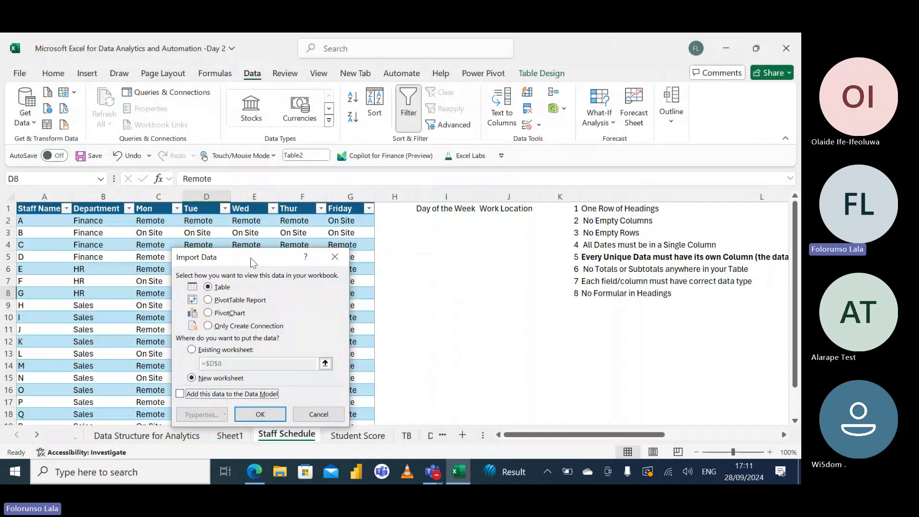
pyautogui.moveTo(251, 257); pyautogui.dragTo(241, 159)
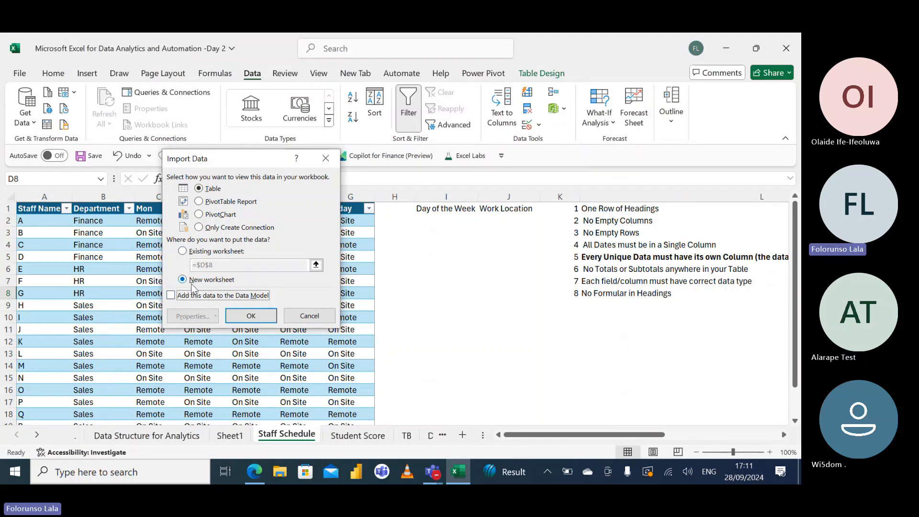
pyautogui.click(183, 252)
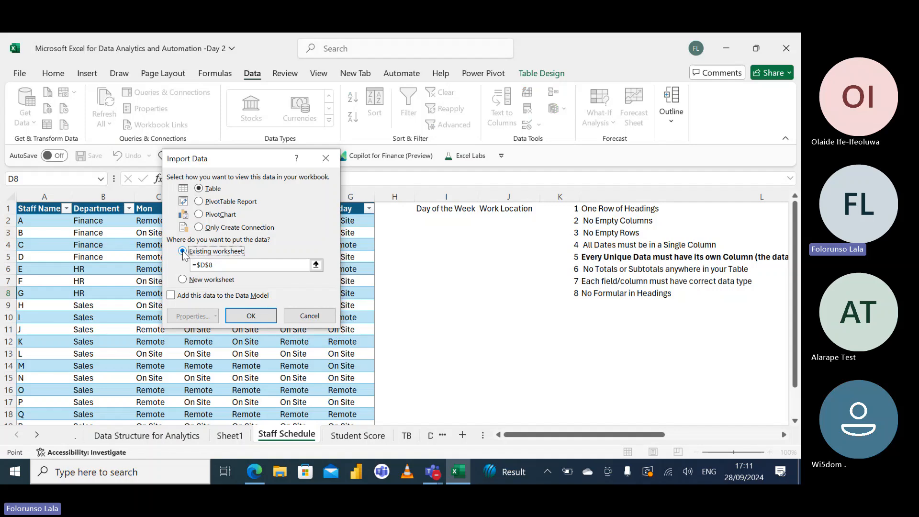
# Load the query result as a table into the existing Staff Schedule worksheet at cell I10, and close the queries pane
pyautogui.click(315, 264)
pyautogui.moveTo(536, 434); pyautogui.dragTo(593, 414)
pyautogui.click(466, 318)
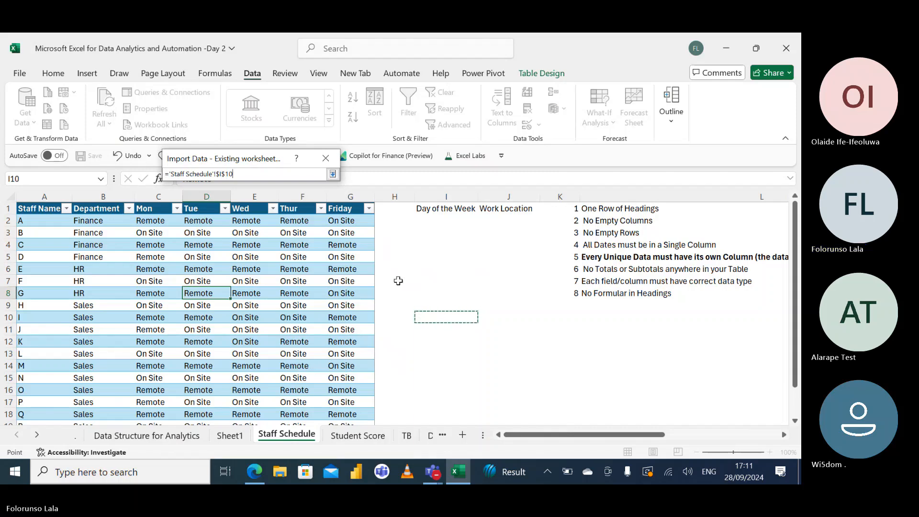
pyautogui.click(333, 175)
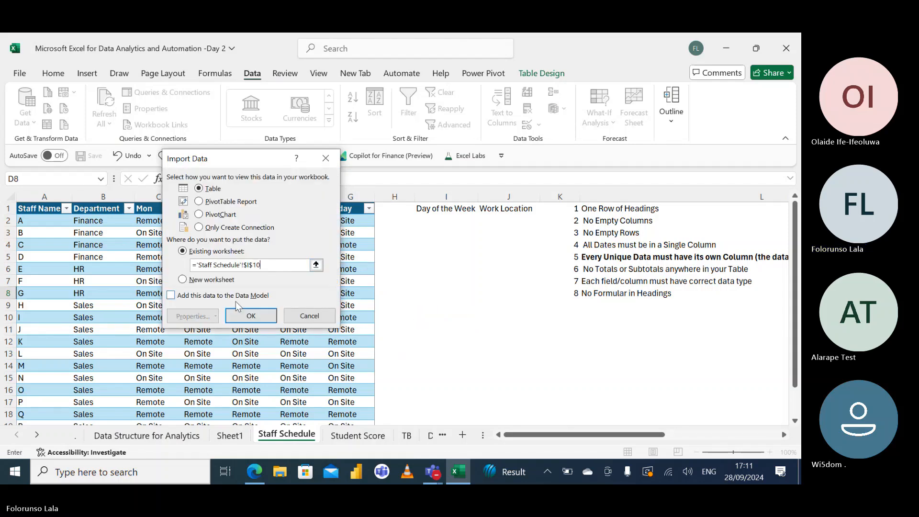
pyautogui.click(250, 317)
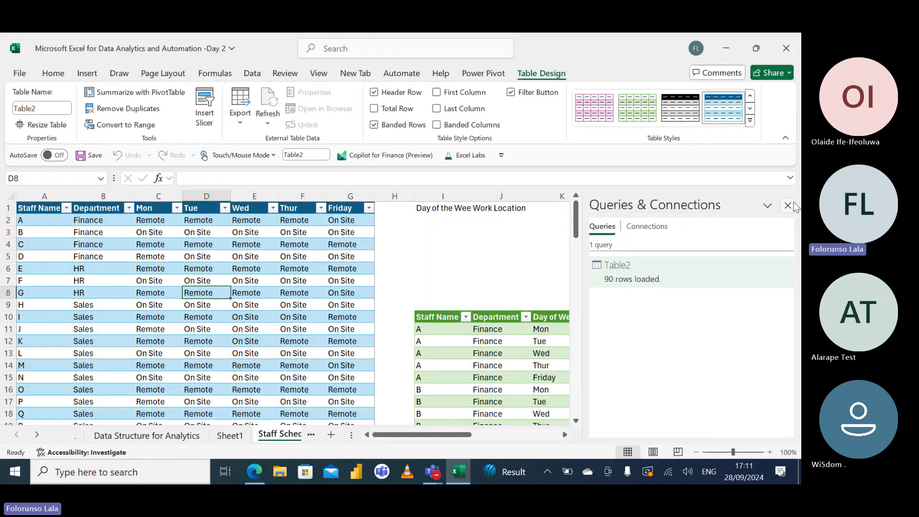
pyautogui.click(787, 205)
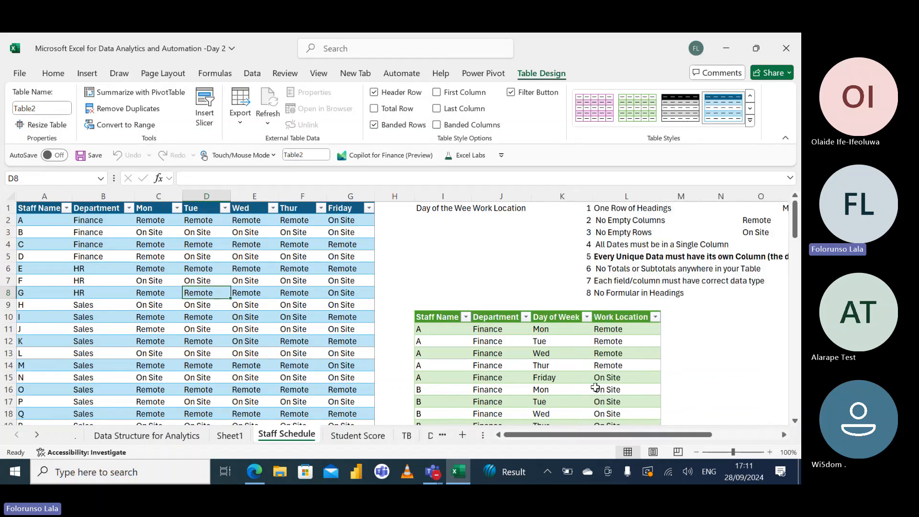
# Insert two blank columns between the source schedule table and the loaded table, at columns I and J
pyautogui.scroll(-2, 597, 393)
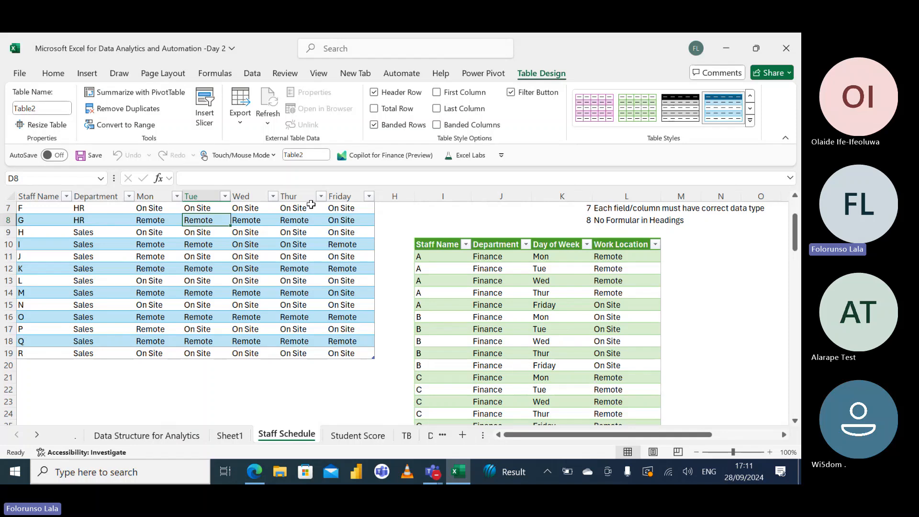
pyautogui.scroll(2, 379, 237)
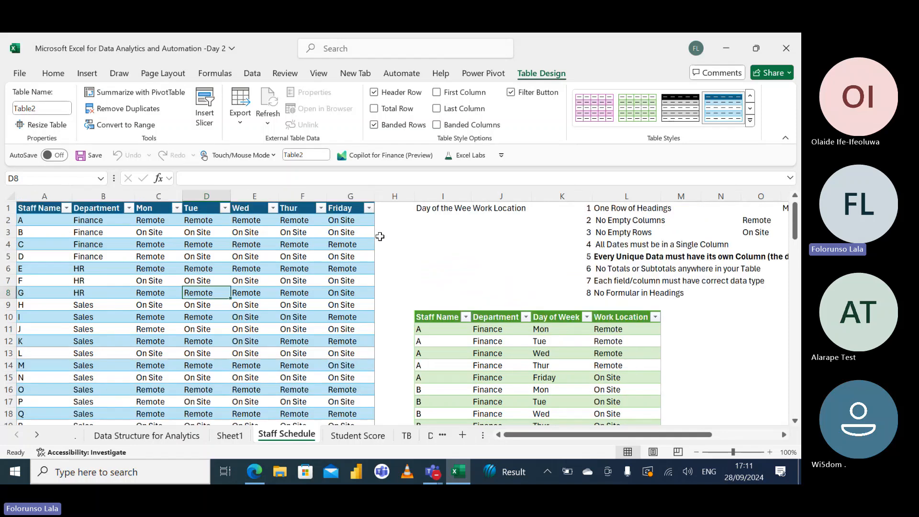
pyautogui.click(424, 196)
pyautogui.rightClick(424, 197)
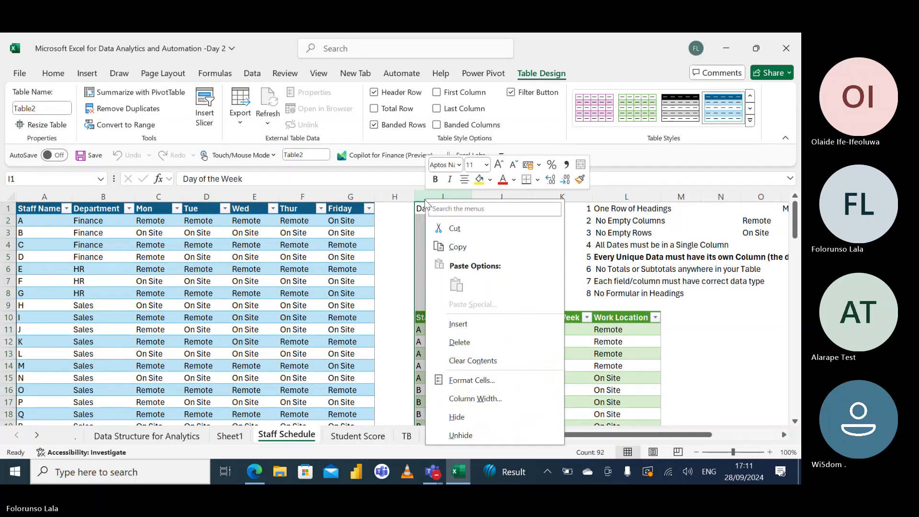
pyautogui.click(458, 324)
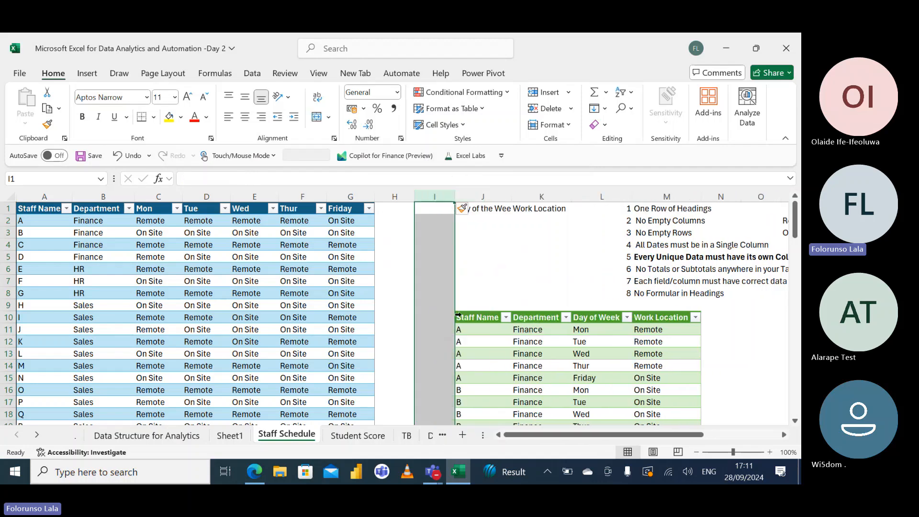
pyautogui.rightClick(472, 200)
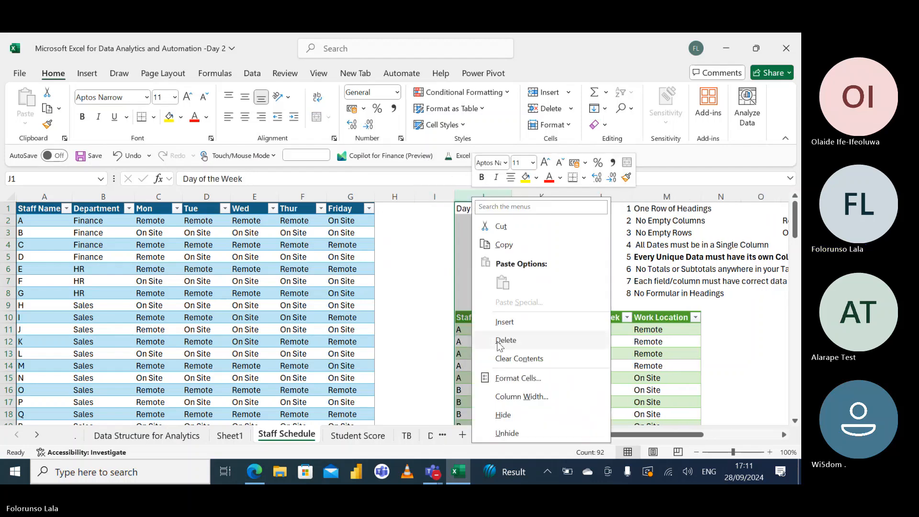
pyautogui.click(505, 322)
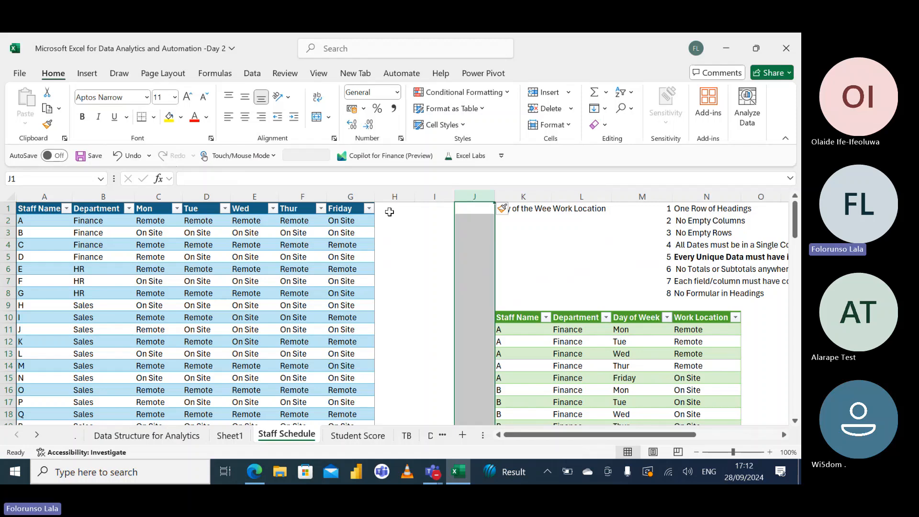
# Add a new column headed "Sat" to the source schedule table in cell H1
pyautogui.click(390, 210)
pyautogui.write('Sat')
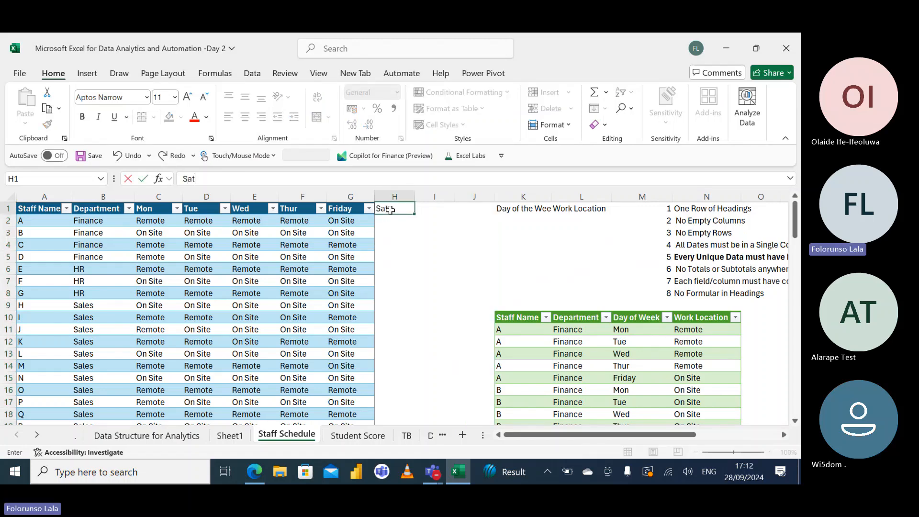
pyautogui.press('Return')
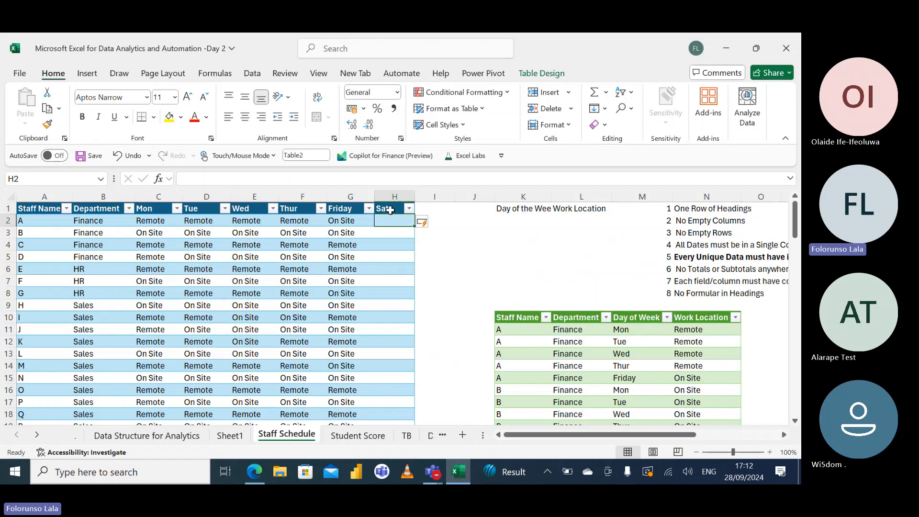
# Copy all the Friday work locations into the Sat column, starting at cell H2
pyautogui.click(345, 220)
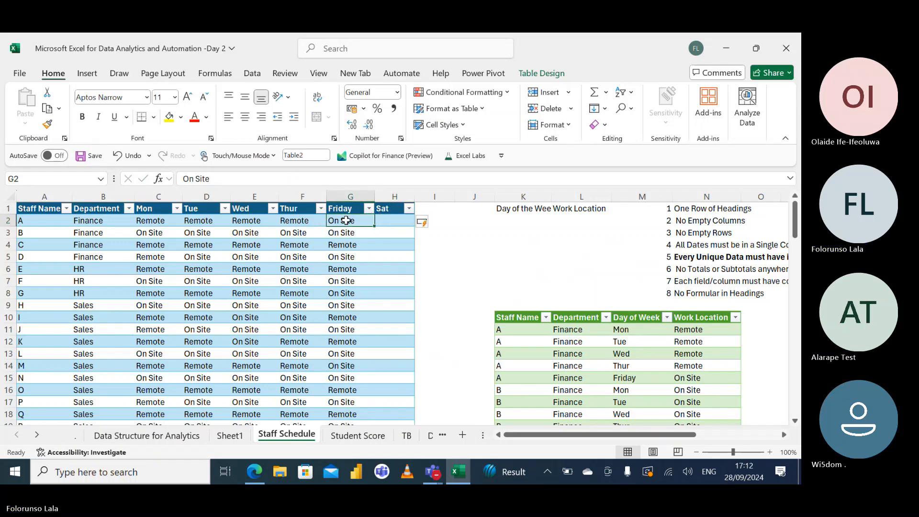
pyautogui.hotkey('ctrl', 'shift', 'Down')
pyautogui.hotkey('ctrl', 'c')
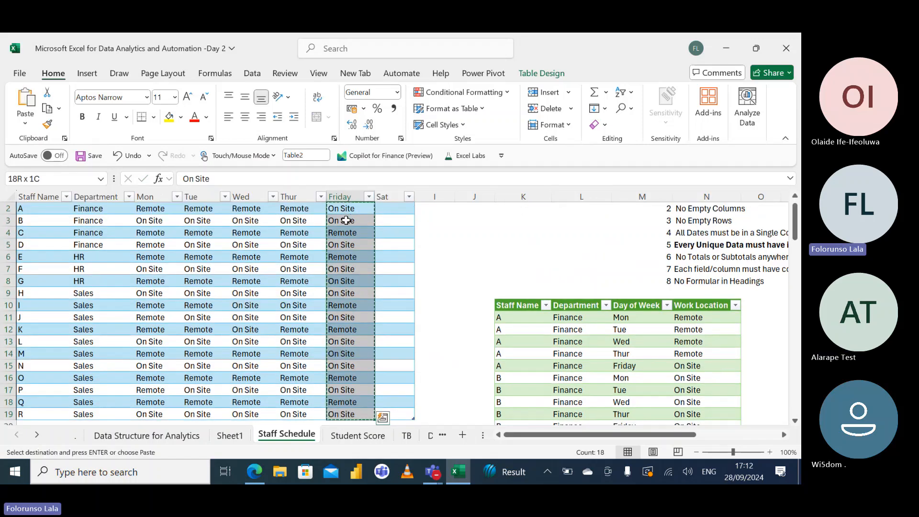
pyautogui.scroll(1, 346, 220)
pyautogui.press('Right')
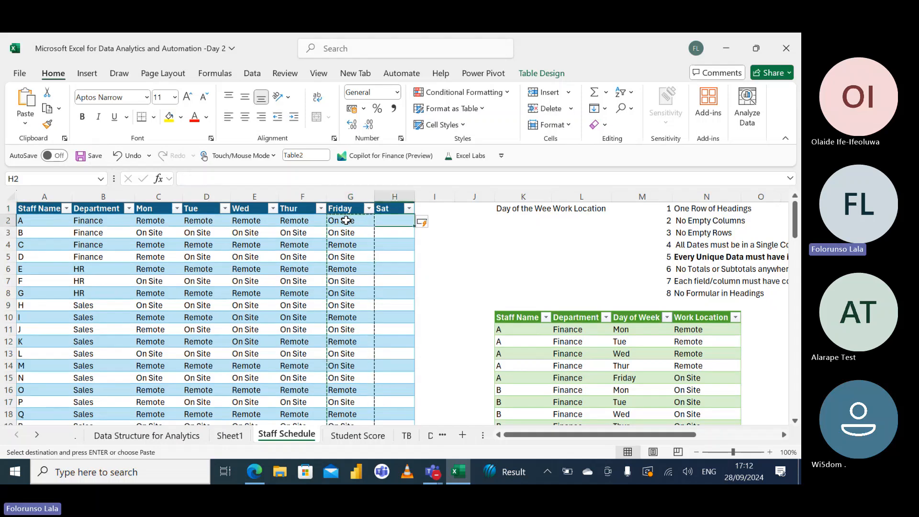
pyautogui.press('Return')
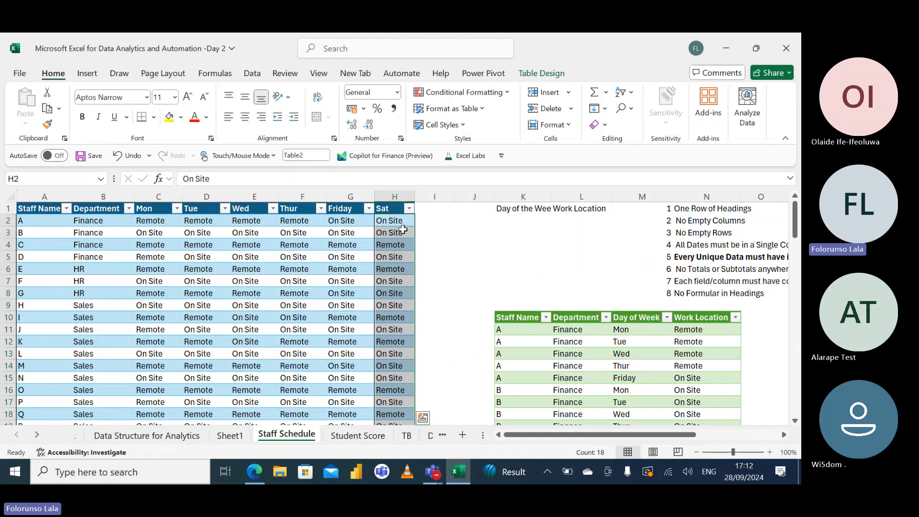
# Check which days are listed in the Day of Week filter of the loaded table, leaving it unfiltered
pyautogui.click(646, 330)
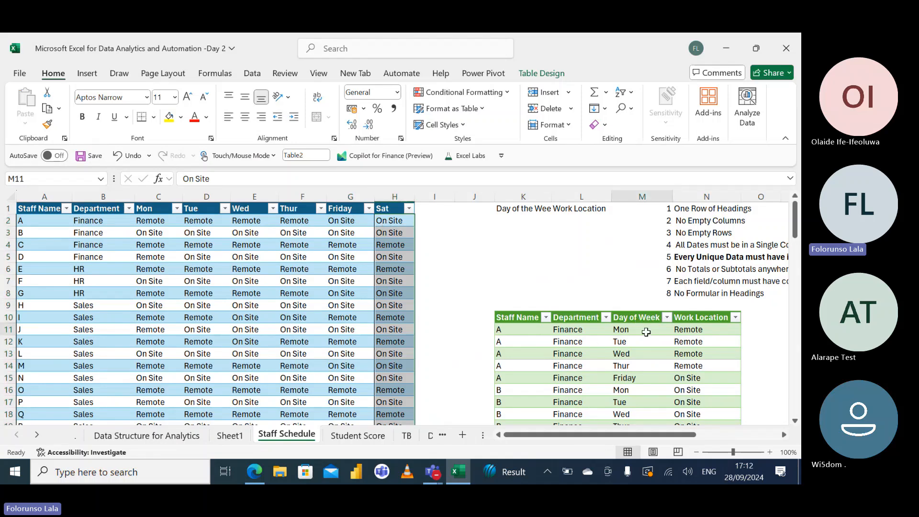
pyautogui.click(667, 318)
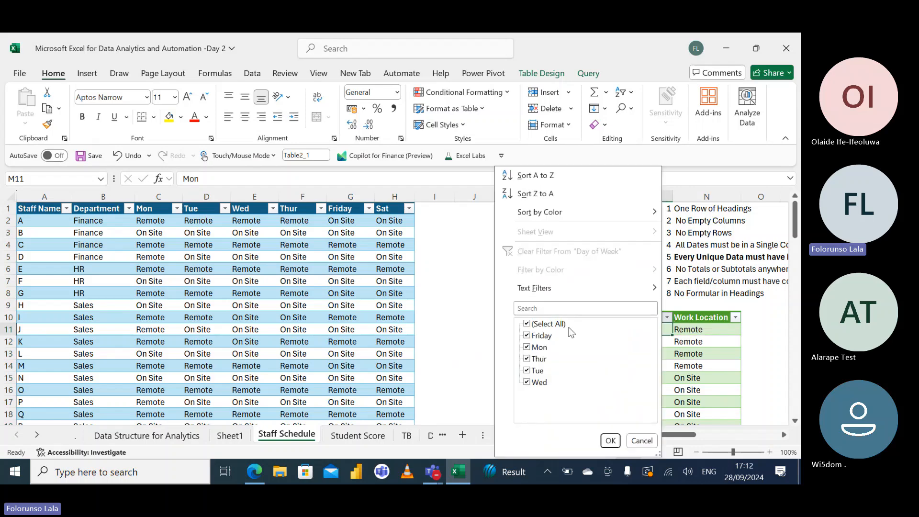
pyautogui.click(527, 370)
pyautogui.click(527, 370)
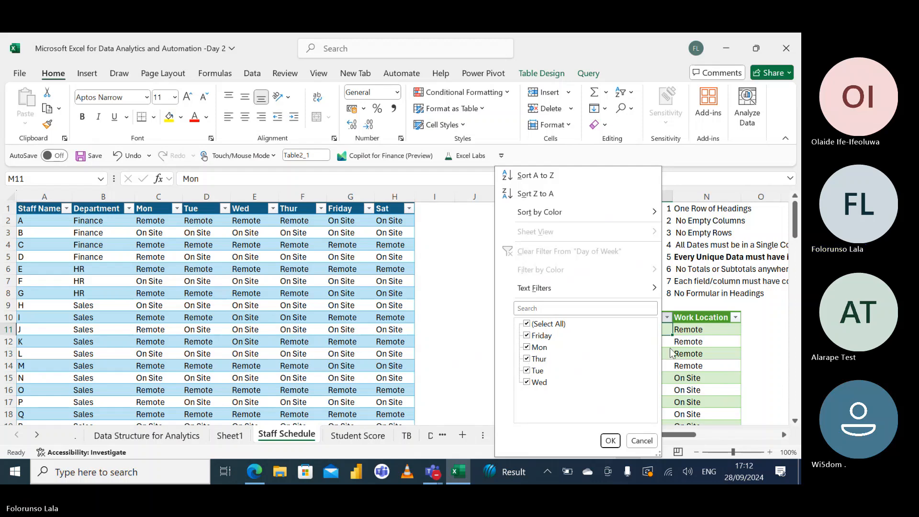
pyautogui.click(668, 355)
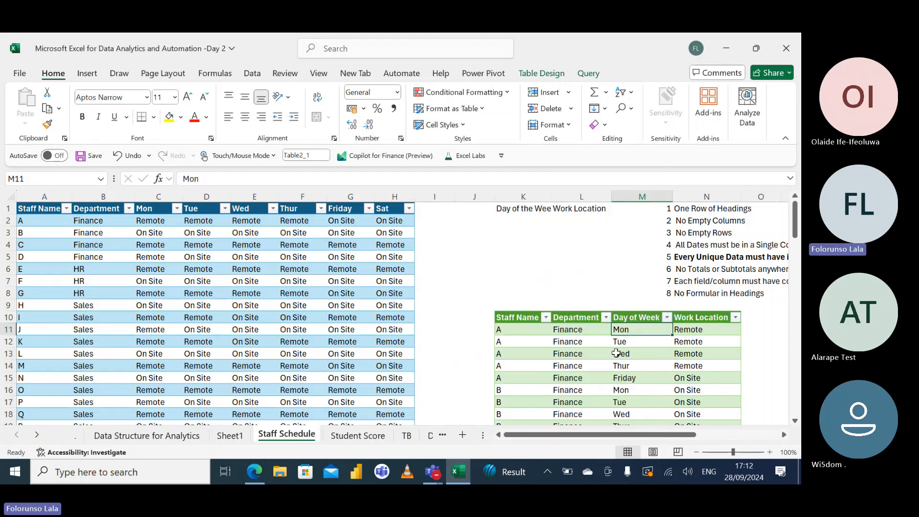
# Refresh the loaded query table and select staff A's Sat entry with its work location
pyautogui.rightClick(616, 352)
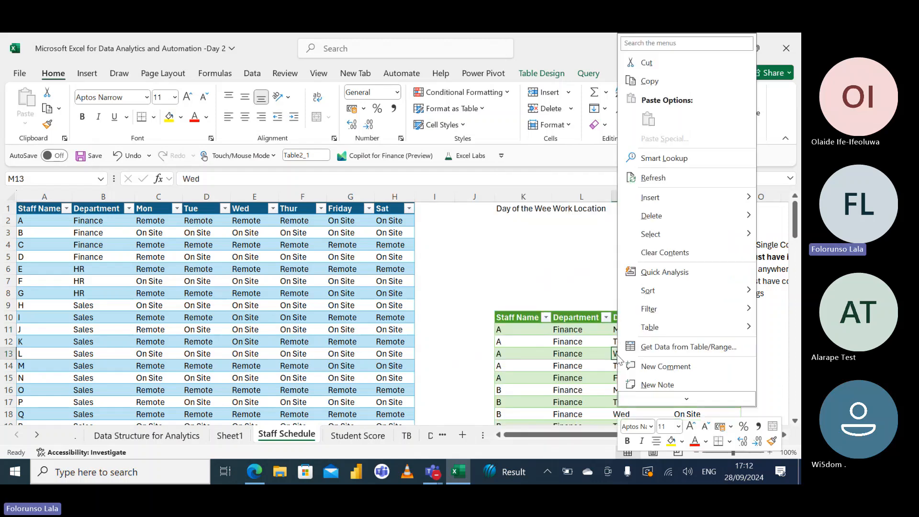
pyautogui.click(652, 181)
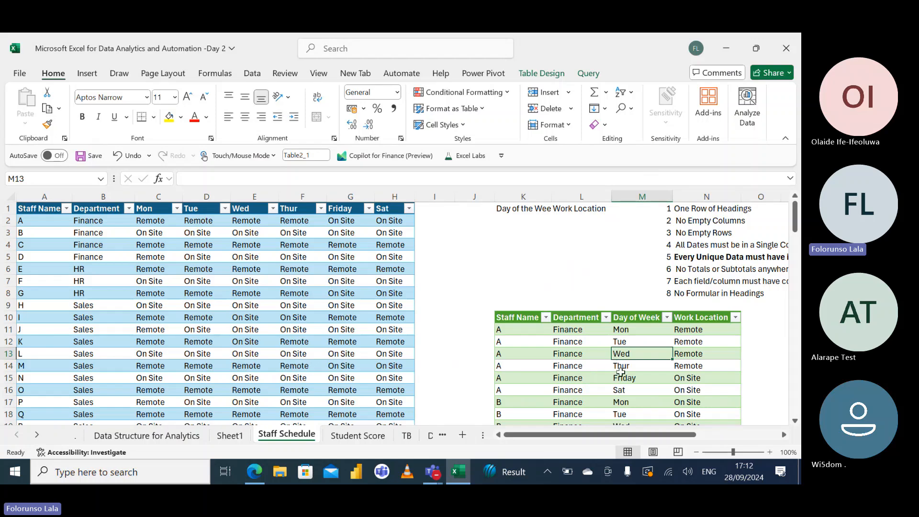
pyautogui.click(616, 390)
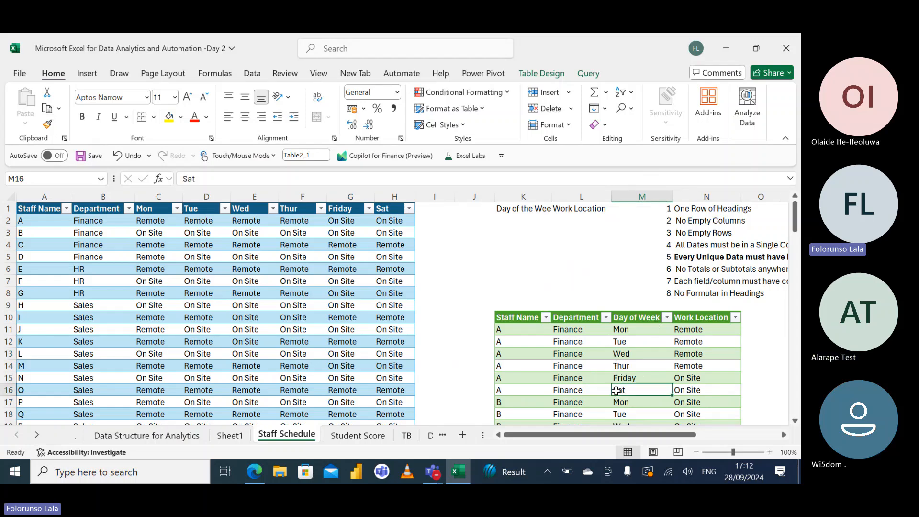
pyautogui.moveTo(615, 390); pyautogui.dragTo(706, 390)
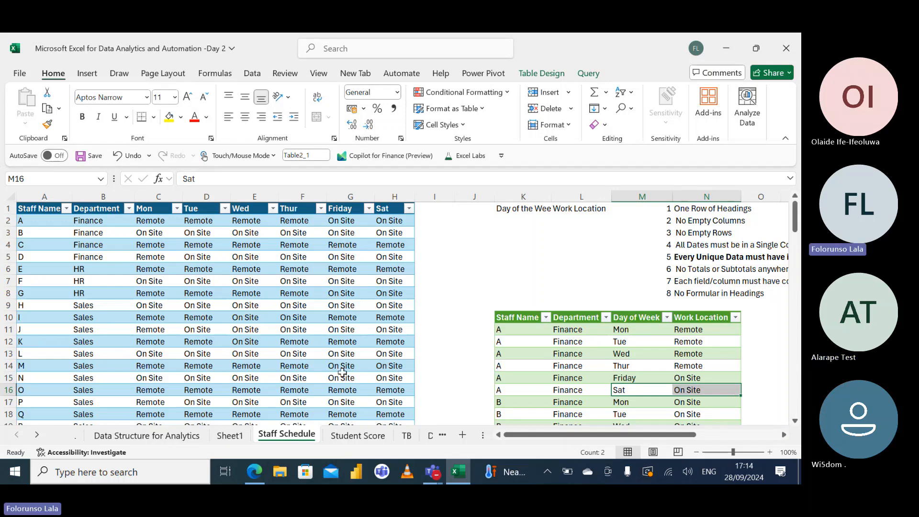
# Rename the Sat header in cell H1 to "Date Employed" and autofit column H to its contents
pyautogui.click(390, 208)
pyautogui.write('D')
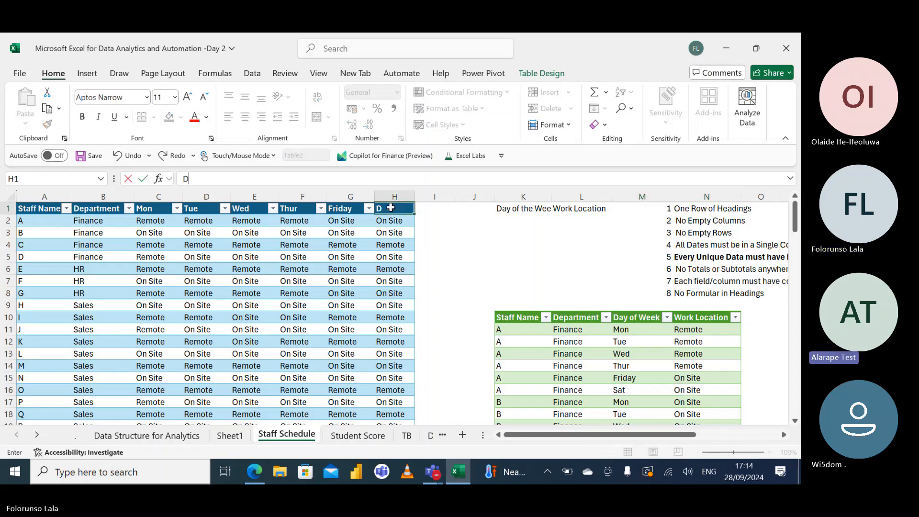
pyautogui.write('atE')
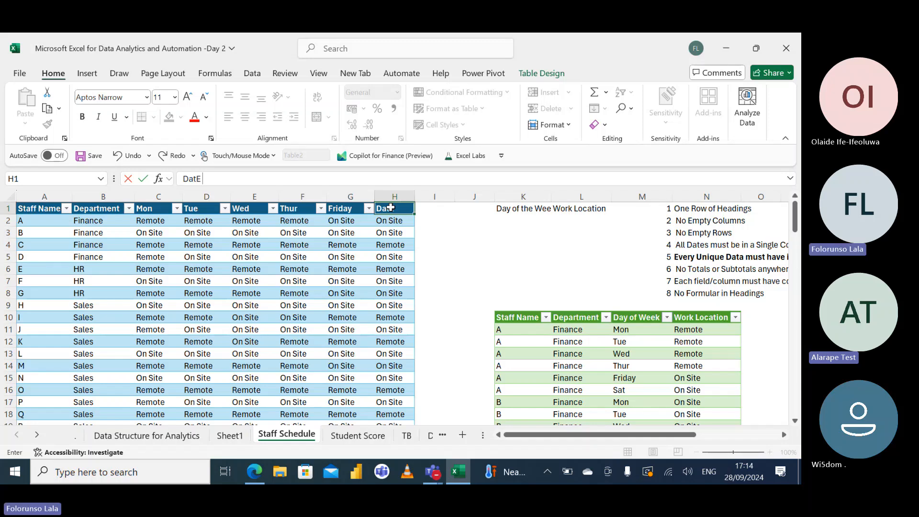
pyautogui.press('BackSpace')
pyautogui.press('BackSpace')
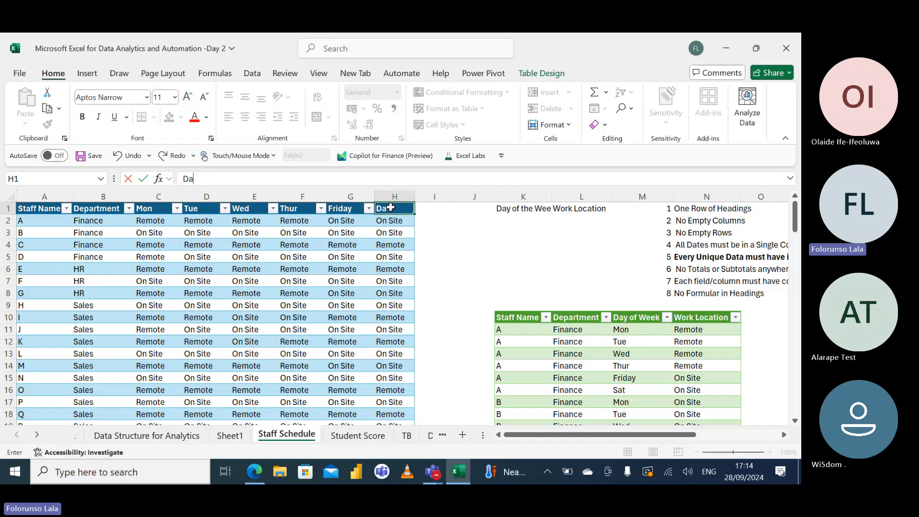
pyautogui.write('te E')
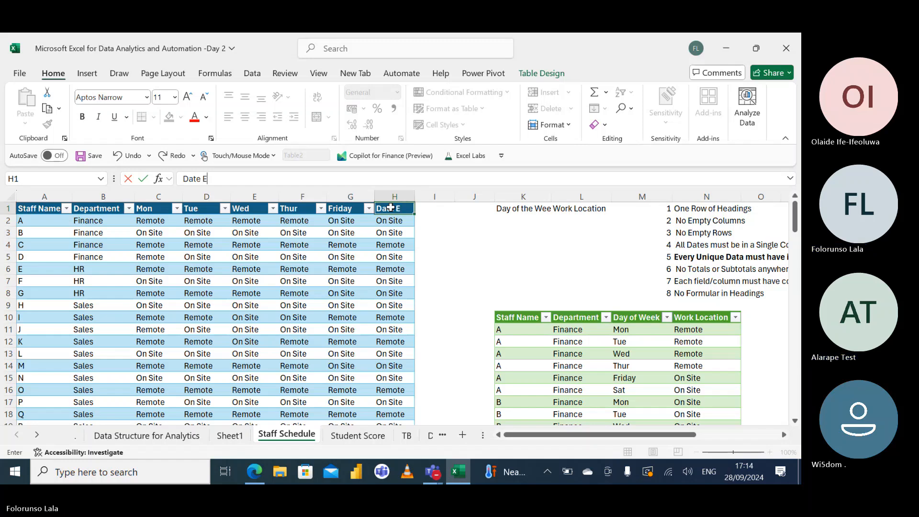
pyautogui.write('mplyed')
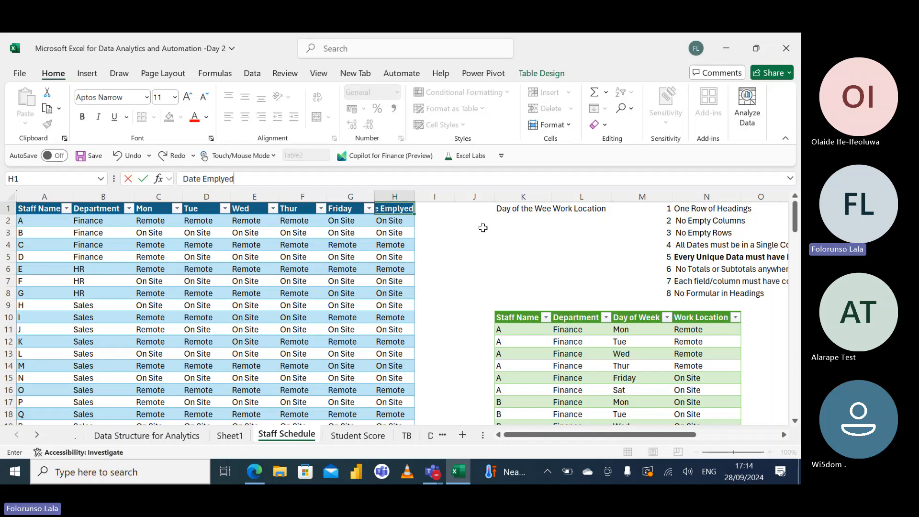
pyautogui.press('BackSpace')
pyautogui.press('BackSpace')
pyautogui.press('BackSpace')
pyautogui.write('oyed')
pyautogui.press('Return')
pyautogui.press('Up')
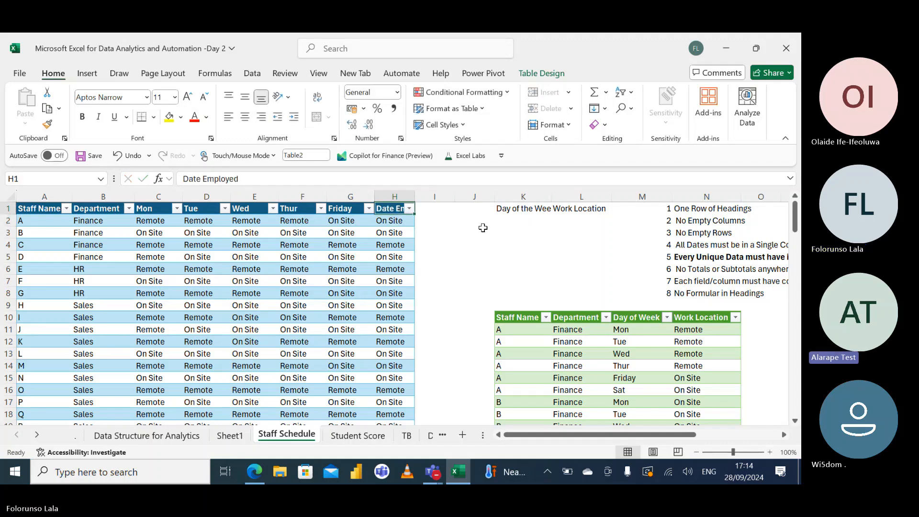
pyautogui.doubleClick(415, 200)
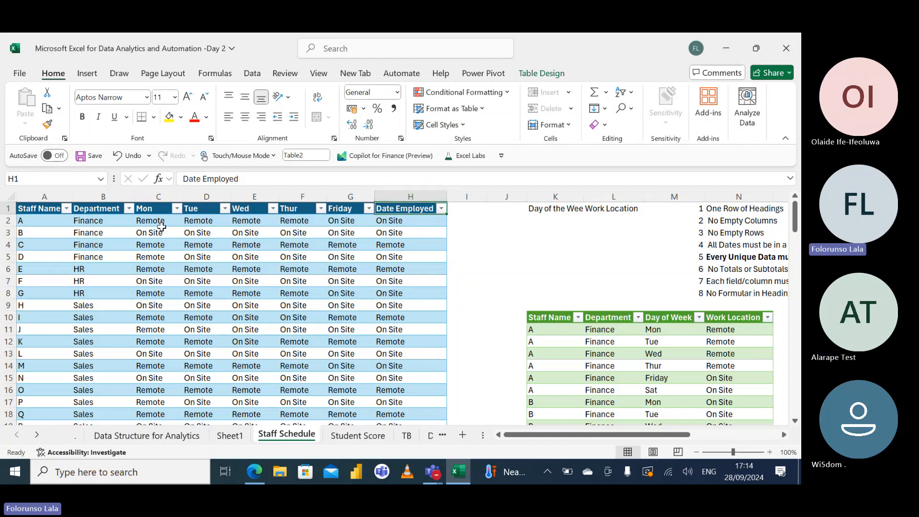
pyautogui.click(156, 202)
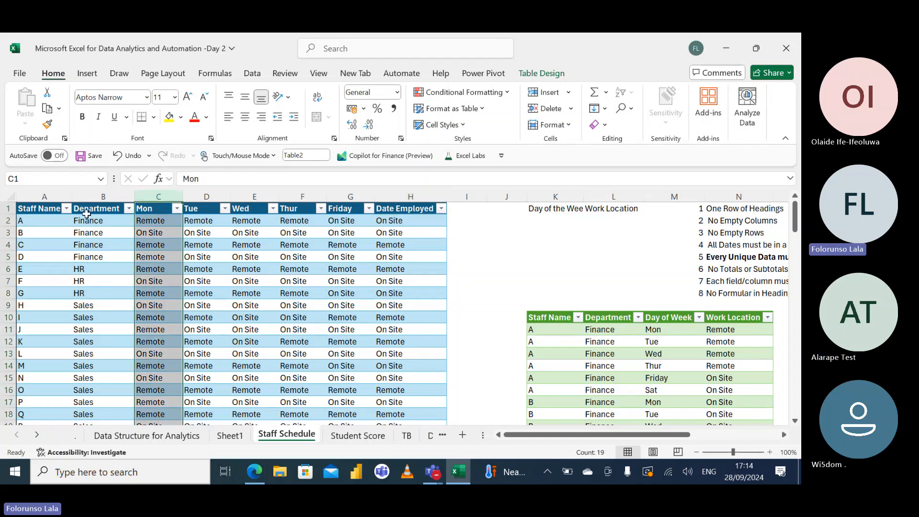
pyautogui.click(41, 210)
pyautogui.click(90, 208)
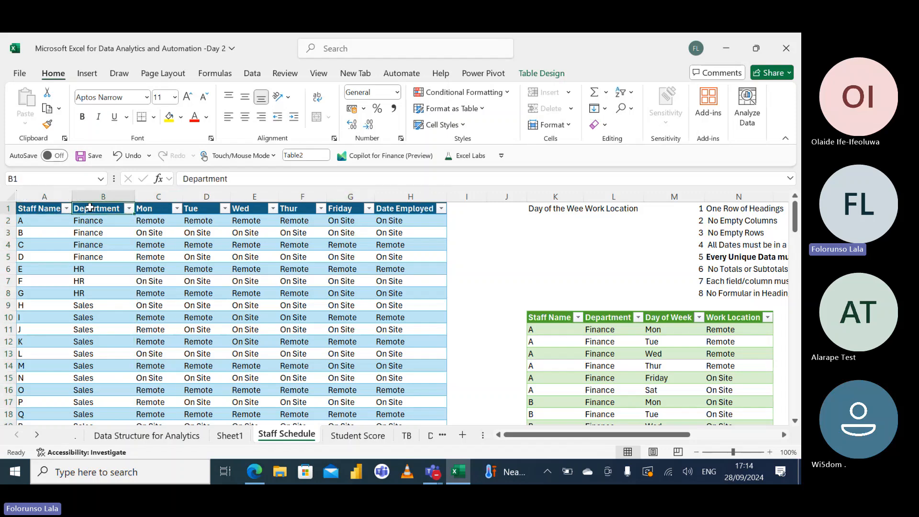
pyautogui.click(155, 198)
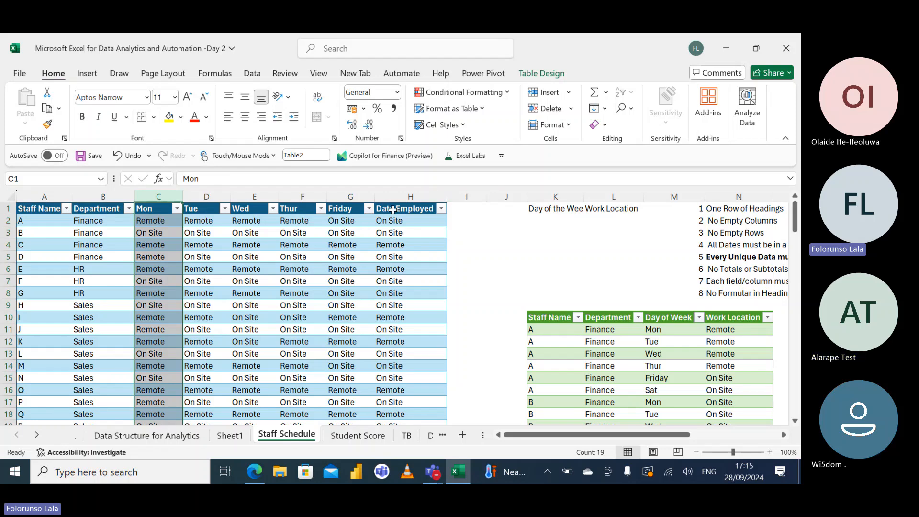
pyautogui.click(421, 209)
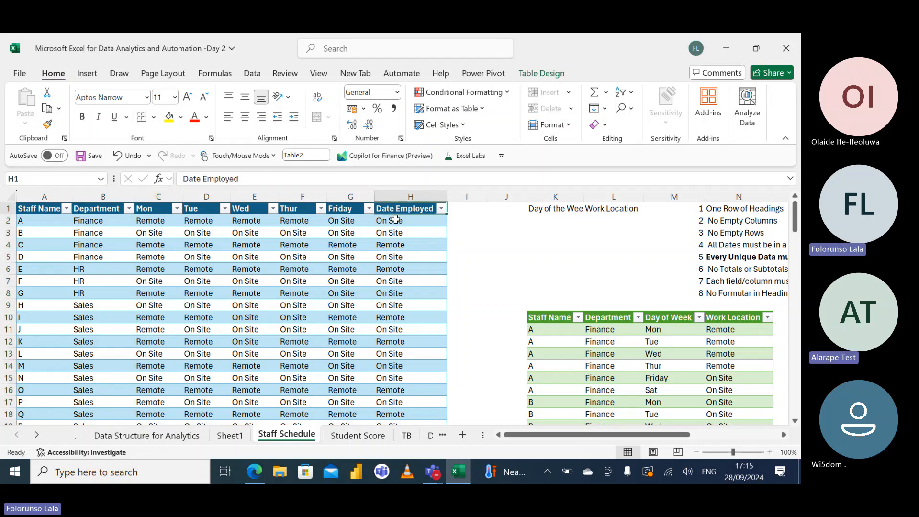
# Undo the "Date Employed" header rename and the column H autofit, and select the table's Mon column
pyautogui.hotkey('ctrl', 'z')
pyautogui.hotkey('ctrl', 'z')
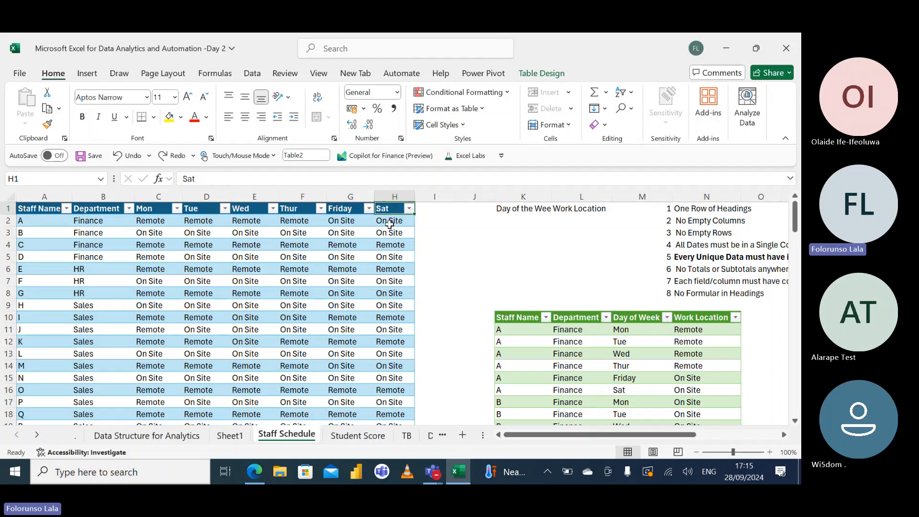
pyautogui.click(143, 193)
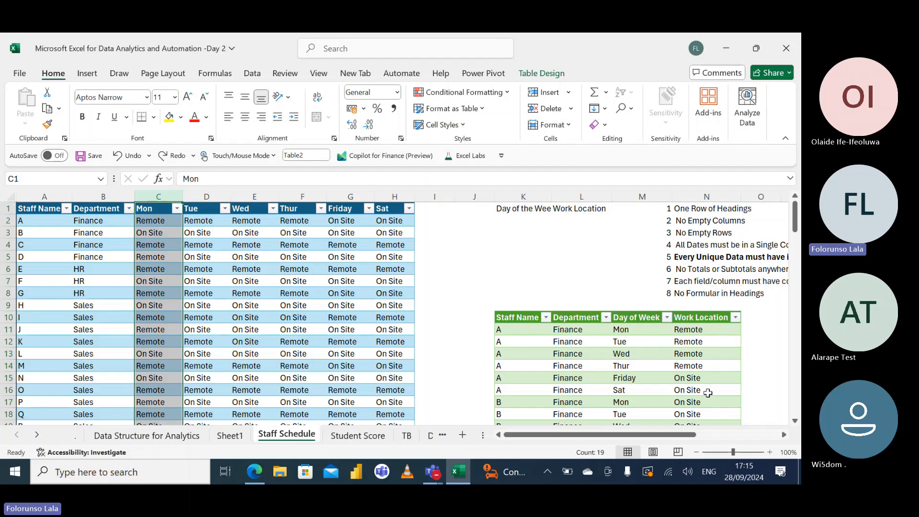
# Highlight the rule "All Dates must be in a Single Column" in cell N4 with a yellow fill
pyautogui.click(783, 434)
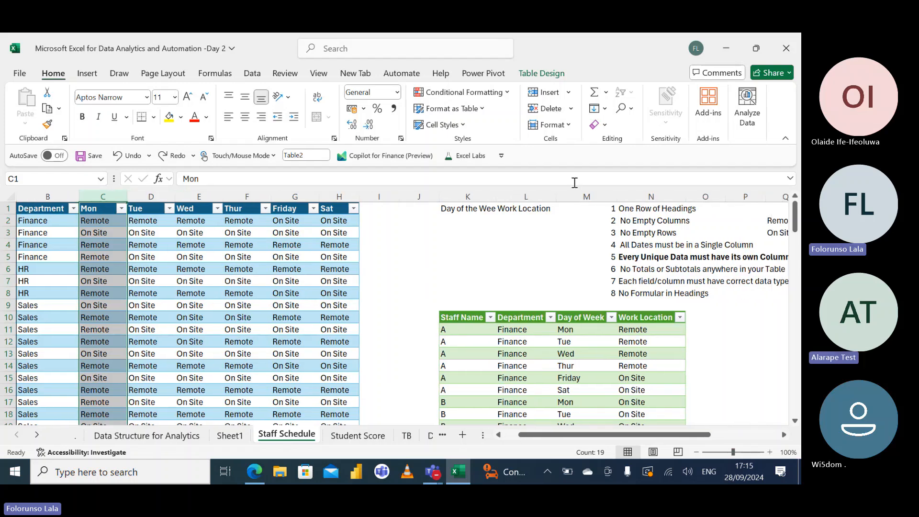
pyautogui.click(630, 246)
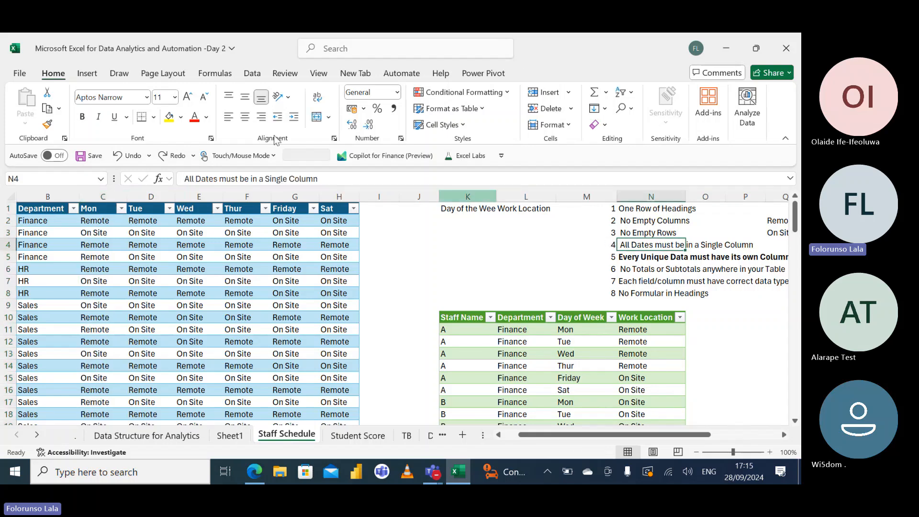
pyautogui.click(168, 117)
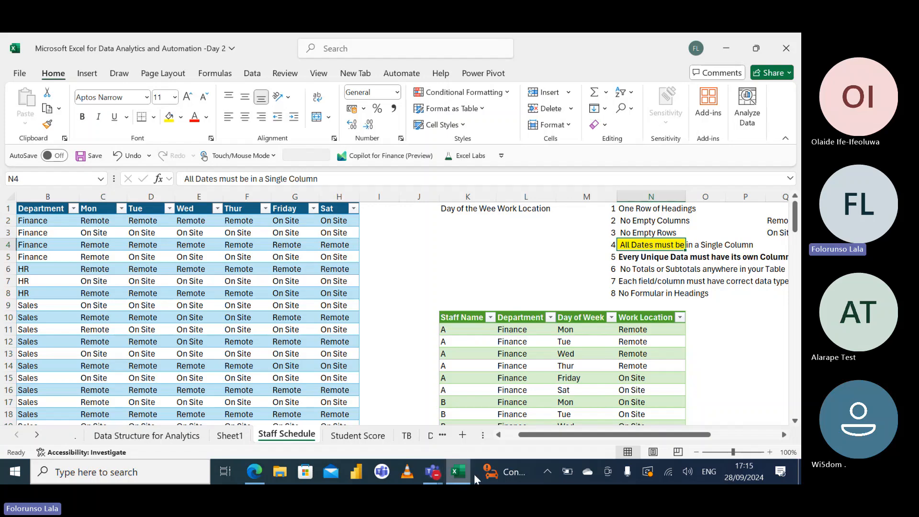
# Point out the Staff Name, Department and Mon columns of the staff schedule by selecting them together, and clear the selection
pyautogui.moveTo(587, 435); pyautogui.dragTo(572, 436)
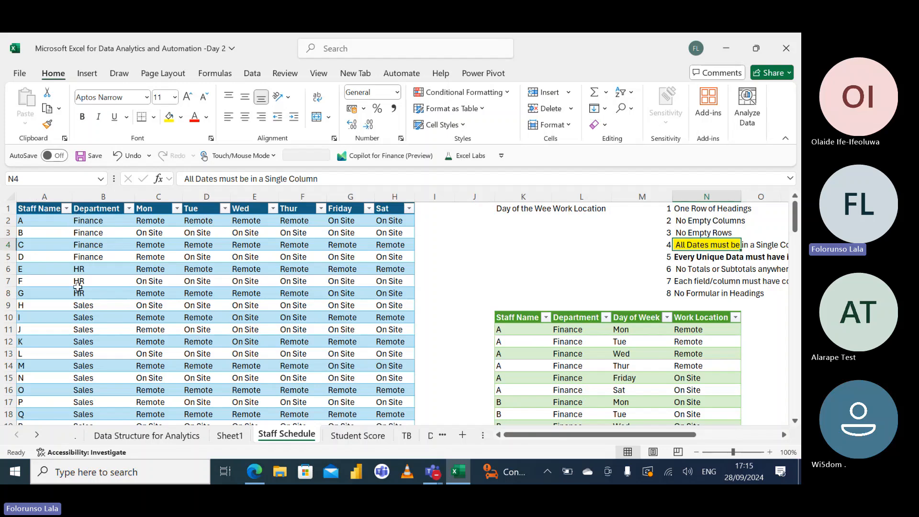
pyautogui.click(43, 194)
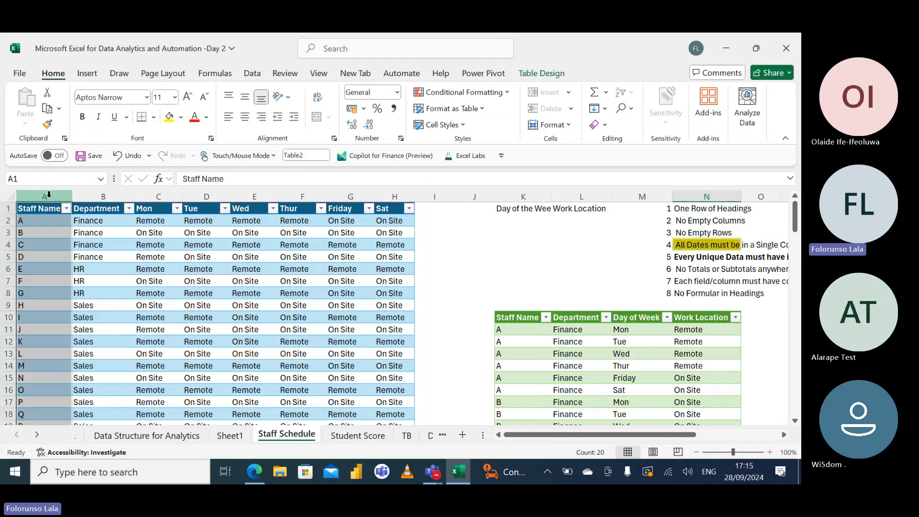
pyautogui.keyDown('ctrl'); pyautogui.click(103, 196); pyautogui.keyUp('ctrl')
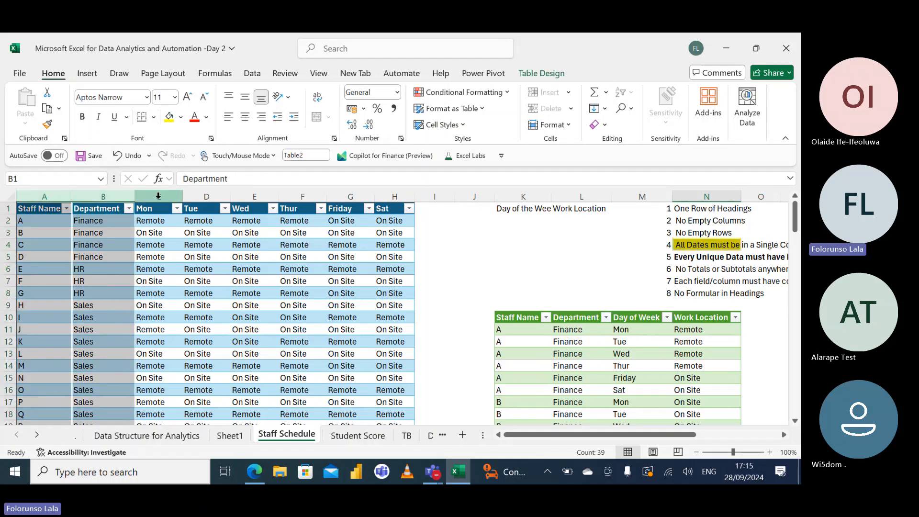
pyautogui.keyDown('ctrl'); pyautogui.click(158, 195); pyautogui.keyUp('ctrl')
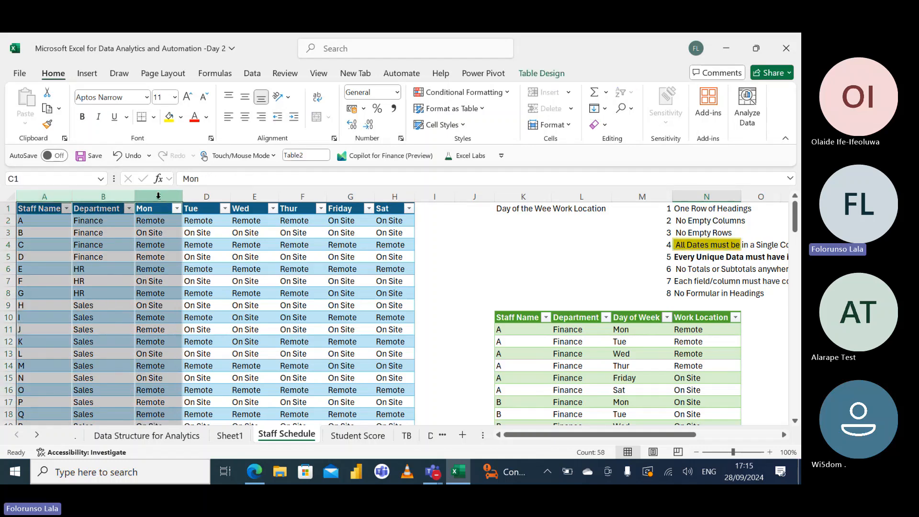
pyautogui.rightClick(167, 287)
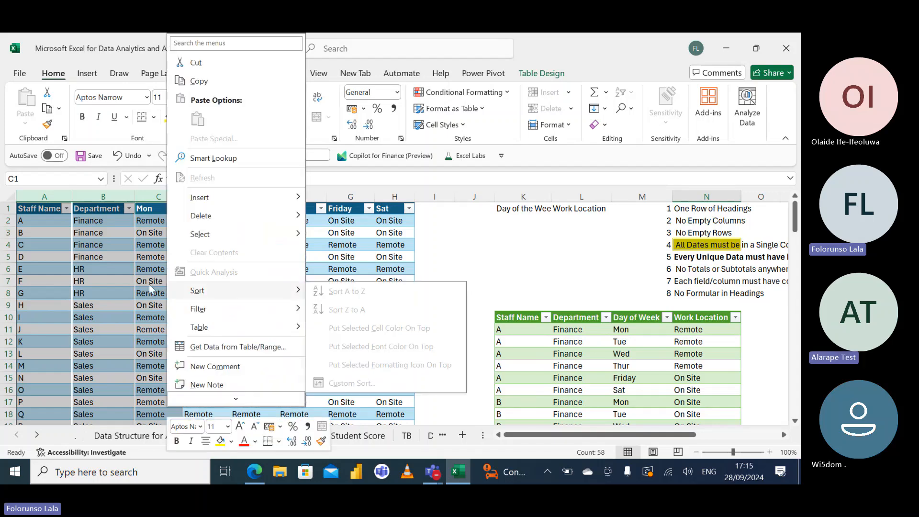
pyautogui.click(149, 283)
pyautogui.click(148, 284)
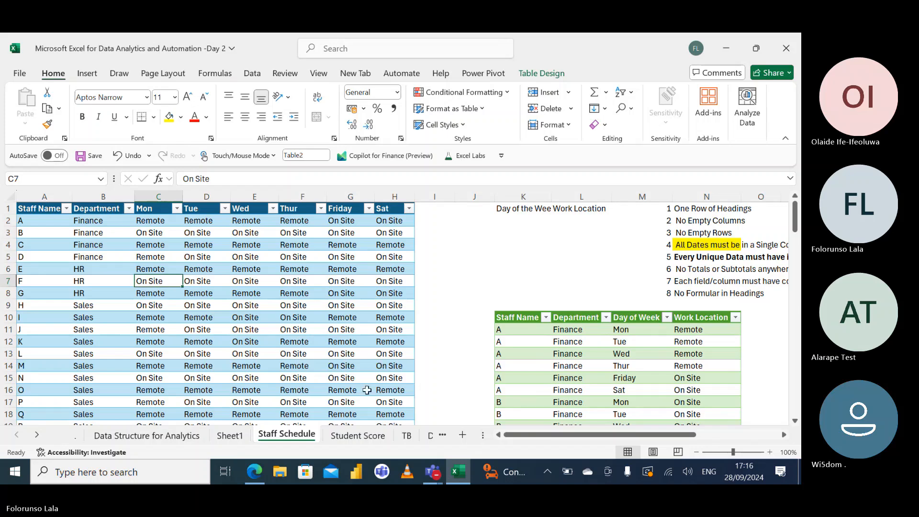
# Switch to the Student Score sheet and look through the first Math scores from cell B2
pyautogui.click(354, 436)
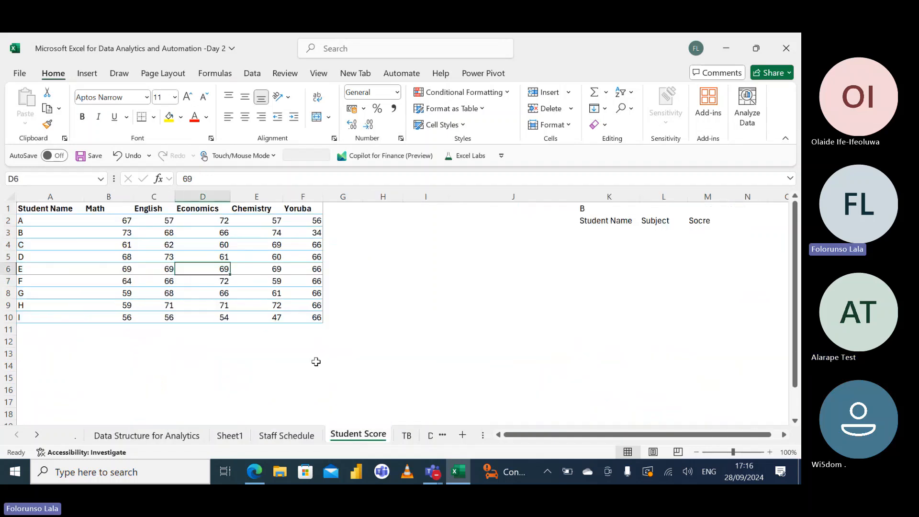
pyautogui.click(113, 222)
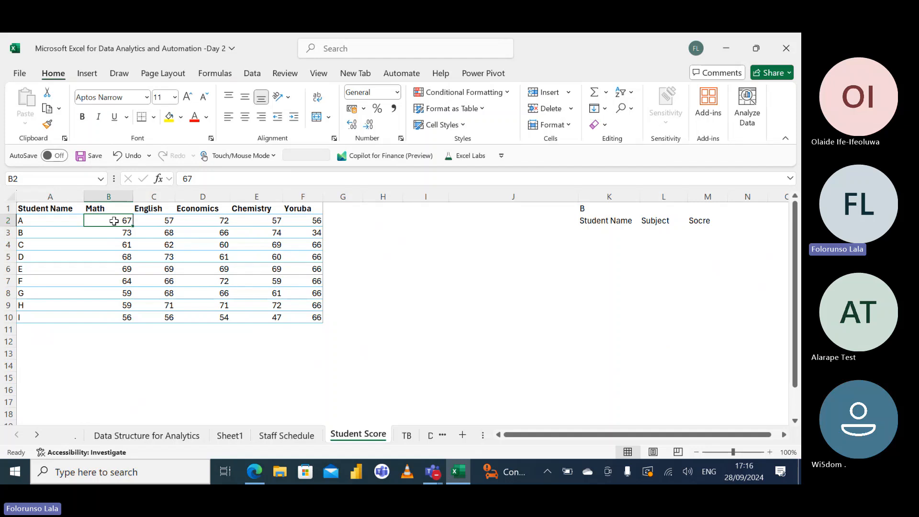
pyautogui.press('Down')
pyautogui.press('Down')
pyautogui.press('Up')
pyautogui.press('Up')
# Review the data structure rules on the Data Structure for Analytics sheet and in N1:N7 of the Staff Schedule sheet
pyautogui.click(147, 436)
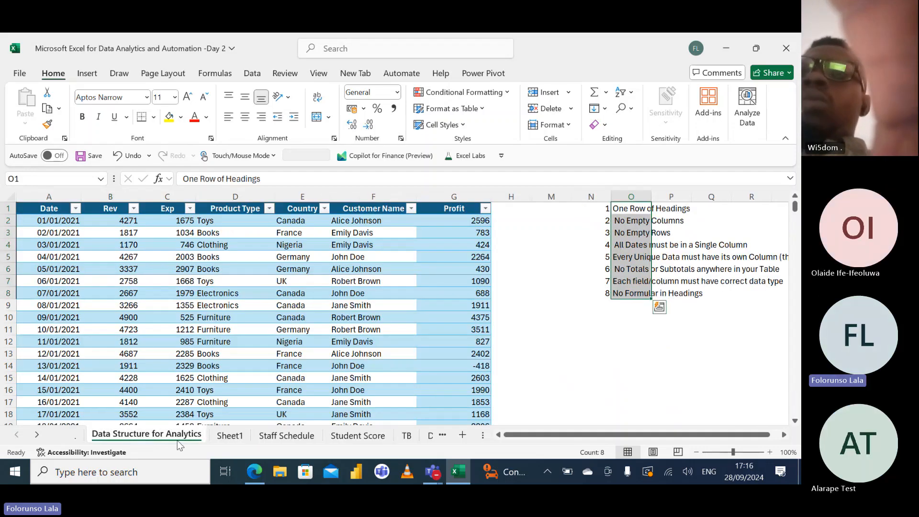
pyautogui.click(280, 440)
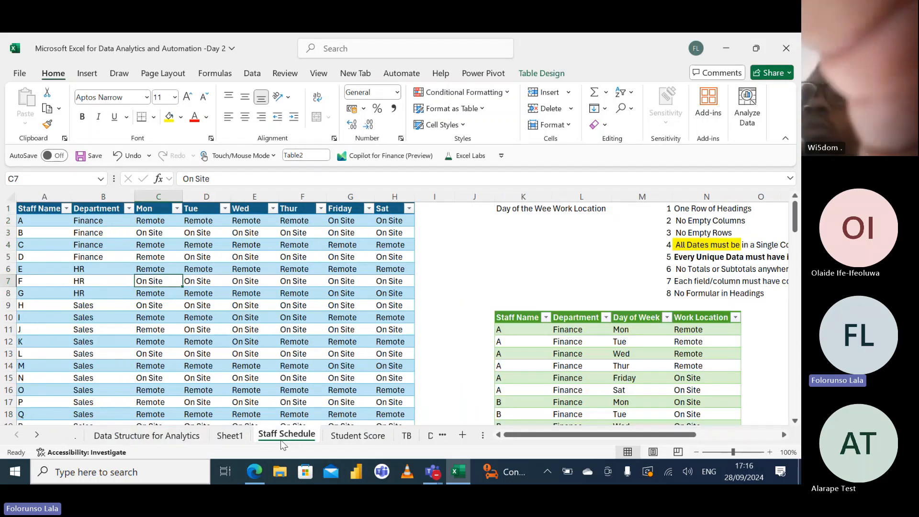
pyautogui.click(729, 209)
pyautogui.moveTo(706, 223); pyautogui.dragTo(706, 283)
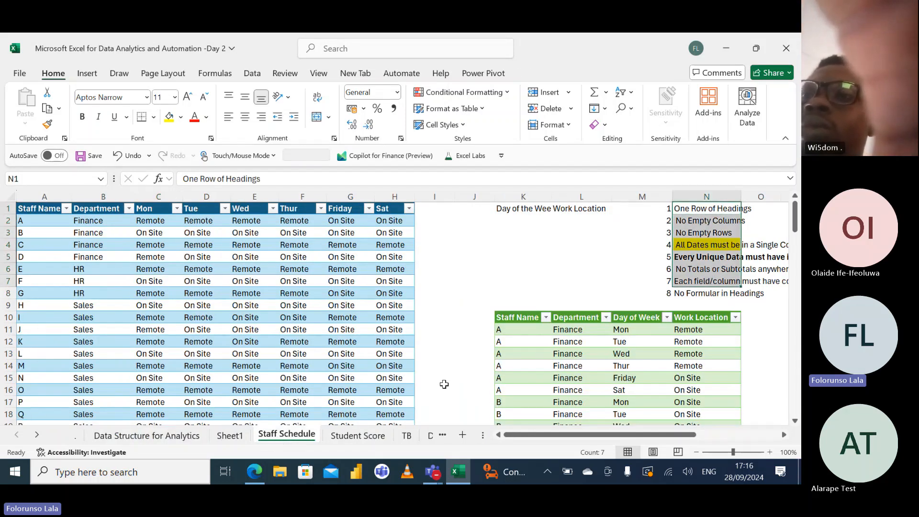
# Return to the Student Score sheet and examine the Student Name and Math columns, including the Math header
pyautogui.click(359, 436)
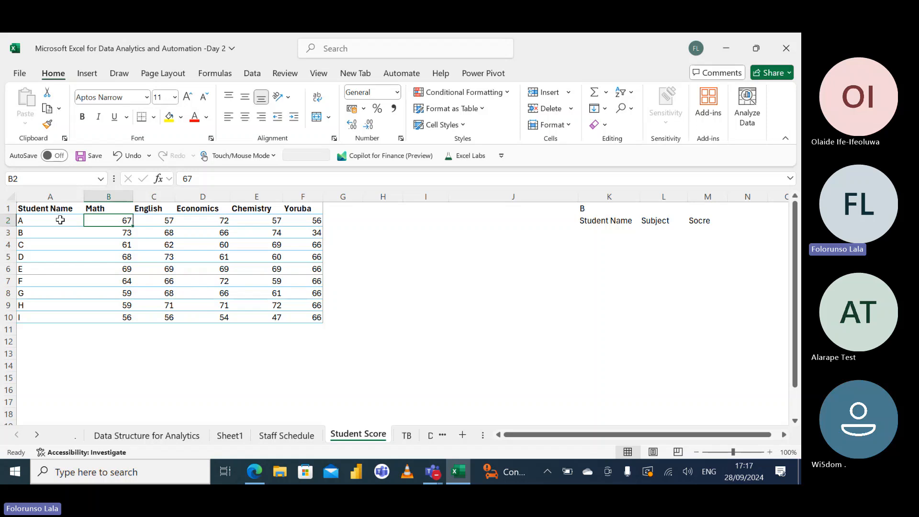
pyautogui.click(60, 193)
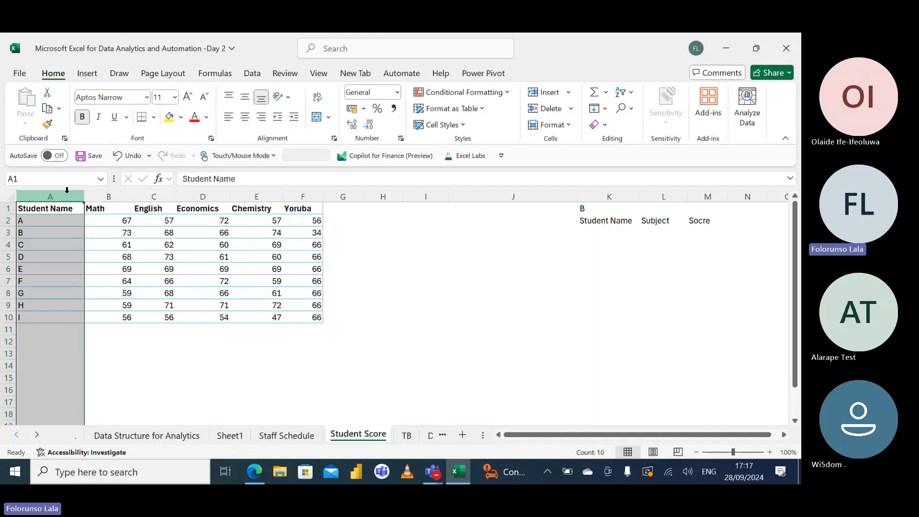
pyautogui.click(106, 194)
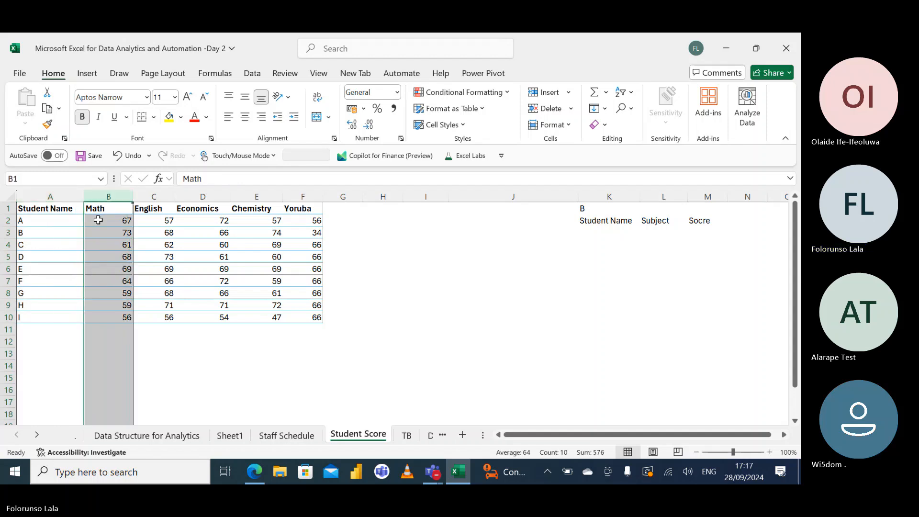
pyautogui.click(103, 209)
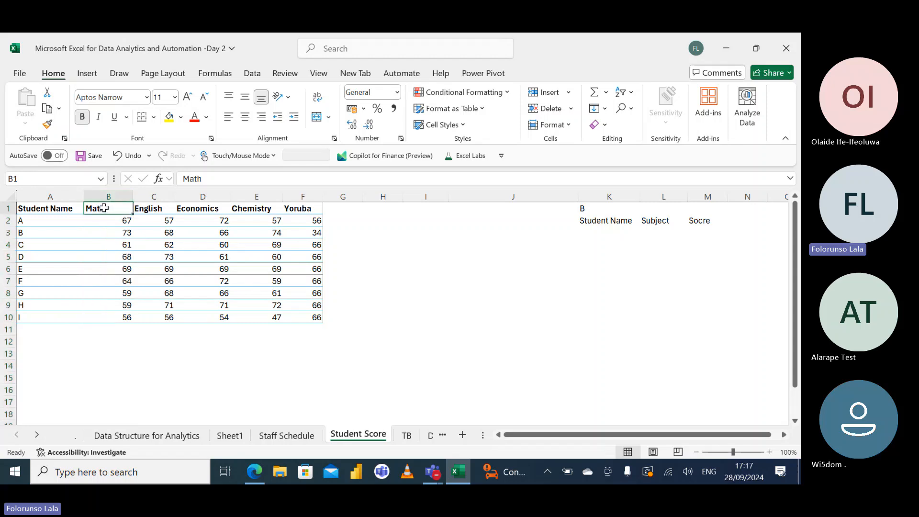
pyautogui.click(106, 193)
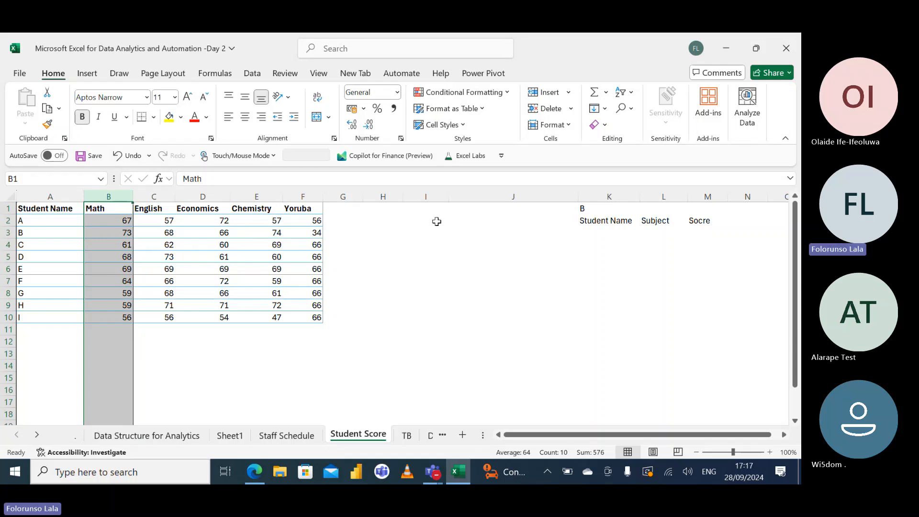
# Enter the bold heading "Student Name" in cell I1 of the Student Score sheet
pyautogui.click(440, 219)
pyautogui.click(435, 207)
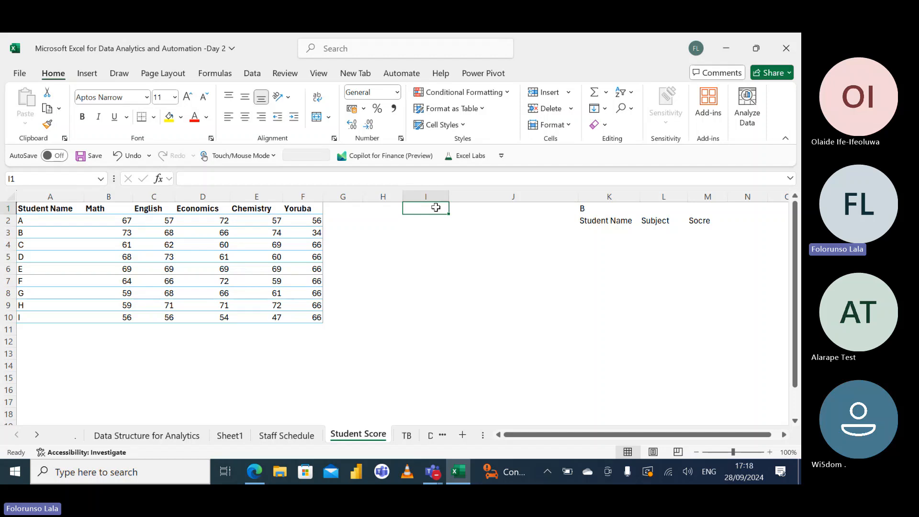
pyautogui.write('Studen')
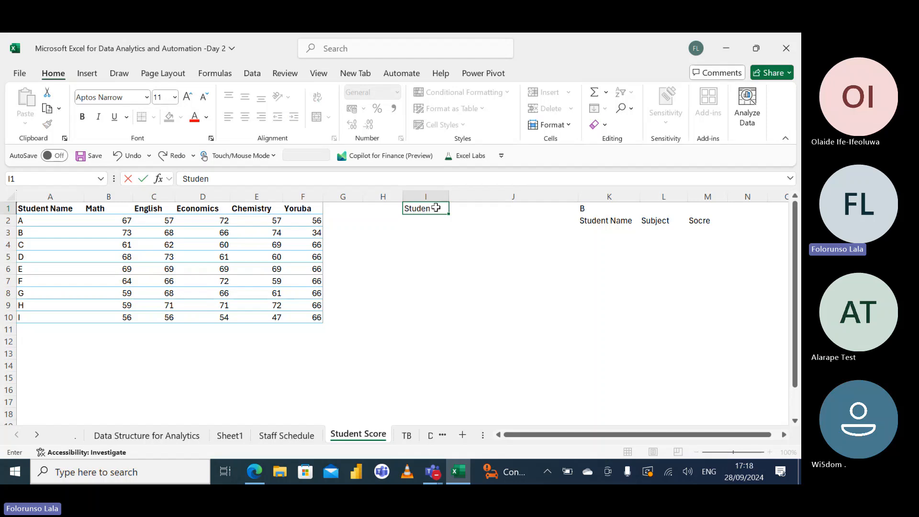
pyautogui.write('t')
pyautogui.hotkey('ctrl', 'Return')
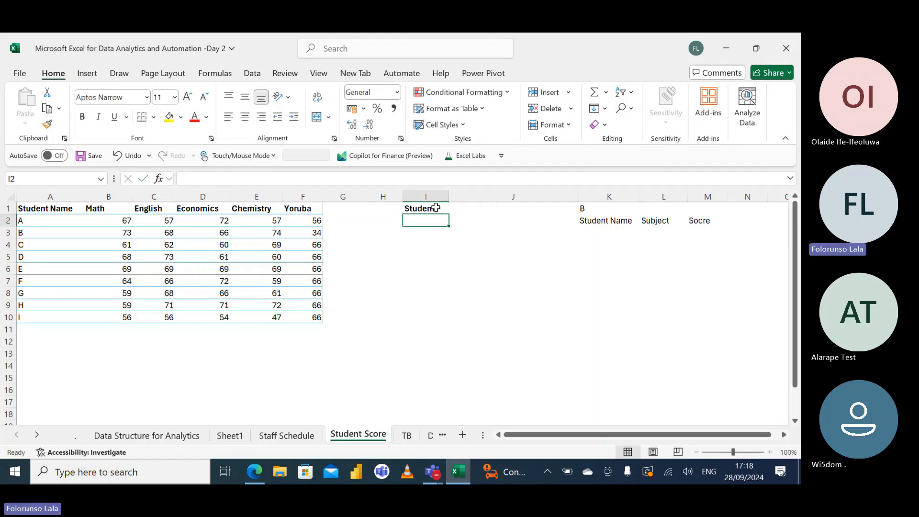
pyautogui.hotkey('ctrl', 'b')
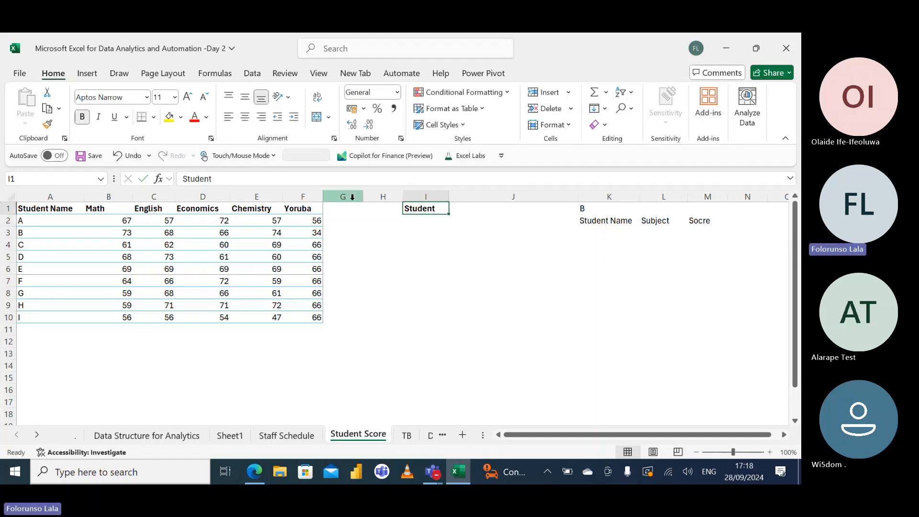
pyautogui.click(268, 186)
pyautogui.write('Name')
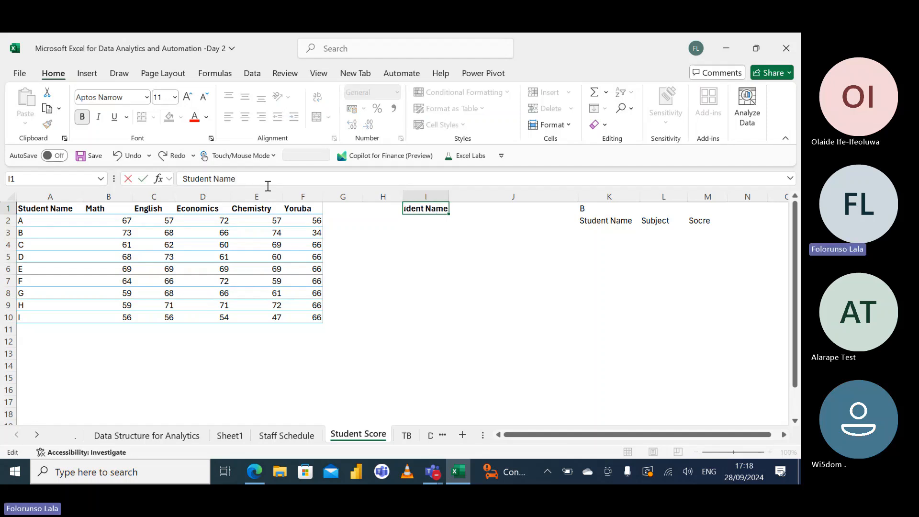
pyautogui.press('Return')
pyautogui.press('Up')
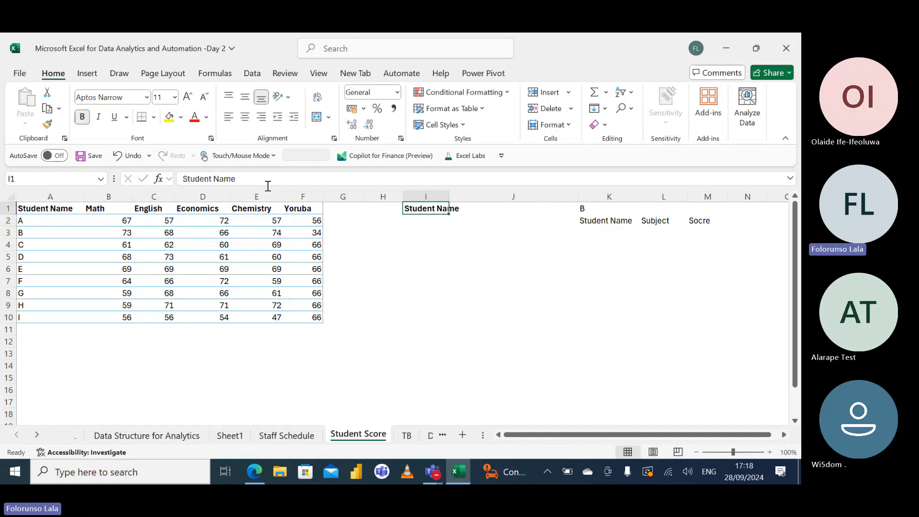
# Enter "Subject" as the heading in cell J1 and autofit column I to its contents
pyautogui.press('Right')
pyautogui.write('Score')
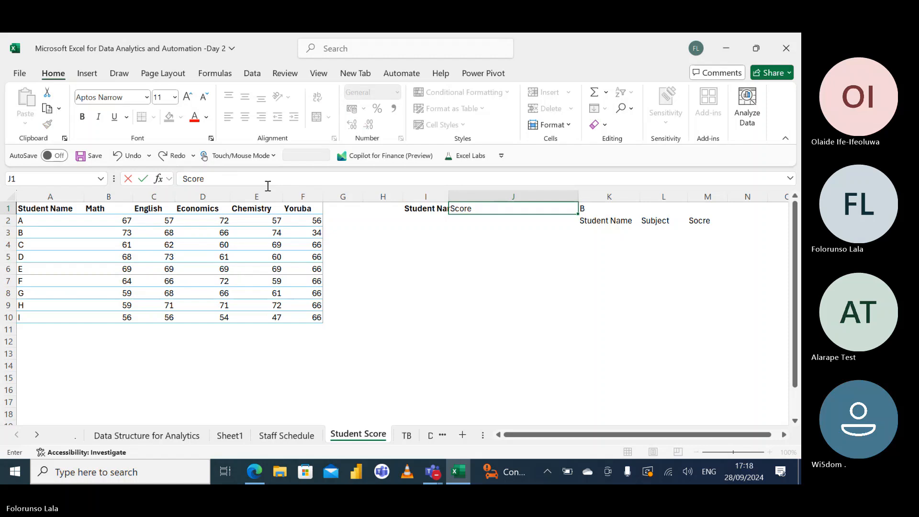
pyautogui.press('Right')
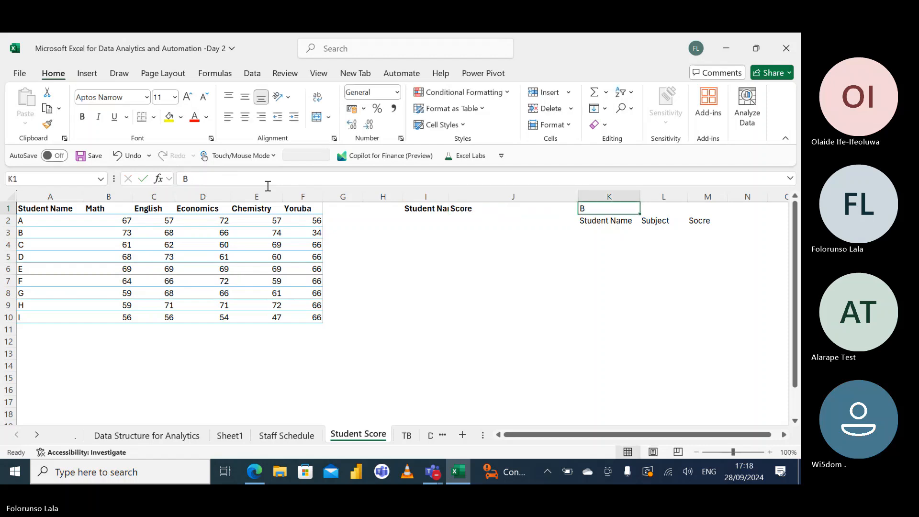
pyautogui.press('Left')
pyautogui.write('S')
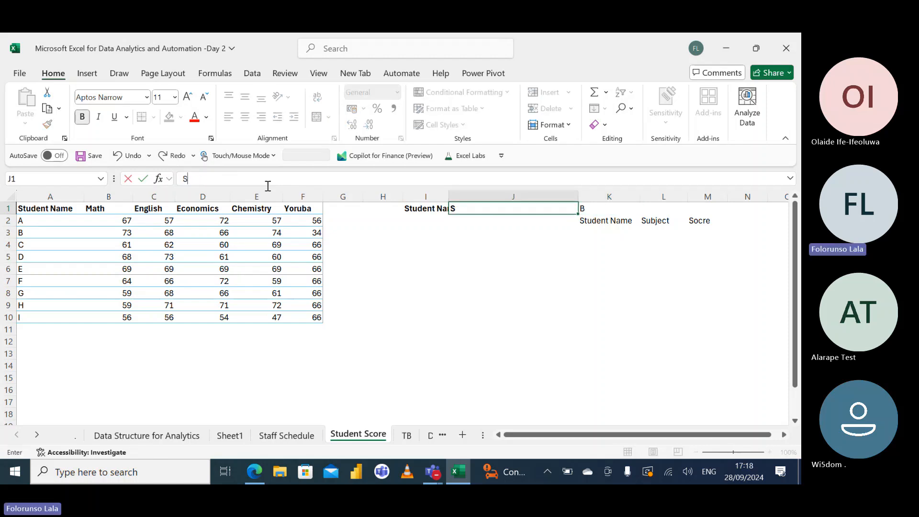
pyautogui.write('ubject')
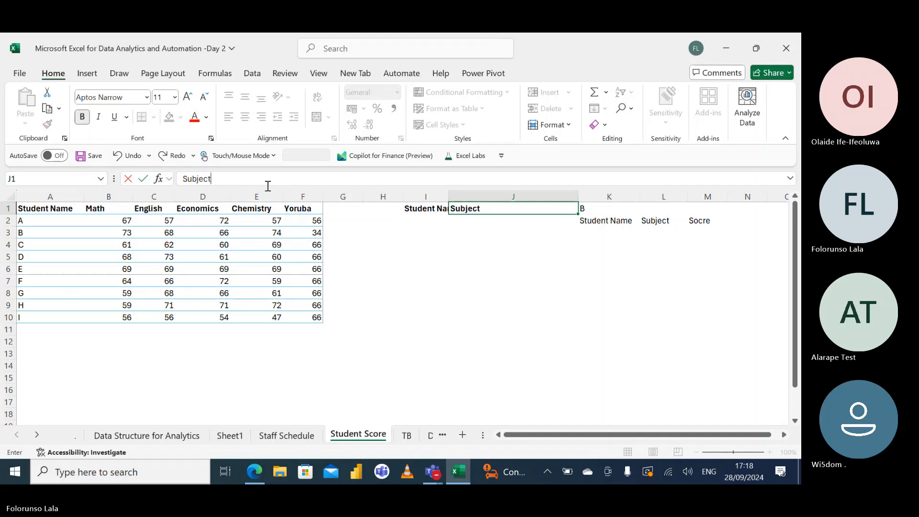
pyautogui.press('Return')
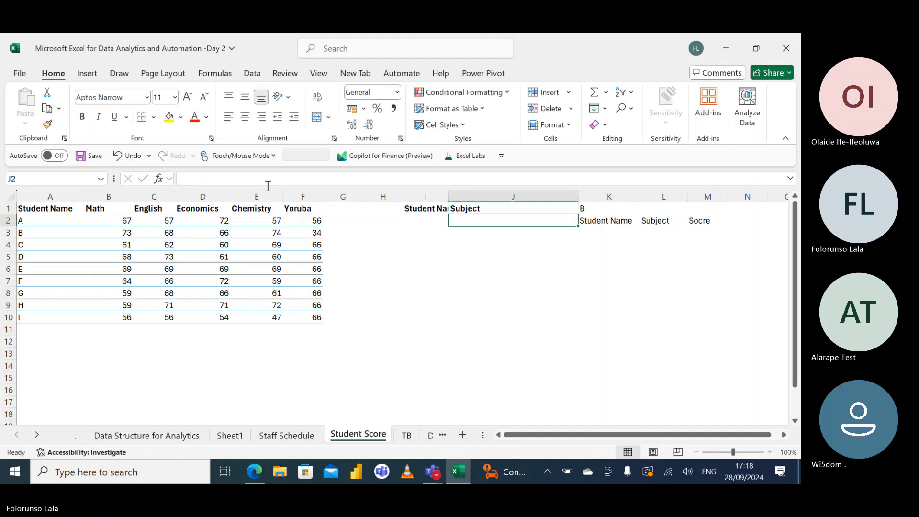
pyautogui.doubleClick(452, 198)
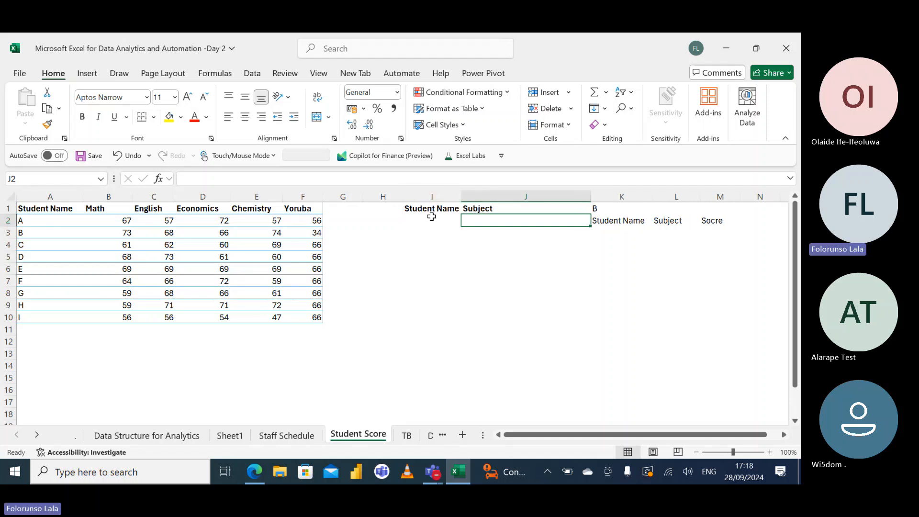
# Point out the source score table A1:F10 and the new Student Name heading in I1 by selecting each
pyautogui.click(39, 209)
pyautogui.moveTo(39, 209); pyautogui.dragTo(302, 317)
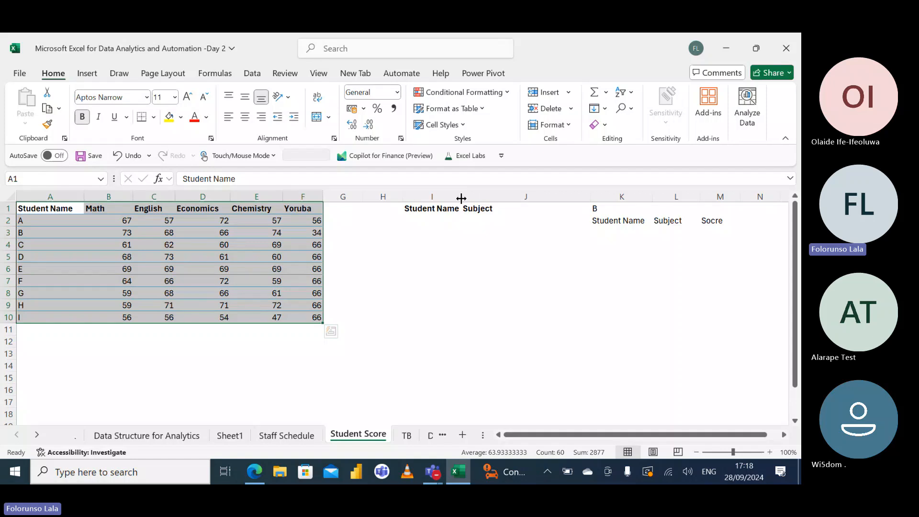
pyautogui.click(429, 211)
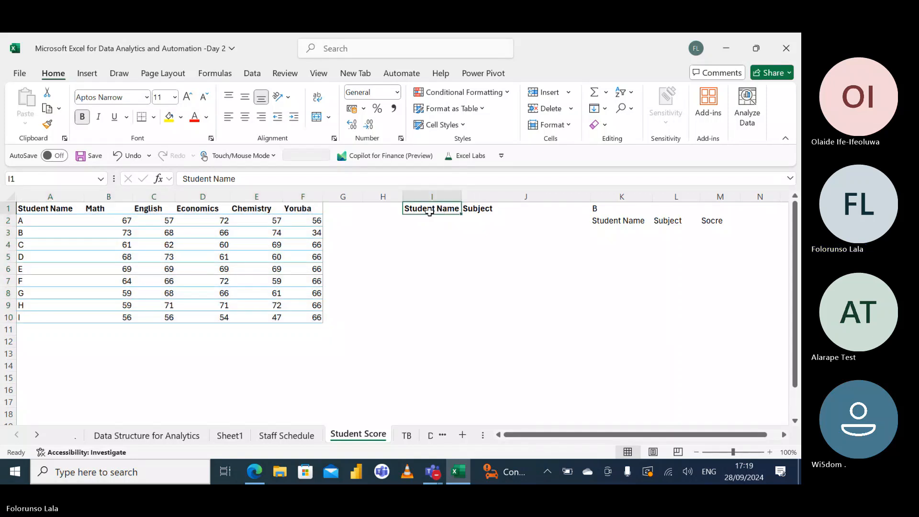
# Insert a blank column before column K and copy the Subject heading from J1 into K1
pyautogui.click(474, 209)
pyautogui.rightClick(606, 196)
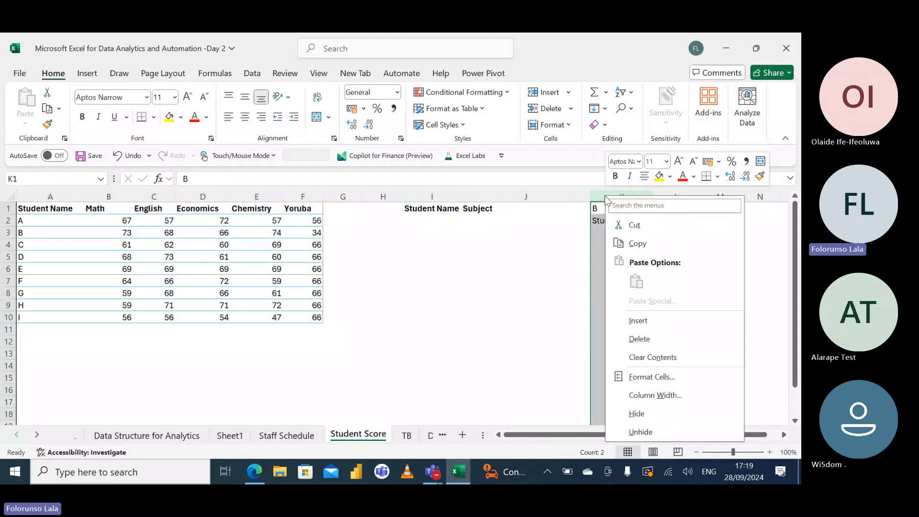
pyautogui.click(638, 320)
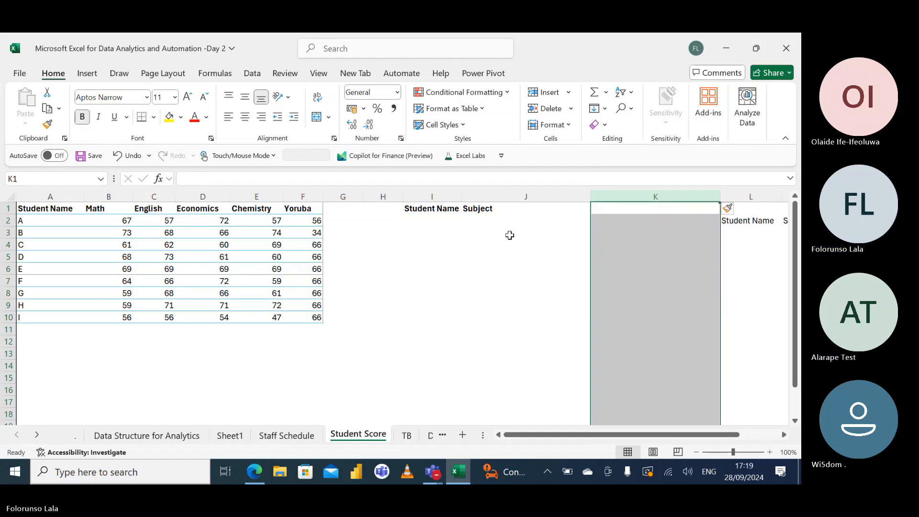
pyautogui.click(478, 212)
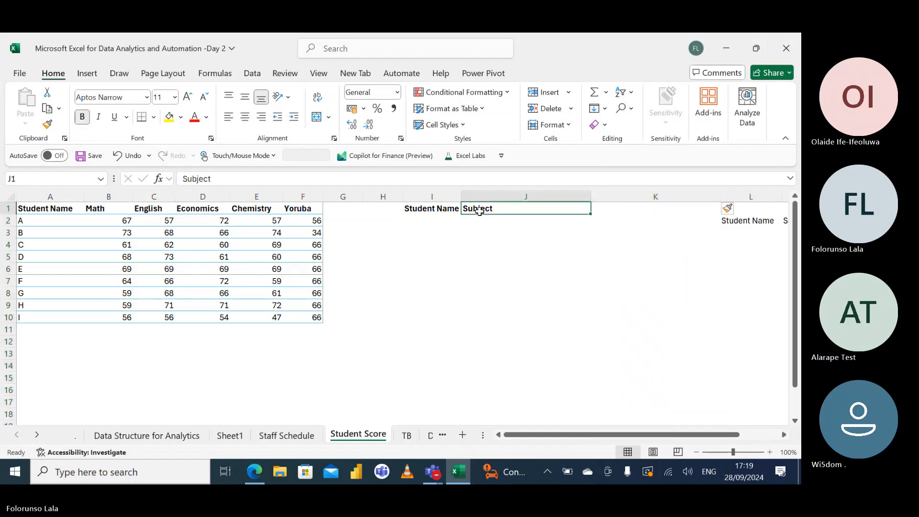
pyautogui.hotkey('ctrl', 'c')
pyautogui.click(596, 209)
pyautogui.hotkey('ctrl', 'v')
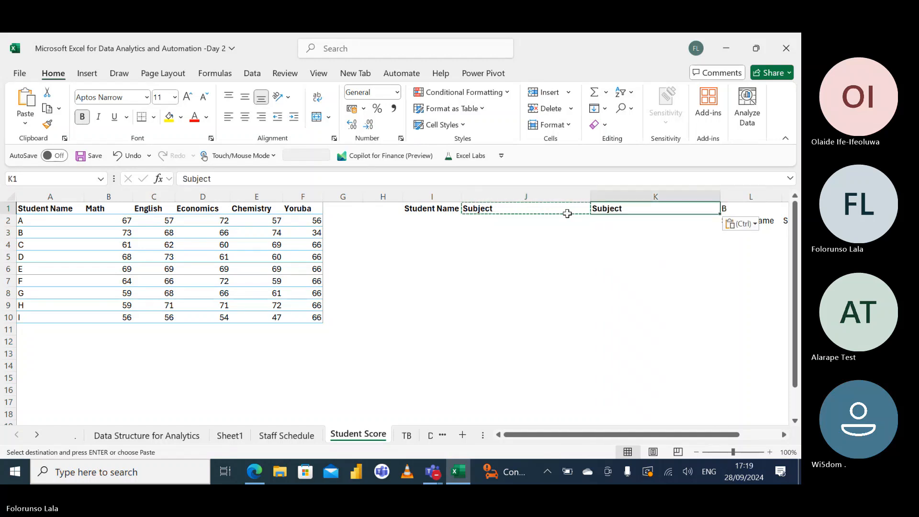
# Replace the heading in J1 with "Student Score" and autofit column J to its contents
pyautogui.click(521, 210)
pyautogui.write('sTUDENT ')
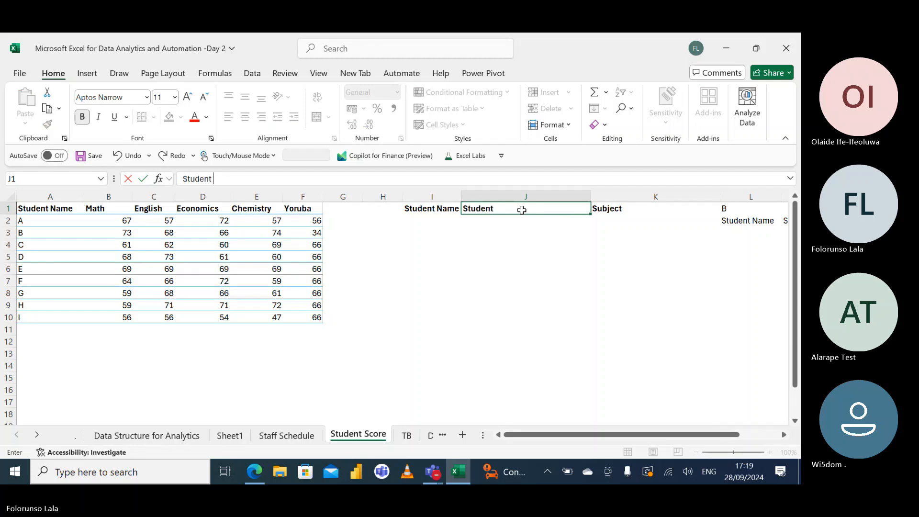
pyautogui.write('Score')
pyautogui.press('Return')
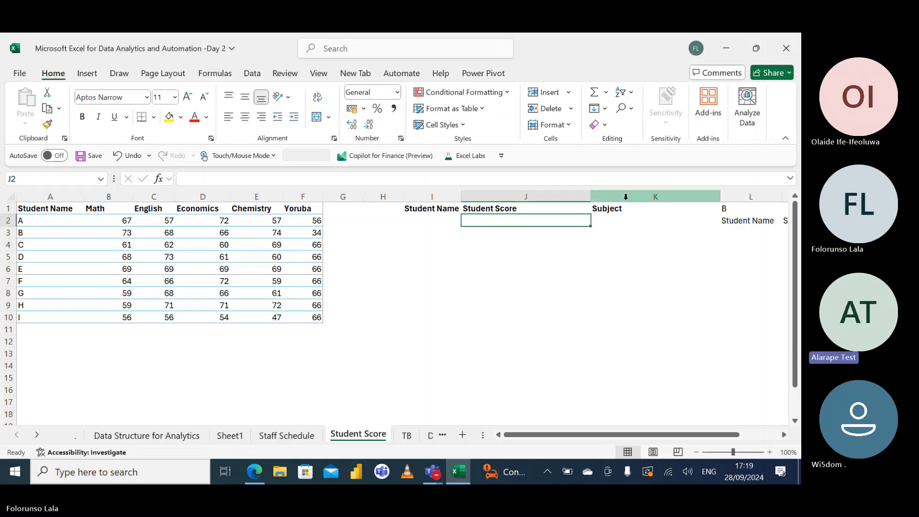
pyautogui.doubleClick(591, 196)
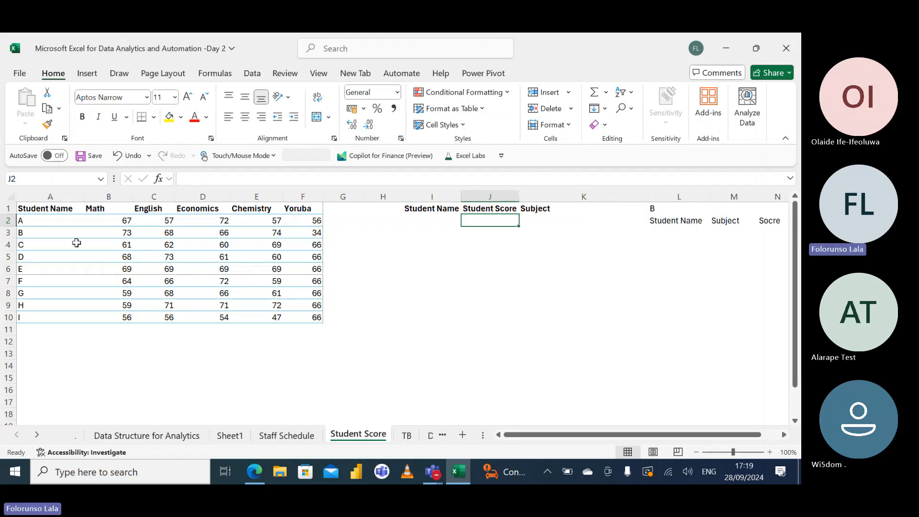
# Compare the source score table A1:F10 with the unpivoted table on the Staff Schedule sheet, ending back on the Student Score sheet
pyautogui.moveTo(48, 209); pyautogui.dragTo(308, 311)
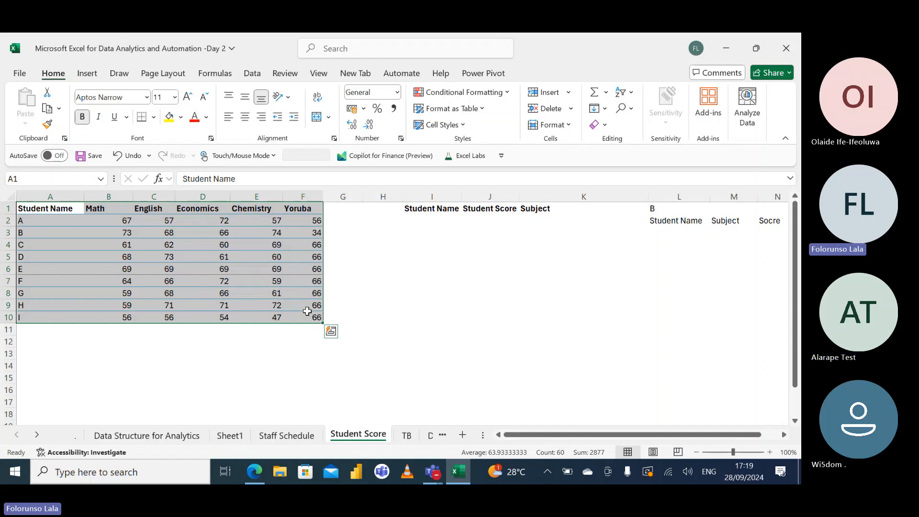
pyautogui.click(270, 437)
pyautogui.scroll(-14, 571, 336)
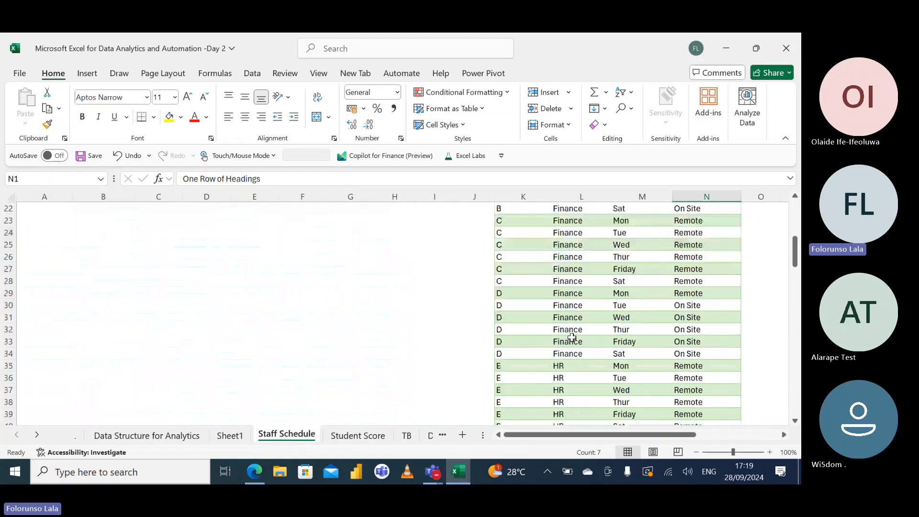
pyautogui.scroll(-20, 571, 337)
pyautogui.scroll(12, 563, 332)
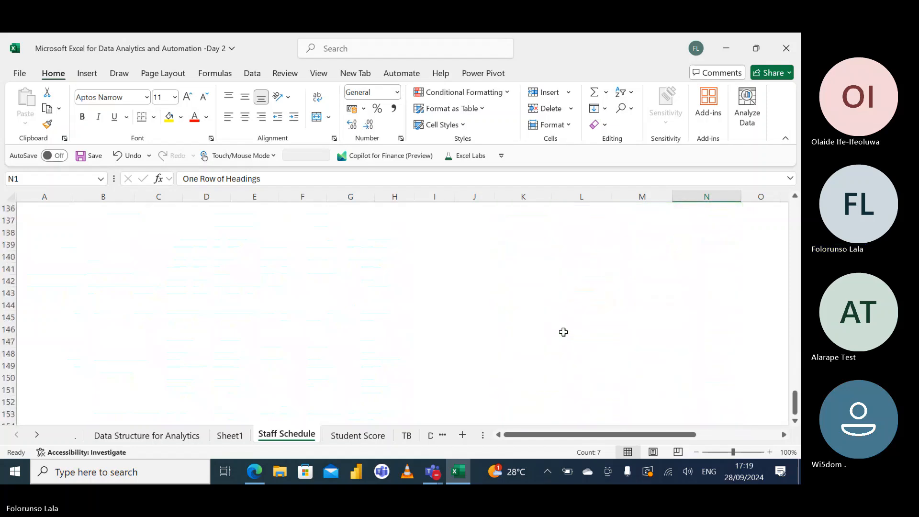
pyautogui.scroll(20, 562, 331)
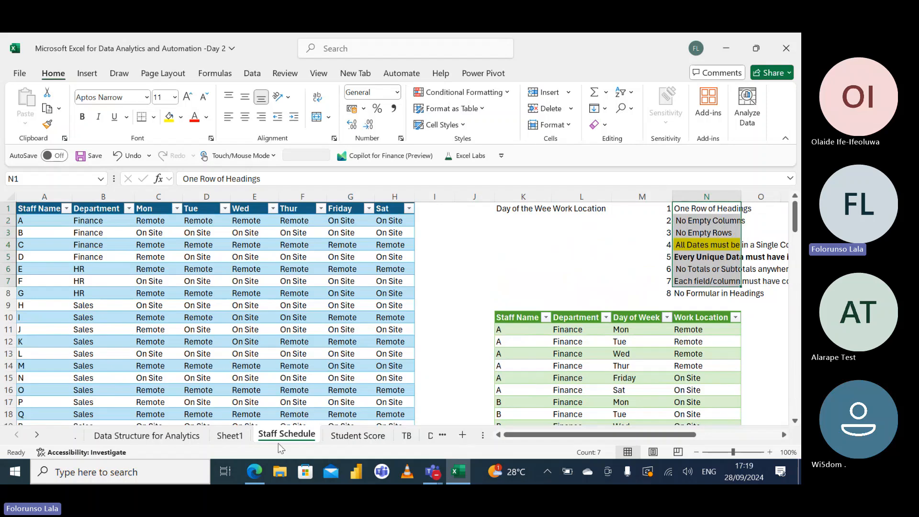
pyautogui.click(357, 435)
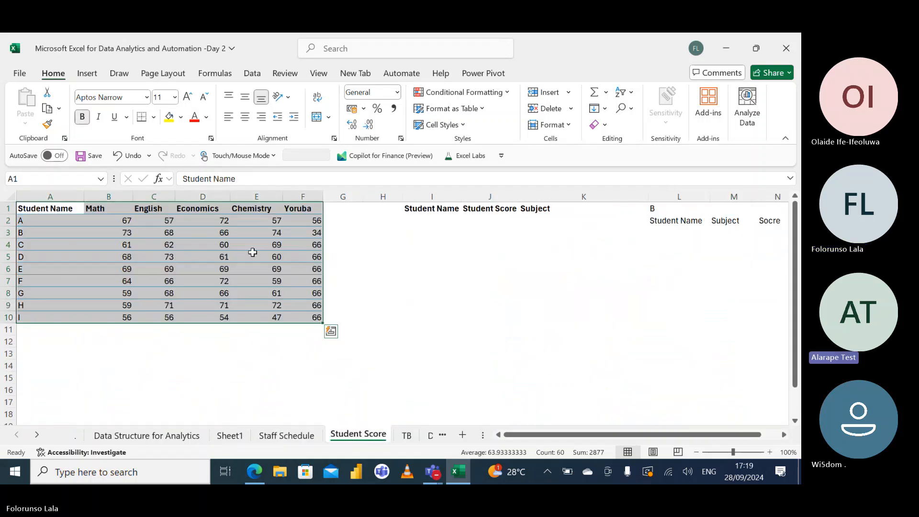
# Load the score range A1:F10 into Power Query as a table with headers
pyautogui.click(190, 231)
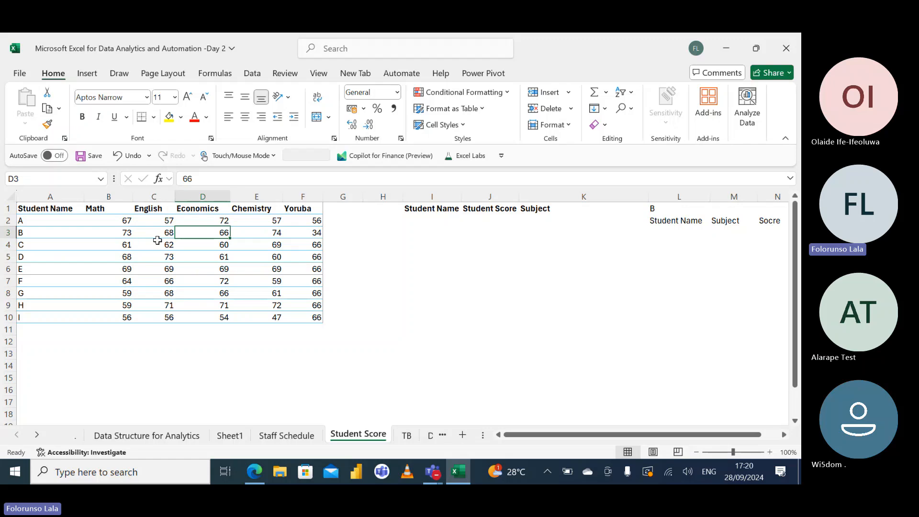
pyautogui.click(159, 257)
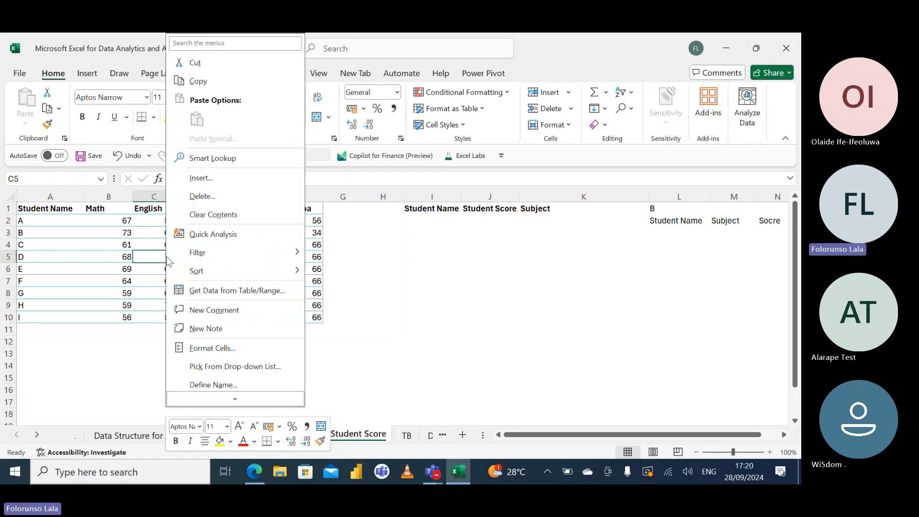
pyautogui.click(208, 291)
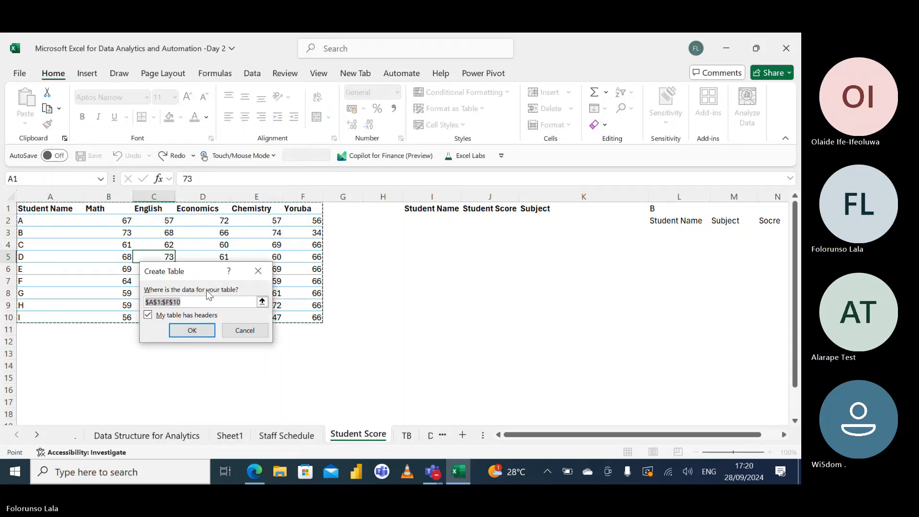
pyautogui.click(194, 330)
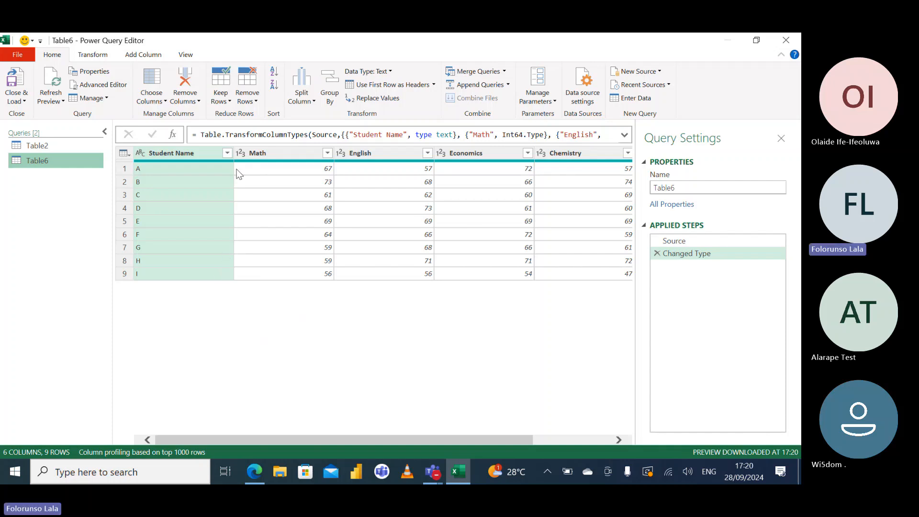
# Check the Table2 query for reference, then unpivot all columns other than Student Name in the Table6 query
pyautogui.click(47, 146)
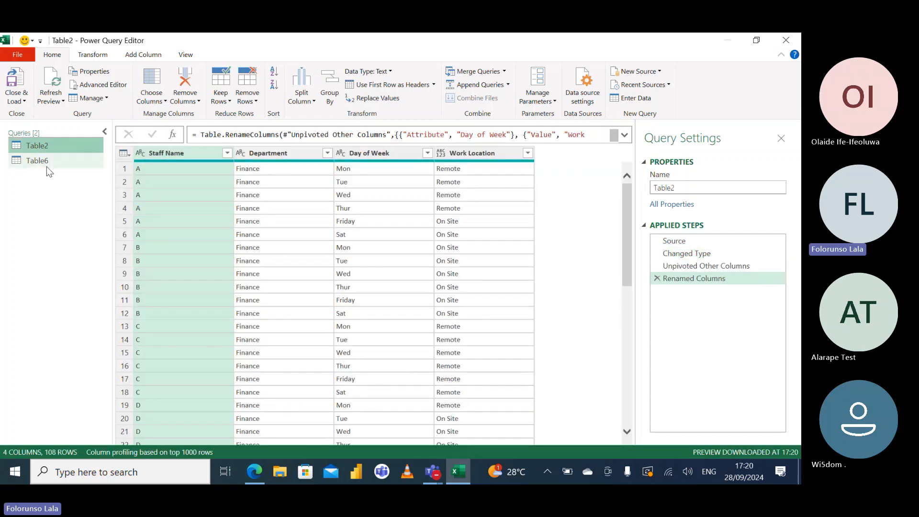
pyautogui.click(47, 165)
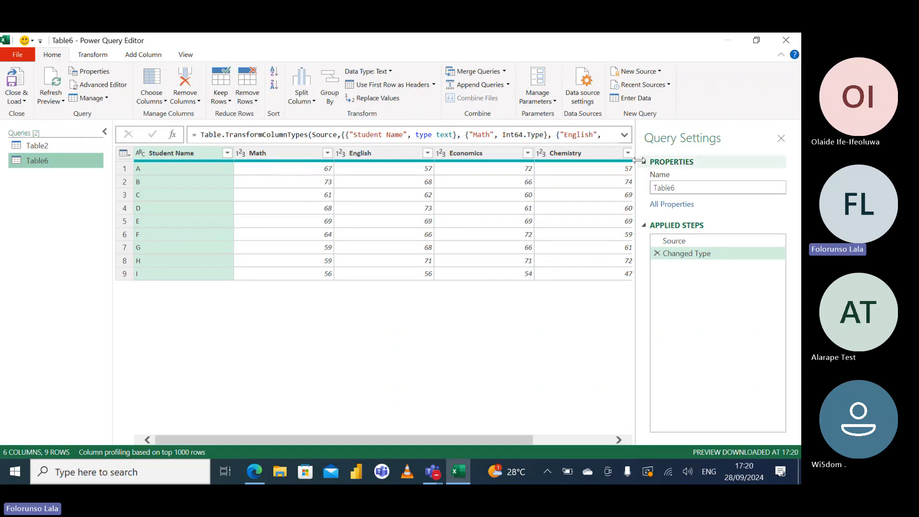
pyautogui.rightClick(177, 157)
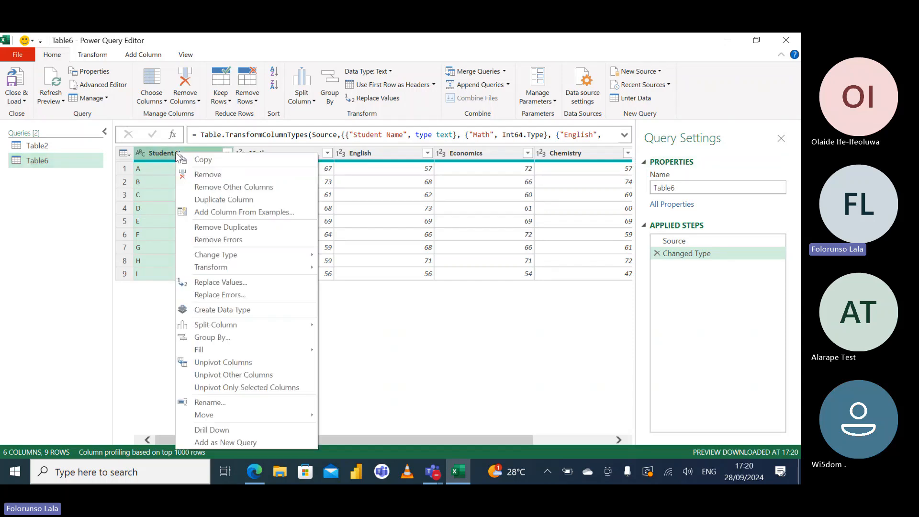
pyautogui.click(245, 376)
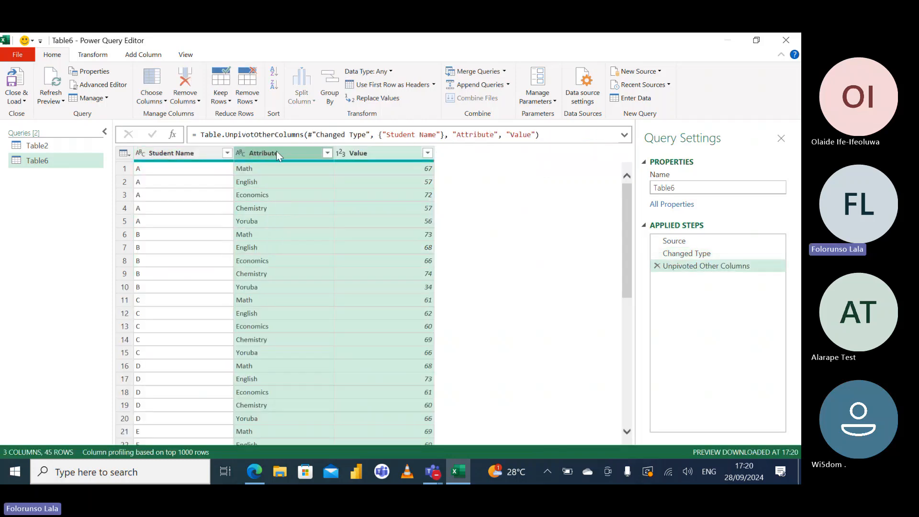
# Rename the Attribute column of the Table6 query to "Subject"
pyautogui.doubleClick(277, 152)
pyautogui.press('BackSpace')
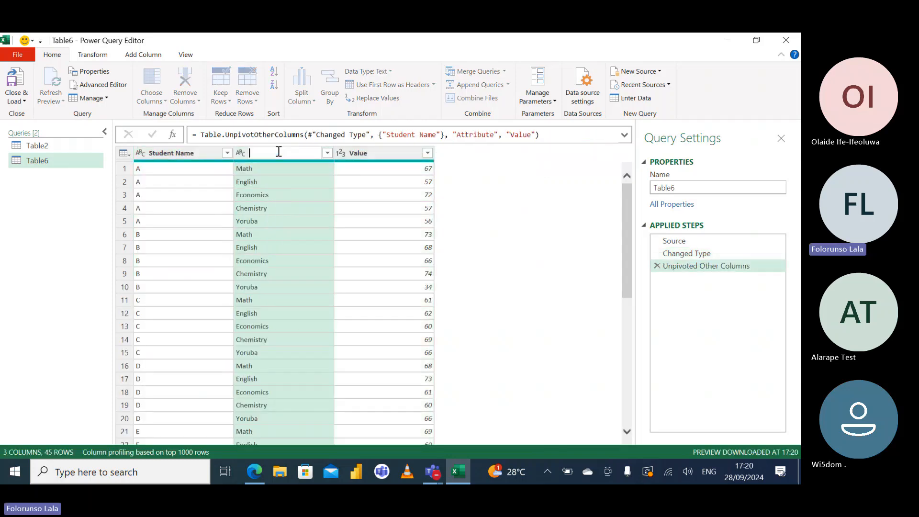
pyautogui.write('Subject')
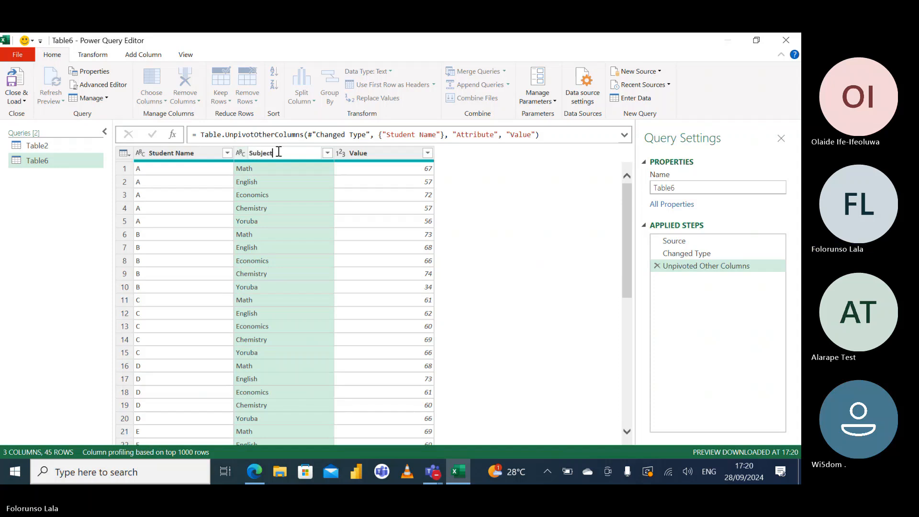
pyautogui.press('Return')
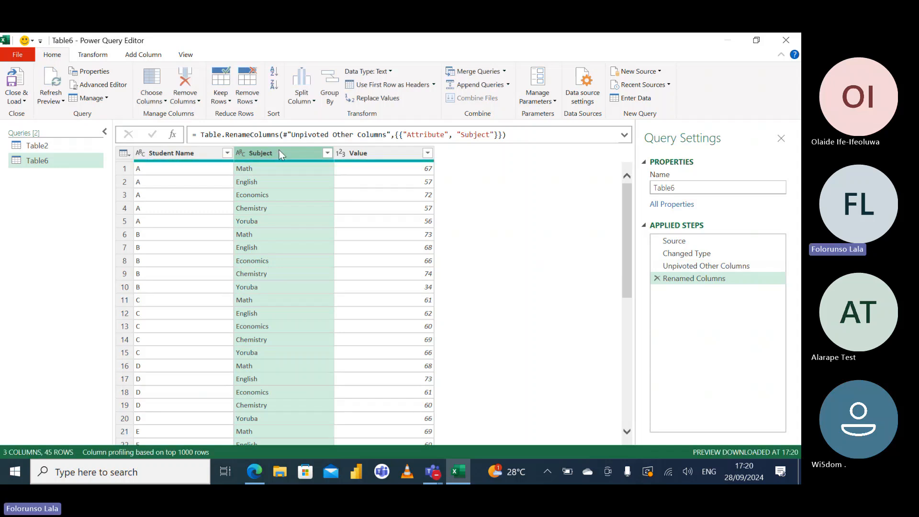
# Rename the Value column of the Table6 query to "Student Score"
pyautogui.doubleClick(355, 155)
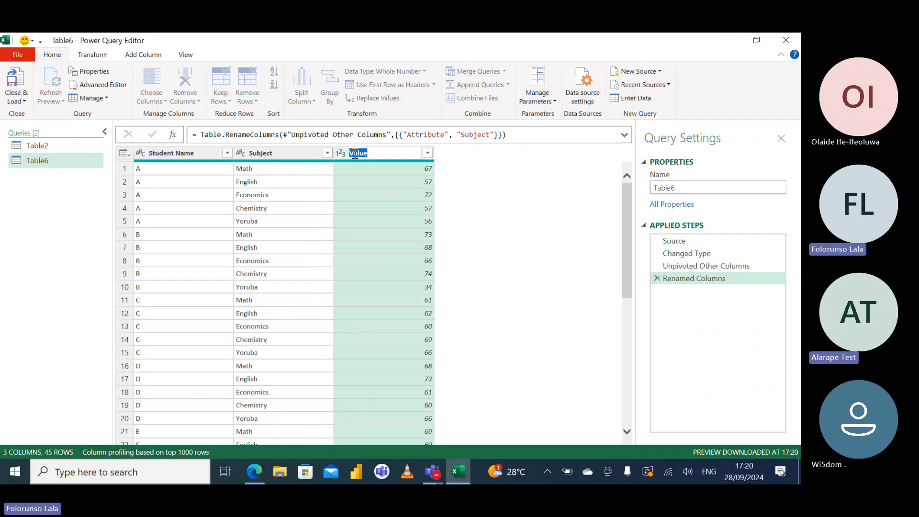
pyautogui.write('S')
pyautogui.press('BackSpace')
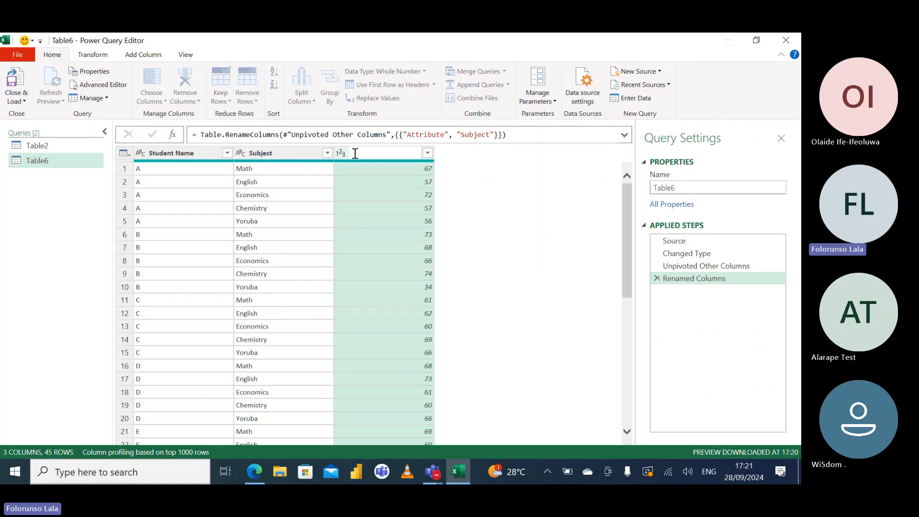
pyautogui.write('ST')
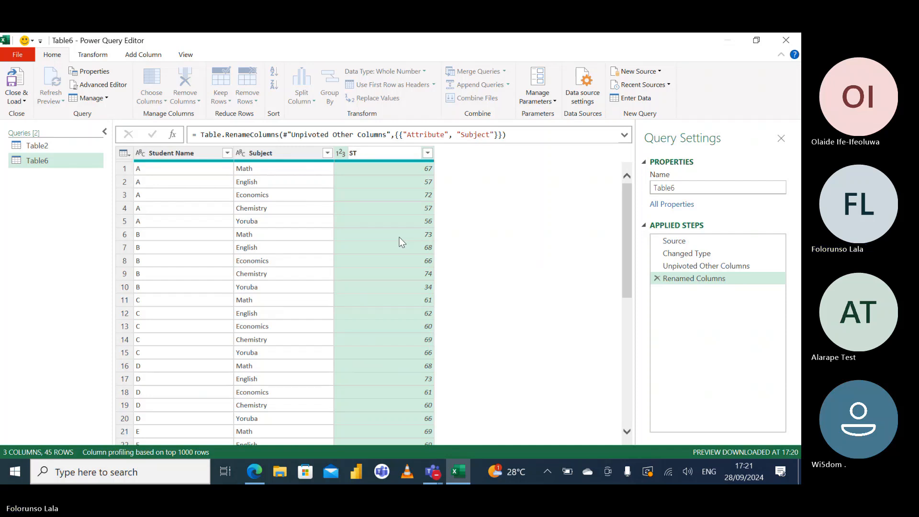
pyautogui.press('BackSpace')
pyautogui.write('tudent Score')
pyautogui.press('Return')
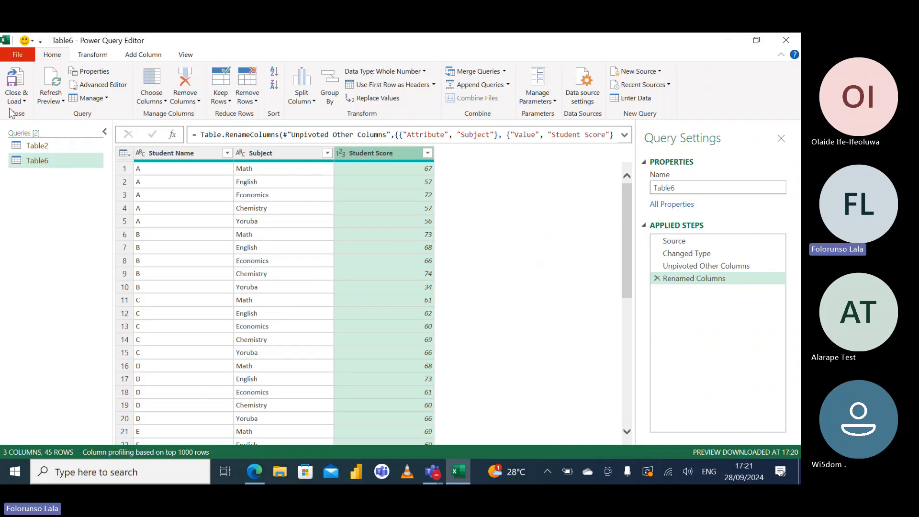
# Load the query as a table into the existing Student Score sheet at cell I6 and close the Queries & Connections pane
pyautogui.click(24, 101)
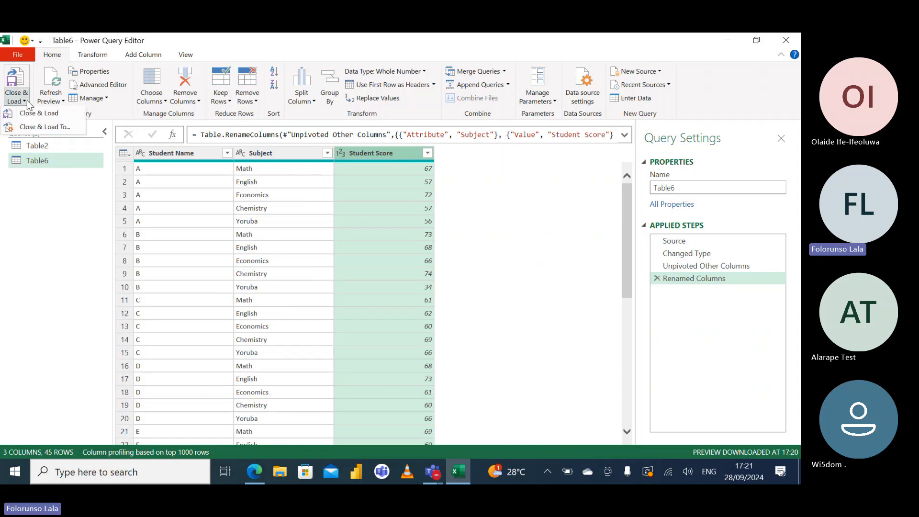
pyautogui.click(44, 127)
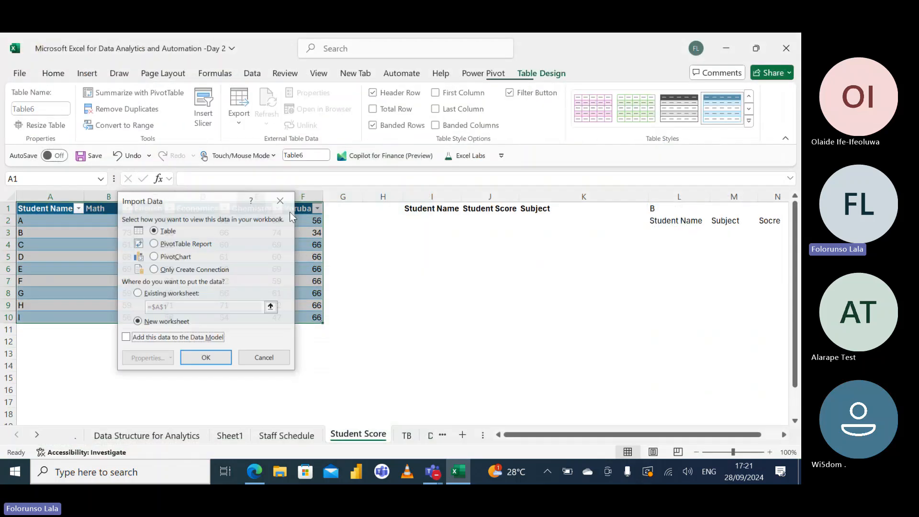
pyautogui.click(138, 293)
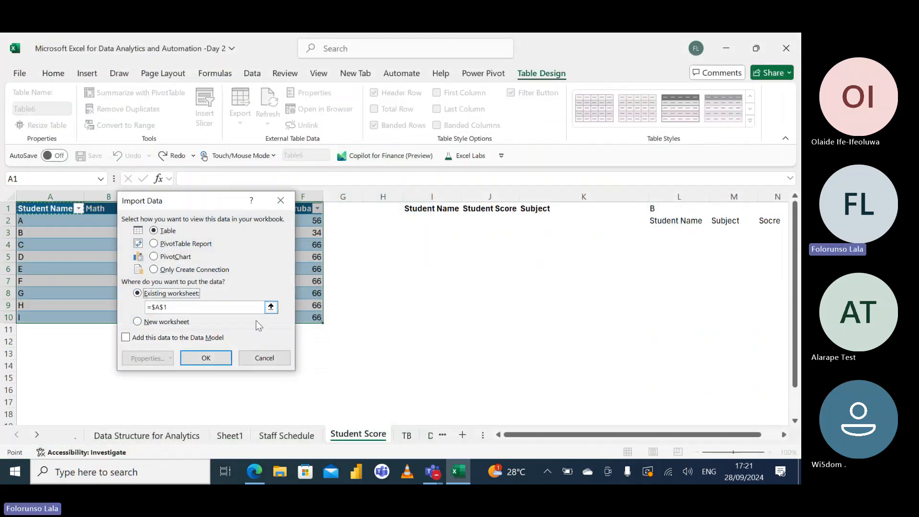
pyautogui.click(271, 306)
pyautogui.click(420, 273)
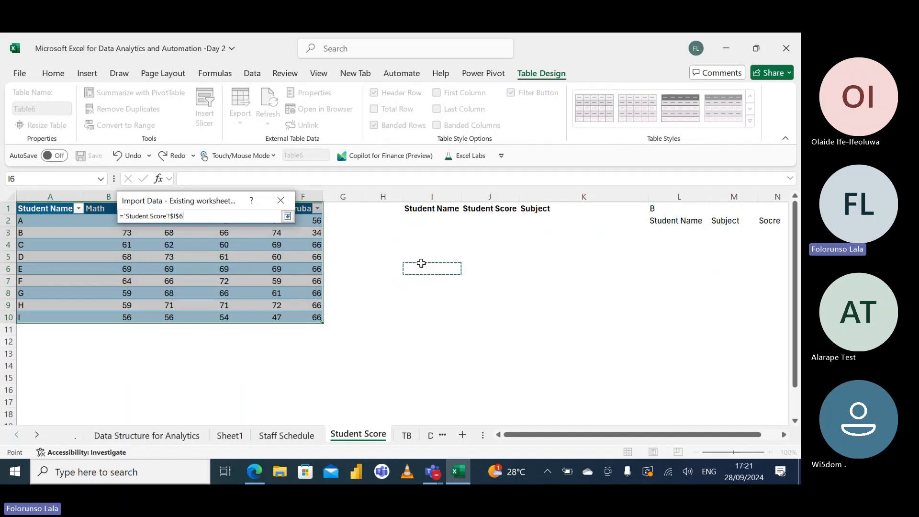
pyautogui.click(287, 216)
pyautogui.click(199, 363)
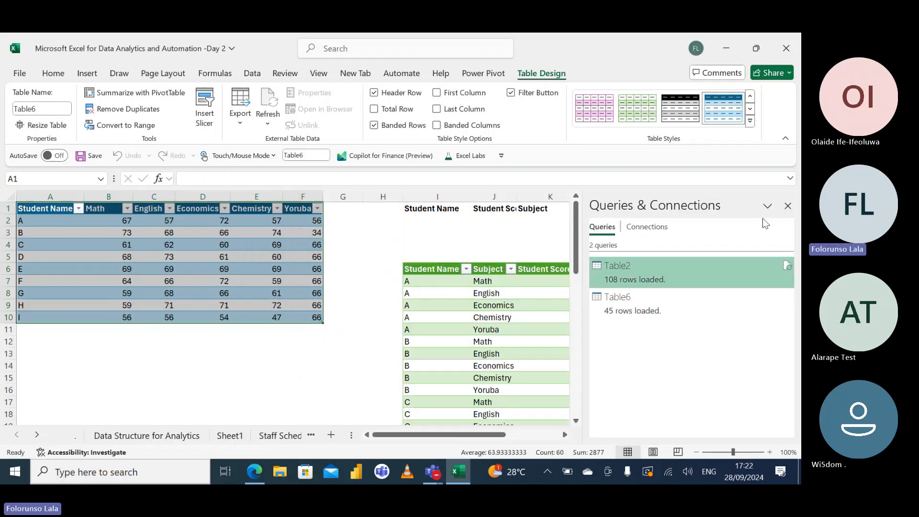
pyautogui.click(787, 206)
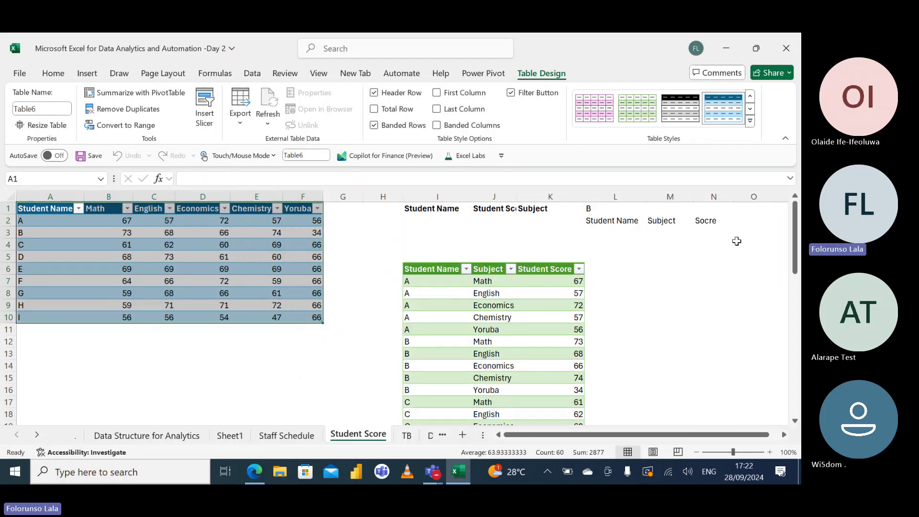
# Autofit column J and review the loaded table's rows alongside the source score table
pyautogui.doubleClick(515, 196)
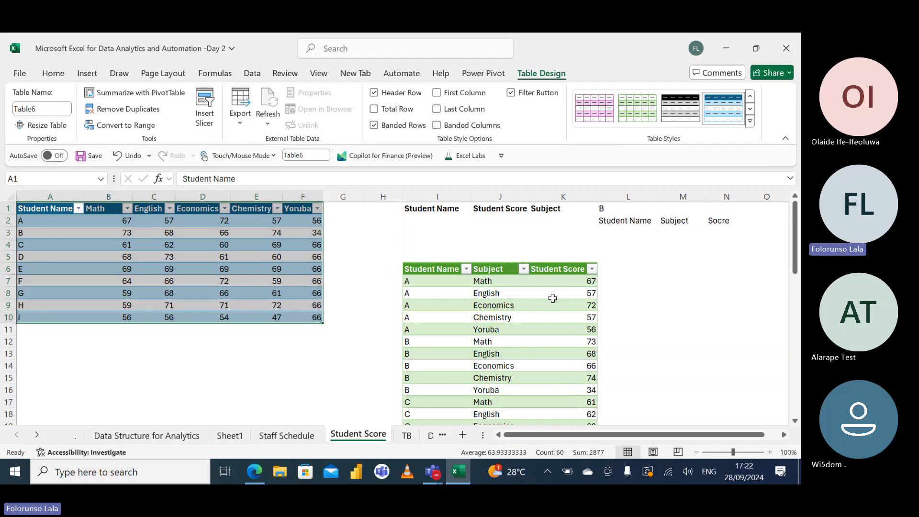
pyautogui.scroll(-8, 548, 306)
pyautogui.scroll(8, 547, 306)
pyautogui.click(80, 247)
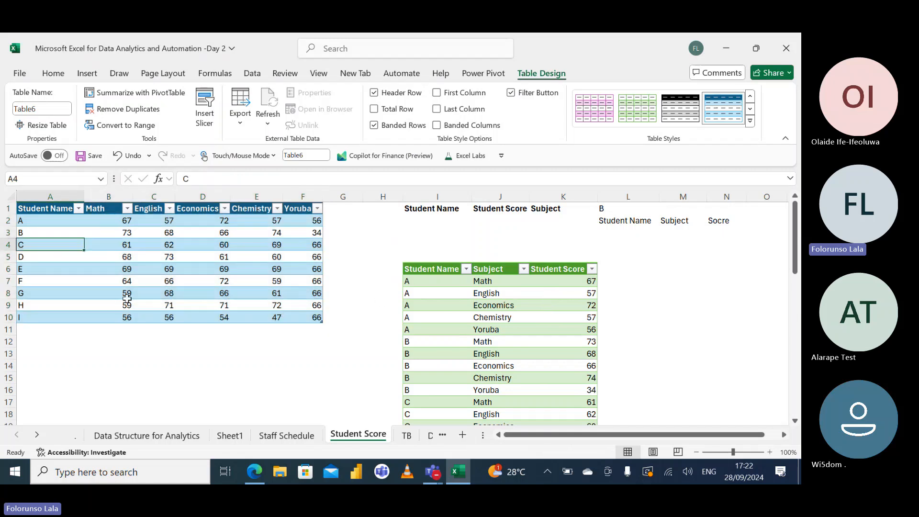
# Move the student lookup value and its Student Name, Subject and Socre headings from L1:N2 to the range starting at M2
pyautogui.click(194, 242)
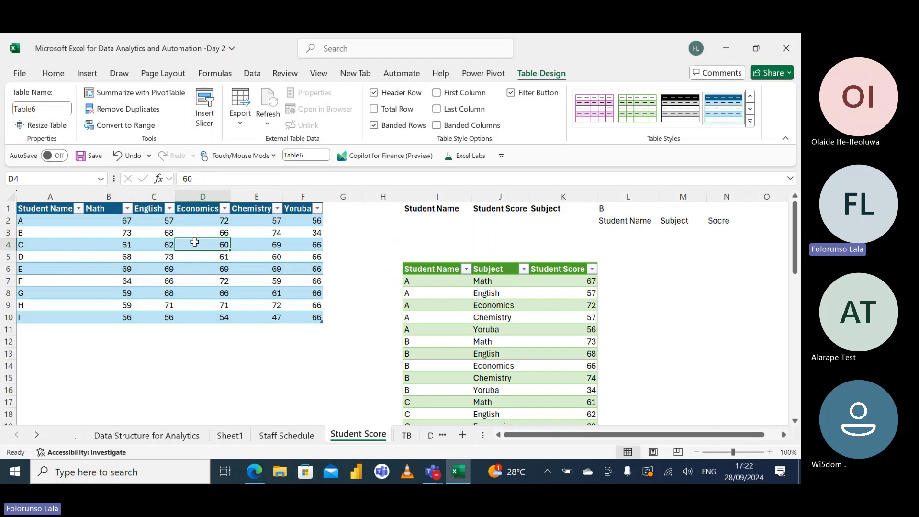
pyautogui.click(458, 318)
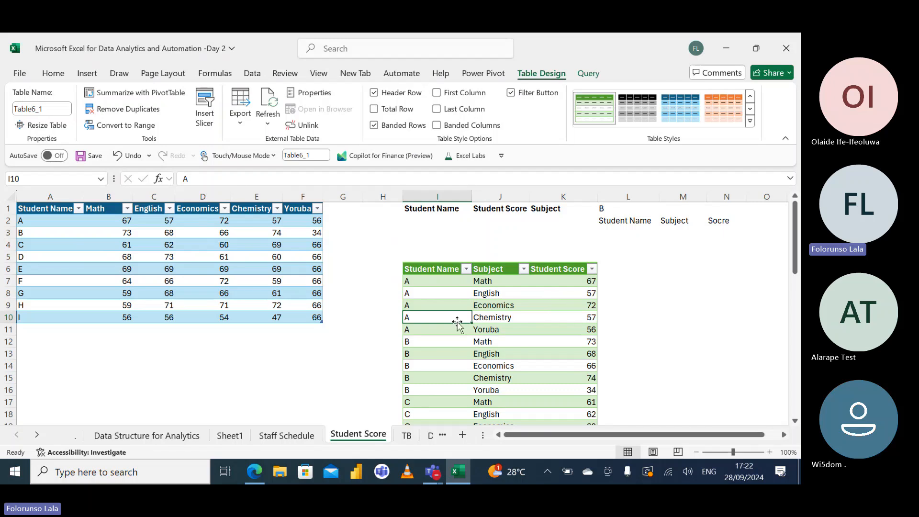
pyautogui.click(617, 209)
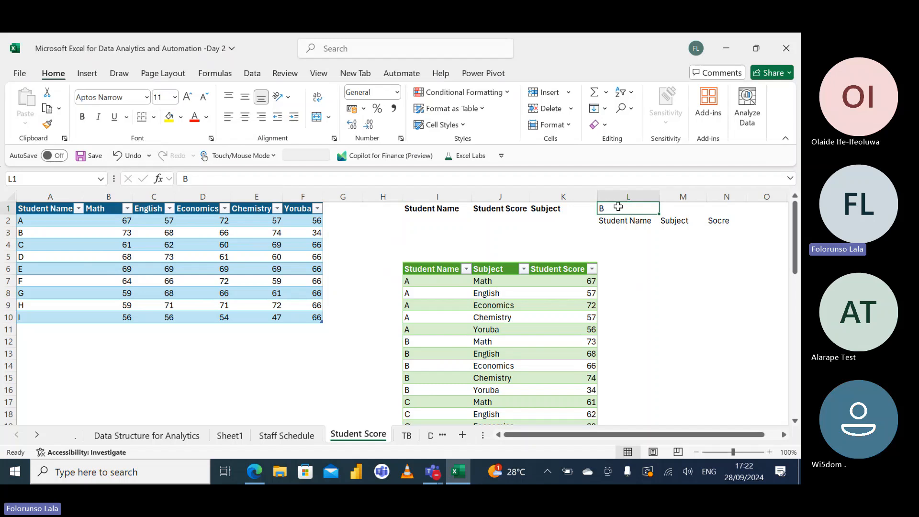
pyautogui.moveTo(618, 207); pyautogui.dragTo(727, 233)
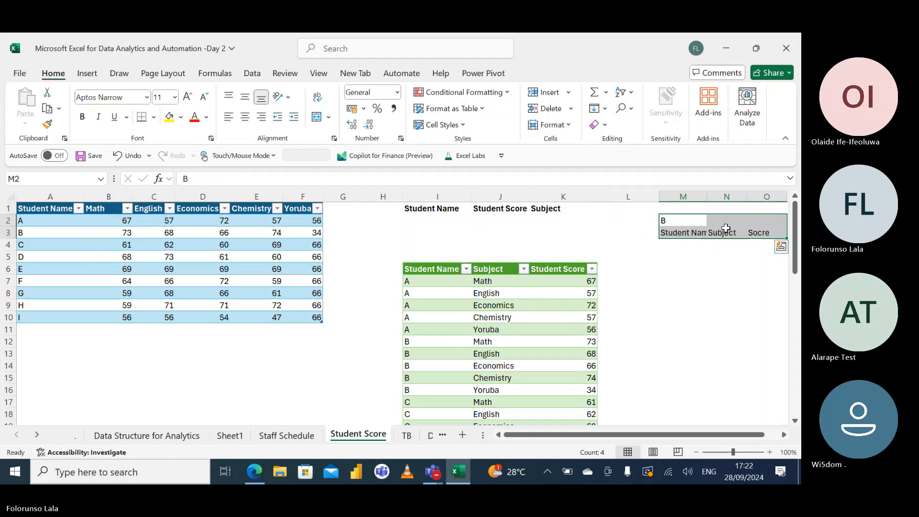
pyautogui.click(680, 224)
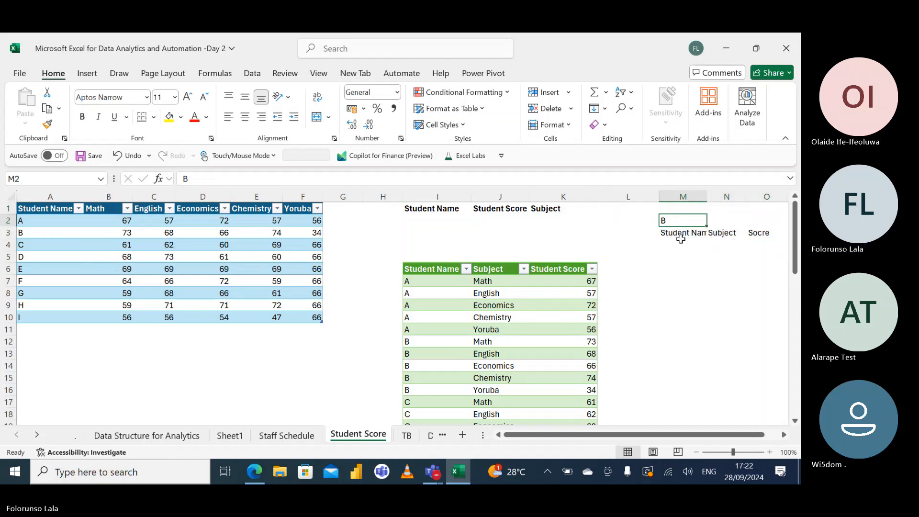
pyautogui.click(679, 243)
pyautogui.click(678, 221)
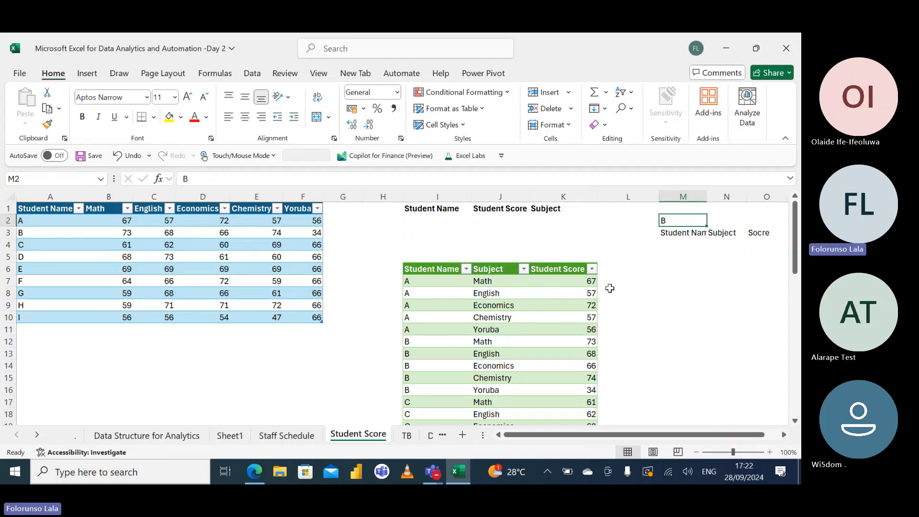
# Enter =FILTER(Table6_1,Table6_1[Student Name]=M2) in M4 to list the scores of the student named in M2
pyautogui.click(684, 246)
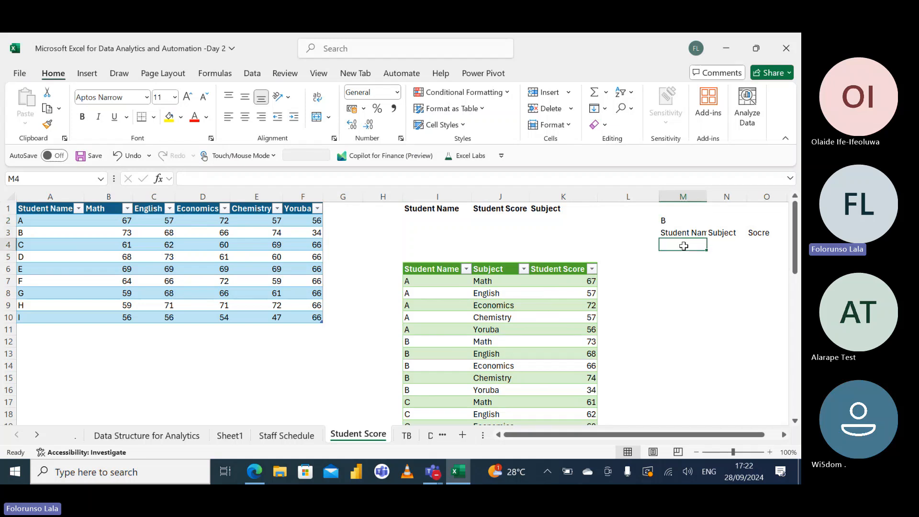
pyautogui.write('=')
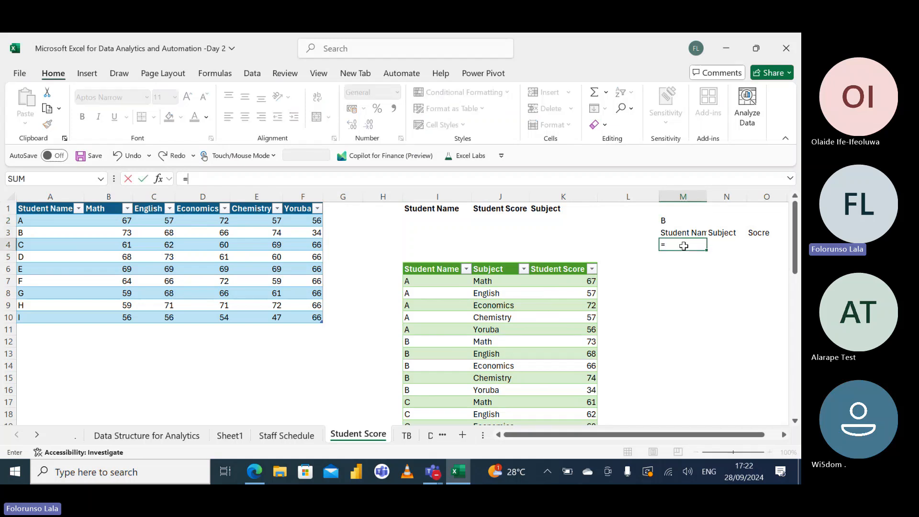
pyautogui.write('filte')
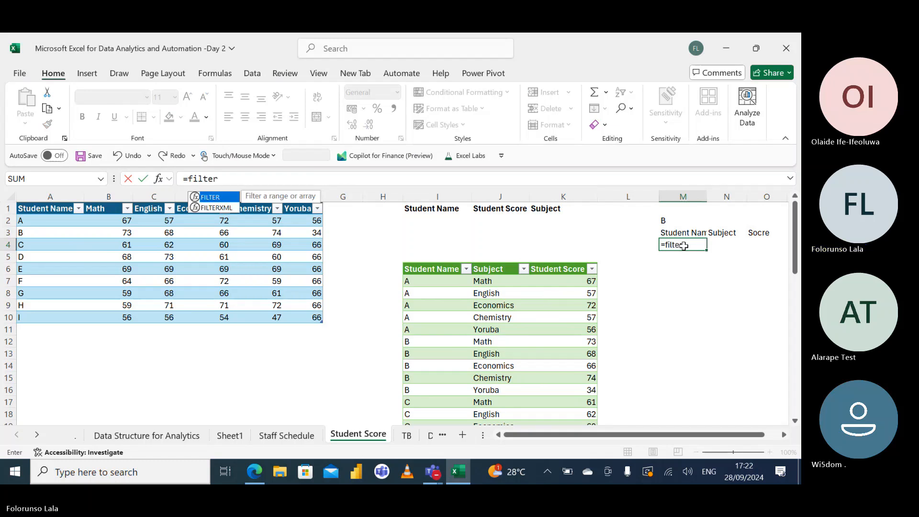
pyautogui.write('r')
pyautogui.press('Tab')
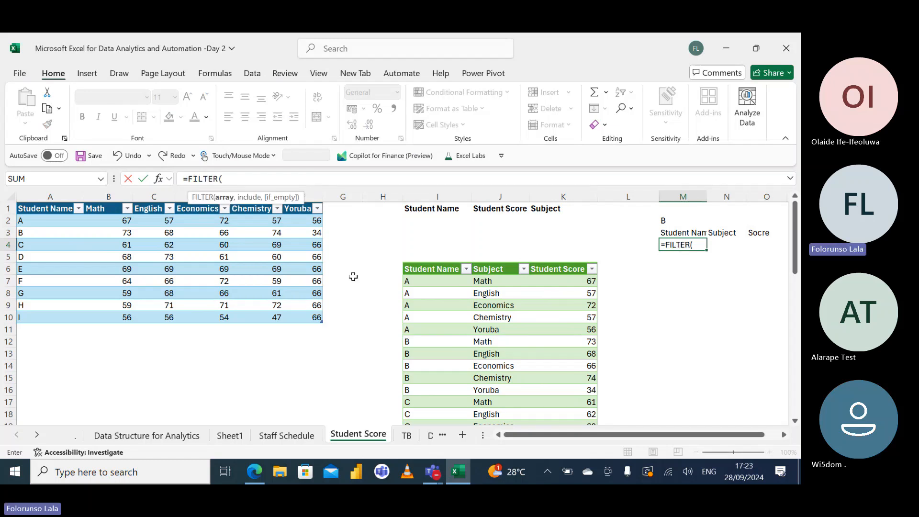
pyautogui.click(401, 260)
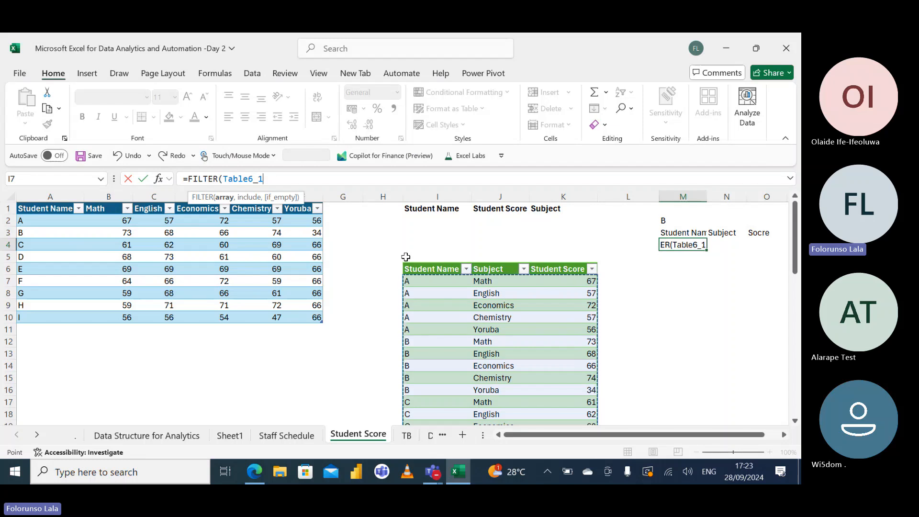
pyautogui.write(',Table6_1[Student Name')
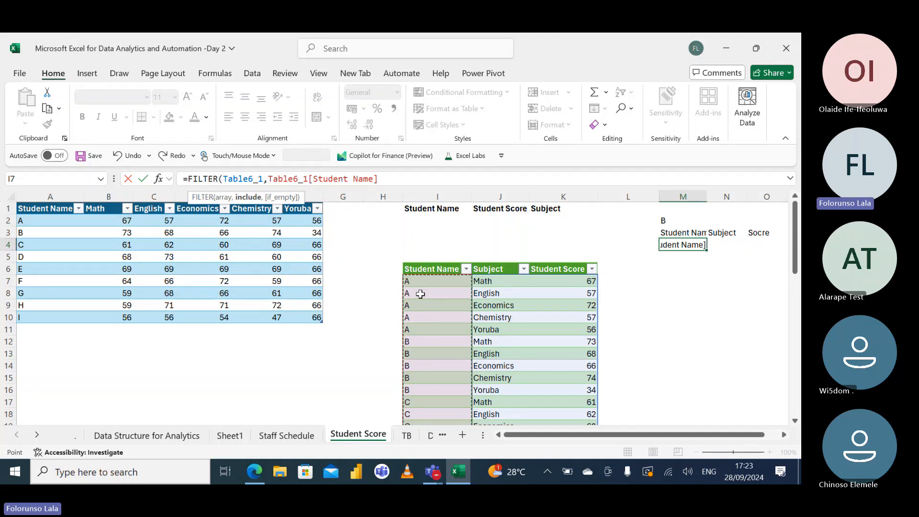
pyautogui.write('=')
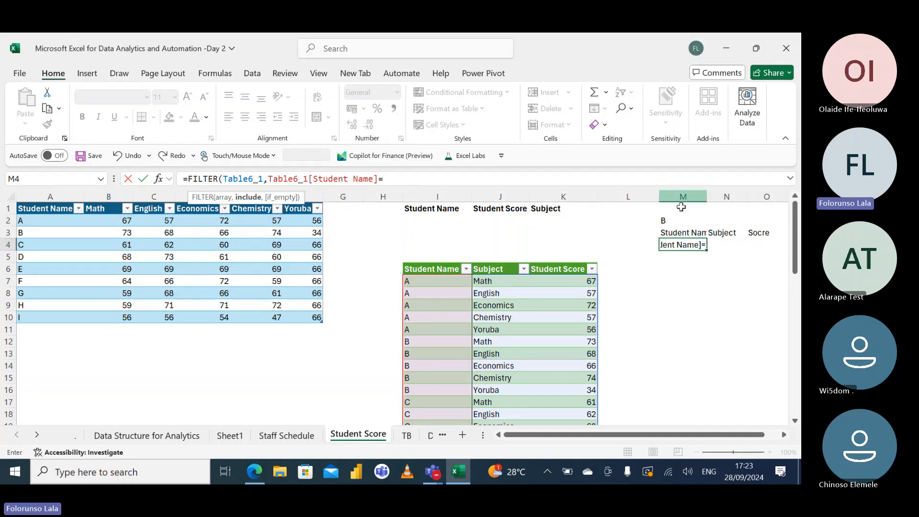
pyautogui.click(674, 220)
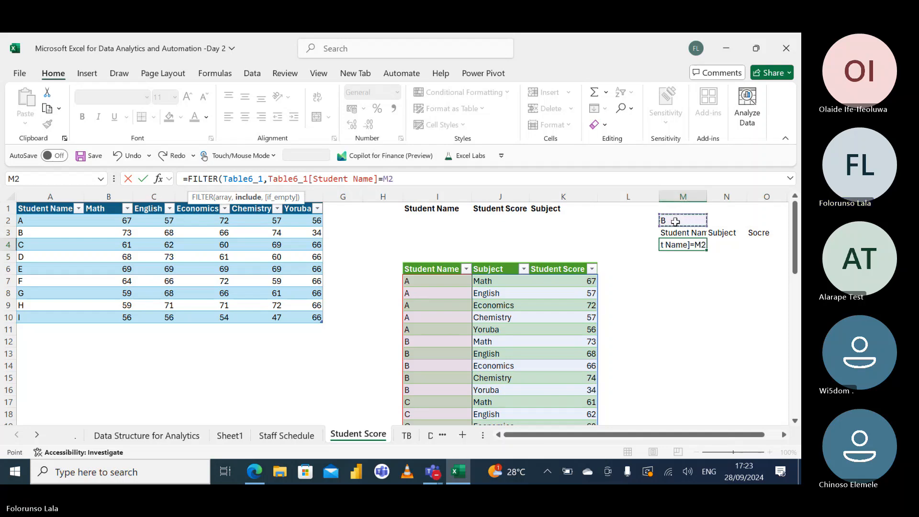
pyautogui.write(')')
pyautogui.press('Return')
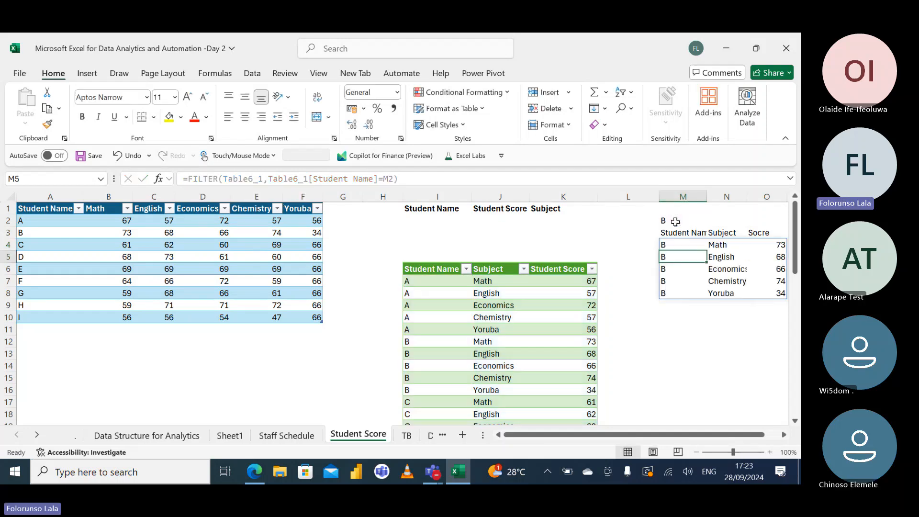
# Examine the filtered rows below the lookup headings and compare them with the source score table
pyautogui.press('Right')
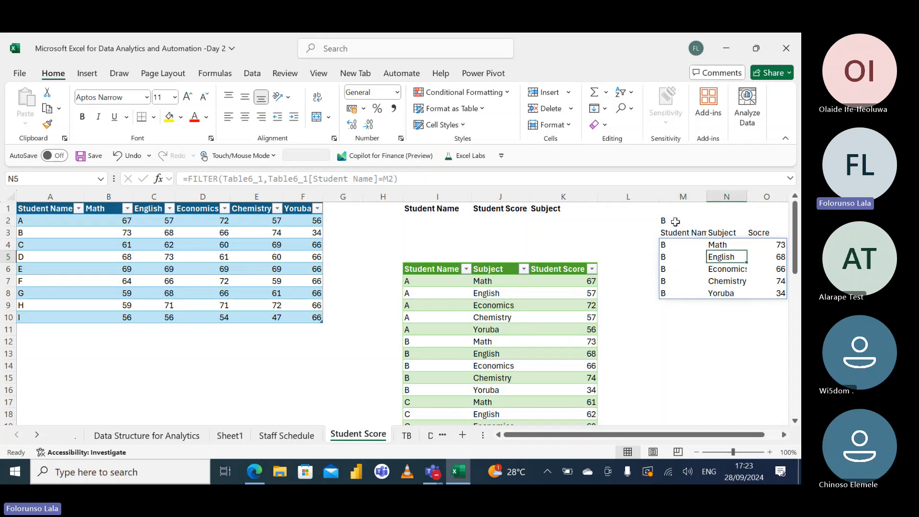
pyautogui.press('Right')
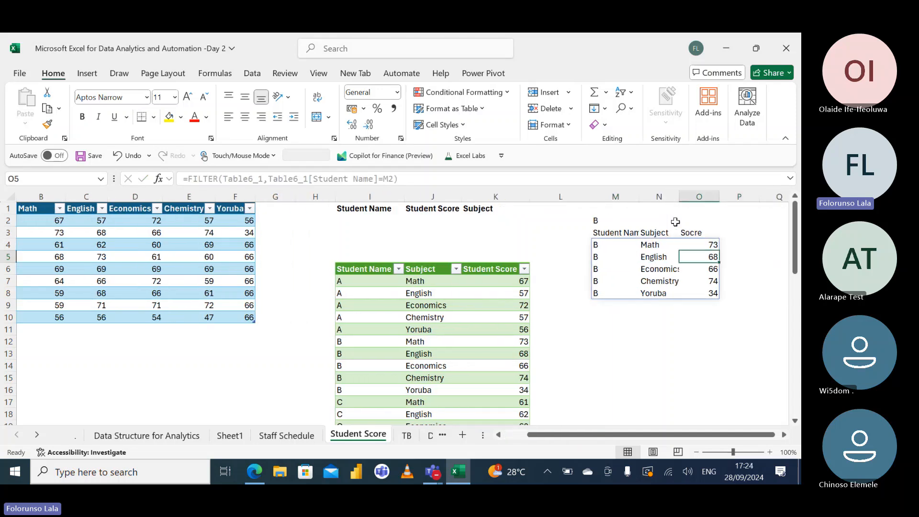
pyautogui.press('Left')
pyautogui.press('Up')
pyautogui.press('Left')
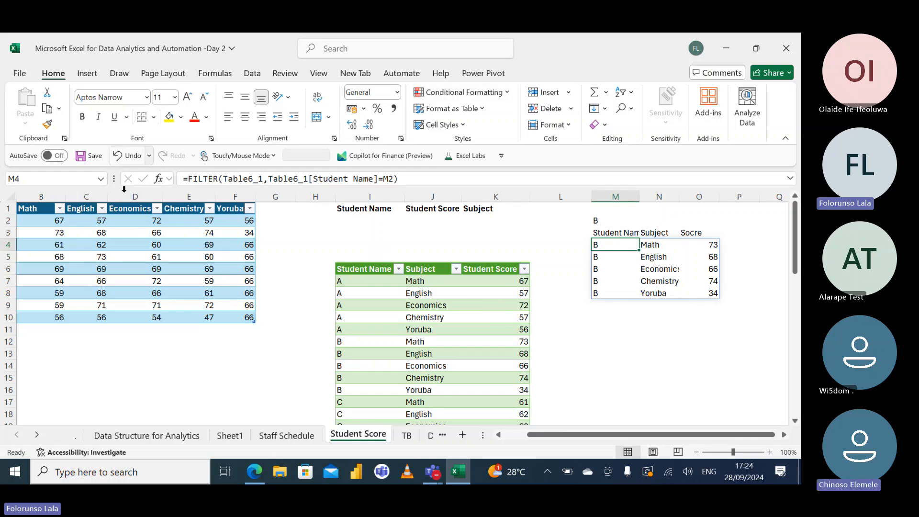
pyautogui.click(110, 265)
pyautogui.press('Left')
pyautogui.press('Left')
pyautogui.press('Left')
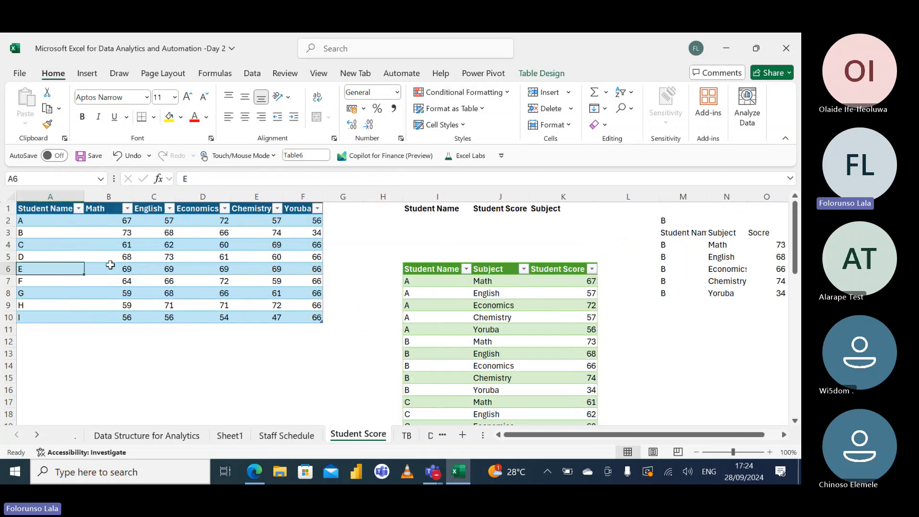
# Test the filter with other students by setting M2 to A and finally to C
pyautogui.click(688, 220)
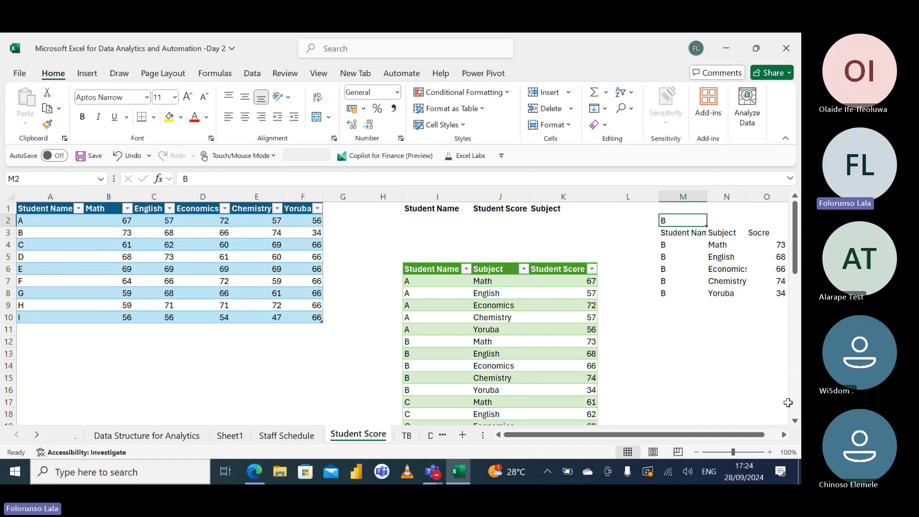
pyautogui.click(784, 434)
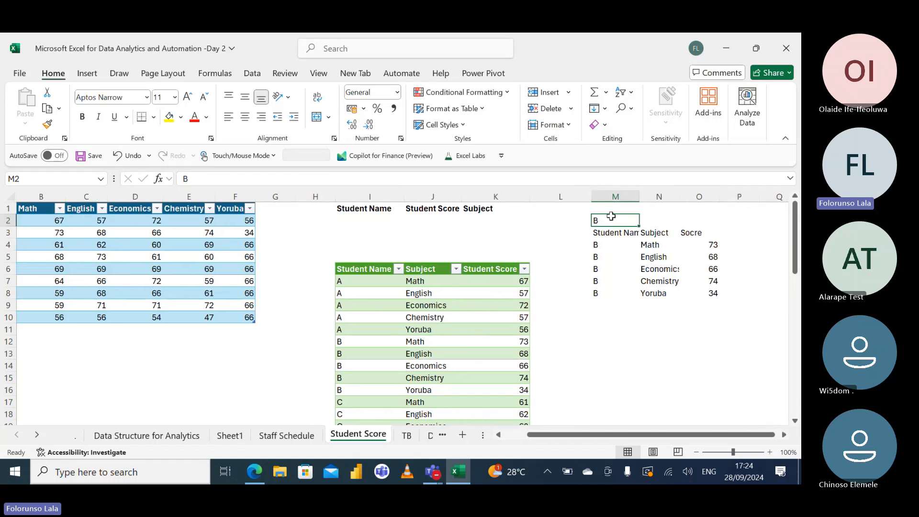
pyautogui.write('A')
pyautogui.press('Return')
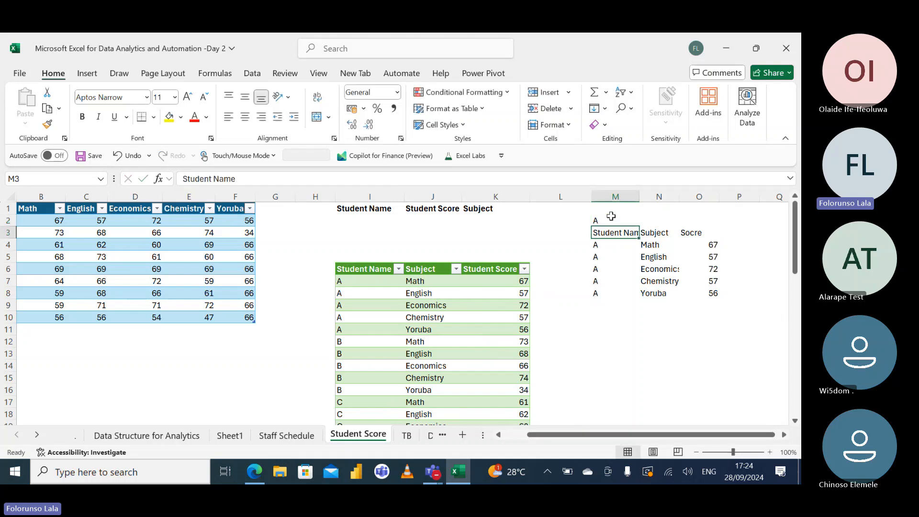
pyautogui.click(611, 216)
pyautogui.write('C')
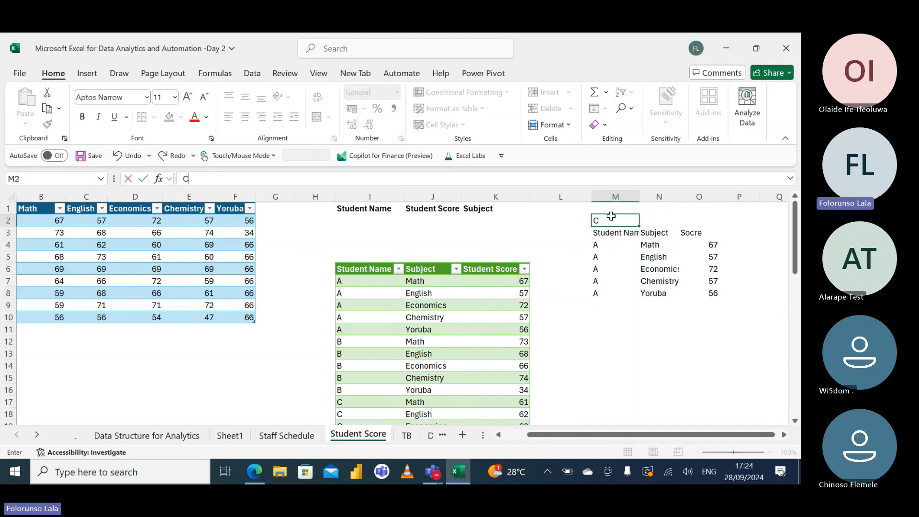
pyautogui.press('Return')
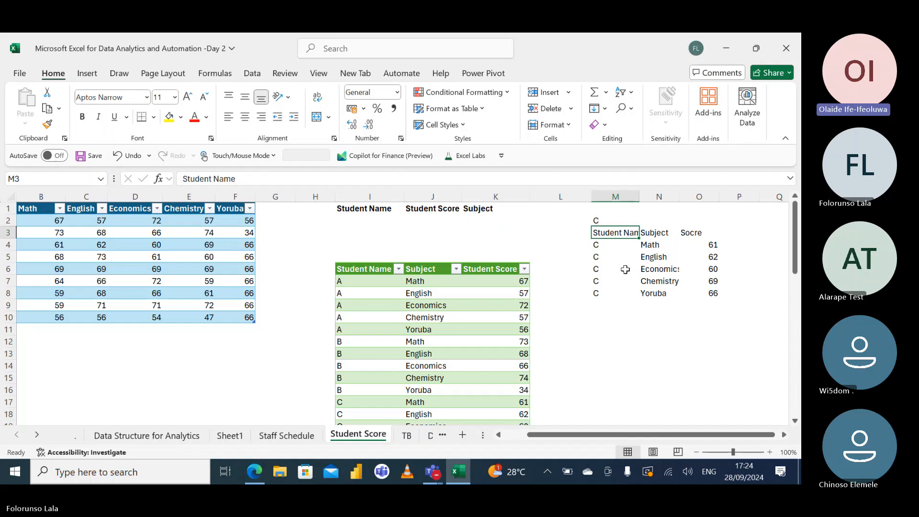
# Clear the formula in M4 and rebuild it as =FILTER(Table6_1,Table6_1[Student Name]=M2)
pyautogui.press('Down')
pyautogui.press('Delete')
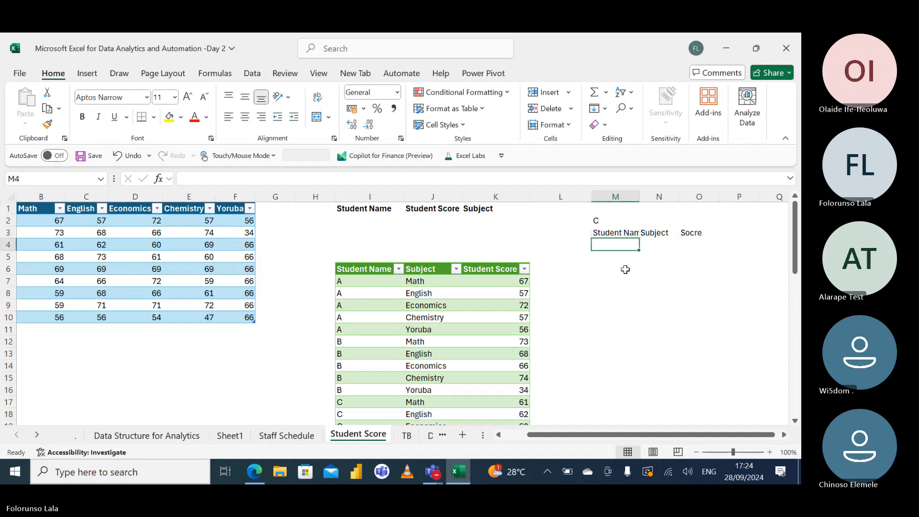
pyautogui.write('=FI')
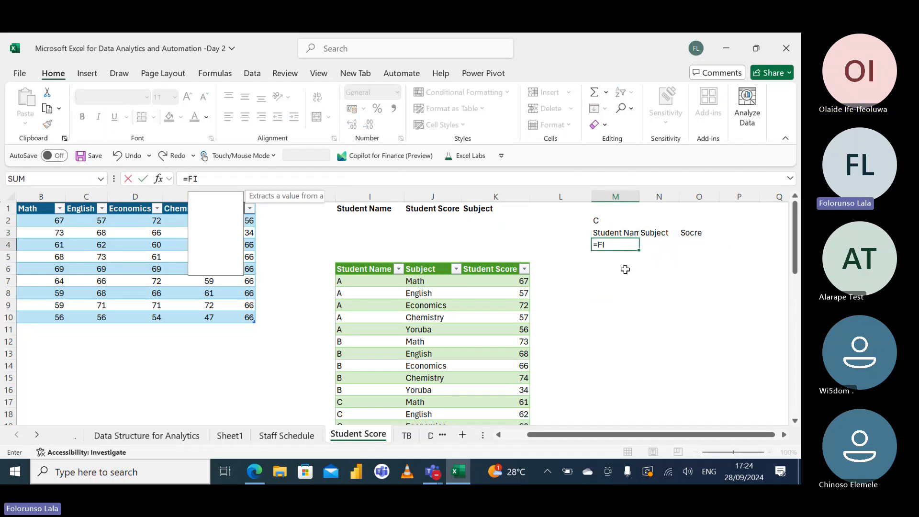
pyautogui.write('LTER(')
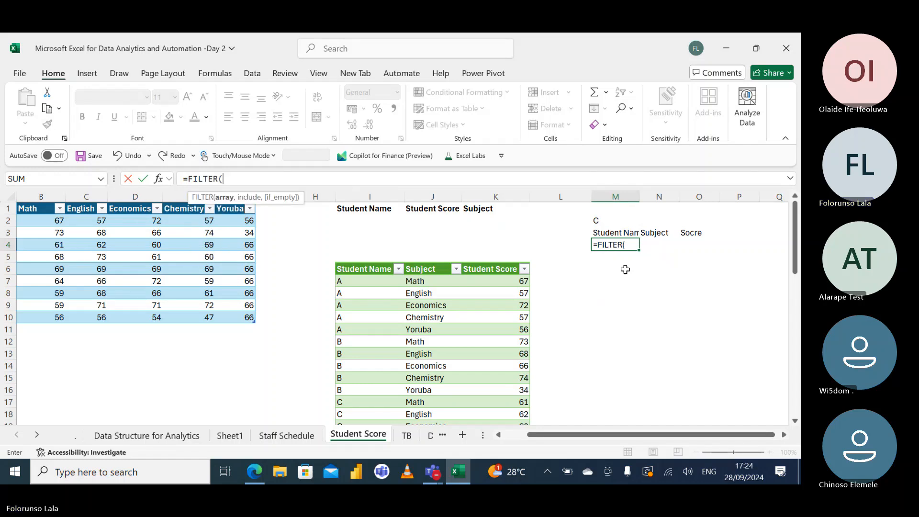
pyautogui.click(332, 260)
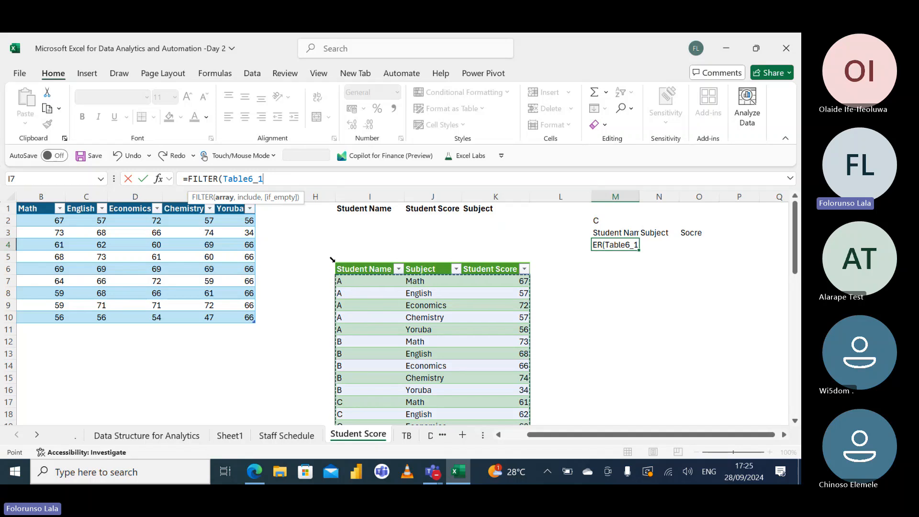
pyautogui.write(',')
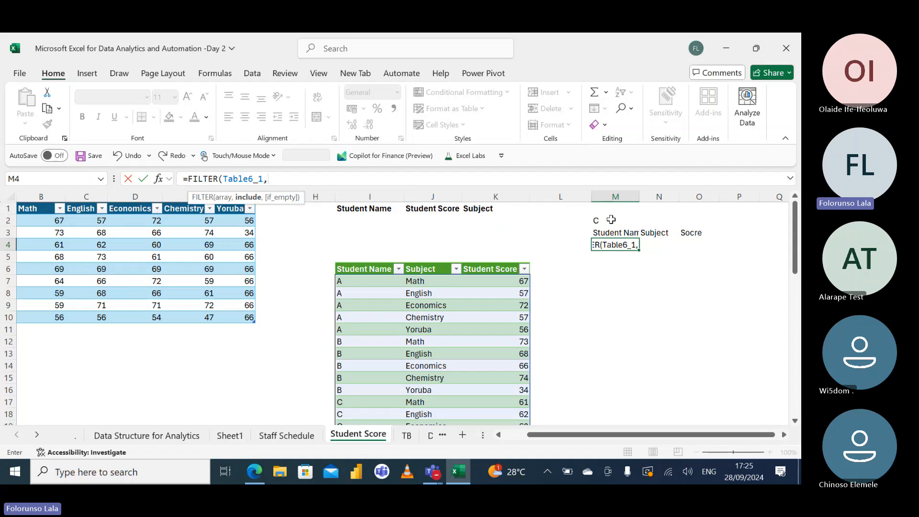
pyautogui.click(367, 260)
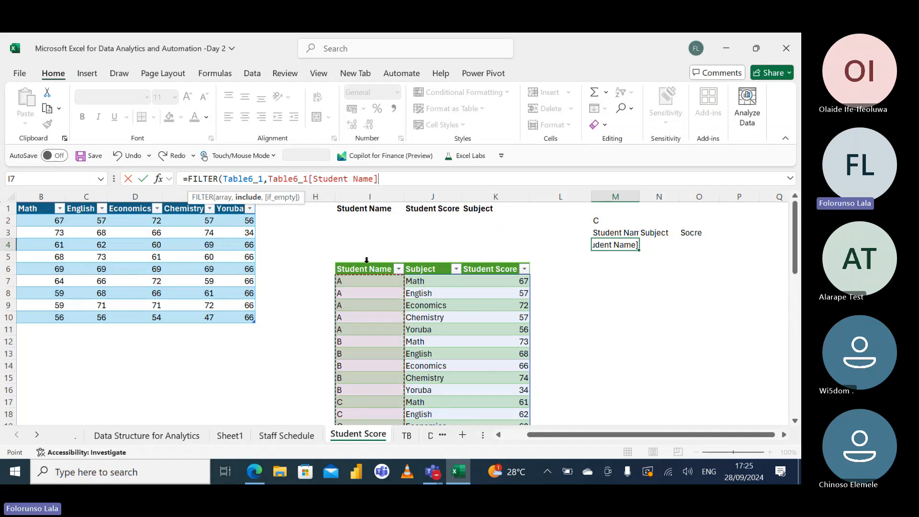
pyautogui.write(',')
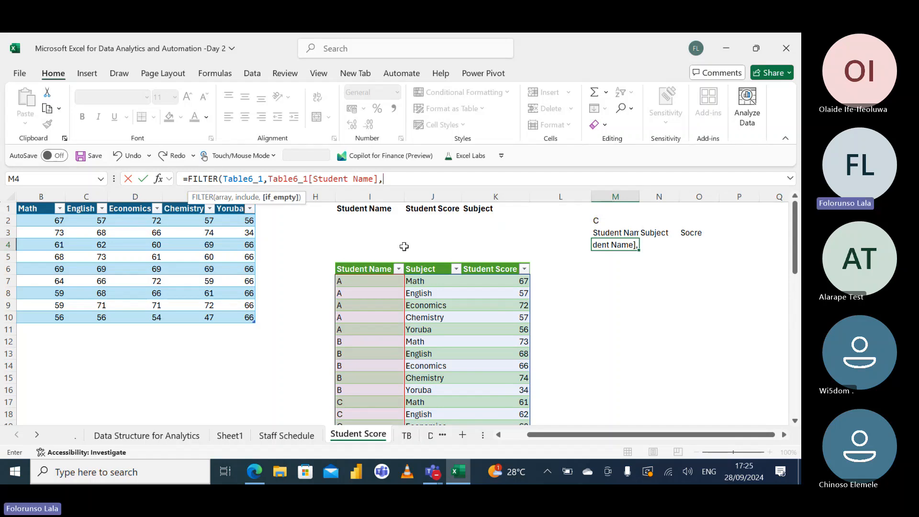
pyautogui.press('BackSpace')
pyautogui.write('=')
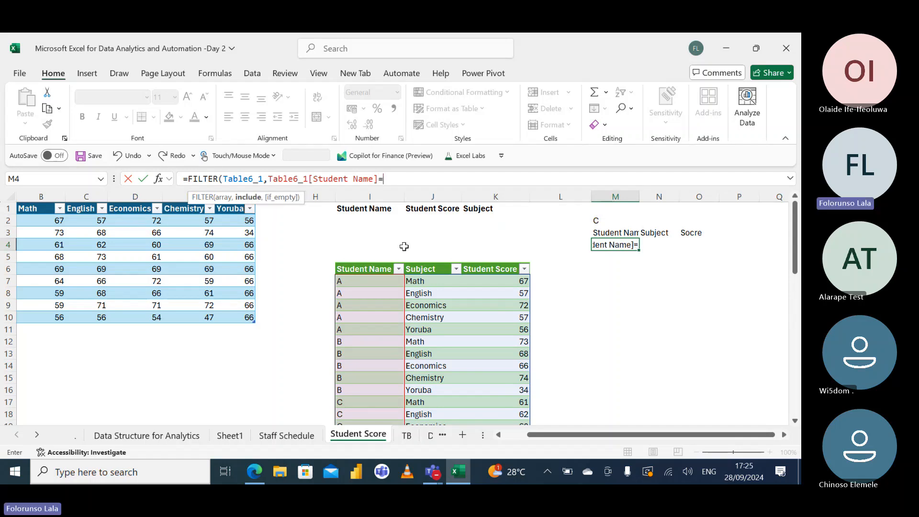
pyautogui.click(599, 220)
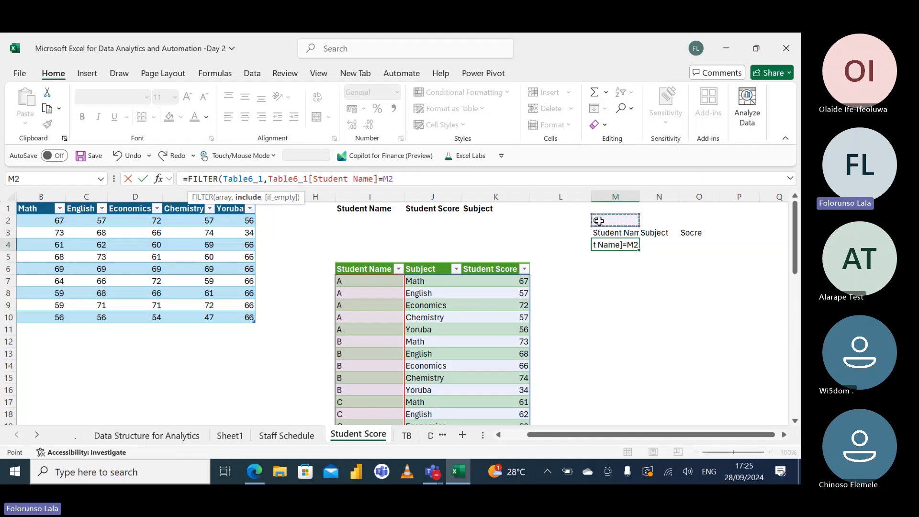
pyautogui.write(')')
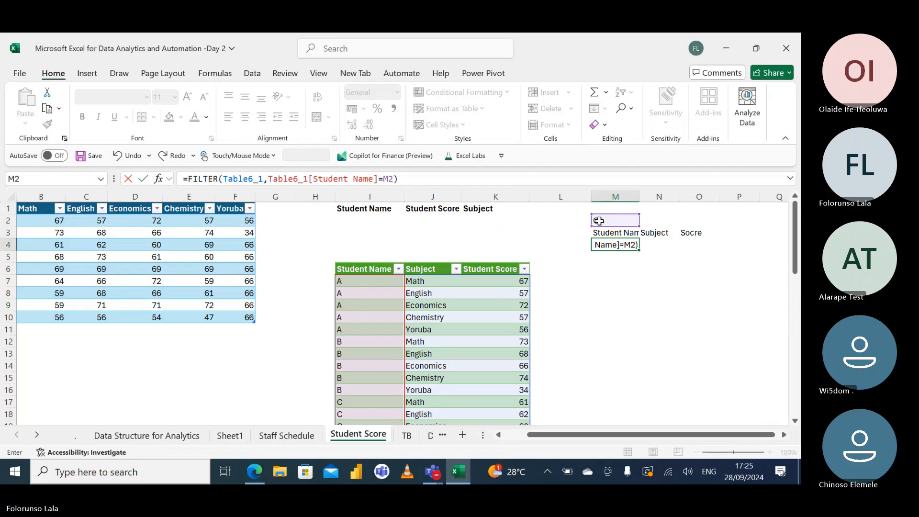
pyautogui.press('Return')
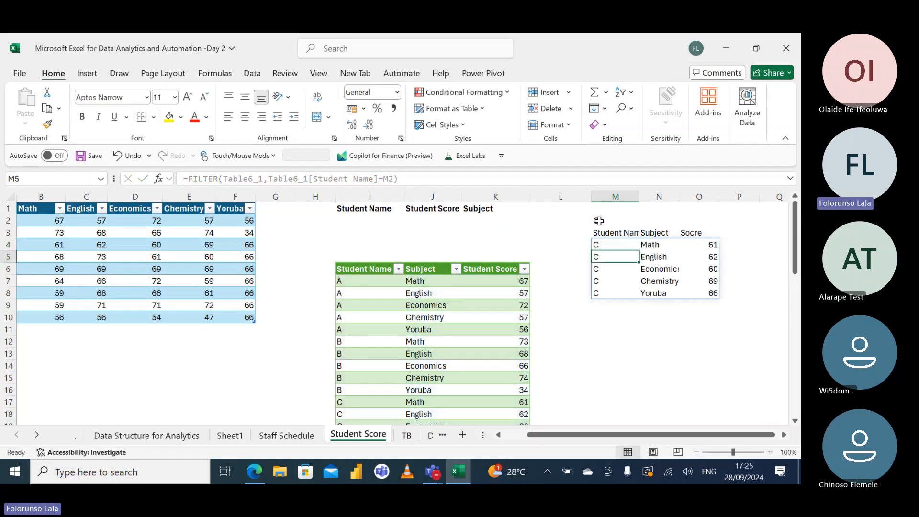
# Delete the =M2 criterion from the FILTER formula in M4 and re-enter it, giving =FILTER(Table6_1,Table6_1[Student Name]=M2)
pyautogui.press('Up')
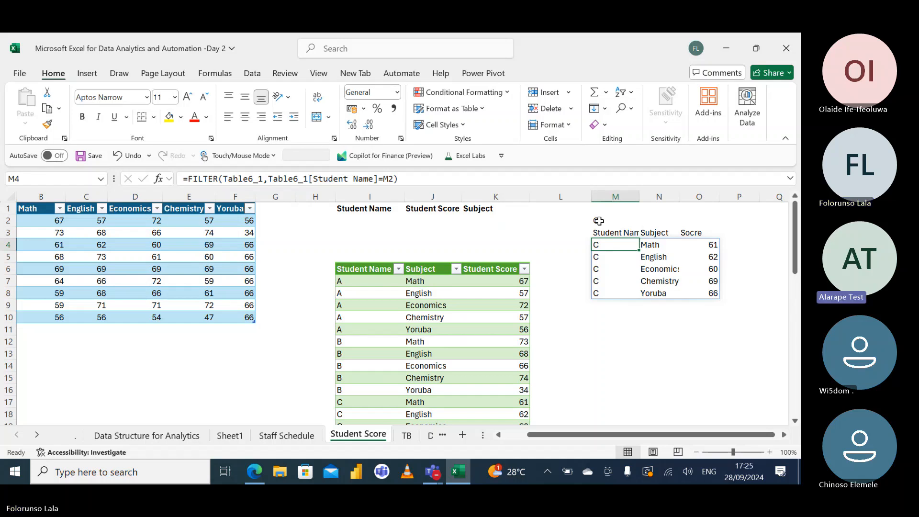
pyautogui.click(415, 179)
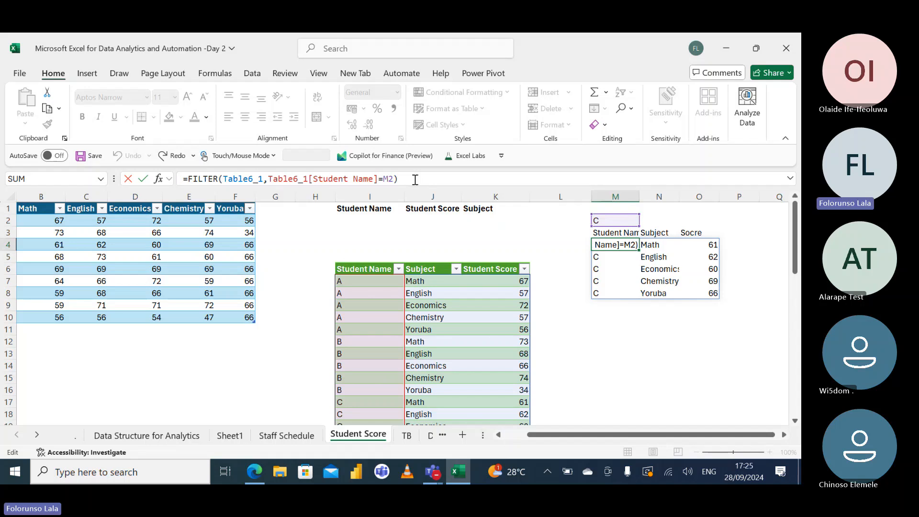
pyautogui.press('BackSpace')
pyautogui.press('BackSpace')
pyautogui.press('BackSpace')
pyautogui.press('BackSpace')
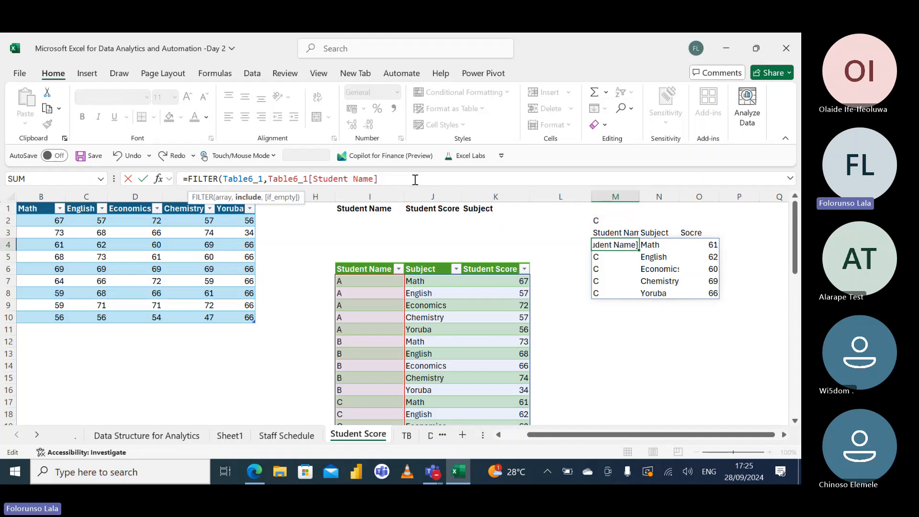
pyautogui.write('=')
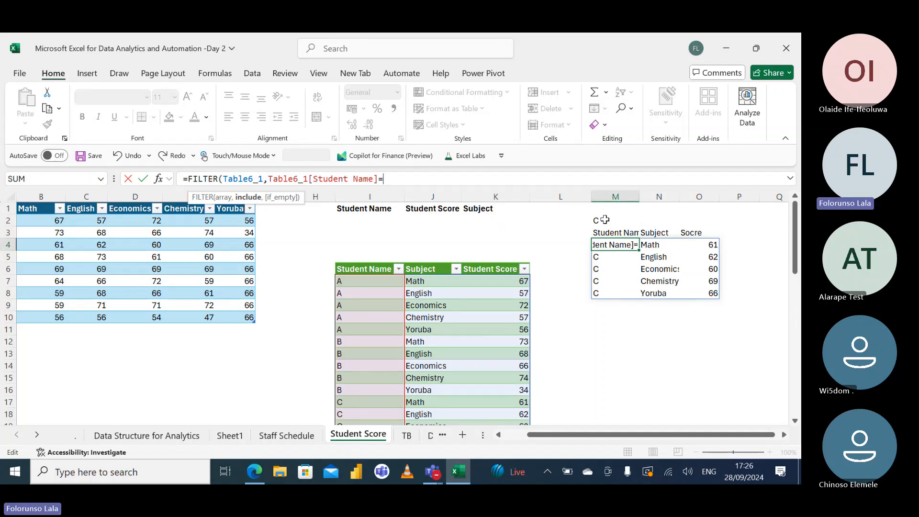
pyautogui.click(604, 219)
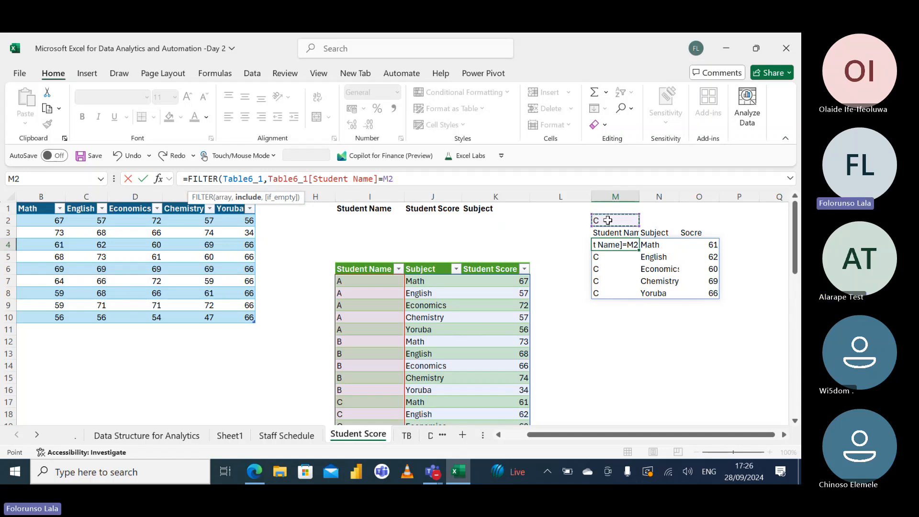
pyautogui.write(')')
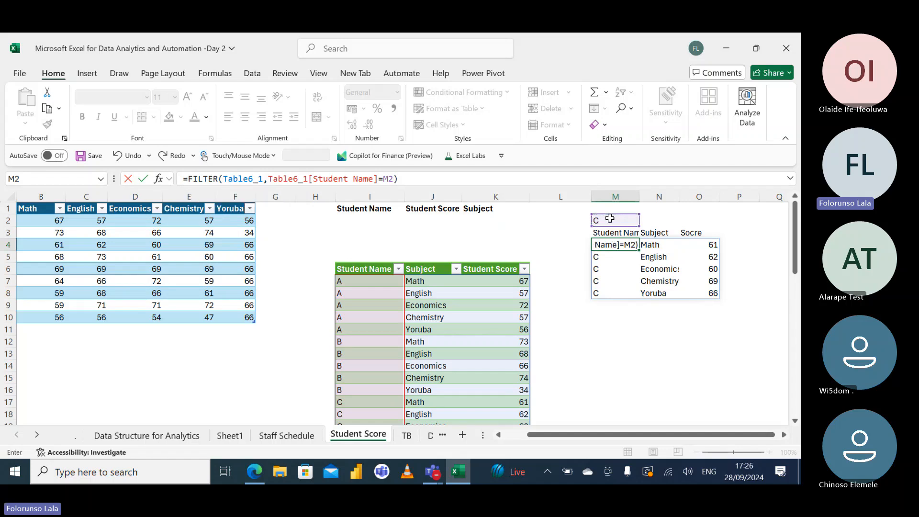
pyautogui.hotkey('ctrl', 'Return')
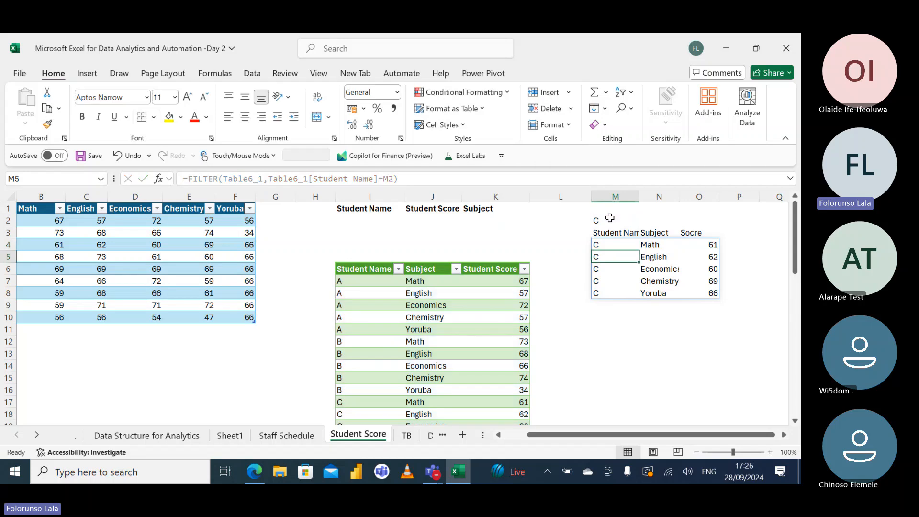
# Test the rebuilt filter by setting M2 to A and then to C
pyautogui.click(609, 218)
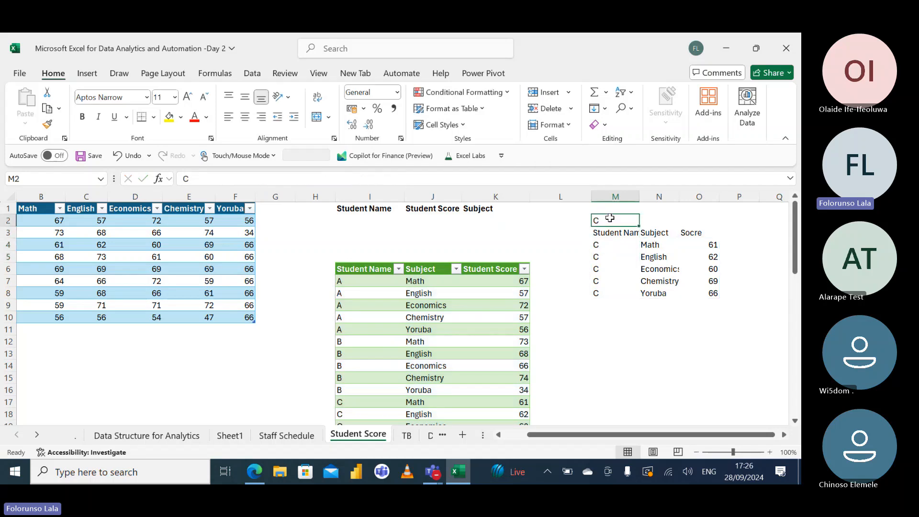
pyautogui.write('A')
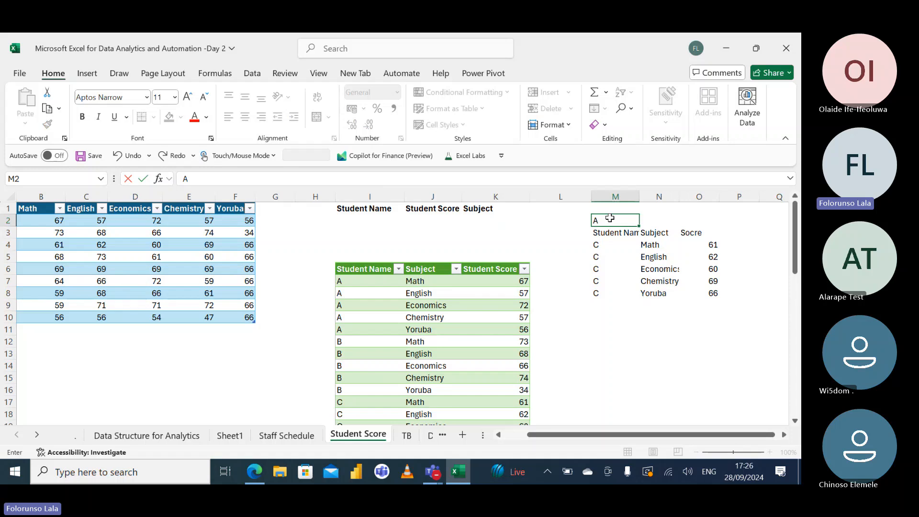
pyautogui.press('Return')
pyautogui.click(609, 218)
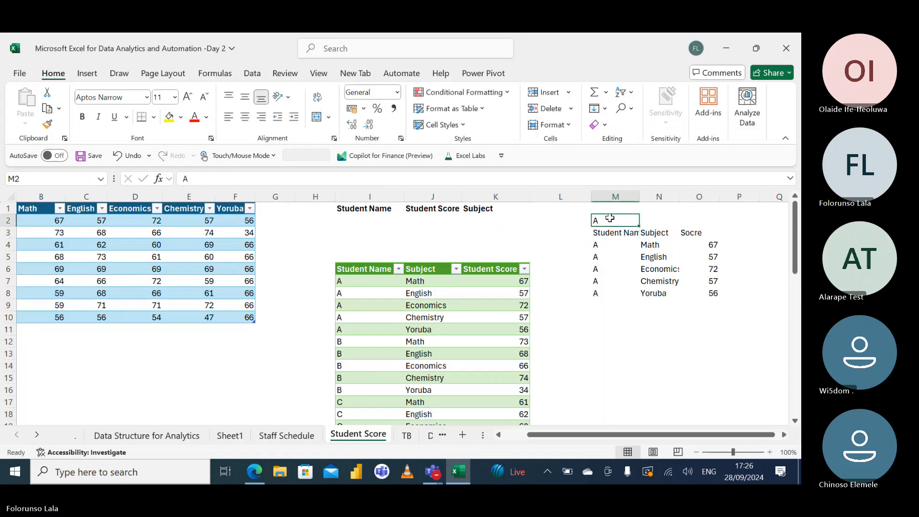
pyautogui.write('C')
pyautogui.press('Return')
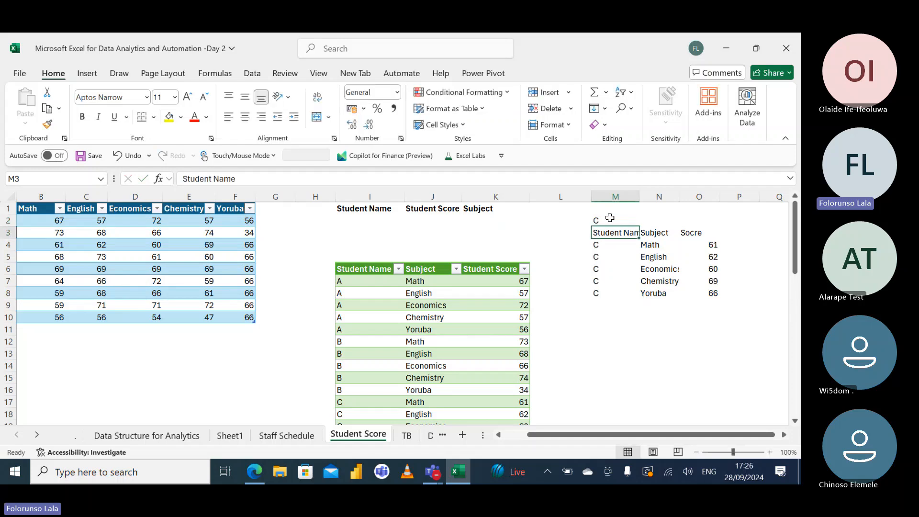
# Test the filter with student K in M2 and check the formula cell M4
pyautogui.click(610, 218)
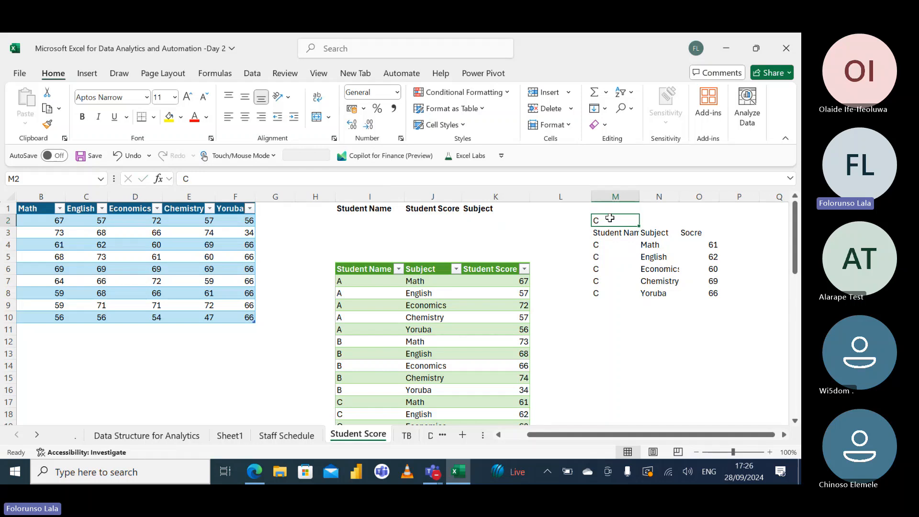
pyautogui.write('K')
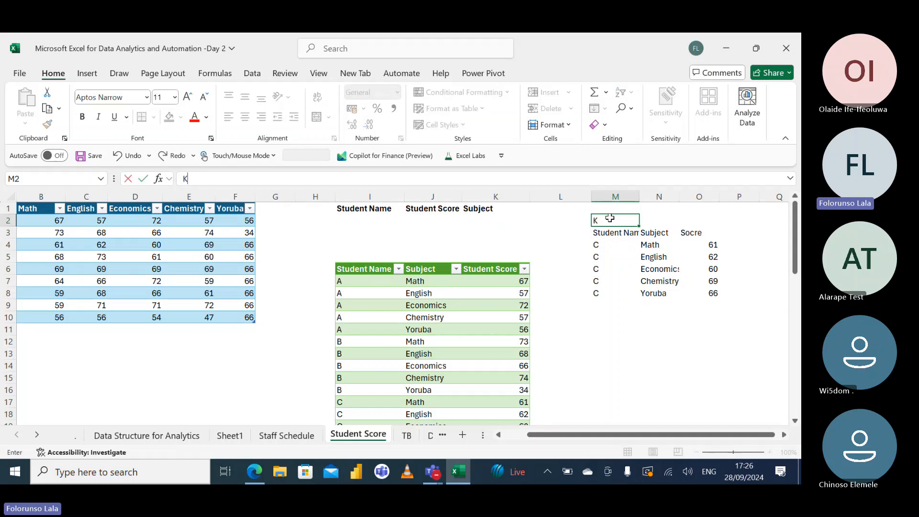
pyautogui.press('Return')
pyautogui.press('Down')
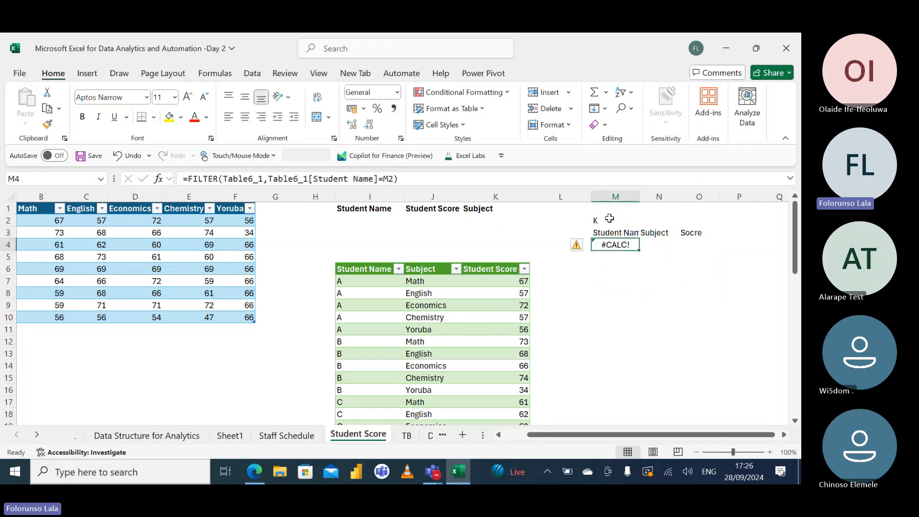
pyautogui.click(610, 219)
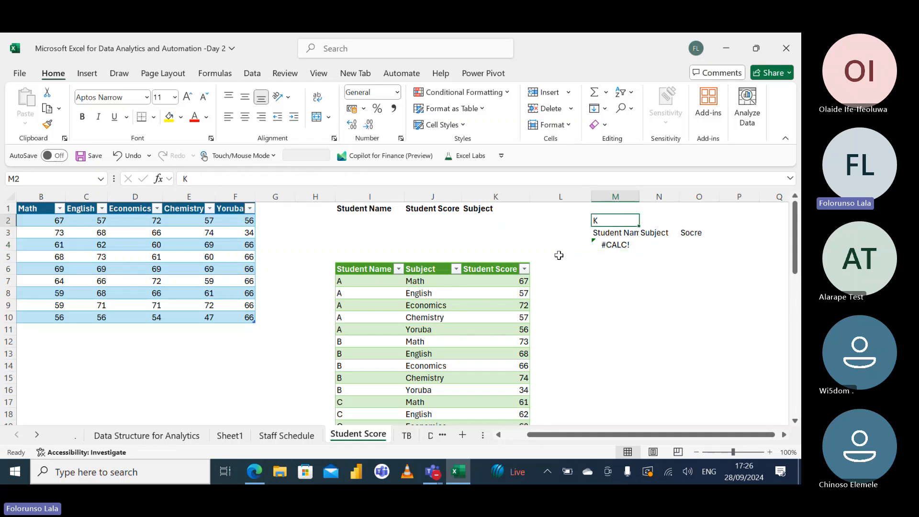
# Examine the list of student names available in the green table's Student Name filter, leaving the filter unchanged
pyautogui.click(399, 272)
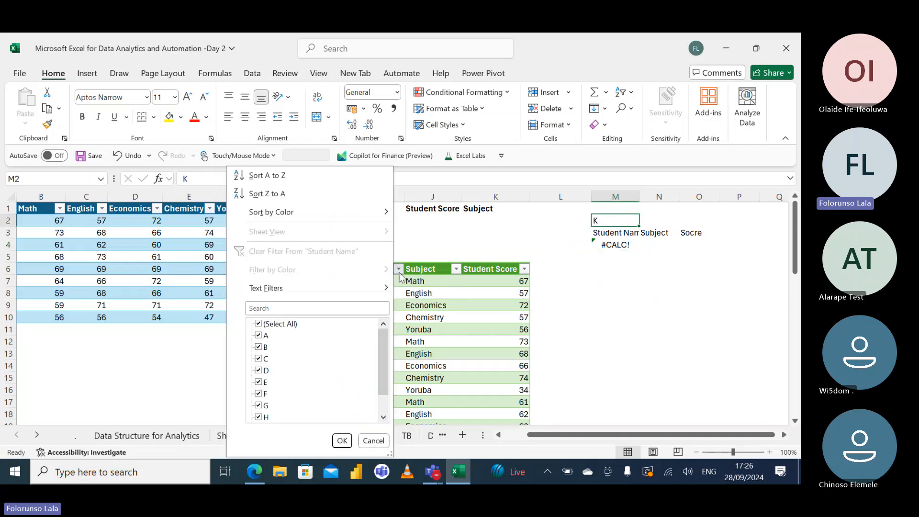
pyautogui.scroll(-1, 274, 341)
pyautogui.scroll(1, 270, 376)
pyautogui.scroll(-1, 271, 374)
pyautogui.scroll(1, 271, 373)
pyautogui.scroll(-1, 277, 347)
pyautogui.scroll(1, 276, 347)
pyautogui.click(474, 244)
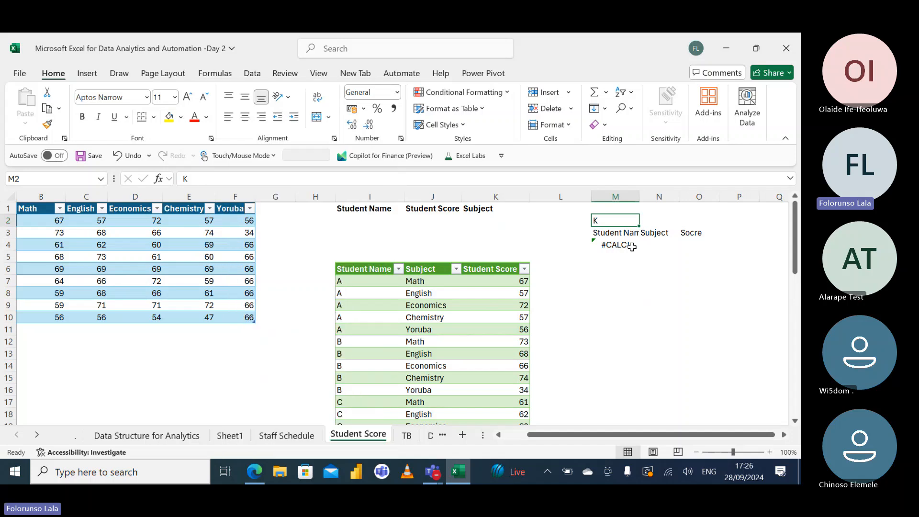
# Check the formula in M4 and set the lookup student in M2 to A
pyautogui.click(620, 245)
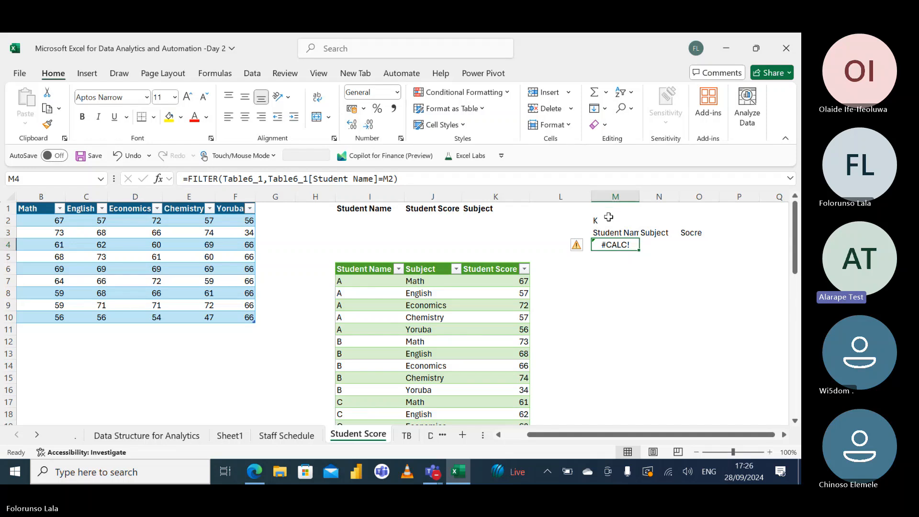
pyautogui.click(607, 219)
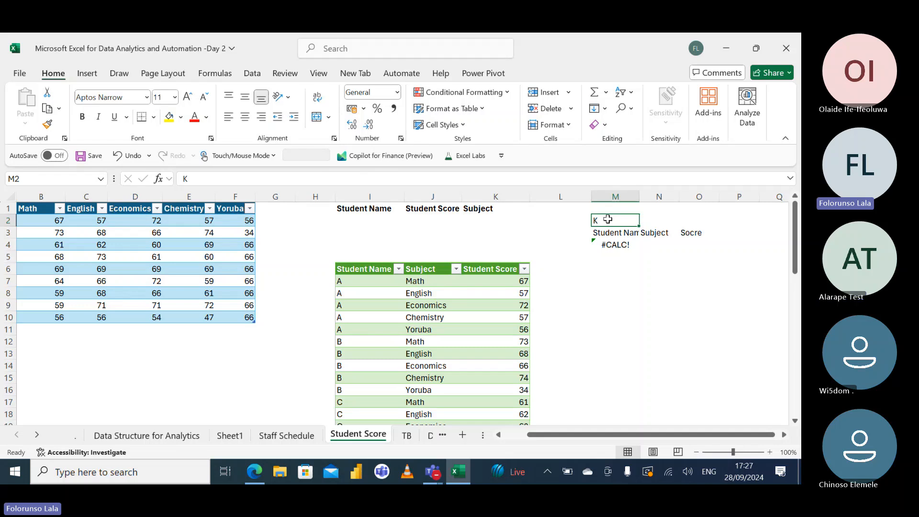
pyautogui.write('A')
pyautogui.click(618, 293)
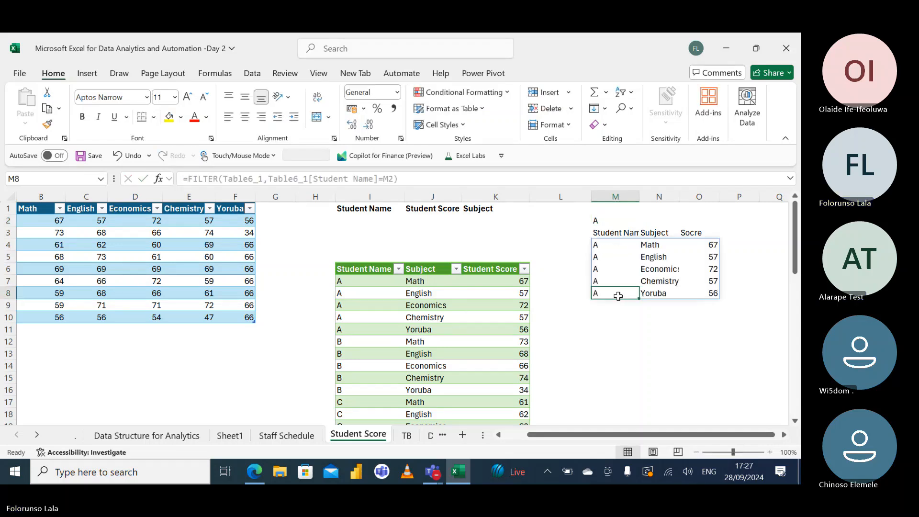
# Look through the Logical functions in the function library
pyautogui.click(542, 223)
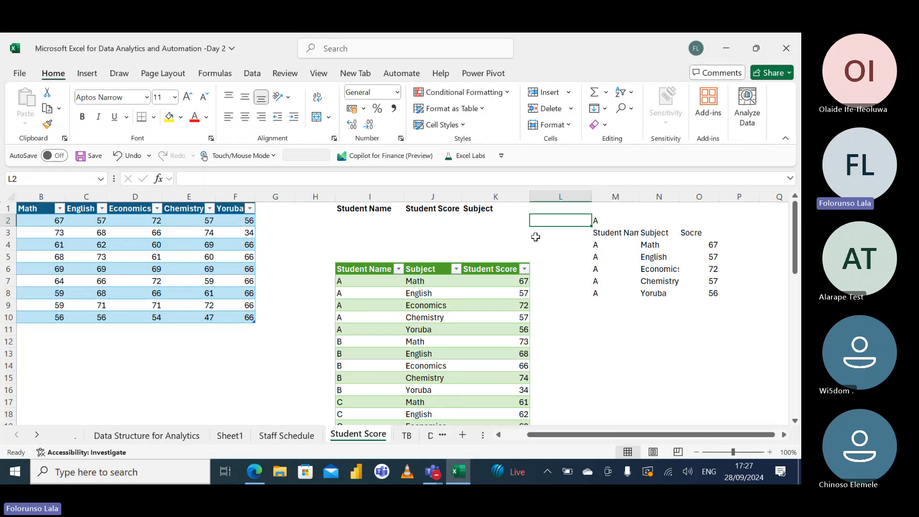
pyautogui.click(222, 77)
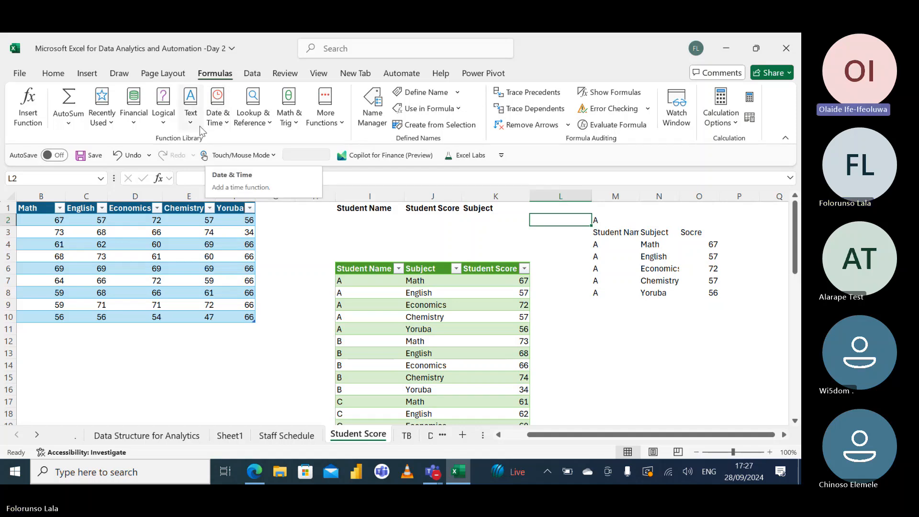
pyautogui.click(163, 124)
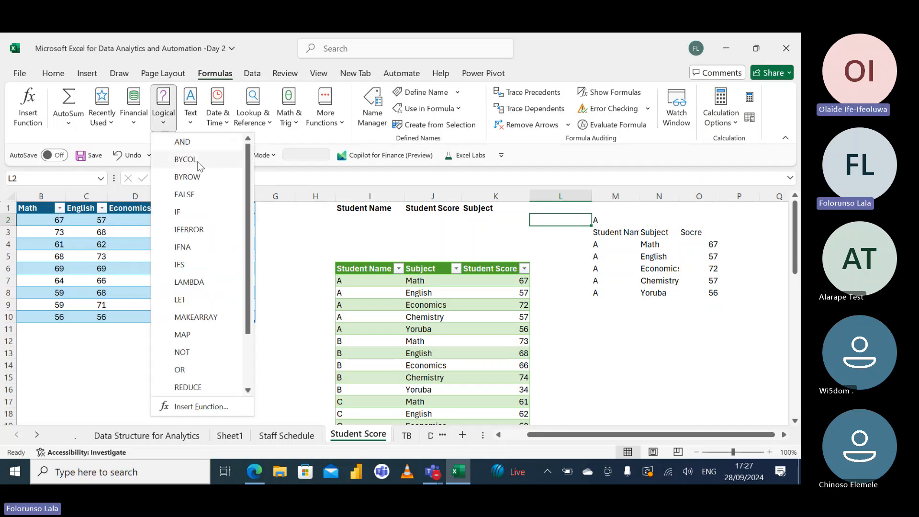
pyautogui.scroll(-2, 199, 182)
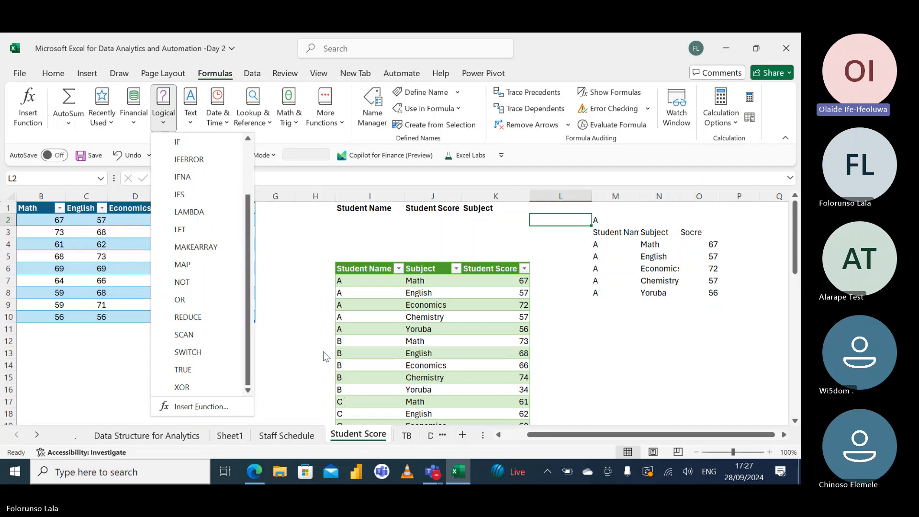
pyautogui.click(301, 330)
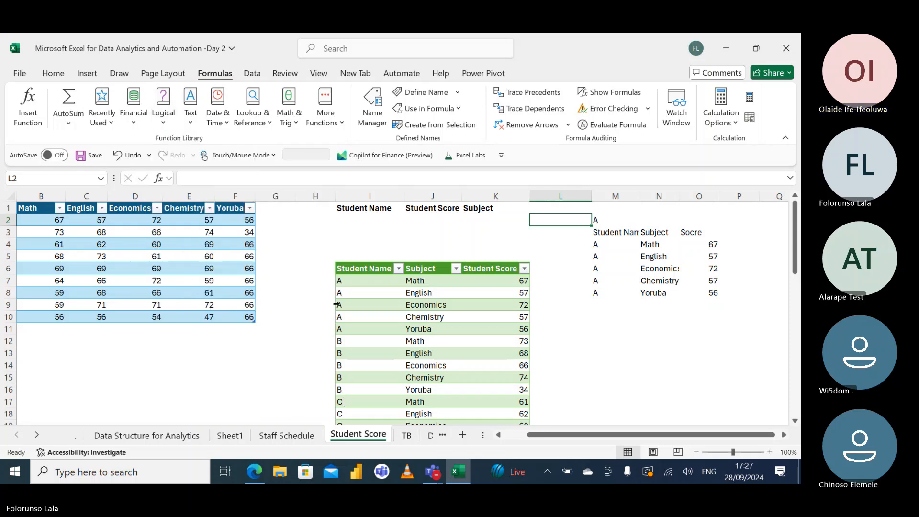
pyautogui.click(603, 244)
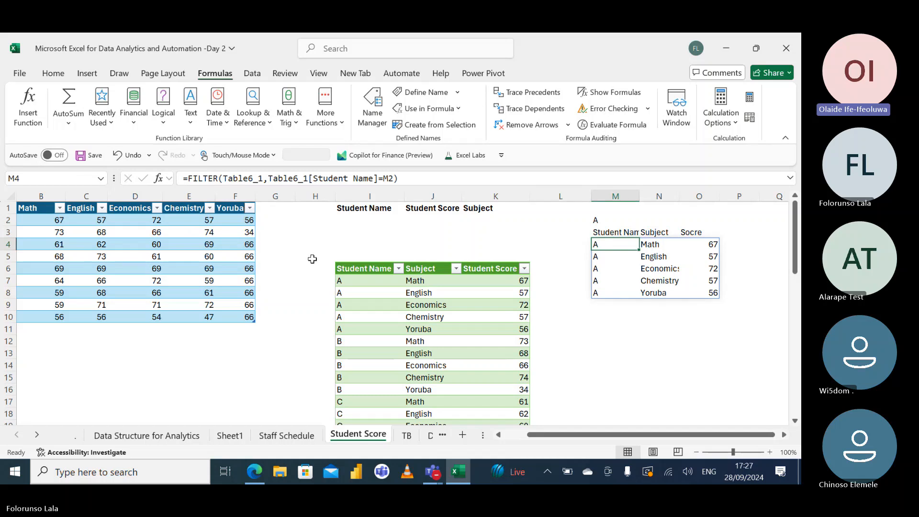
pyautogui.click(599, 330)
pyautogui.write('=F')
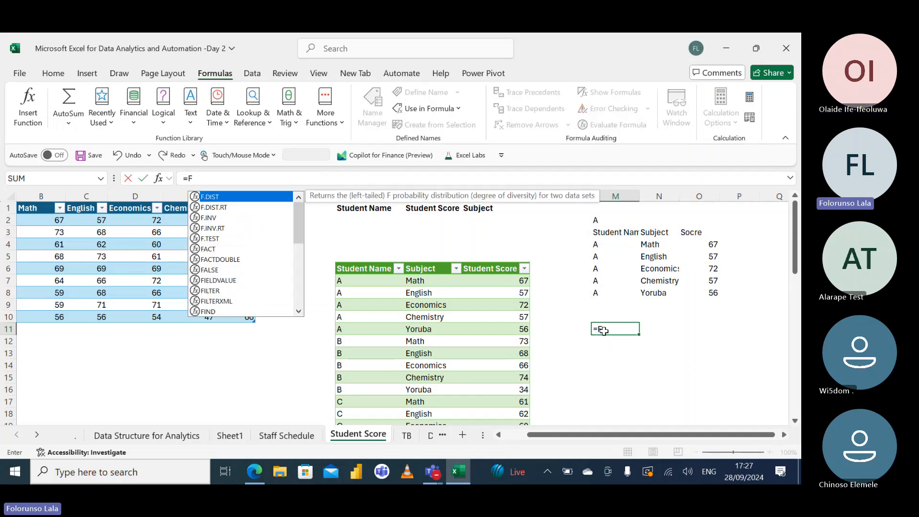
pyautogui.write('ILTER(')
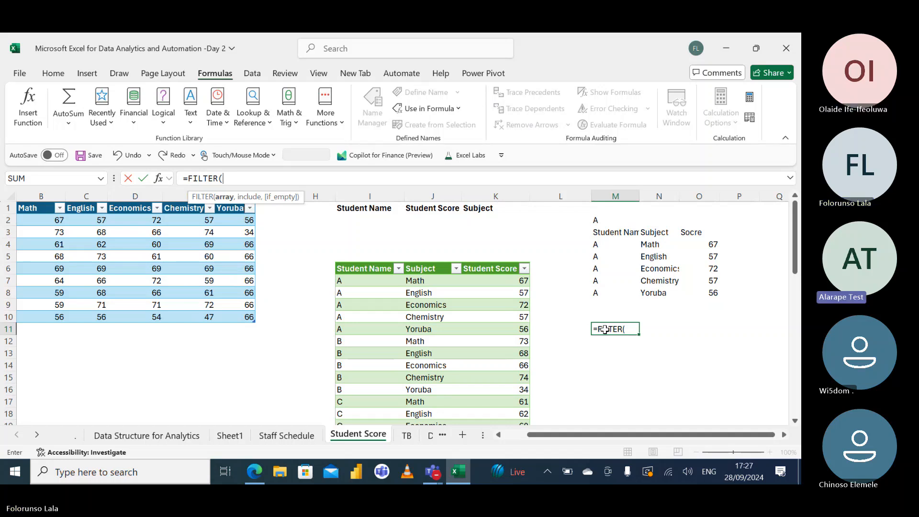
pyautogui.press('Escape')
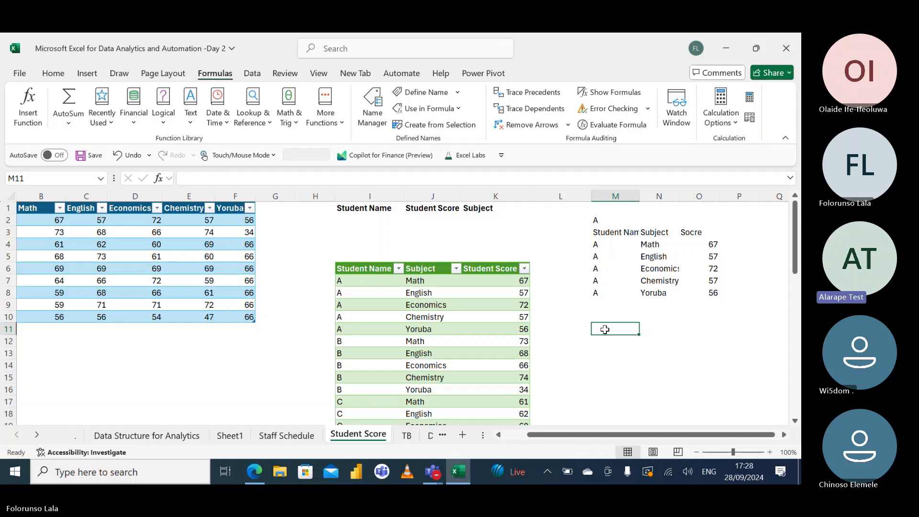
# Highlight the lookup cell M2 with a yellow fill
pyautogui.click(612, 219)
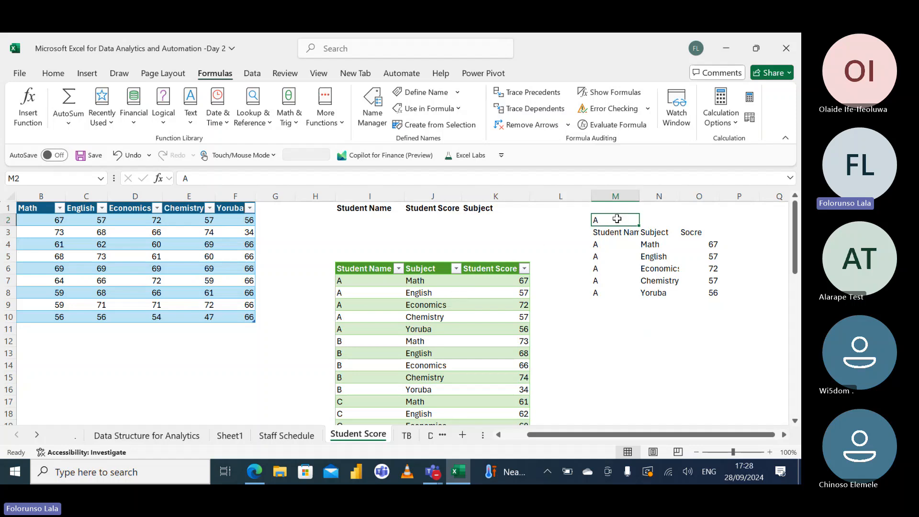
pyautogui.click(53, 73)
pyautogui.click(168, 117)
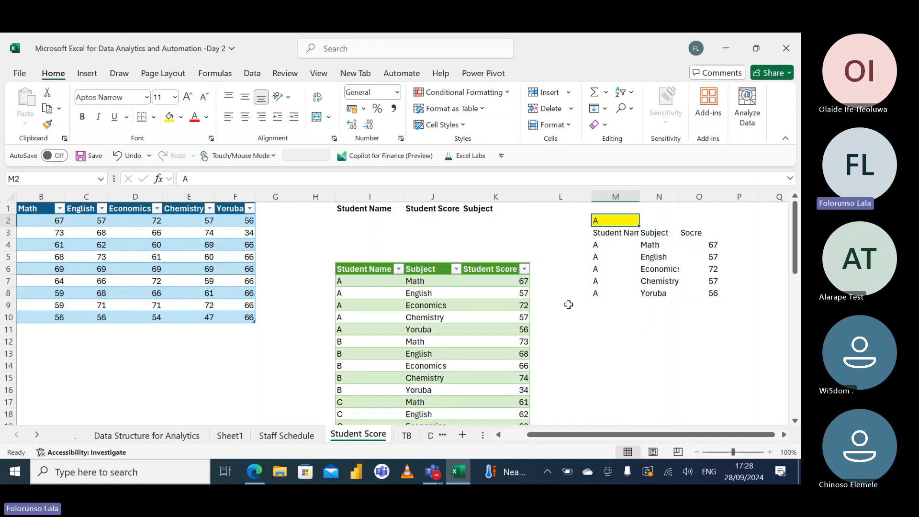
# Replace the M2 reference in the FILTER formula in M4 with the text criterion "A"
pyautogui.click(605, 244)
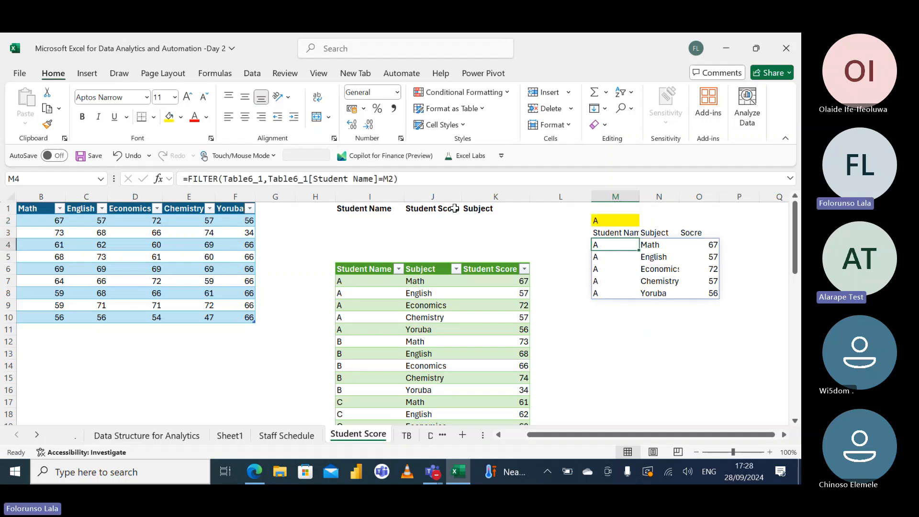
pyautogui.click(790, 180)
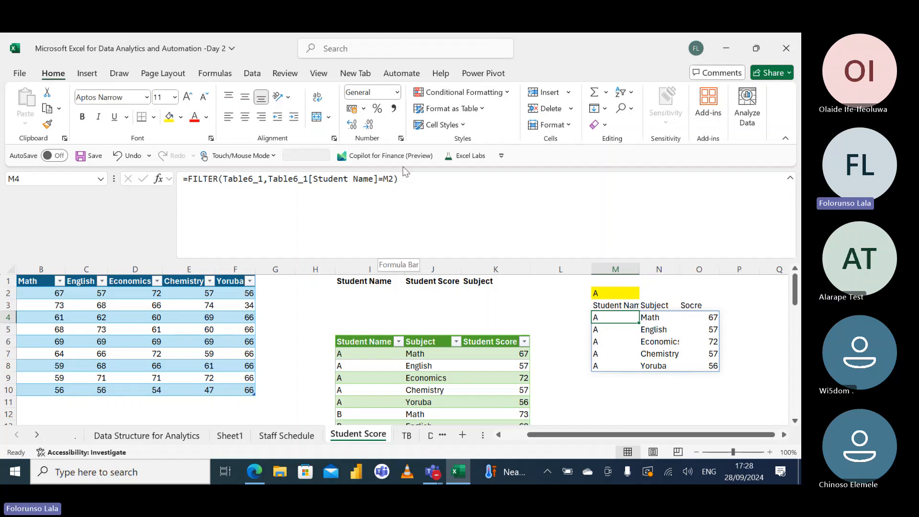
pyautogui.click(393, 179)
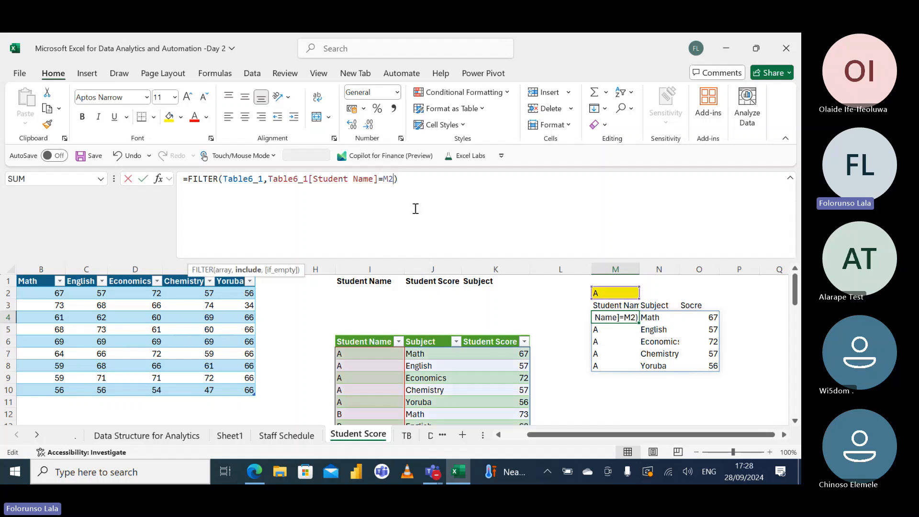
pyautogui.press('BackSpace')
pyautogui.press('BackSpace')
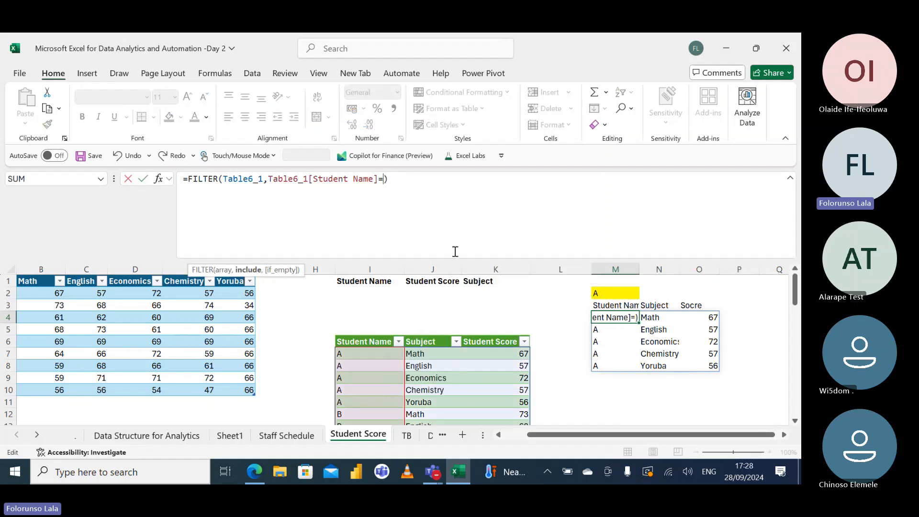
pyautogui.write('""')
pyautogui.click(390, 179)
pyautogui.write('A')
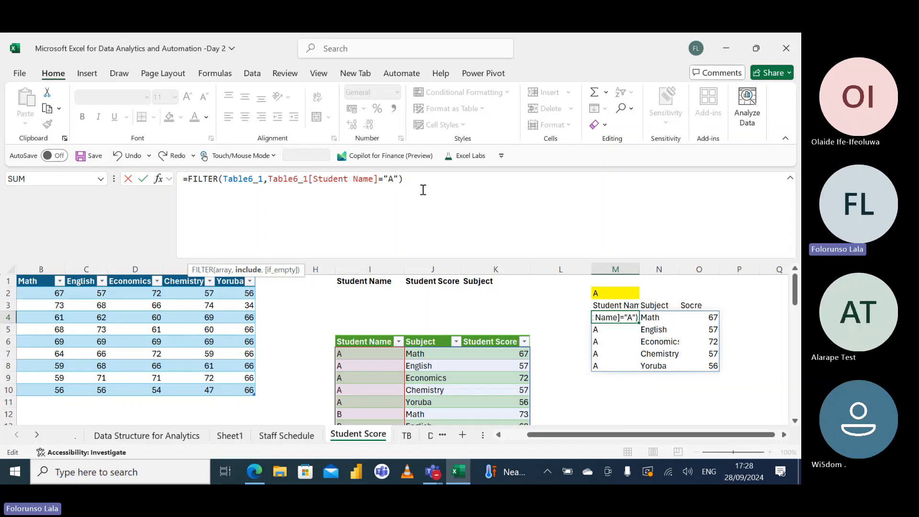
pyautogui.press('Return')
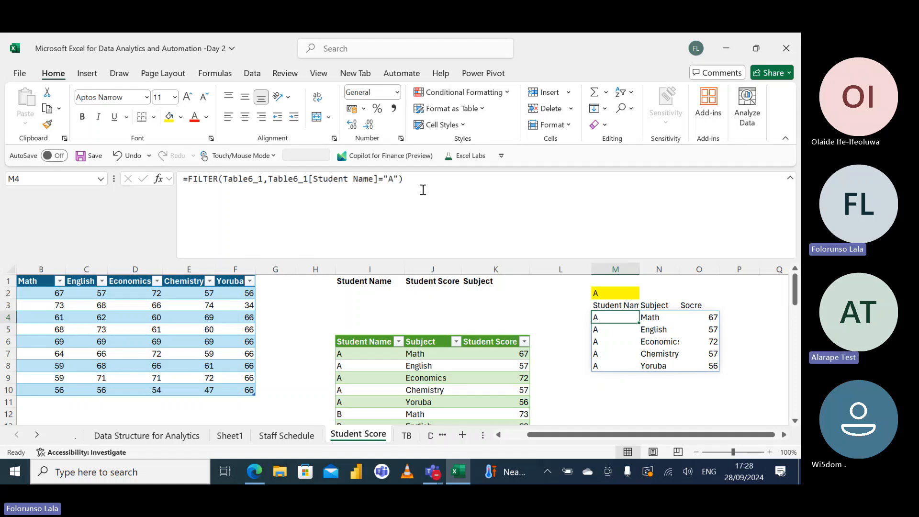
# Set the lookup student in M2 to B
pyautogui.click(611, 290)
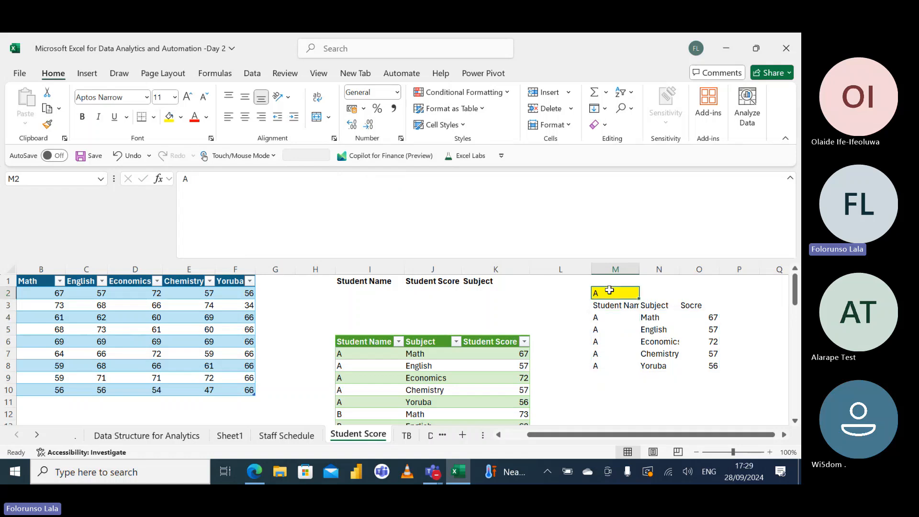
pyautogui.write('B')
pyautogui.click(530, 300)
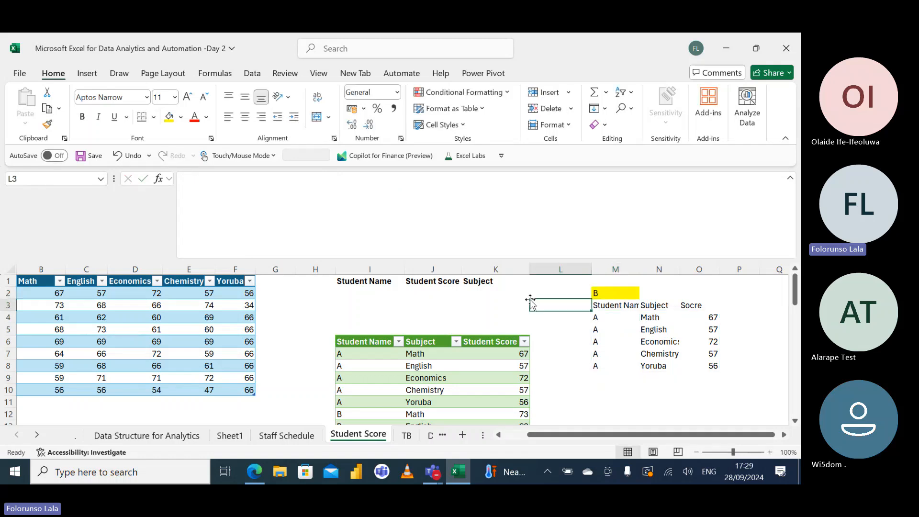
# Replace the "A" criterion in the FILTER formula in M4 with a reference to M2
pyautogui.click(596, 319)
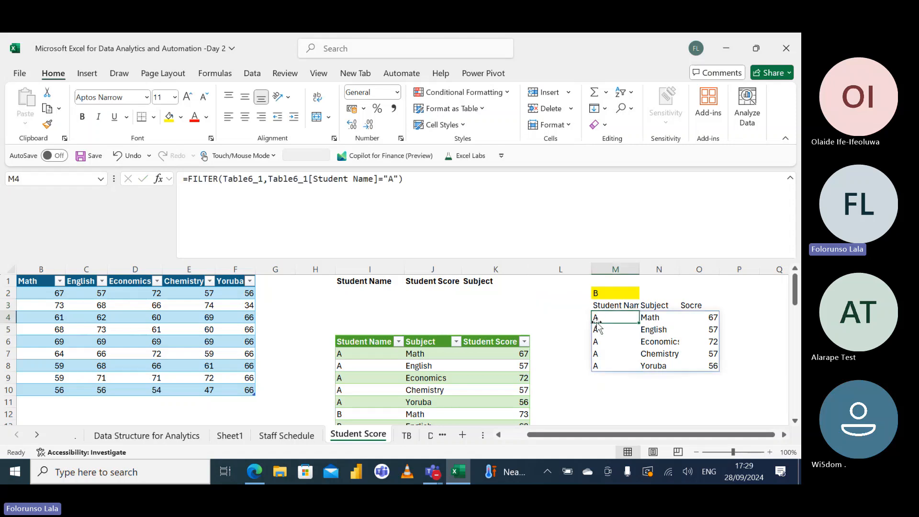
pyautogui.click(399, 178)
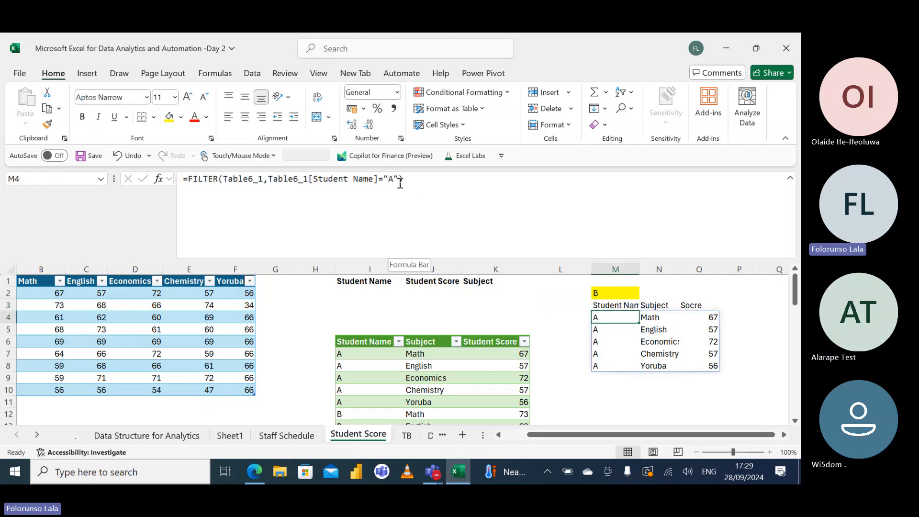
pyautogui.press('BackSpace')
pyautogui.press('BackSpace')
pyautogui.press('BackSpace')
pyautogui.press('BackSpace')
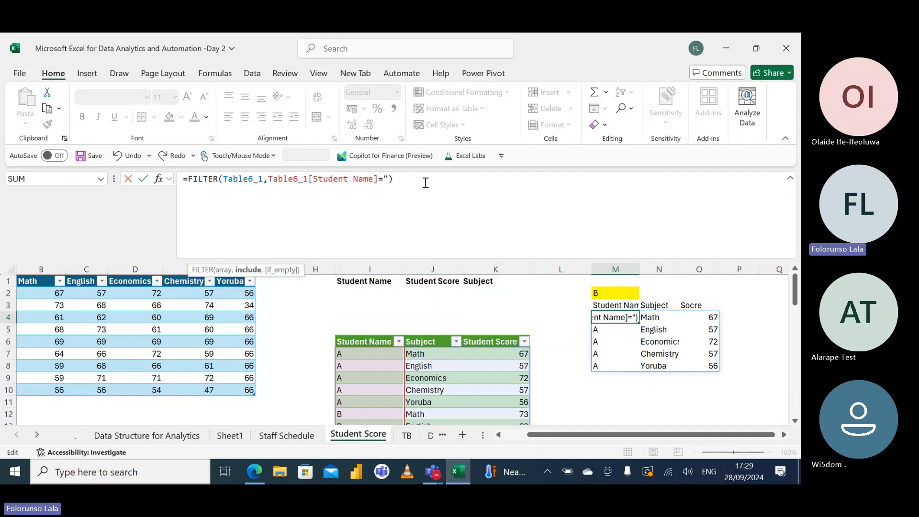
pyautogui.write('=')
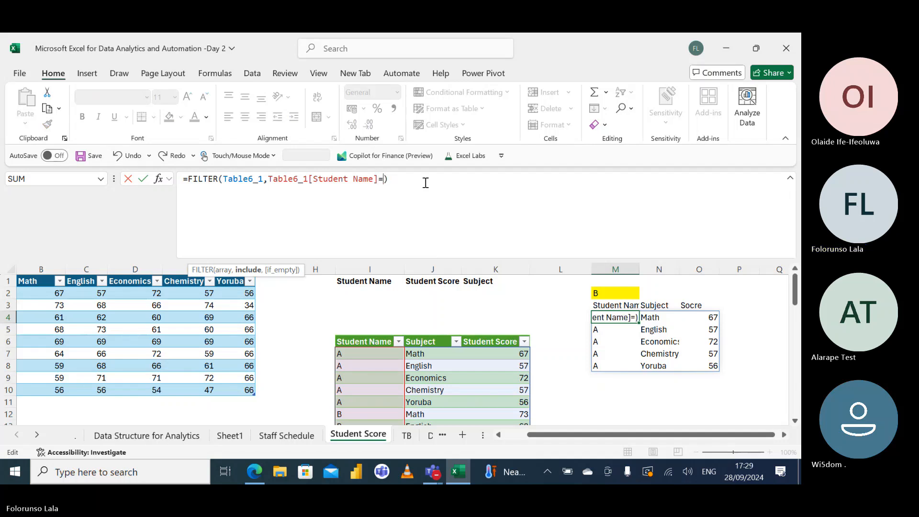
pyautogui.click(608, 293)
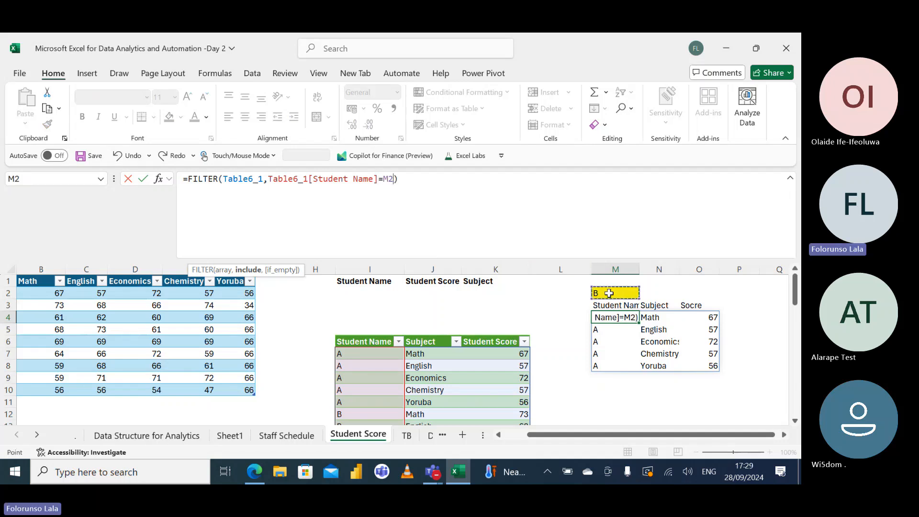
pyautogui.press('Return')
# Collapse the expanded formula bar back to a single line
pyautogui.click(607, 292)
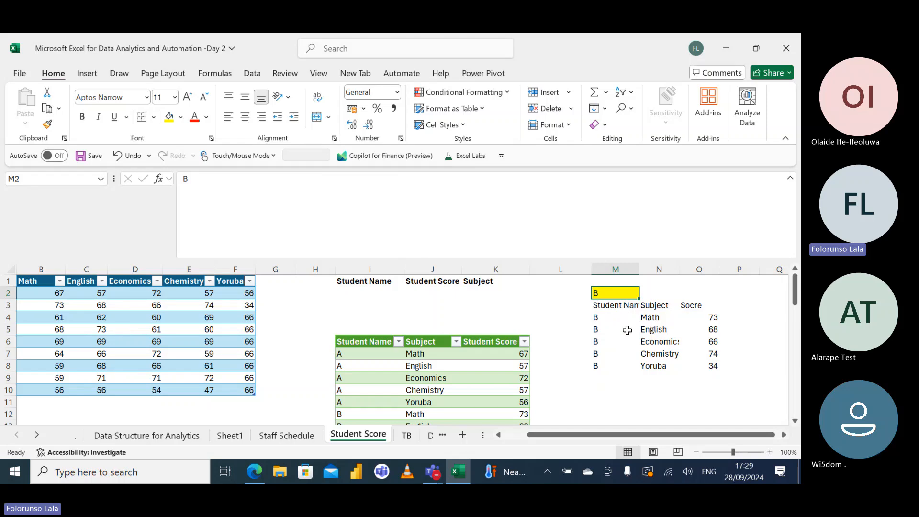
pyautogui.scroll(-1, 608, 337)
pyautogui.scroll(1, 601, 335)
pyautogui.click(771, 183)
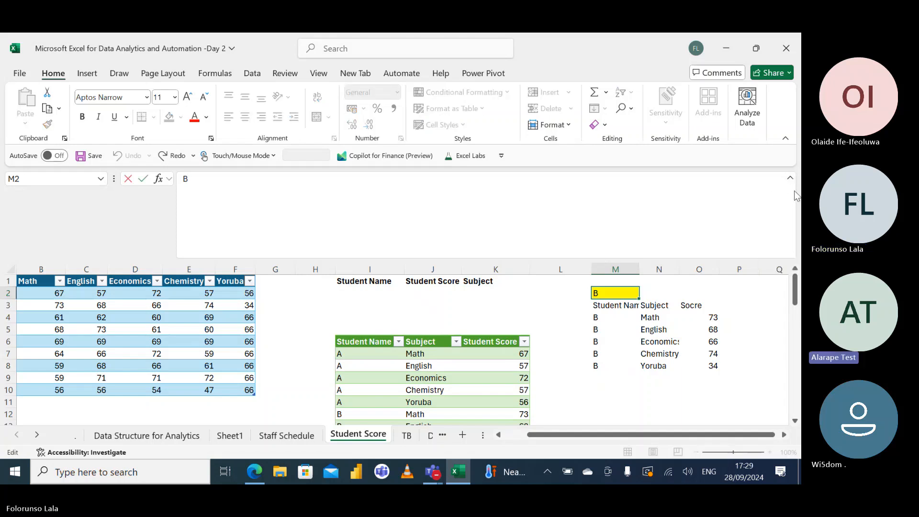
pyautogui.click(790, 178)
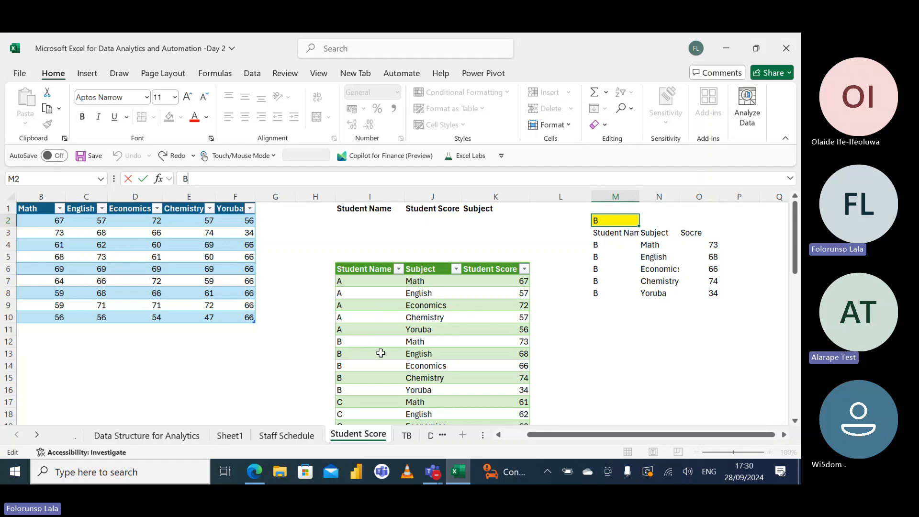
pyautogui.click(117, 245)
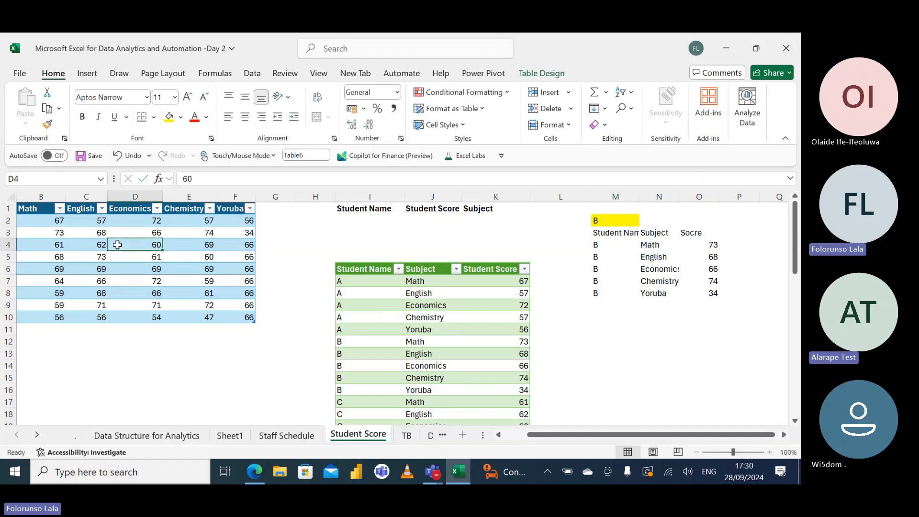
pyautogui.press('Left')
pyautogui.press('Left')
pyautogui.press('Left')
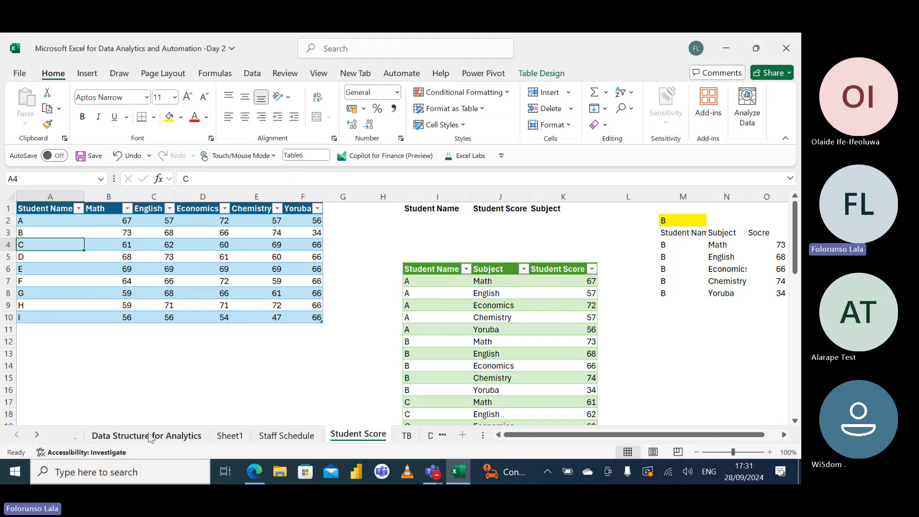
# Open the TB sheet and examine the trial balance's GL codes, classifications, descriptions and monthly columns
pyautogui.click(407, 435)
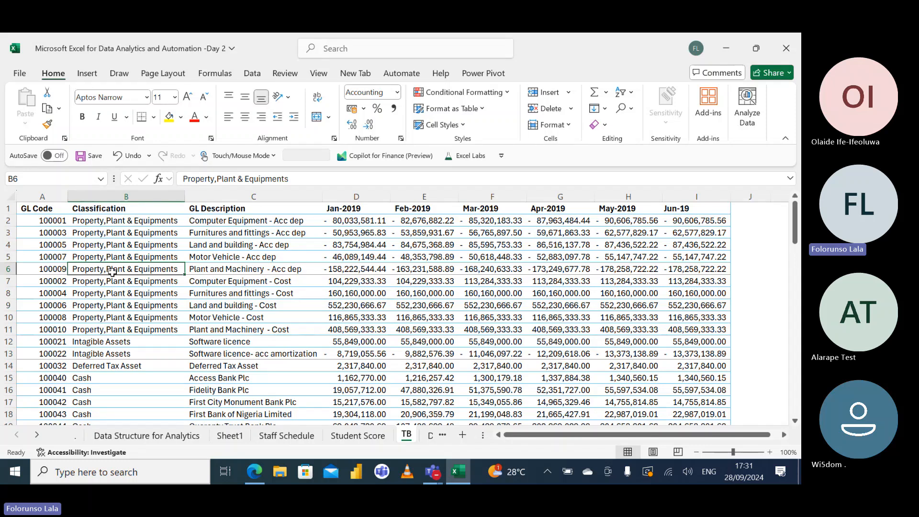
pyautogui.moveTo(36, 209); pyautogui.dragTo(713, 421)
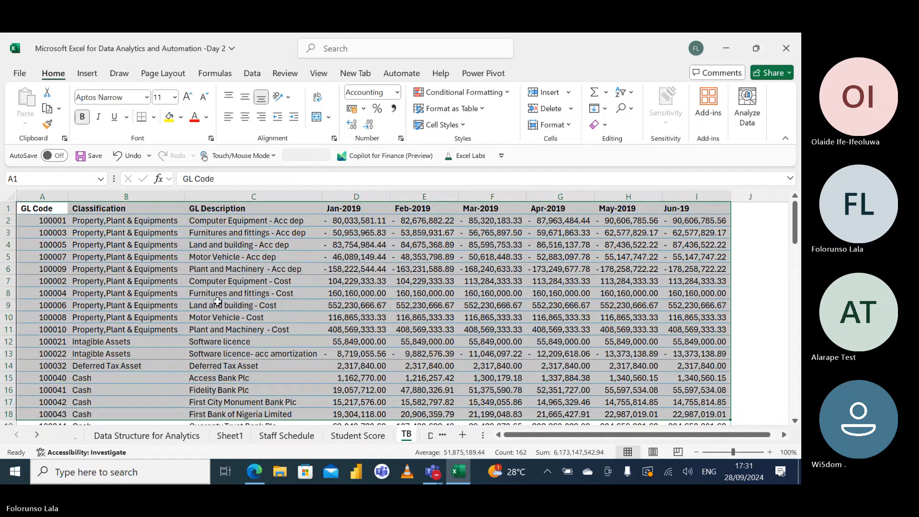
pyautogui.scroll(-7, 217, 301)
pyautogui.scroll(3, 218, 302)
pyautogui.scroll(4, 218, 301)
pyautogui.click(27, 208)
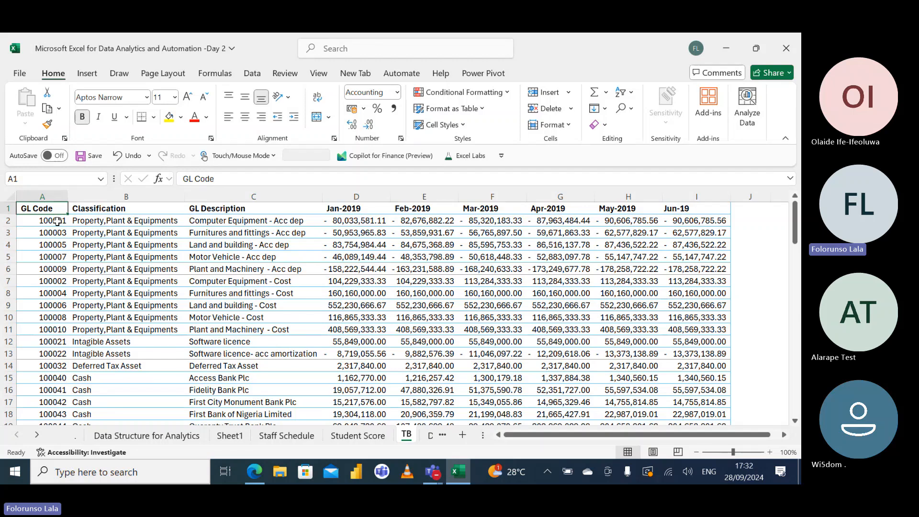
pyautogui.click(57, 222)
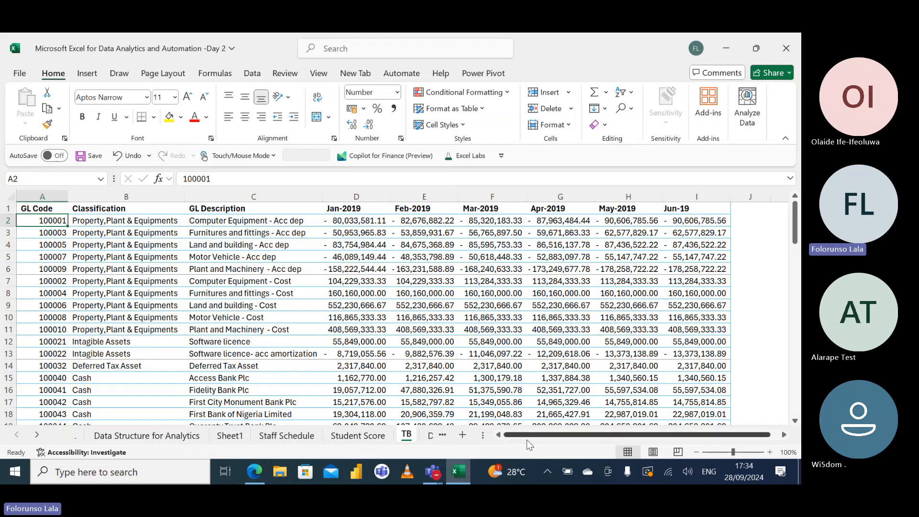
pyautogui.moveTo(529, 434)
pyautogui.mouseDown()
pyautogui.moveTo(583, 427)
pyautogui.moveTo(540, 433)
pyautogui.mouseUp()
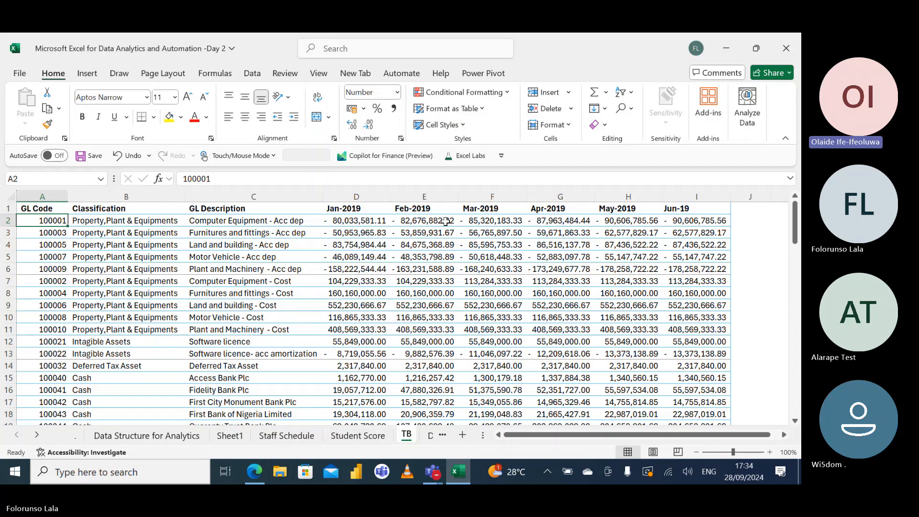
# Insert a column before Feb-2019 in the trial balance and head it Dr
pyautogui.click(423, 197)
pyautogui.rightClick(423, 200)
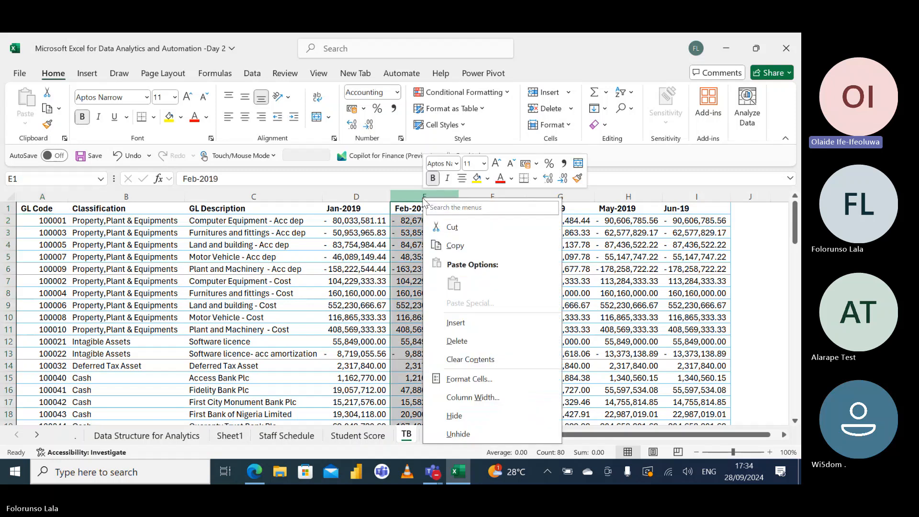
pyautogui.click(455, 323)
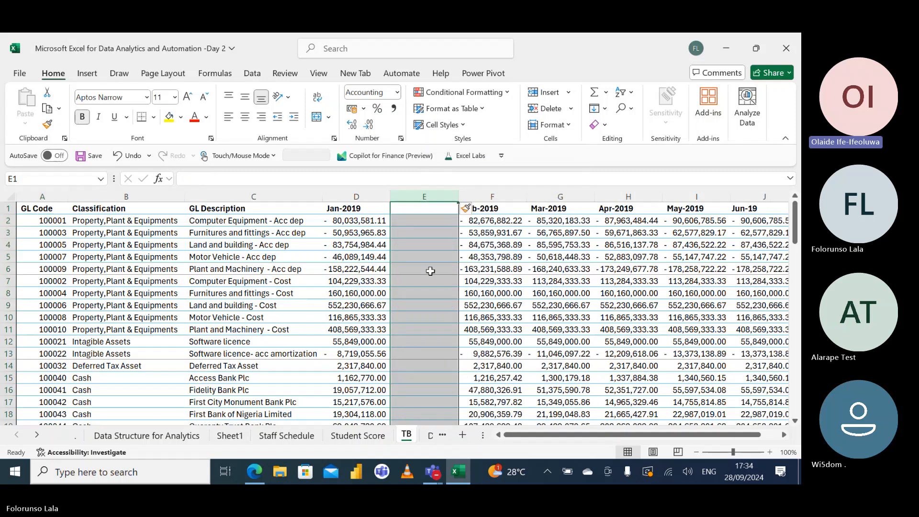
pyautogui.click(423, 221)
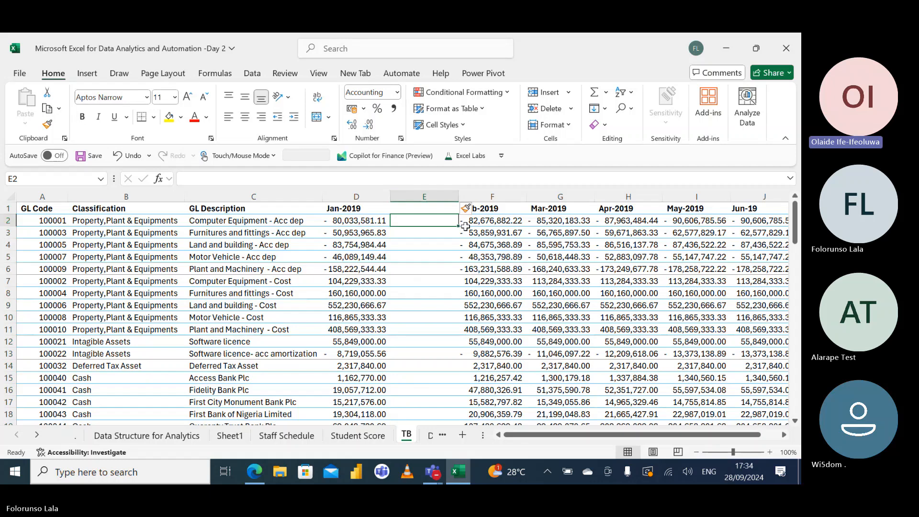
pyautogui.press('Up')
pyautogui.write('dR')
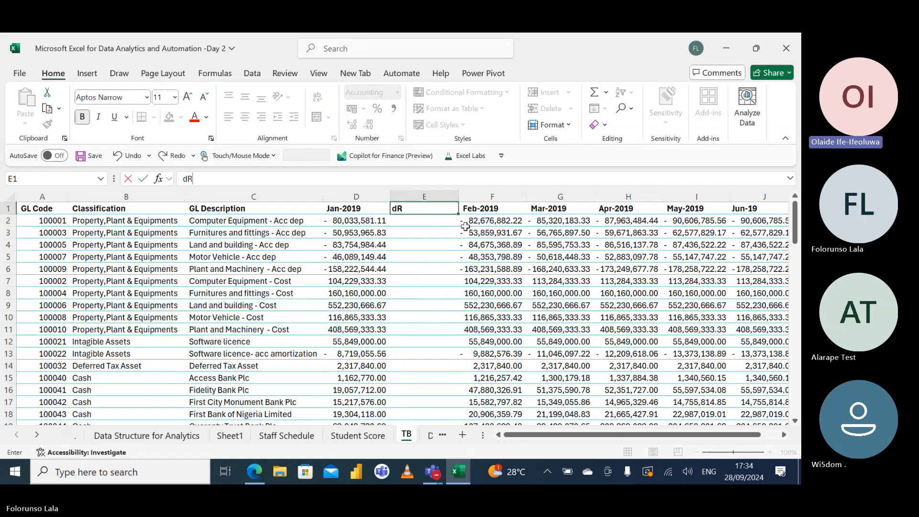
pyautogui.press('Tab')
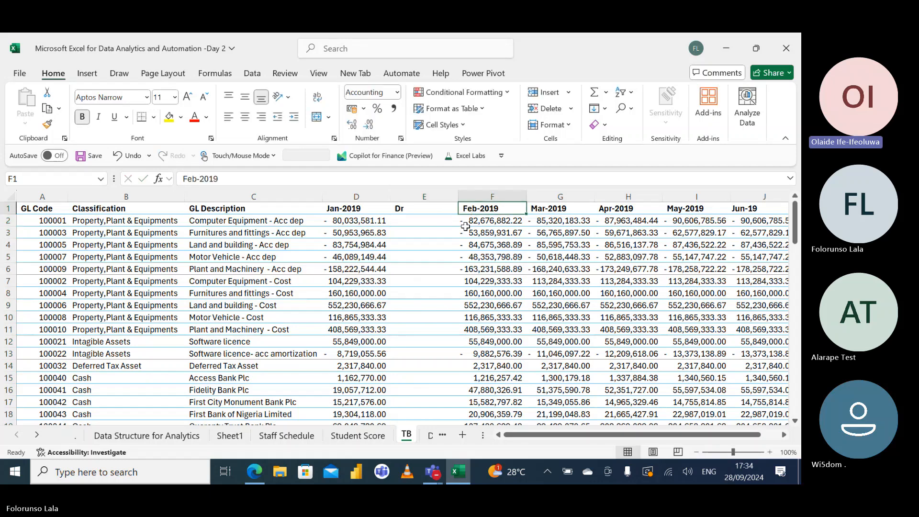
# Insert another column between Dr and Feb-2019 and head it Cr
pyautogui.click(499, 191)
pyautogui.rightClick(499, 189)
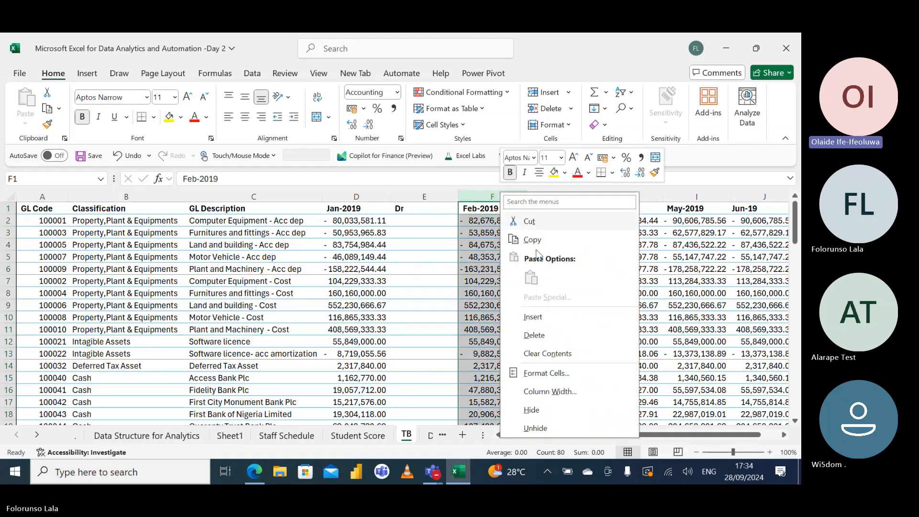
pyautogui.click(552, 317)
pyautogui.click(474, 209)
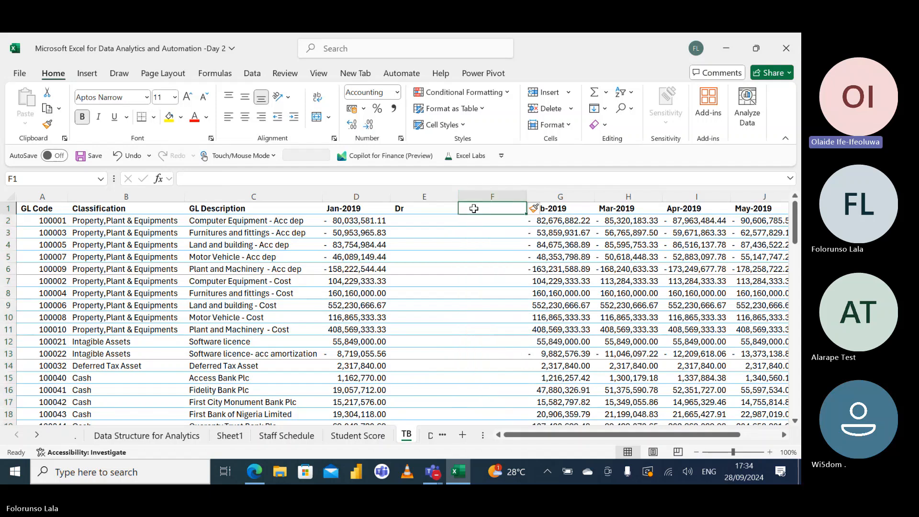
pyautogui.write('Cr')
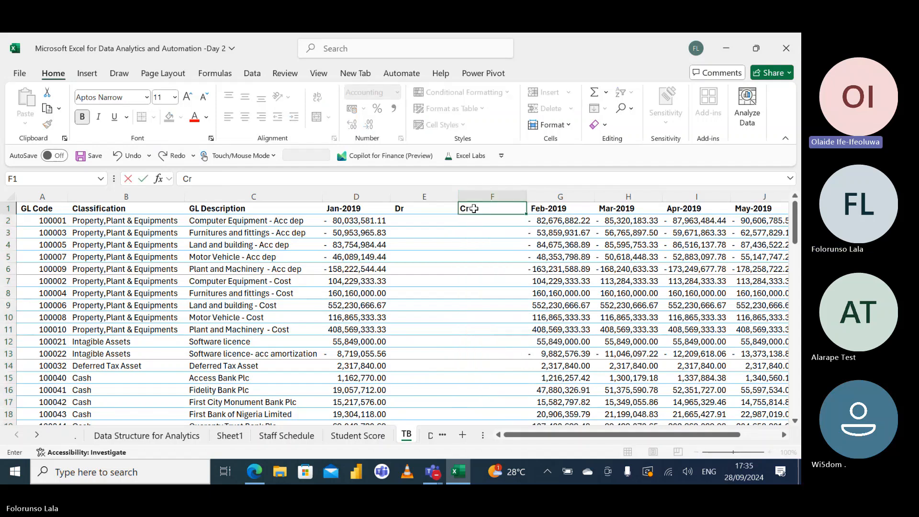
pyautogui.press('Return')
# Link Cr cell F2 to the Jan-2019 amount in D2 with the formula =D2
pyautogui.press('Left')
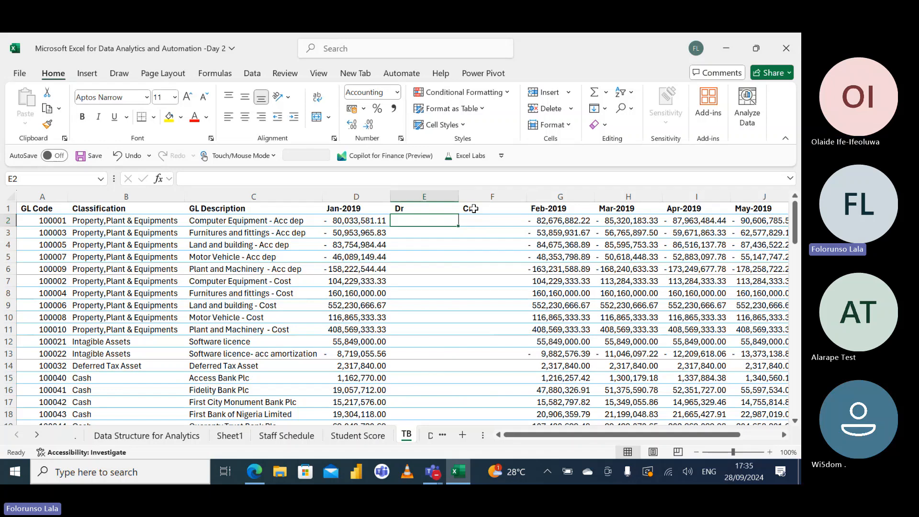
pyautogui.press('Right')
pyautogui.write('=')
pyautogui.press('Left')
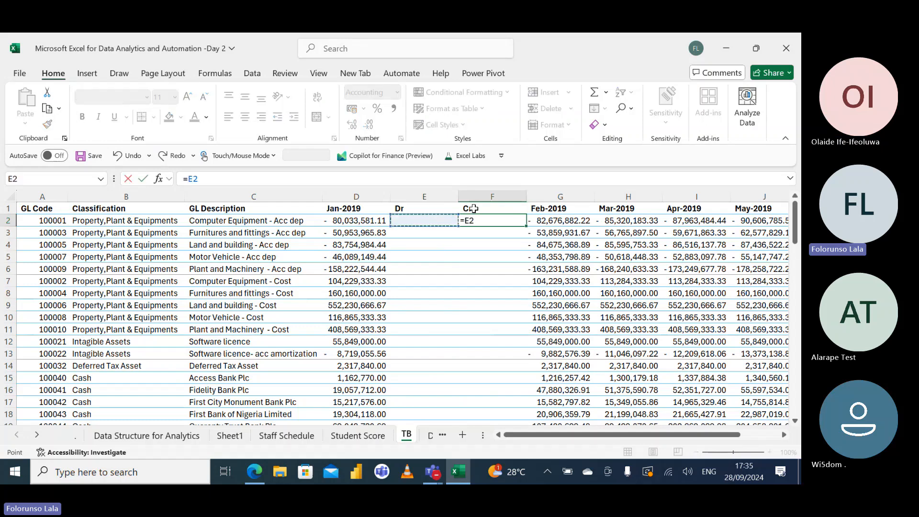
pyautogui.press('Left')
pyautogui.press('Return')
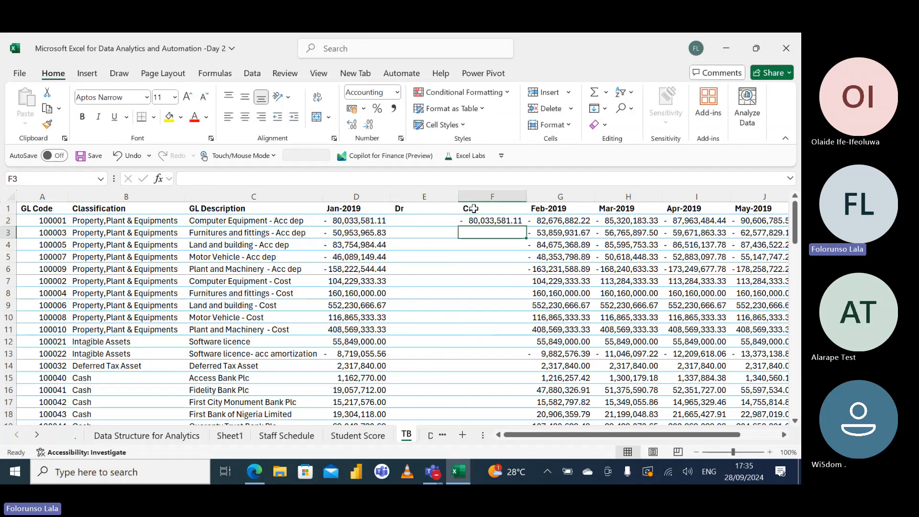
pyautogui.press('Left')
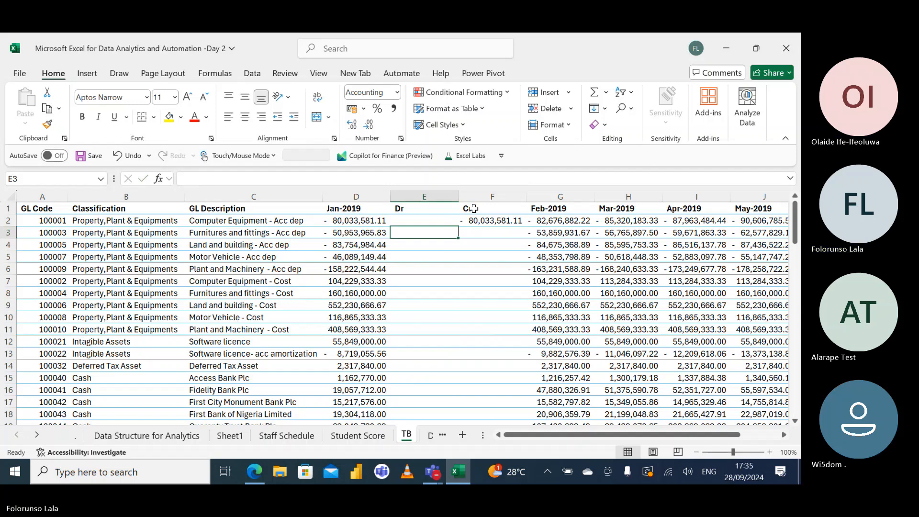
# Link Dr cell E7 to the Jan-2019 amount for Computer Equipment - Cost with the formula =D7
pyautogui.press('Down')
pyautogui.press('Down')
pyautogui.press('Down')
pyautogui.press('Down')
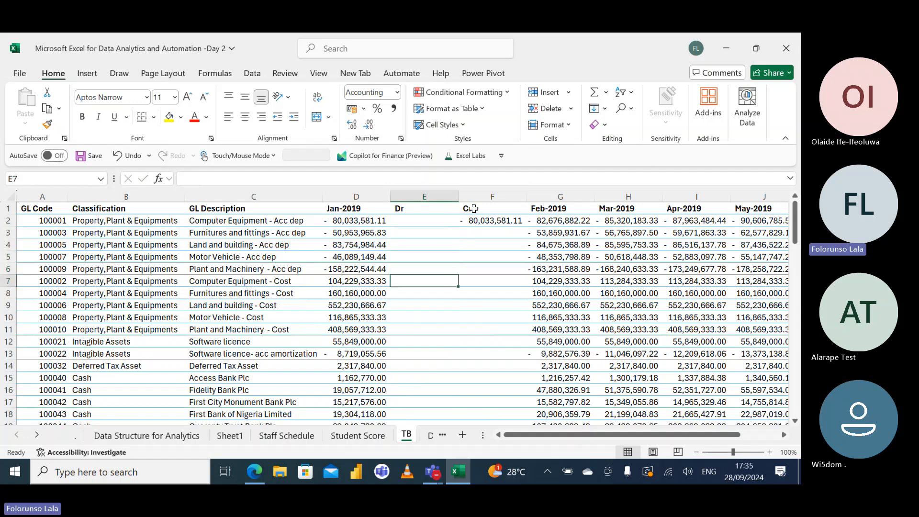
pyautogui.write('=')
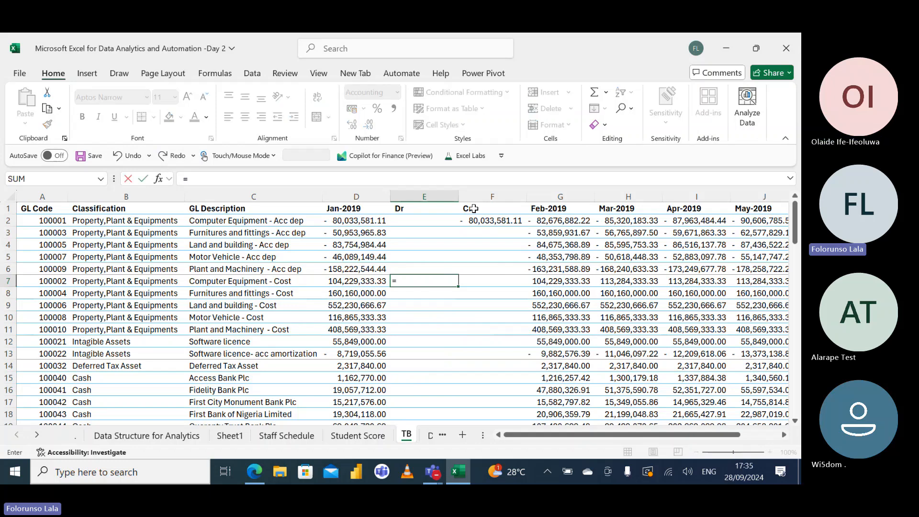
pyautogui.press('Left')
pyautogui.press('Return')
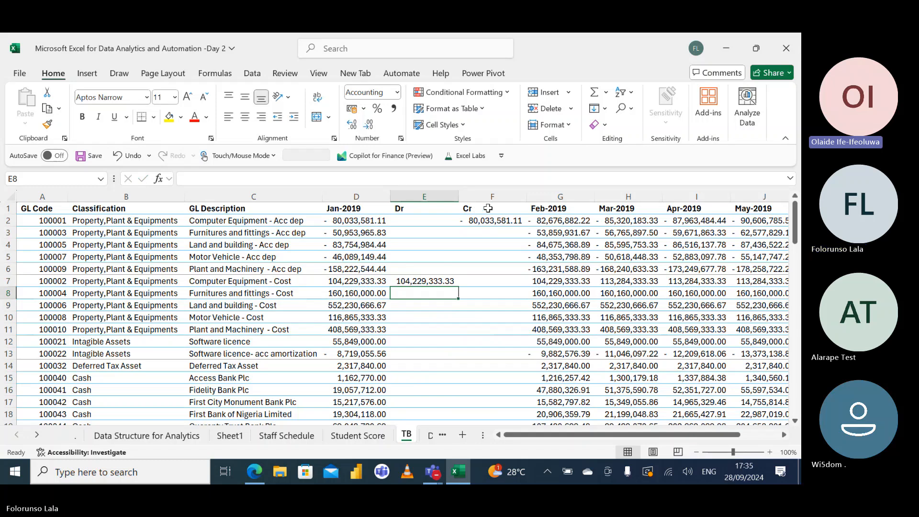
# Insert a column before Feb-2019 and calculate Dr minus Cr in G2 with the formula =E2-F2
pyautogui.click(560, 196)
pyautogui.rightClick(563, 197)
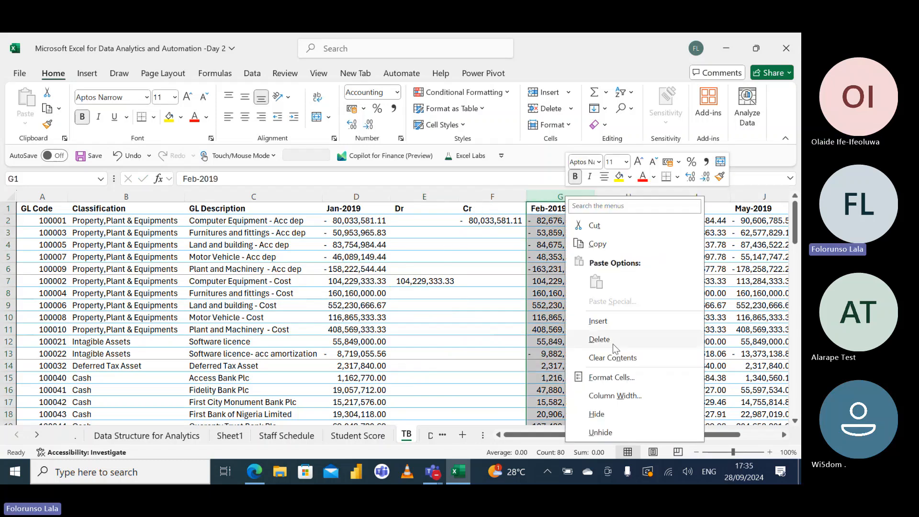
pyautogui.click(616, 324)
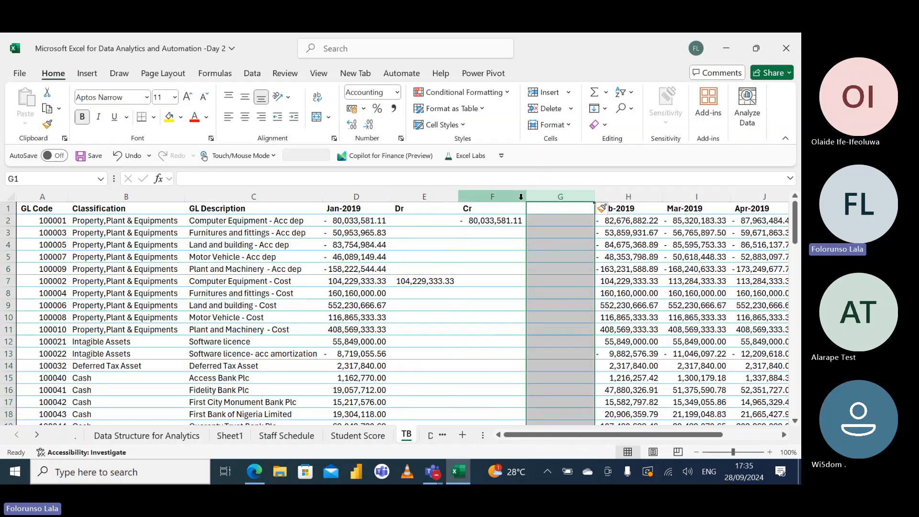
pyautogui.click(540, 222)
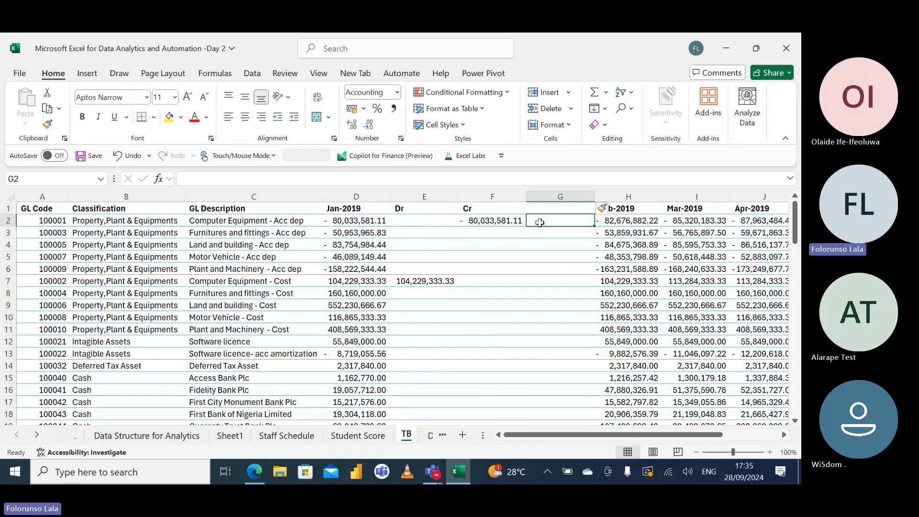
pyautogui.write('=')
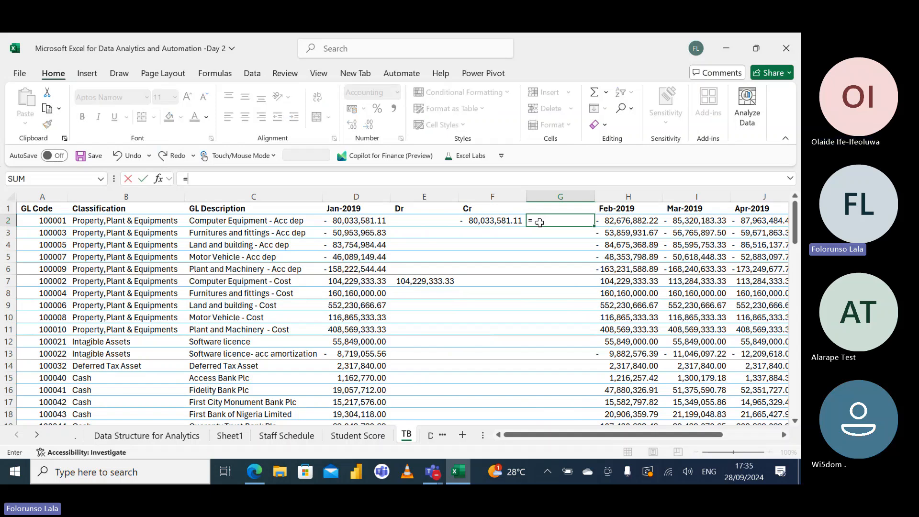
pyautogui.click(425, 220)
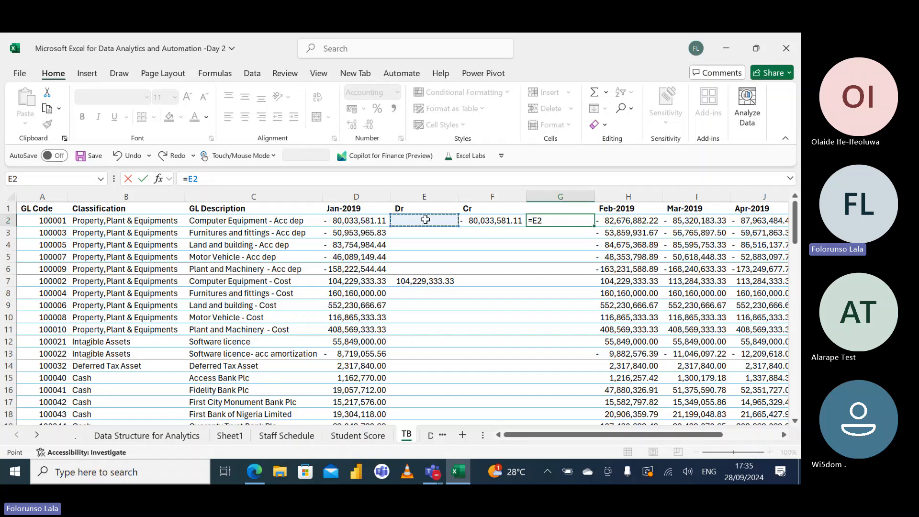
pyautogui.write('-')
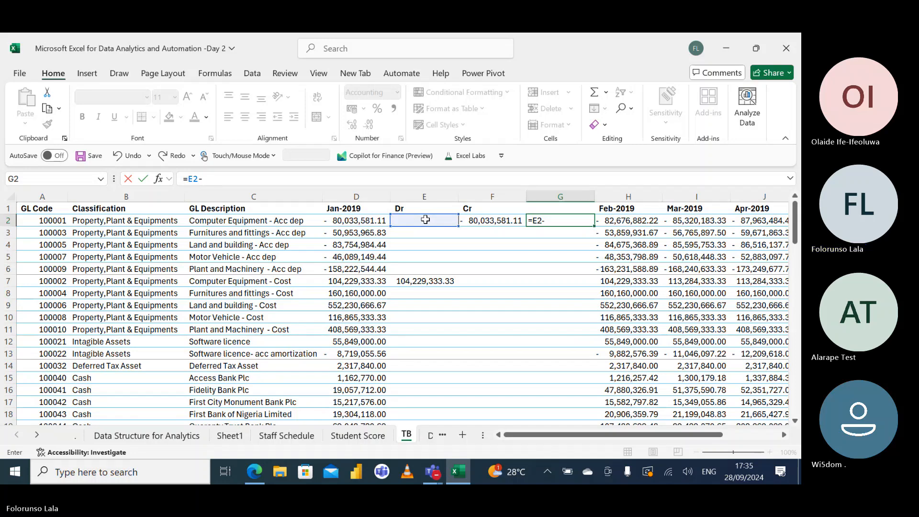
pyautogui.click(481, 221)
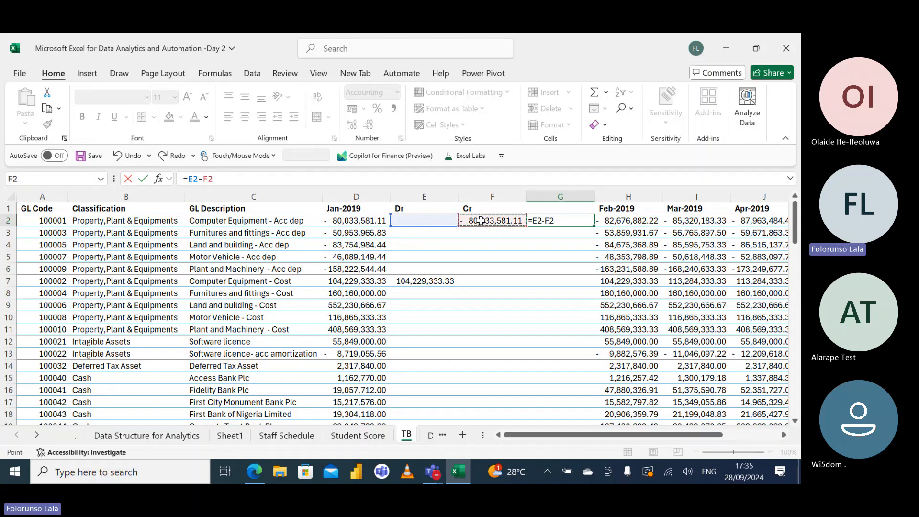
pyautogui.hotkey('ctrl', 'Return')
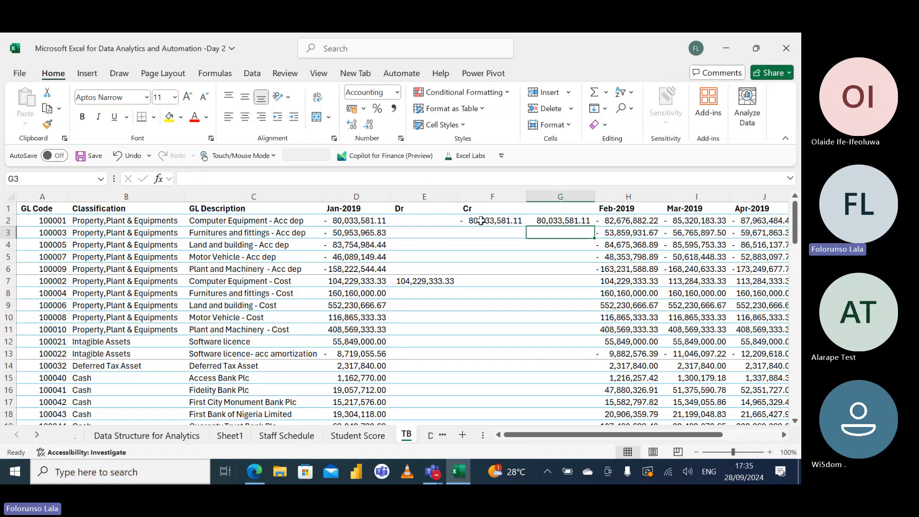
# Replace the formula in G2 with =F2-E2 to subtract Dr from Cr
pyautogui.write('=')
pyautogui.click(480, 220)
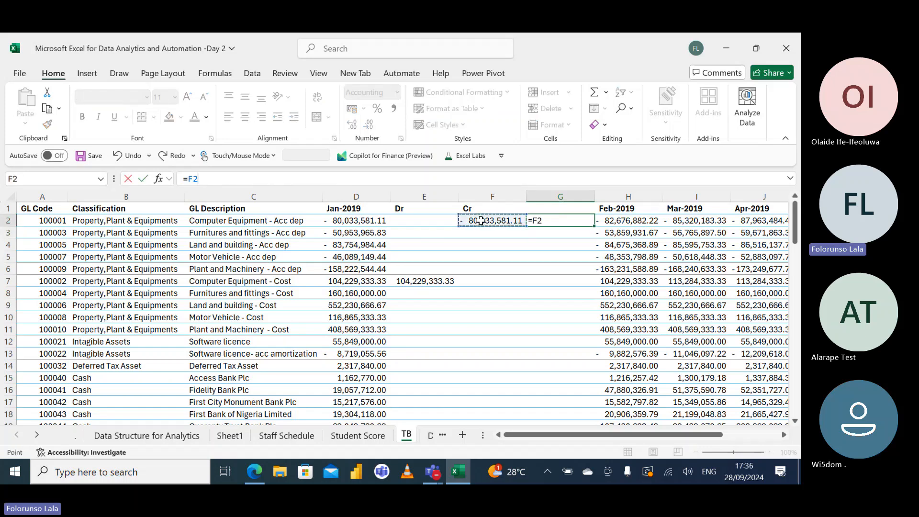
pyautogui.write('-')
pyautogui.click(422, 221)
pyautogui.press('Return')
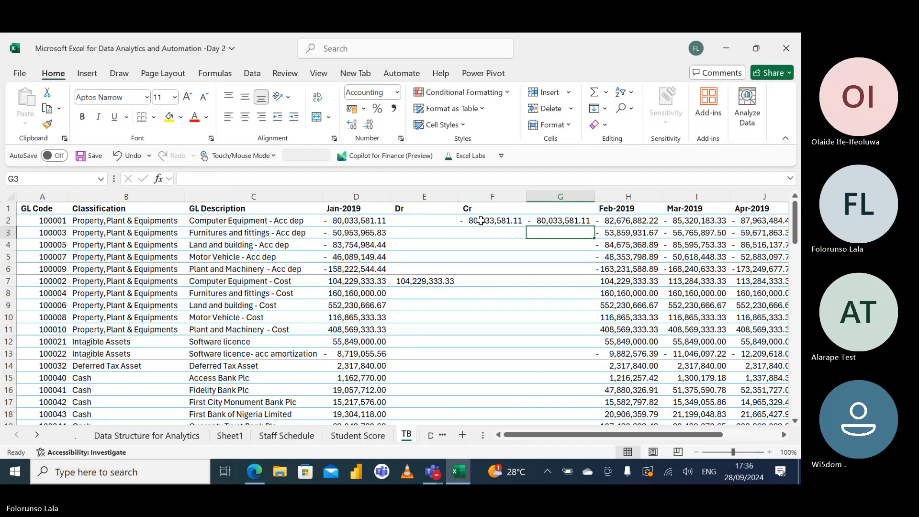
# Fill the difference formula from G2 down to G7 and inspect the formula in G7
pyautogui.click(559, 219)
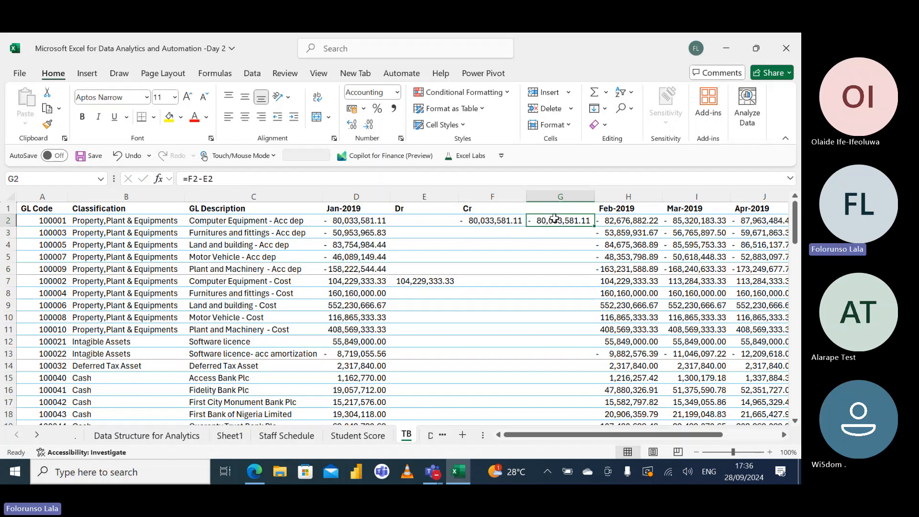
pyautogui.doubleClick(554, 220)
pyautogui.click(555, 220)
pyautogui.click(561, 196)
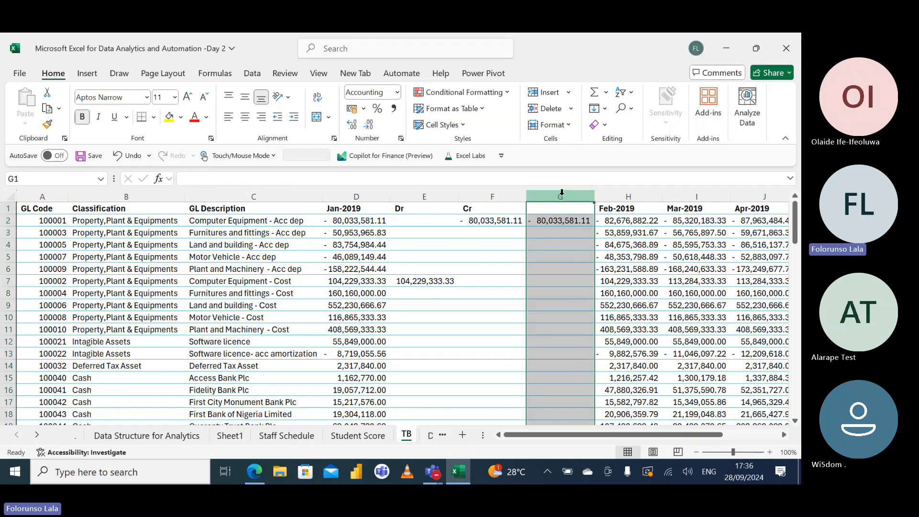
pyautogui.click(559, 221)
pyautogui.moveTo(593, 224)
pyautogui.mouseDown()
pyautogui.moveTo(574, 300)
pyautogui.moveTo(573, 286)
pyautogui.mouseUp()
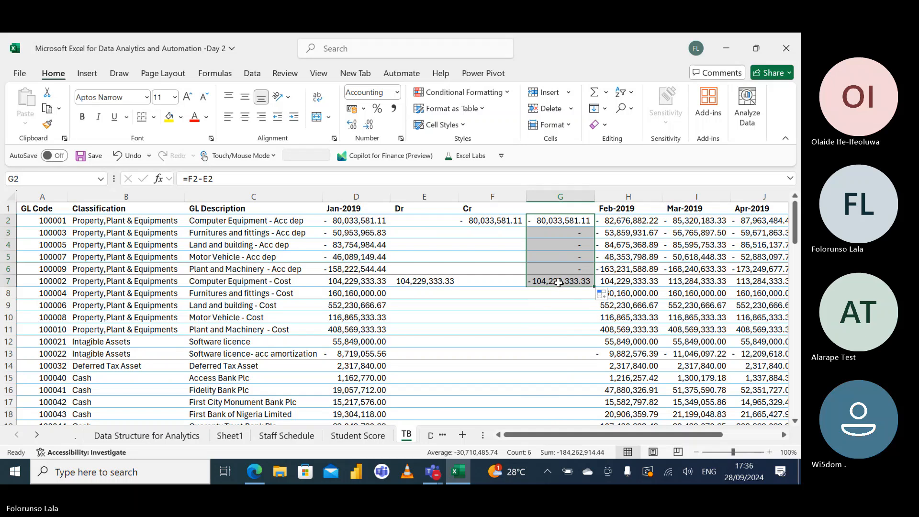
pyautogui.click(558, 283)
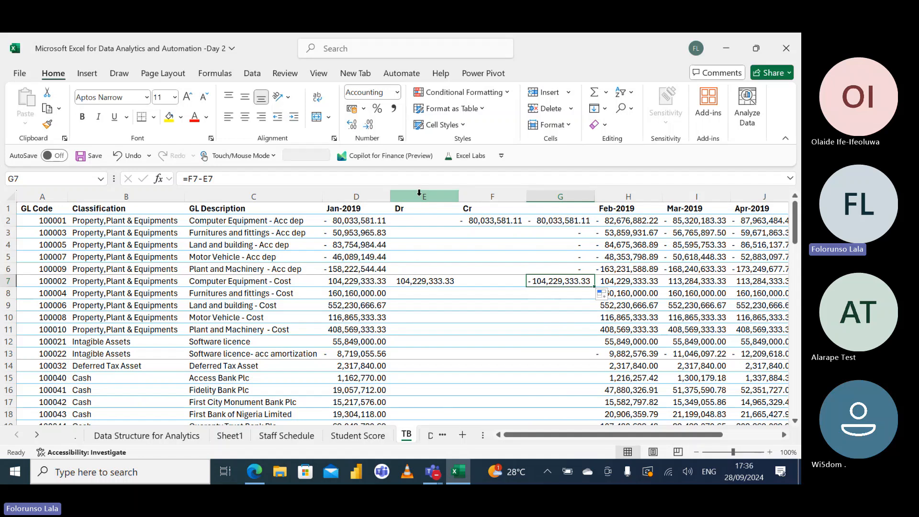
# Delete the Dr, Cr and difference columns E to G from the trial balance
pyautogui.moveTo(419, 194); pyautogui.dragTo(569, 197)
pyautogui.rightClick(566, 199)
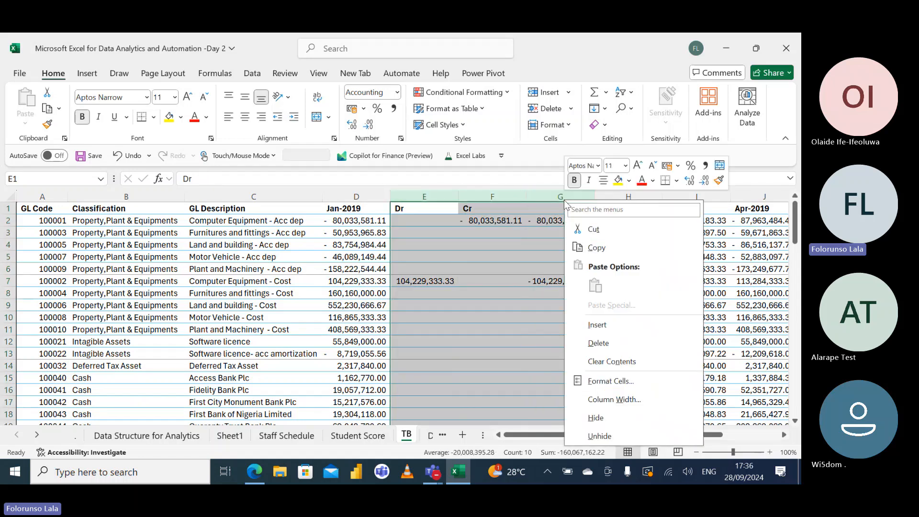
pyautogui.click(598, 342)
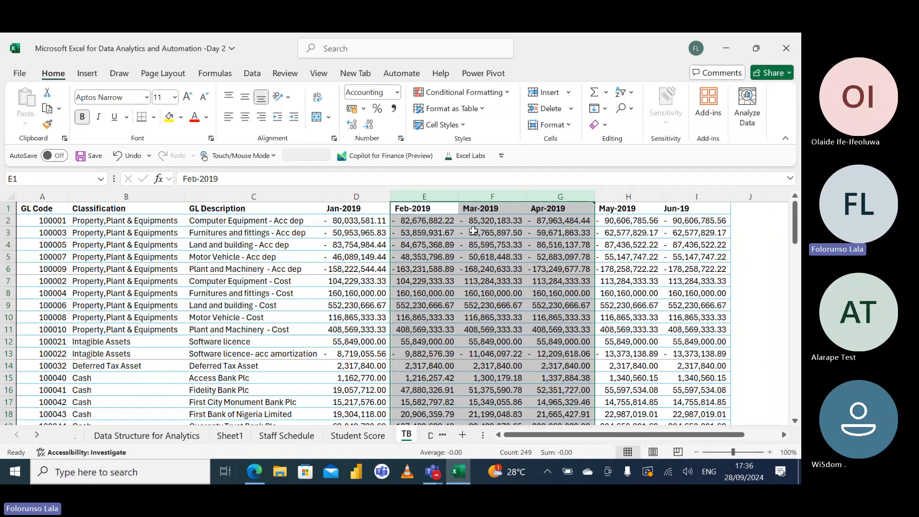
# Examine the trial balance's Jan-2019 amounts, GL descriptions and GL Code column
pyautogui.click(371, 211)
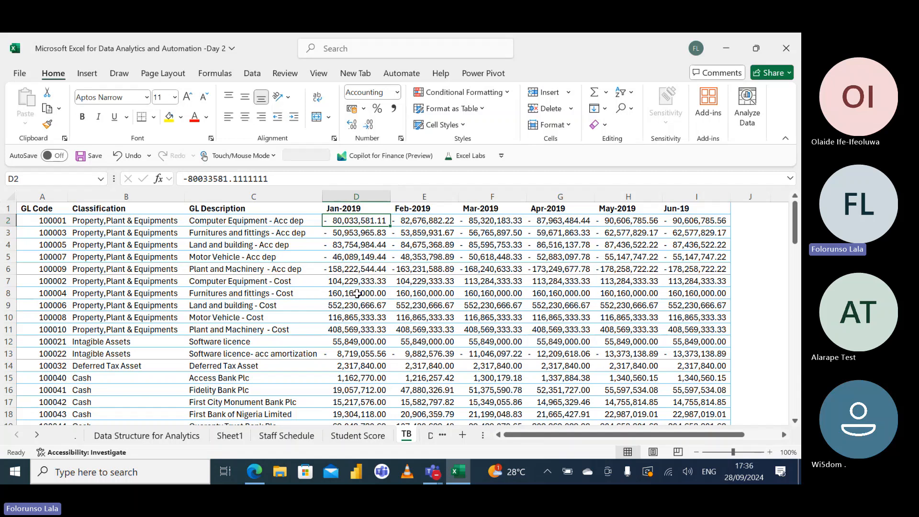
pyautogui.click(213, 254)
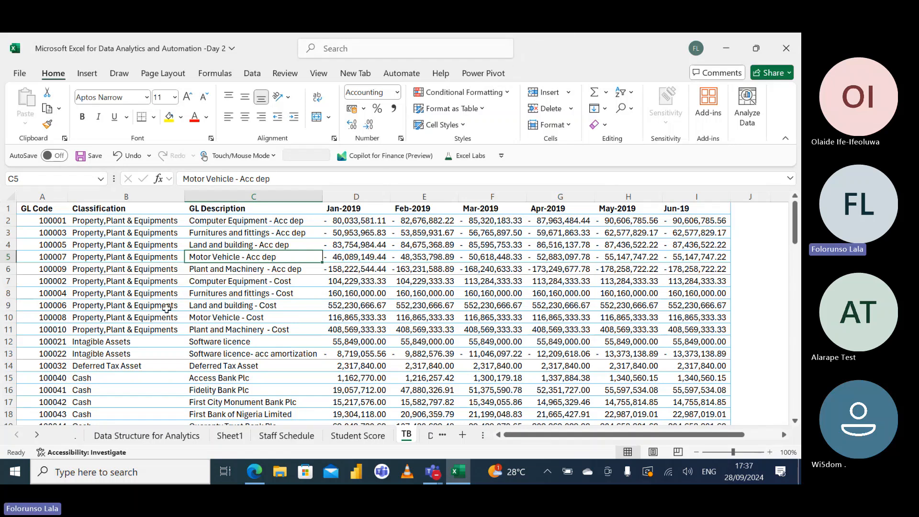
pyautogui.click(40, 193)
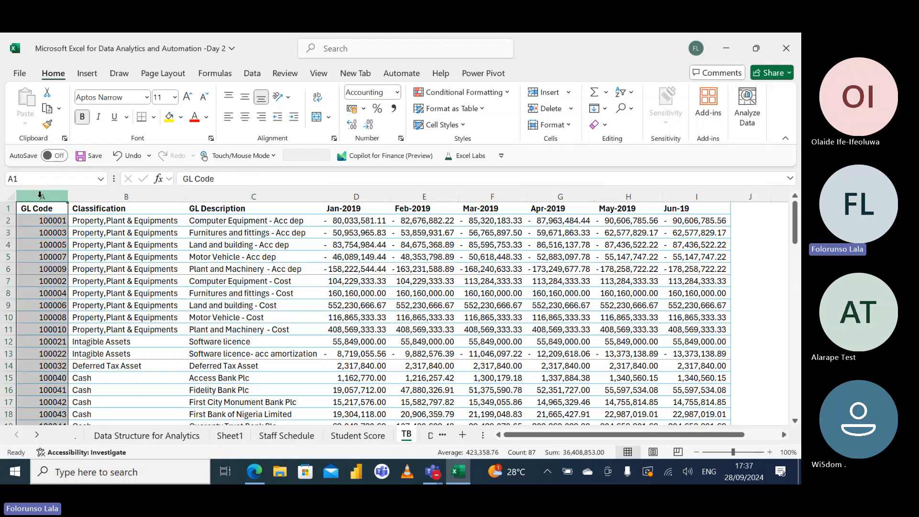
pyautogui.click(4, 206)
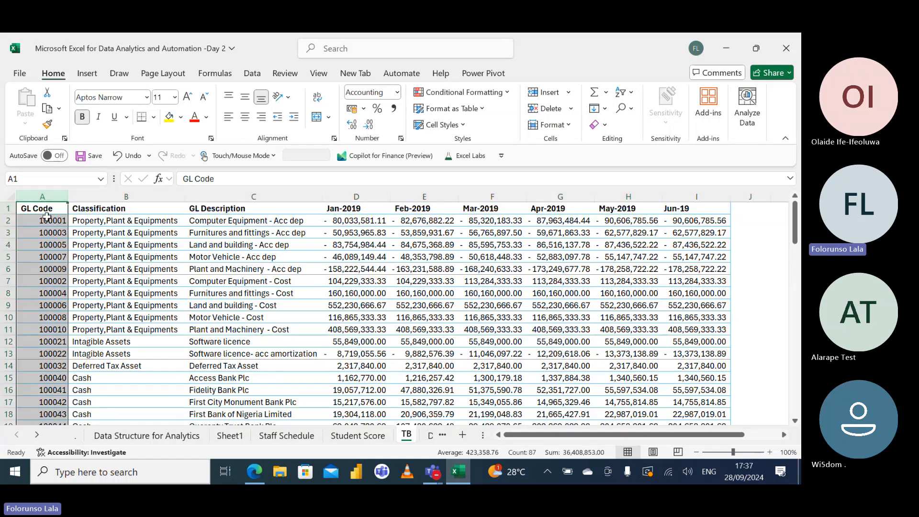
pyautogui.moveTo(46, 220); pyautogui.dragTo(23, 412)
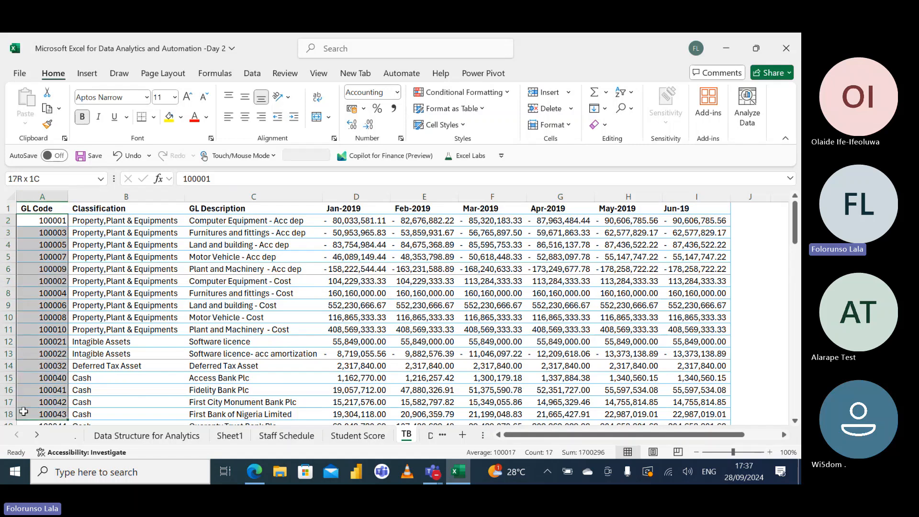
# Replace the GL code for Fidelity Bank Plc in A16 with Cash
pyautogui.click(30, 391)
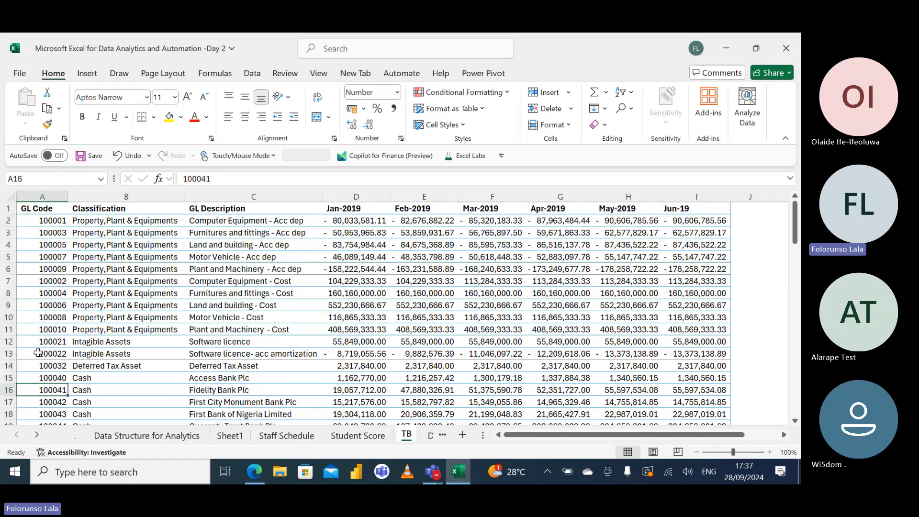
pyautogui.write('Cs')
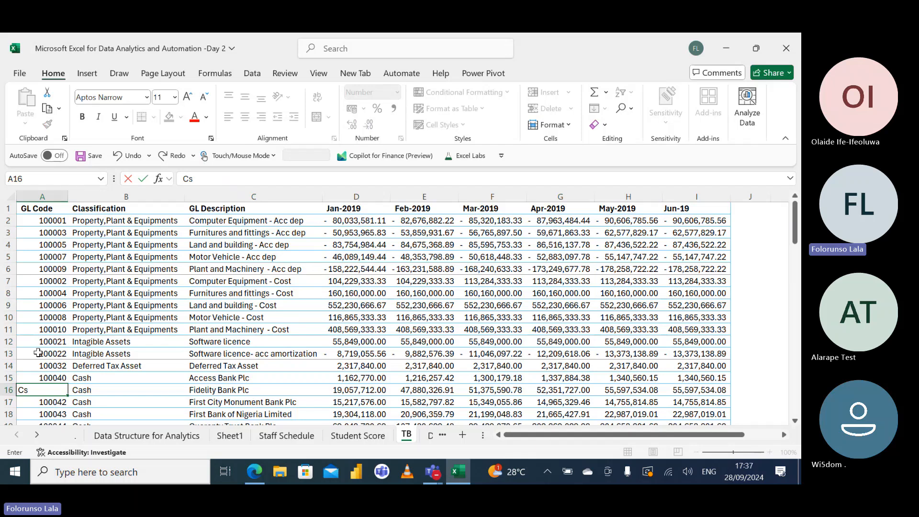
pyautogui.press('BackSpace')
pyautogui.write('as')
pyautogui.press('BackSpace')
pyautogui.write('sh')
pyautogui.press('Return')
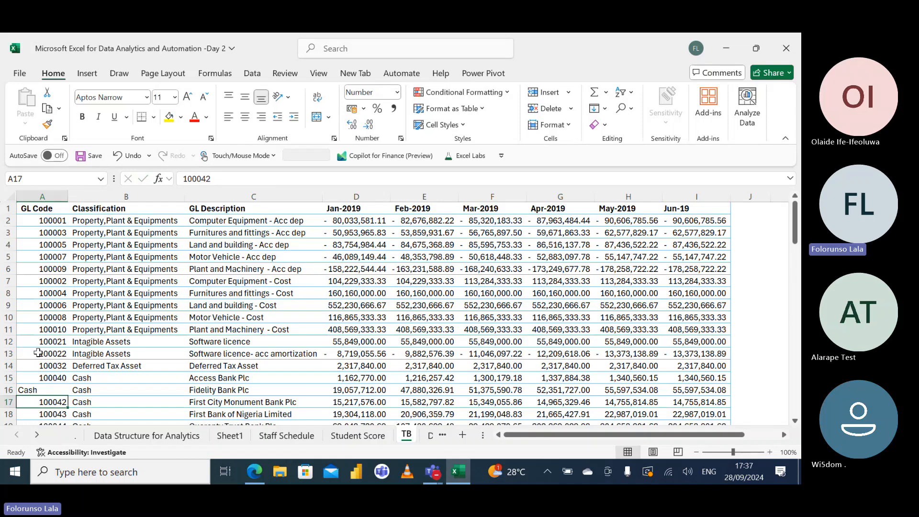
# Check the text entry among the GL codes in A16 and undo it
pyautogui.scroll(-4, 39, 352)
pyautogui.scroll(3, 40, 352)
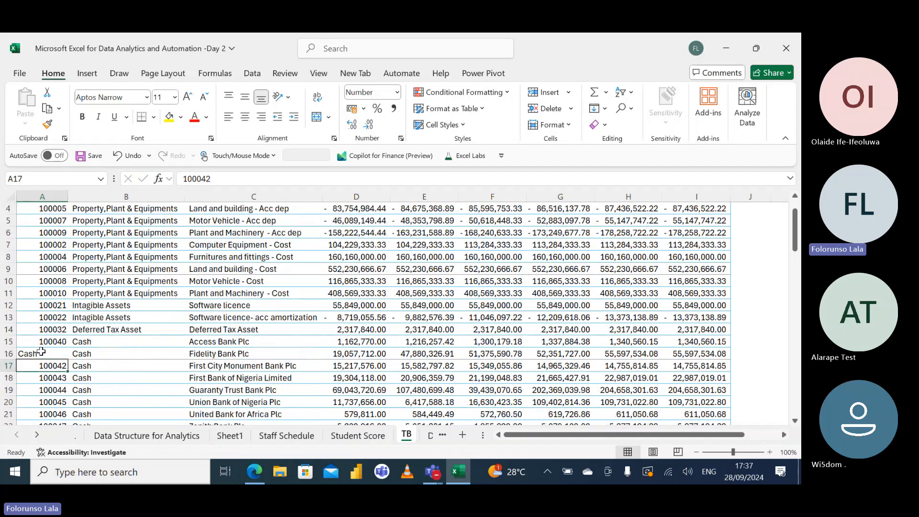
pyautogui.click(41, 353)
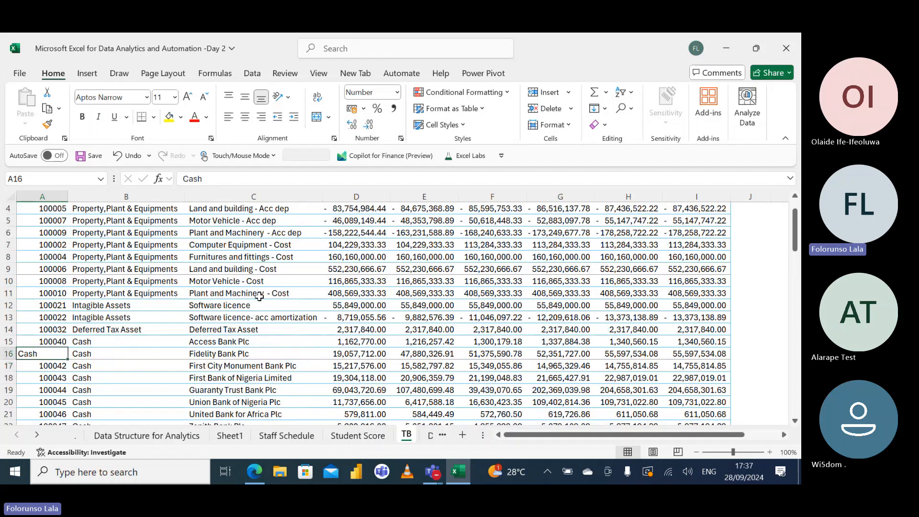
pyautogui.hotkey('ctrl', 'z')
pyautogui.scroll(1, 153, 248)
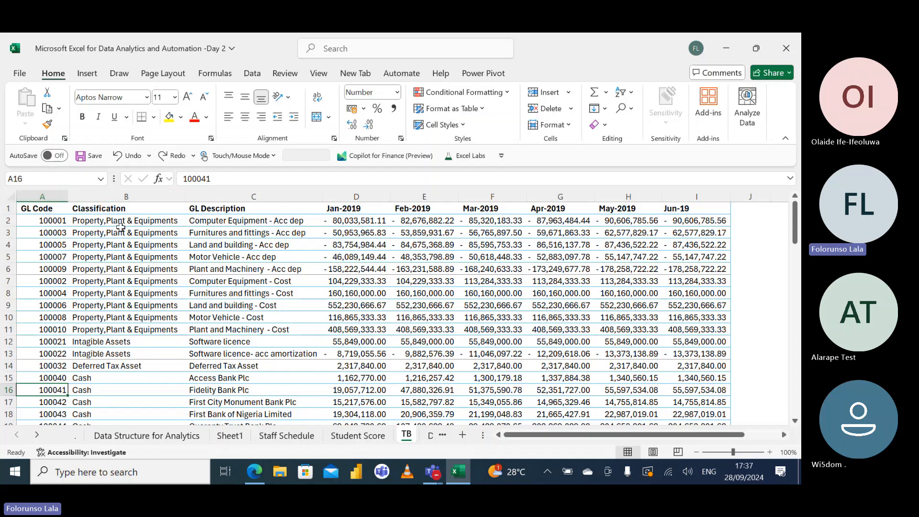
# Review the trial balance's classifications down the sheet, its GL Description column and the monthly columns Jan-2019 to Jun-19
pyautogui.scroll(-11, 121, 262)
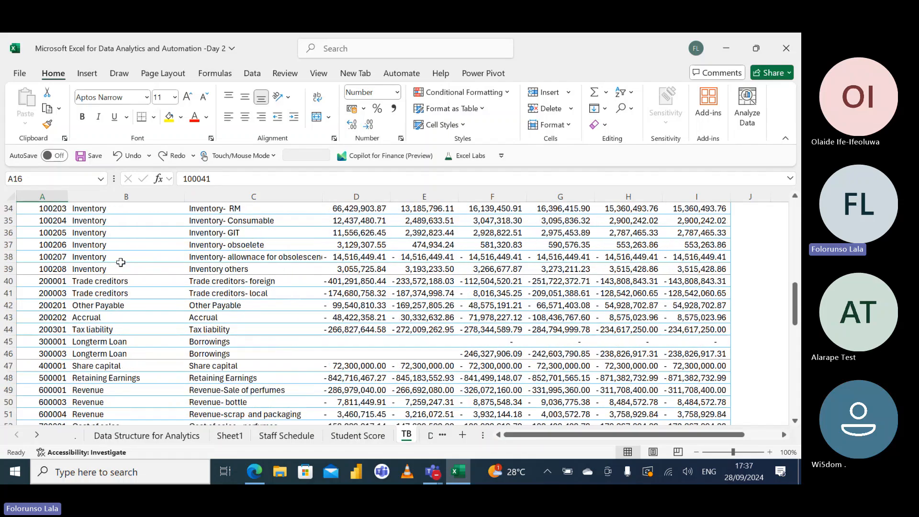
pyautogui.scroll(-11, 120, 262)
pyautogui.scroll(20, 118, 260)
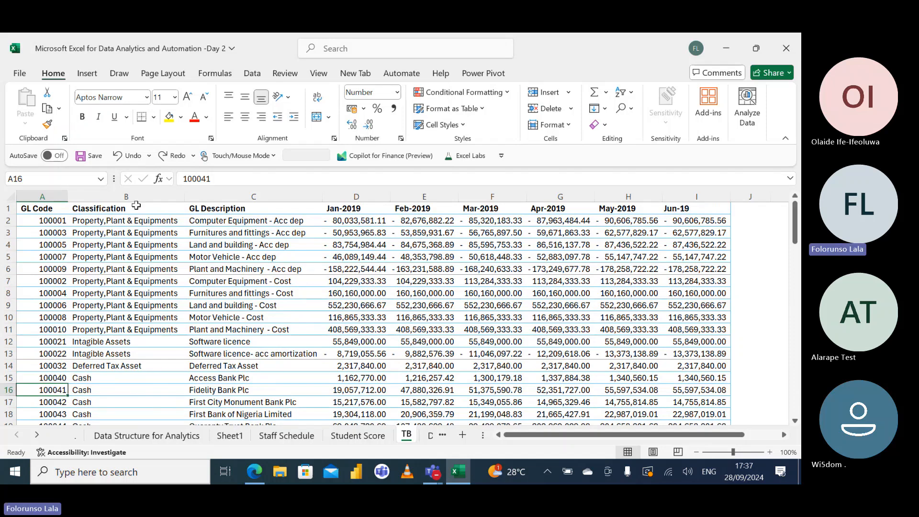
pyautogui.click(225, 196)
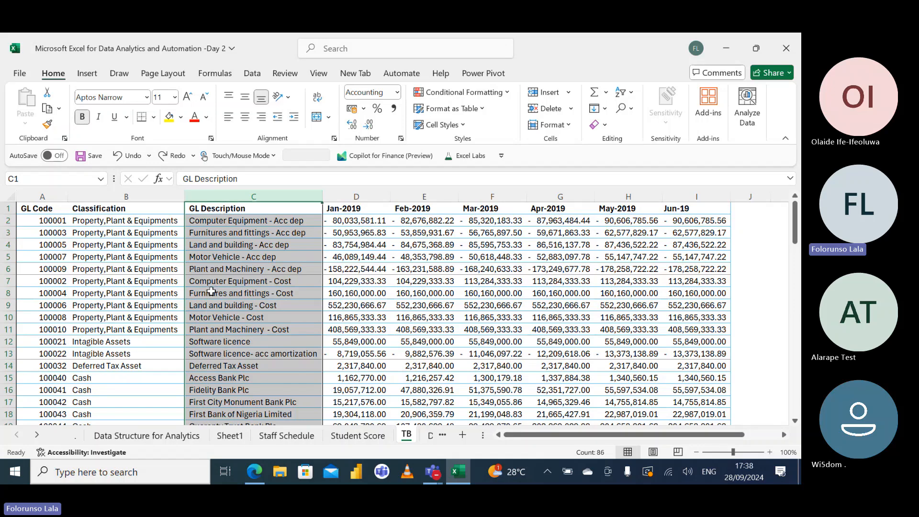
pyautogui.click(303, 217)
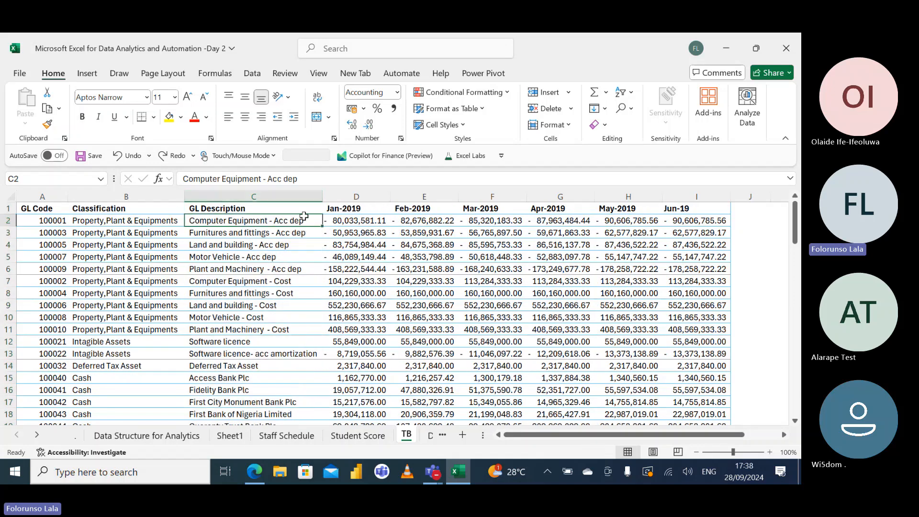
pyautogui.moveTo(345, 197); pyautogui.dragTo(689, 196)
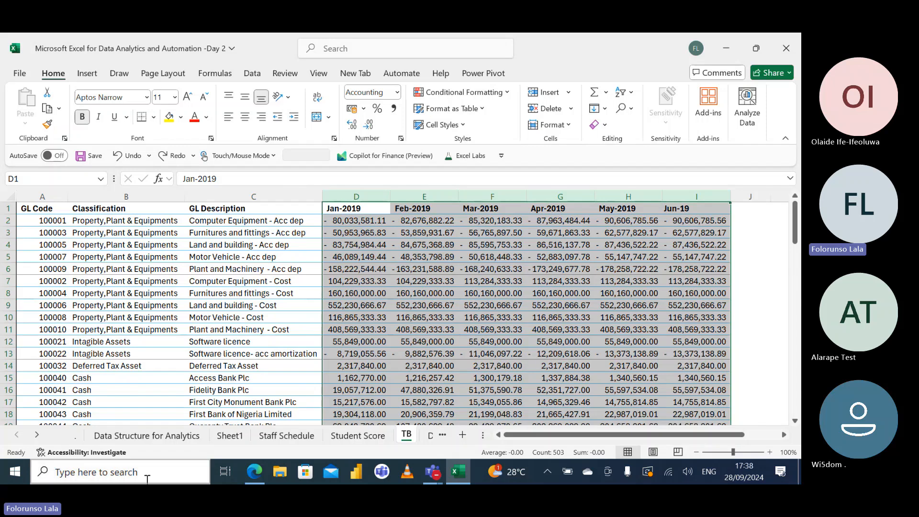
# Highlight the rule "All Dates must be in a Single Column" in yellow on the Data Structure for Analytics sheet
pyautogui.click(190, 436)
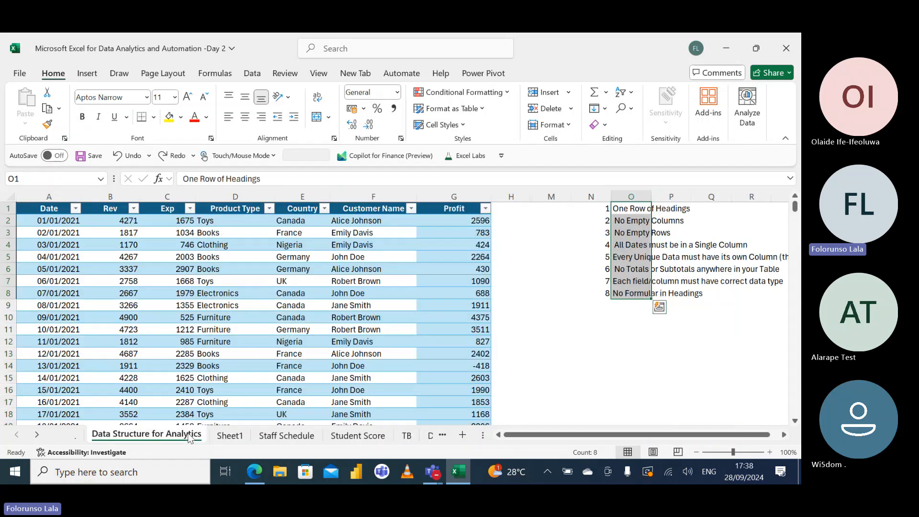
pyautogui.click(634, 246)
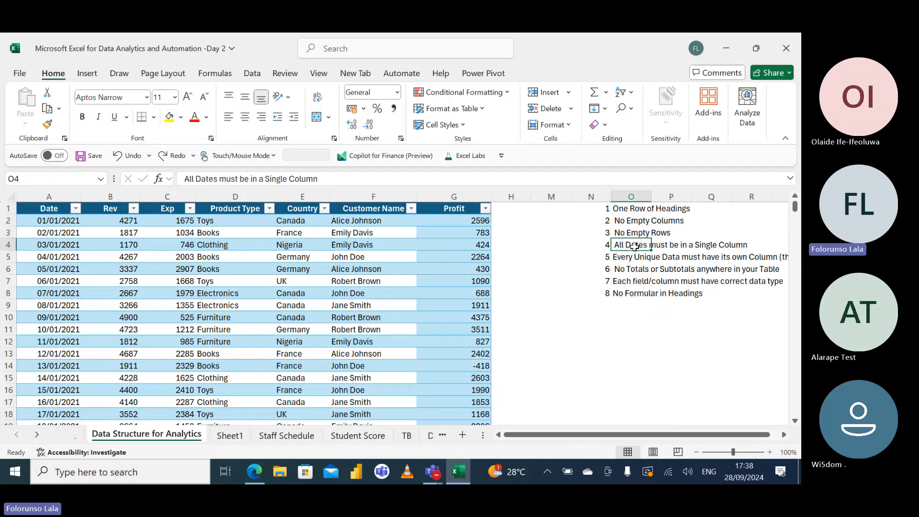
pyautogui.click(170, 118)
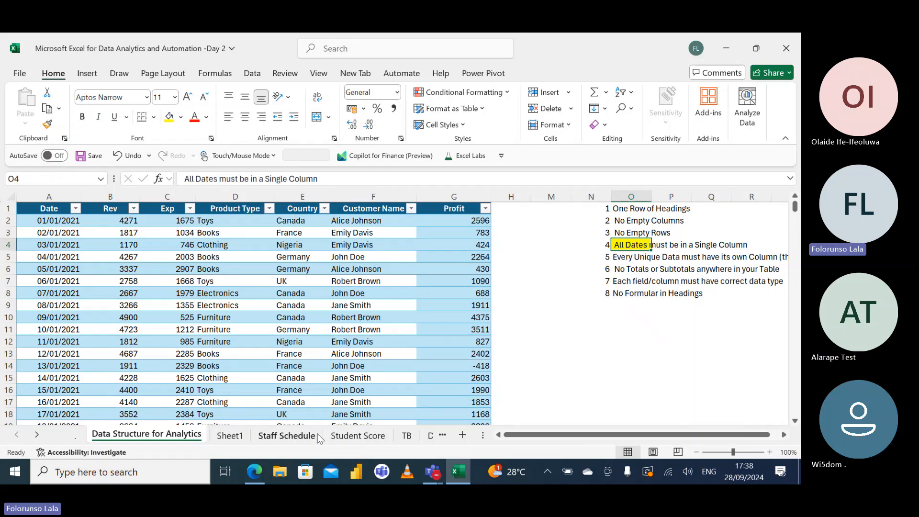
# Get the TB sheet's trial balance, with its Jan-2019 to Jun-19 columns, into Power Query as a table
pyautogui.click(405, 435)
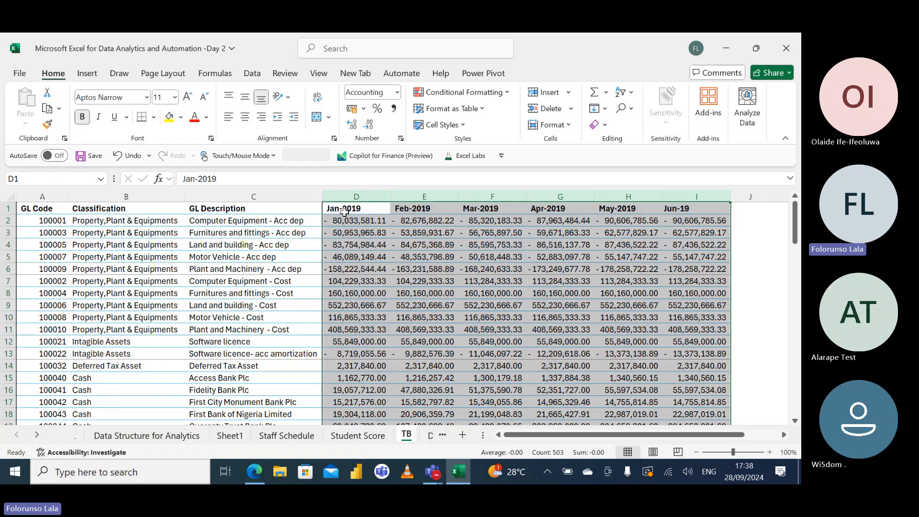
pyautogui.moveTo(344, 211); pyautogui.dragTo(720, 188)
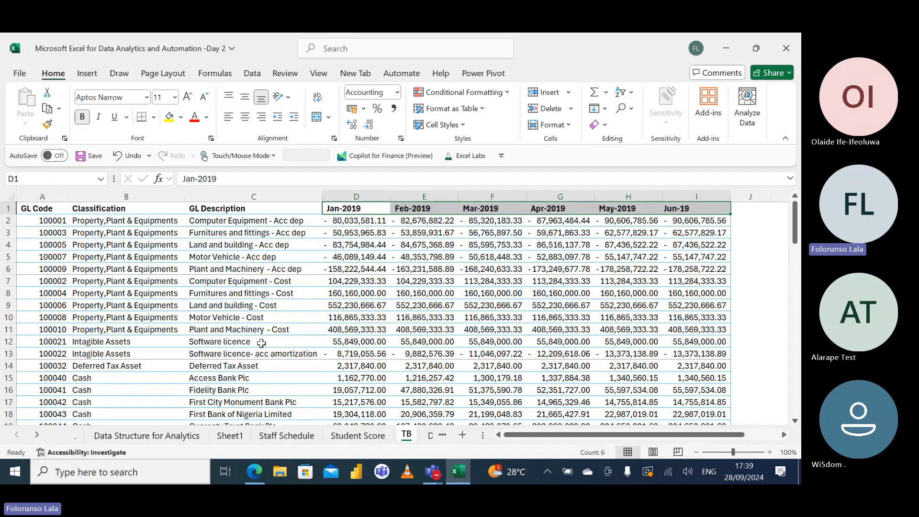
pyautogui.click(105, 280)
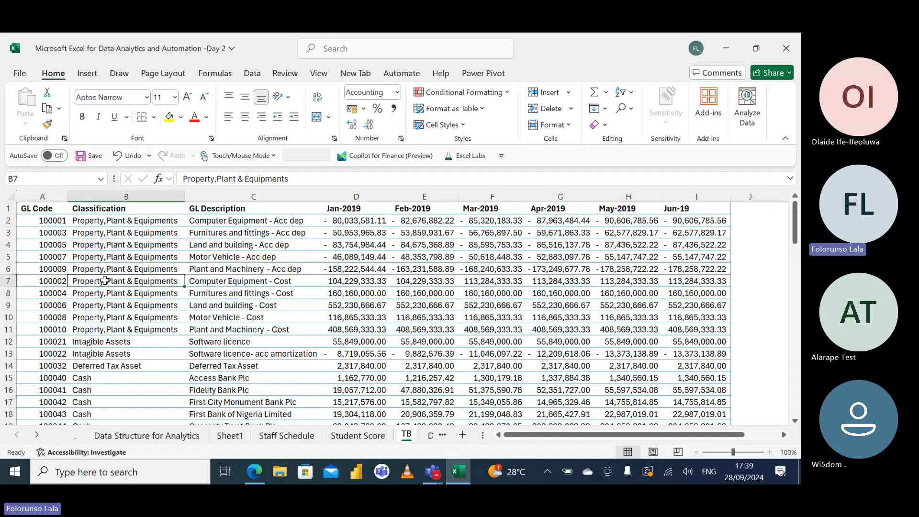
pyautogui.rightClick(105, 281)
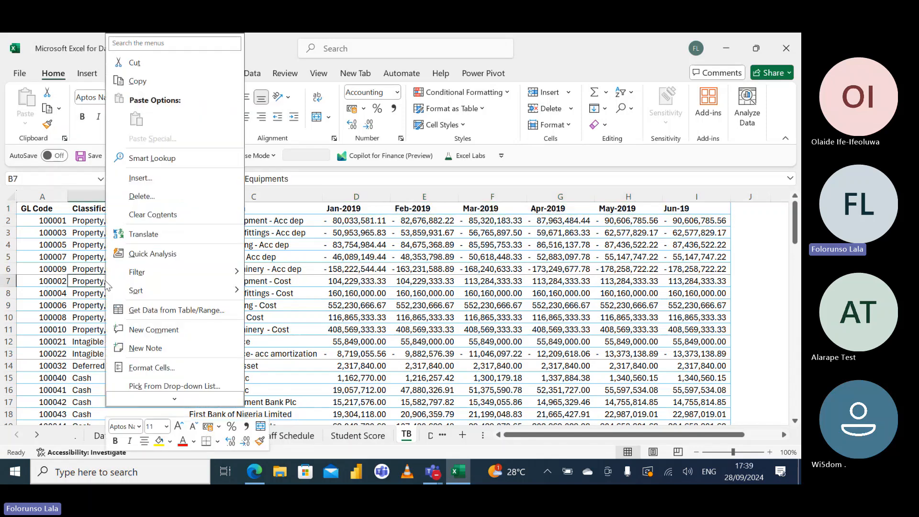
pyautogui.click(154, 309)
pyautogui.click(139, 351)
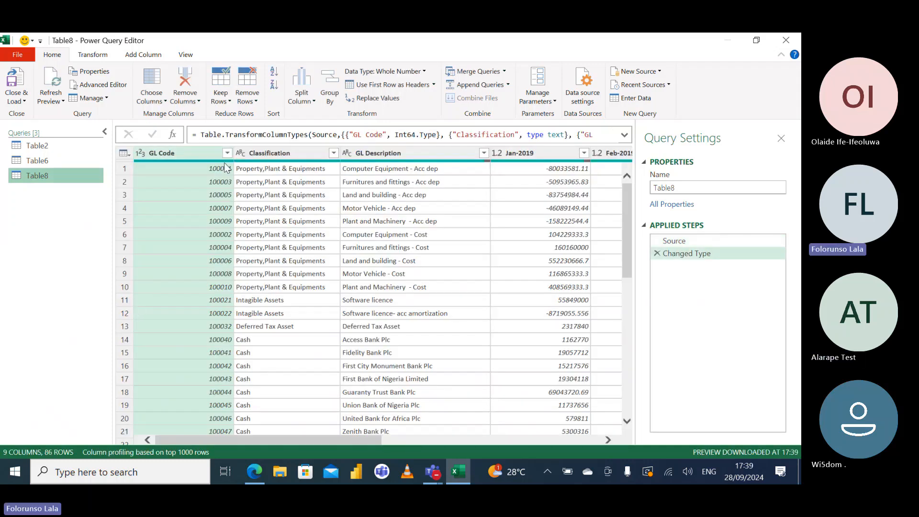
# Unpivot all columns other than GL Code, Classification and GL Description
pyautogui.keyDown('shift'); pyautogui.click(275, 155); pyautogui.keyUp('shift')
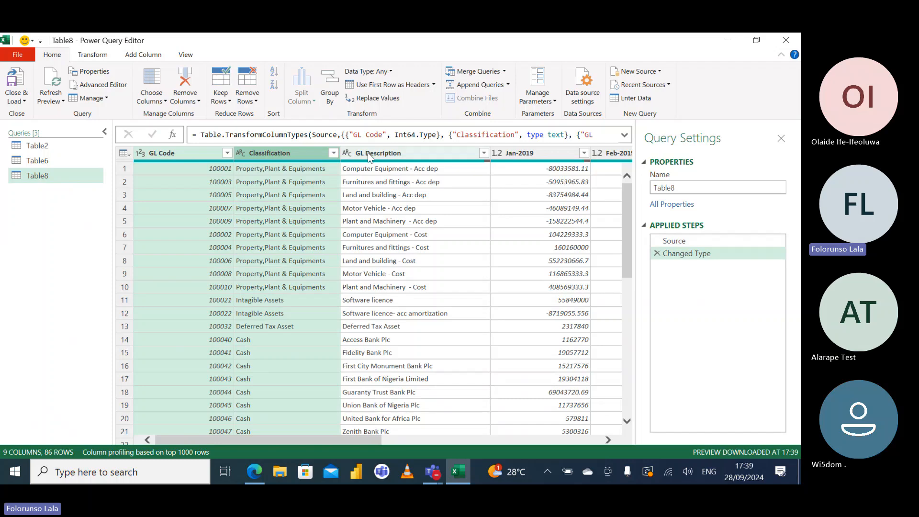
pyautogui.keyDown('shift'); pyautogui.click(371, 155); pyautogui.keyUp('shift')
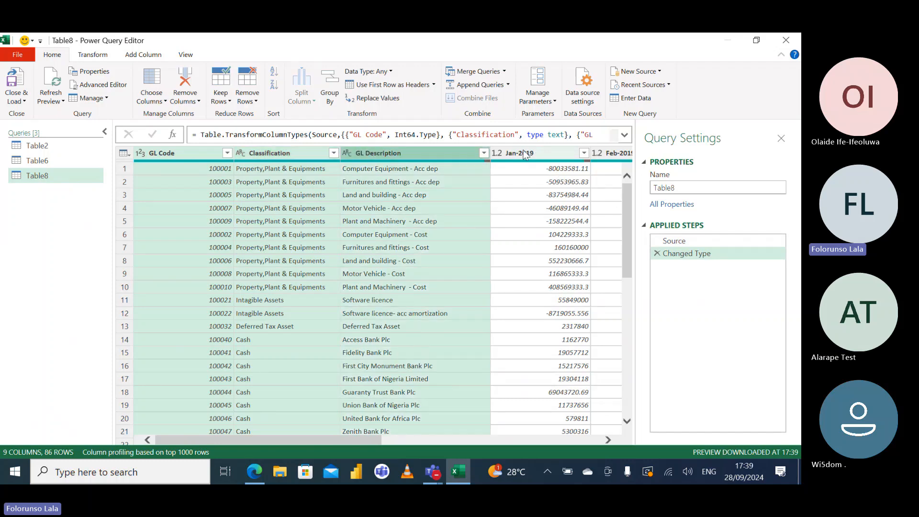
pyautogui.rightClick(417, 154)
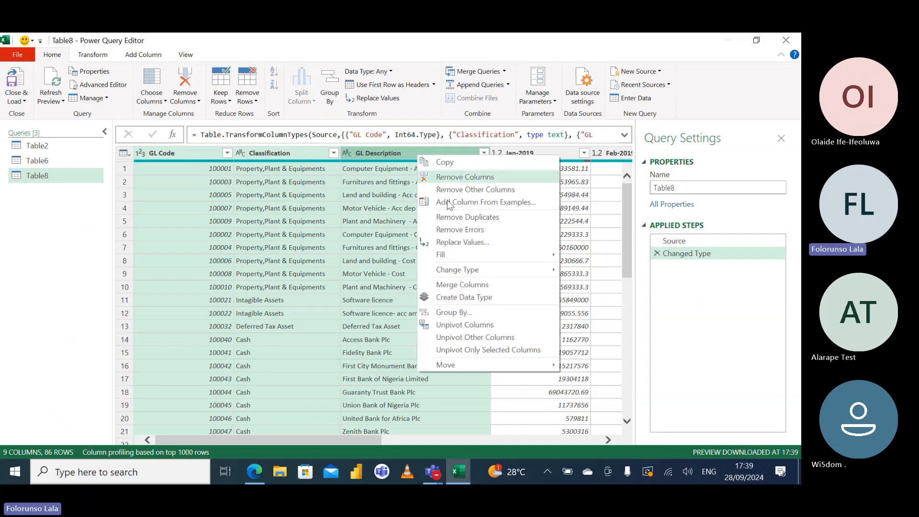
pyautogui.click(449, 338)
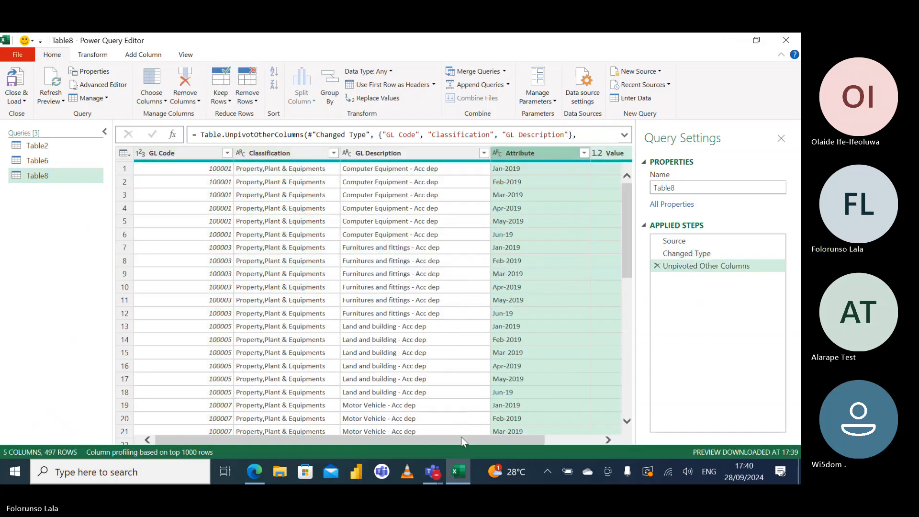
# Rename the unpivoted Attribute column to Date and the Value column to Amount
pyautogui.moveTo(464, 442); pyautogui.dragTo(561, 439)
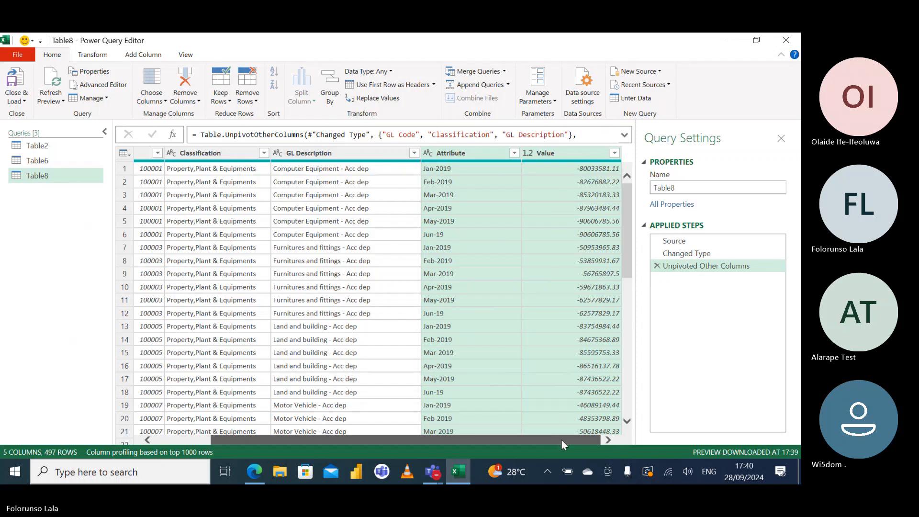
pyautogui.doubleClick(452, 154)
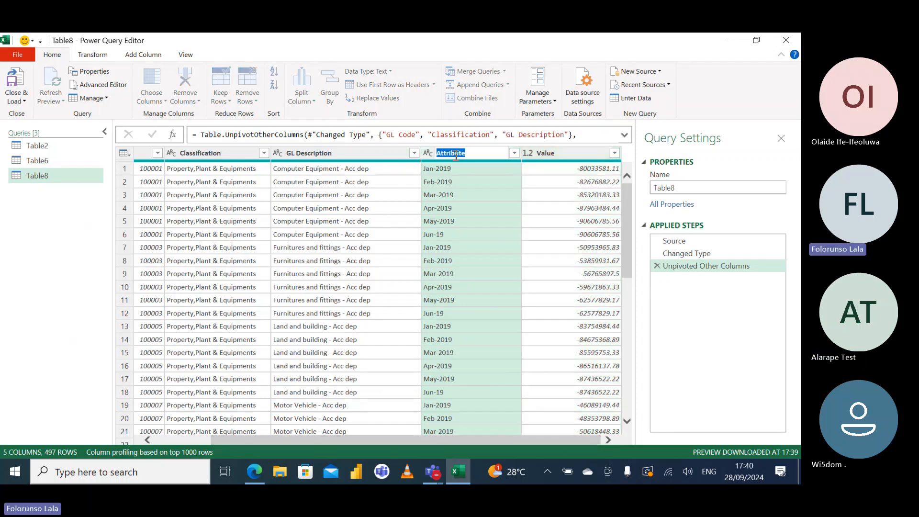
pyautogui.write('Date')
pyautogui.press('Return')
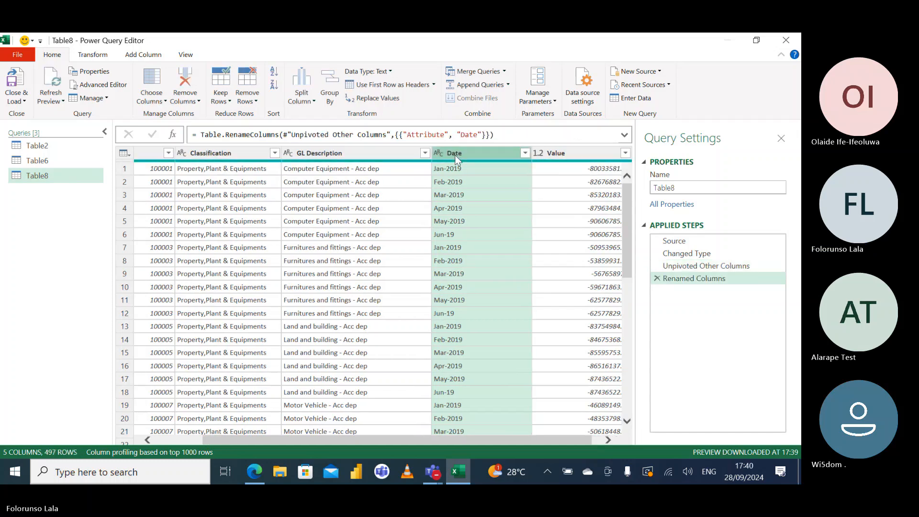
pyautogui.doubleClick(576, 155)
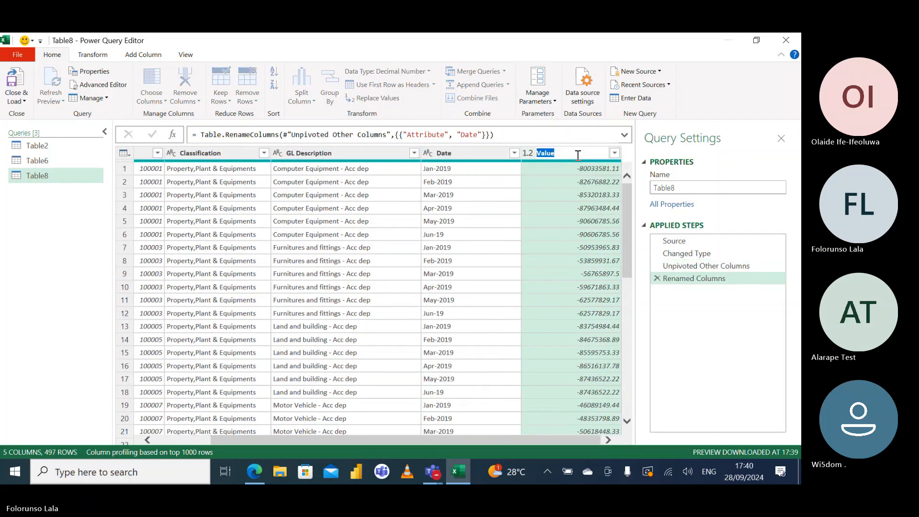
pyautogui.write('Amount')
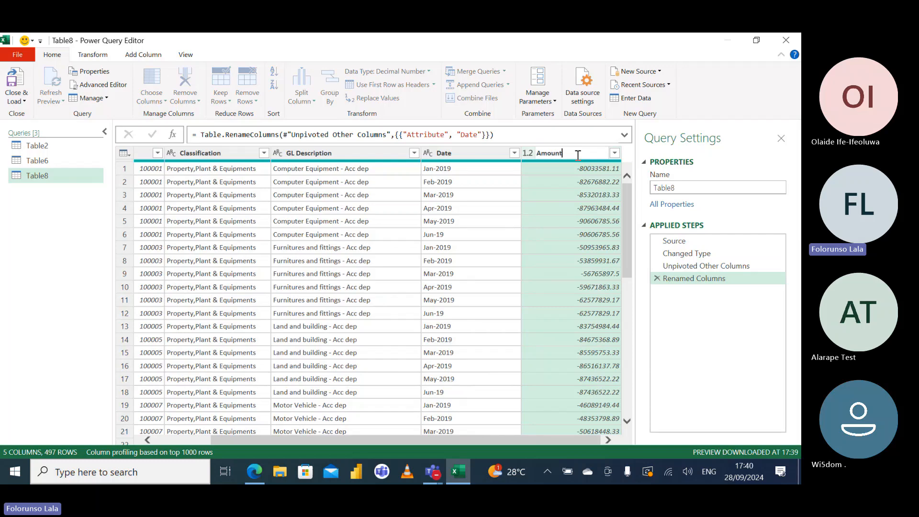
pyautogui.press('Return')
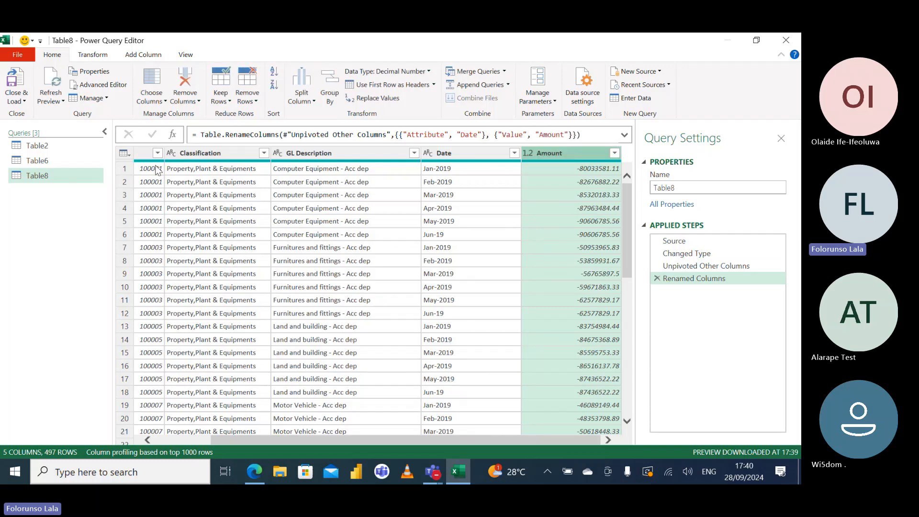
# Load the unpivoted query as a table into the existing TB worksheet starting at cell N1
pyautogui.click(16, 101)
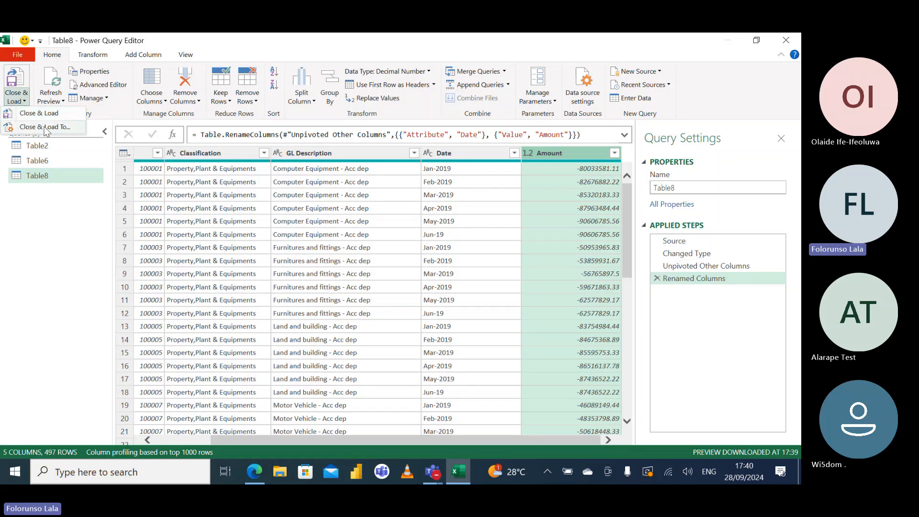
pyautogui.click(46, 128)
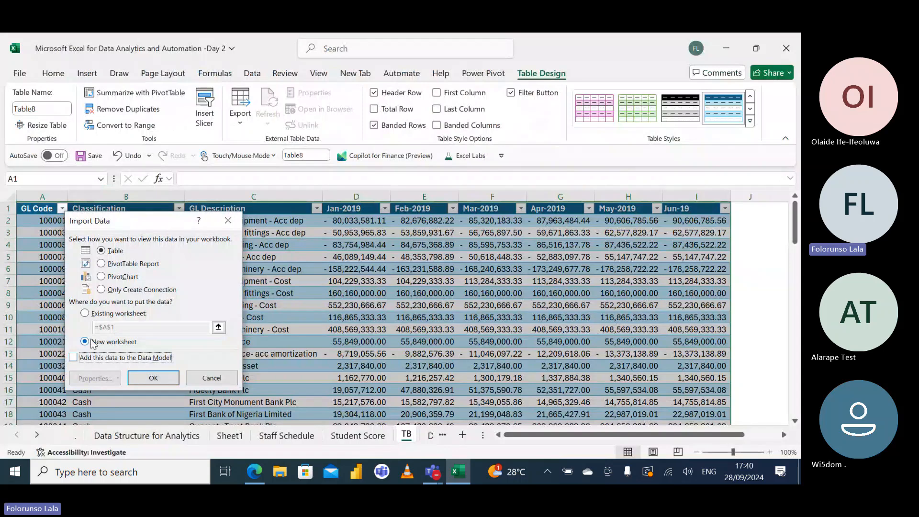
pyautogui.click(84, 314)
pyautogui.click(165, 379)
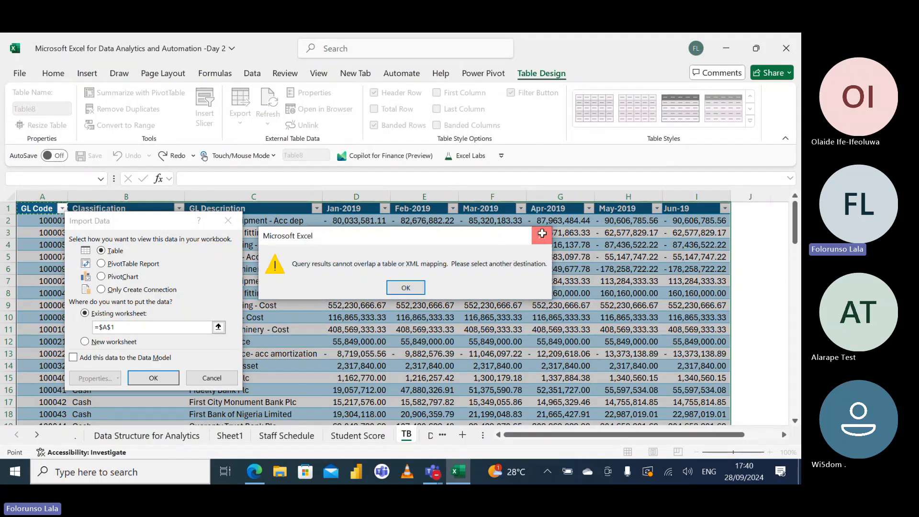
pyautogui.click(541, 235)
pyautogui.click(218, 327)
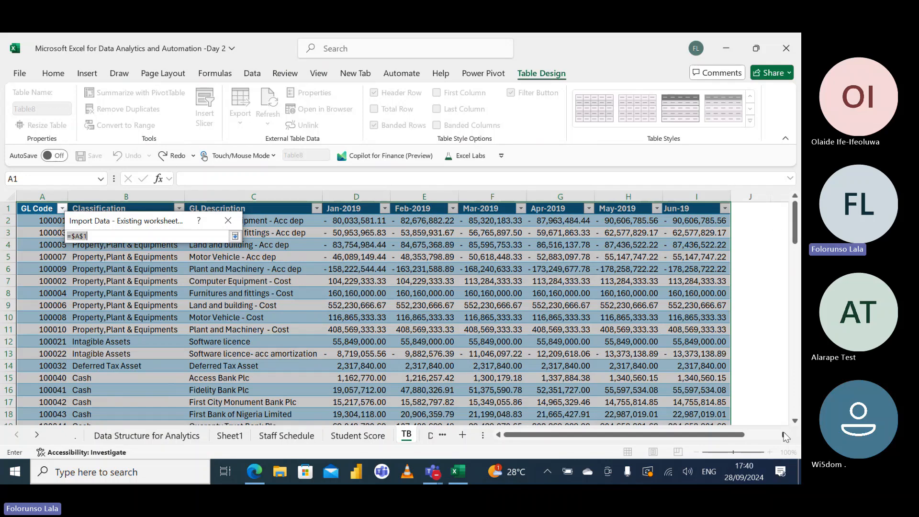
pyautogui.click(783, 435)
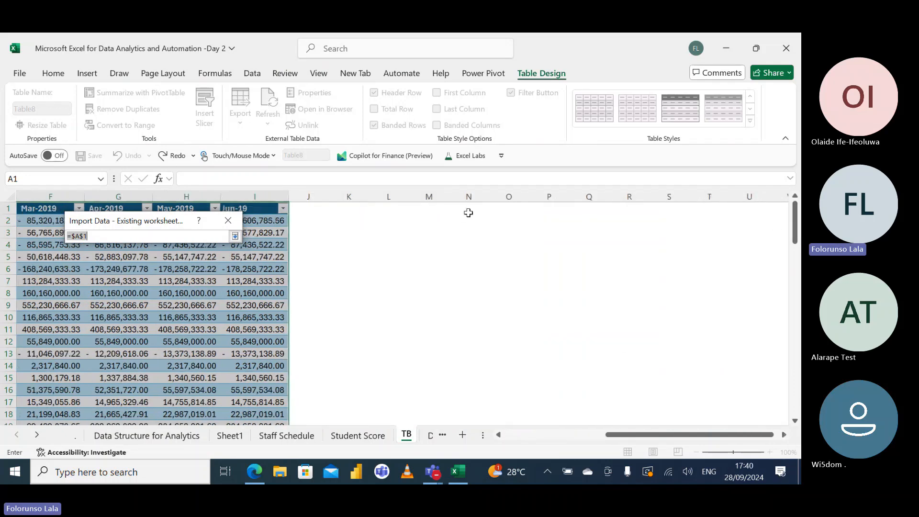
pyautogui.click(468, 210)
pyautogui.click(235, 236)
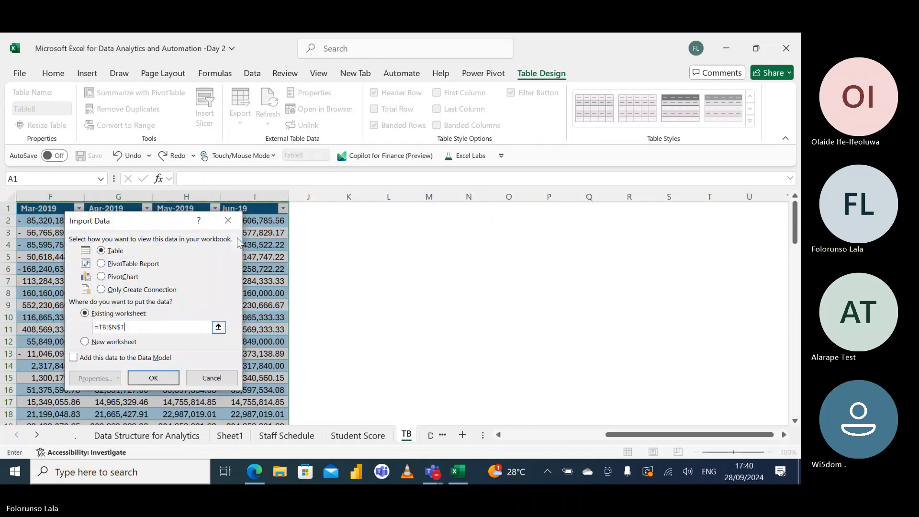
pyautogui.click(153, 378)
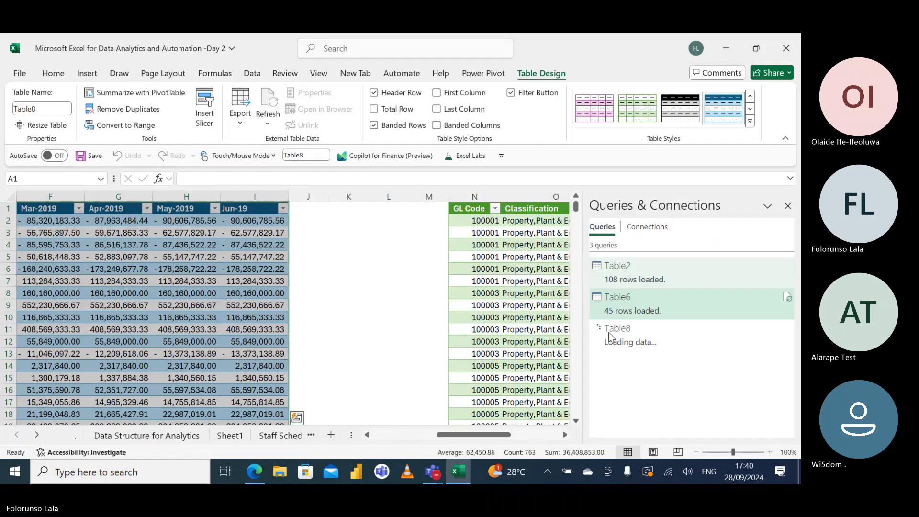
pyautogui.click(786, 207)
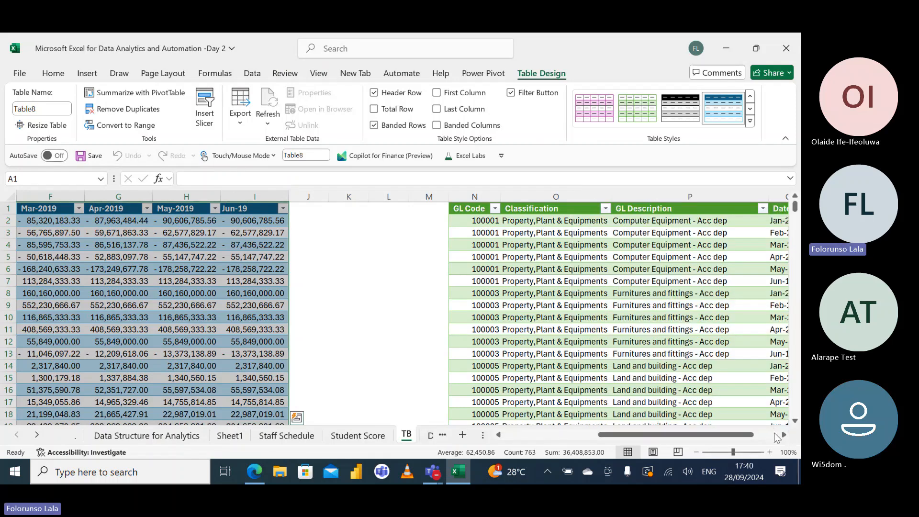
# Compare the original trial balance's monthly columns with the unpivoted table's single Date and Amount columns
pyautogui.click(783, 435)
pyautogui.click(783, 435)
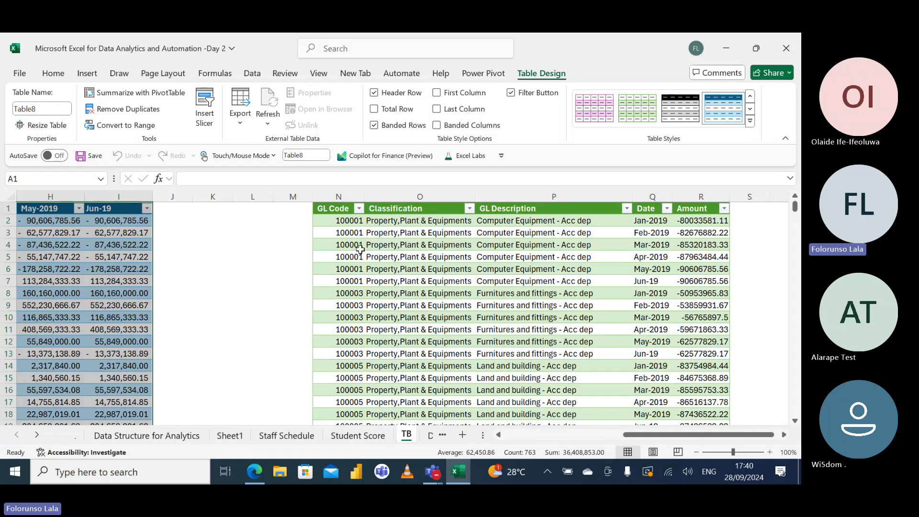
pyautogui.click(125, 282)
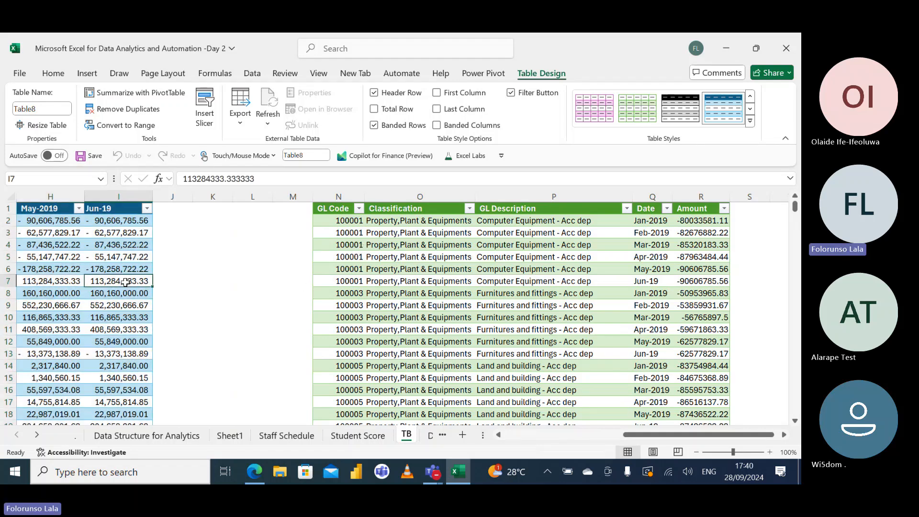
pyautogui.press('Left')
pyautogui.press('Left')
pyautogui.press('Left')
pyautogui.press('Left')
pyautogui.press('Left')
pyautogui.press('Left')
pyautogui.press('Left')
pyautogui.press('Left')
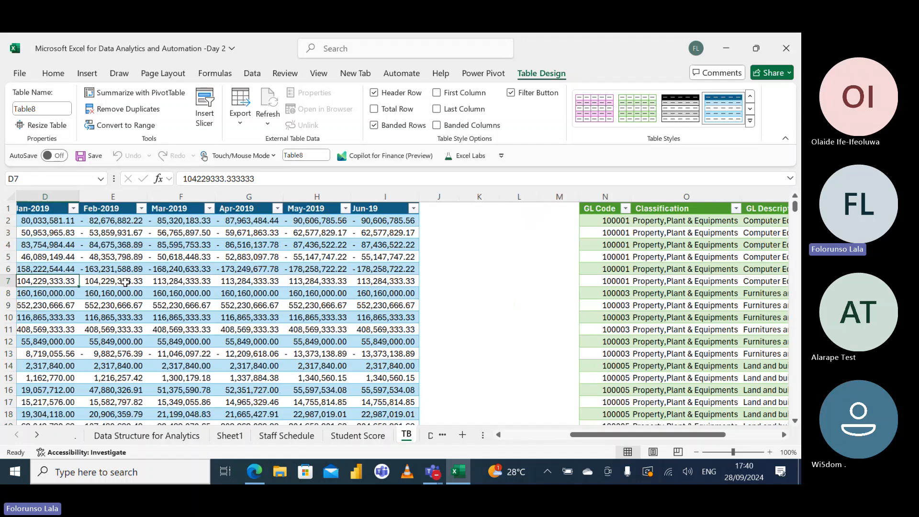
pyautogui.press('Right')
pyautogui.press('Right')
pyautogui.press('Right')
pyautogui.press('Right')
pyautogui.press('Right')
pyautogui.press('Right')
pyautogui.press('Right')
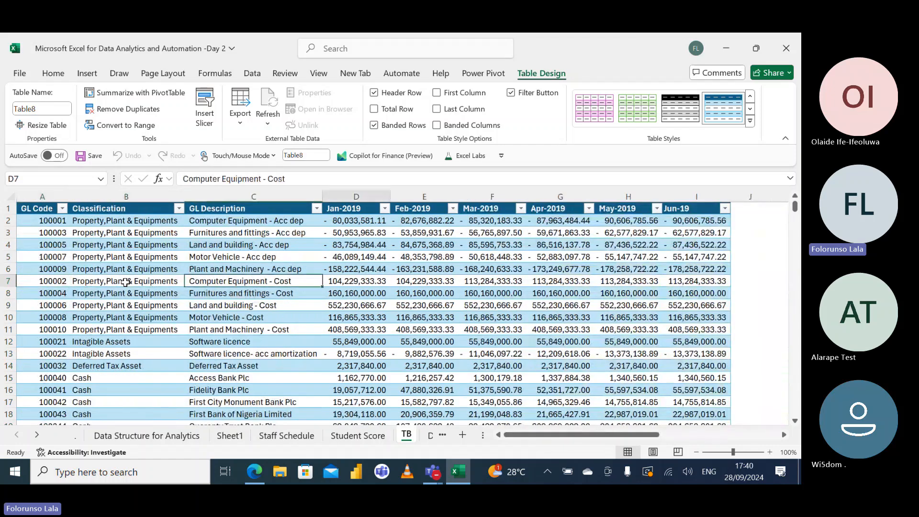
pyautogui.press('Right')
pyautogui.press('Right')
pyautogui.press('Right')
pyautogui.press('Right')
pyautogui.press('Right')
pyautogui.press('Right')
pyautogui.press('Right')
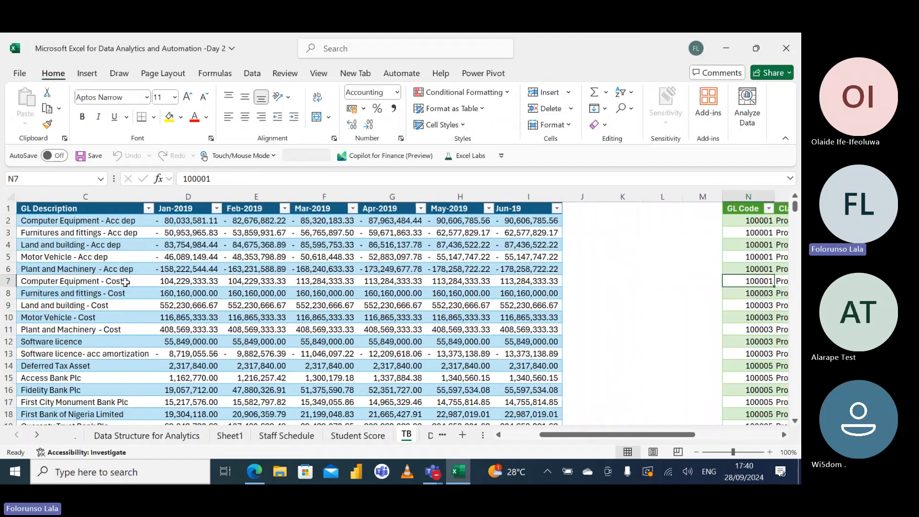
pyautogui.press('Right')
pyautogui.press('Right')
pyautogui.press('Left')
pyautogui.press('Left')
pyautogui.press('Left')
pyautogui.press('Left')
pyautogui.press('Left')
pyautogui.press('Left')
pyautogui.press('Left')
pyautogui.press('Left')
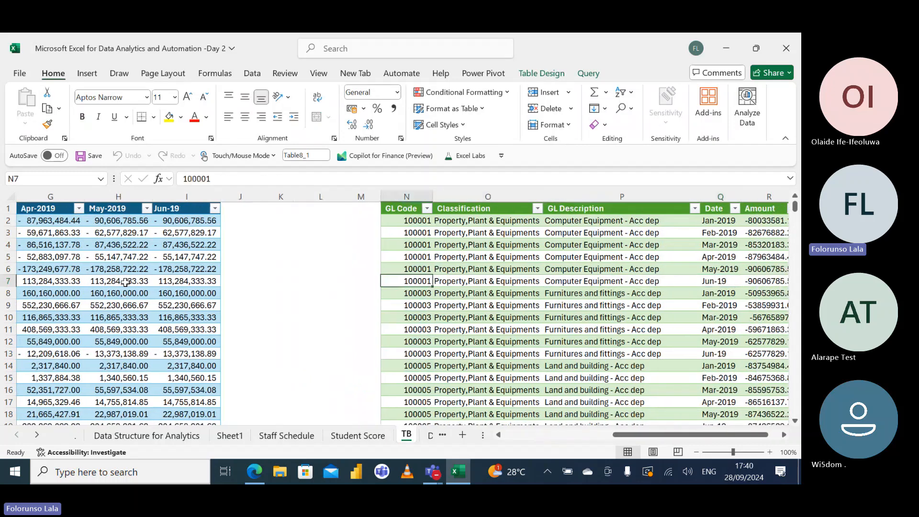
pyautogui.press('Left')
pyautogui.press('Left')
pyautogui.press('Right')
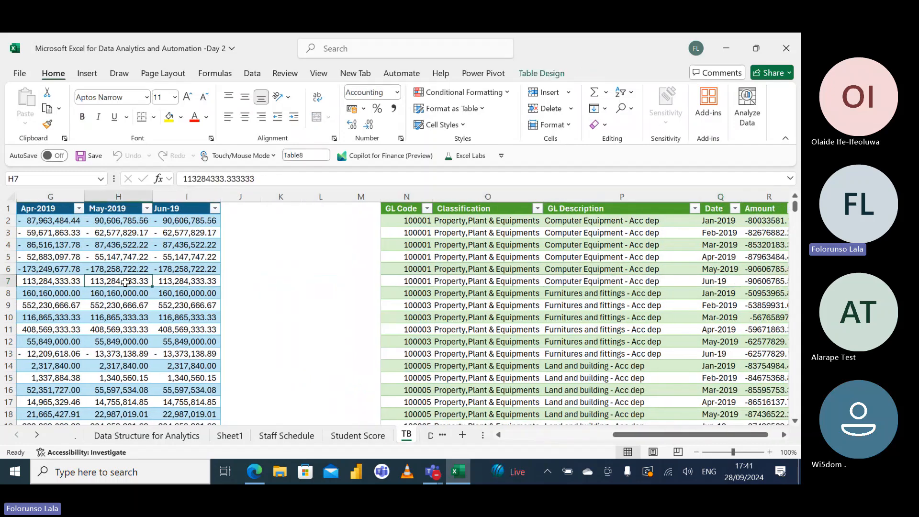
# Add a July-19 month column to the original trial balance by entering the header in J1, and widen column J
pyautogui.press('Up')
pyautogui.press('Up')
pyautogui.press('Up')
pyautogui.press('Up')
pyautogui.press('Up')
pyautogui.press('Right')
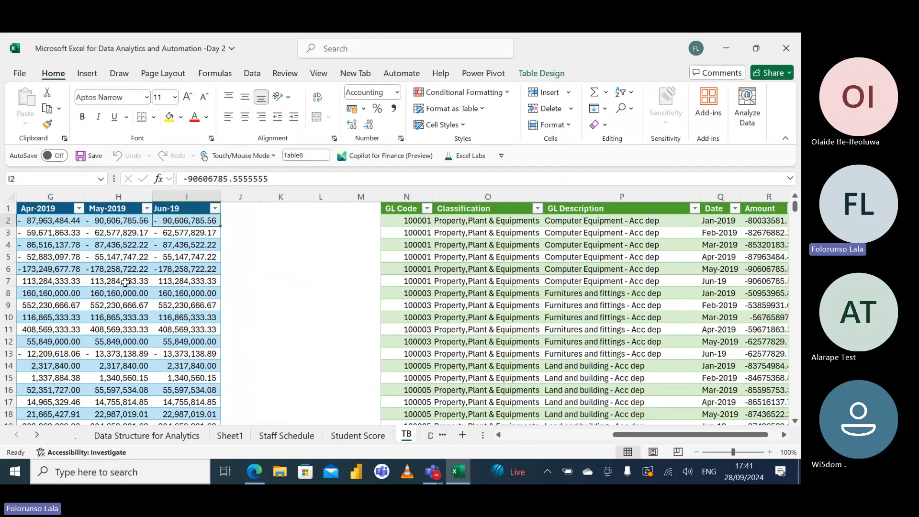
pyautogui.press('Up')
pyautogui.press('Right')
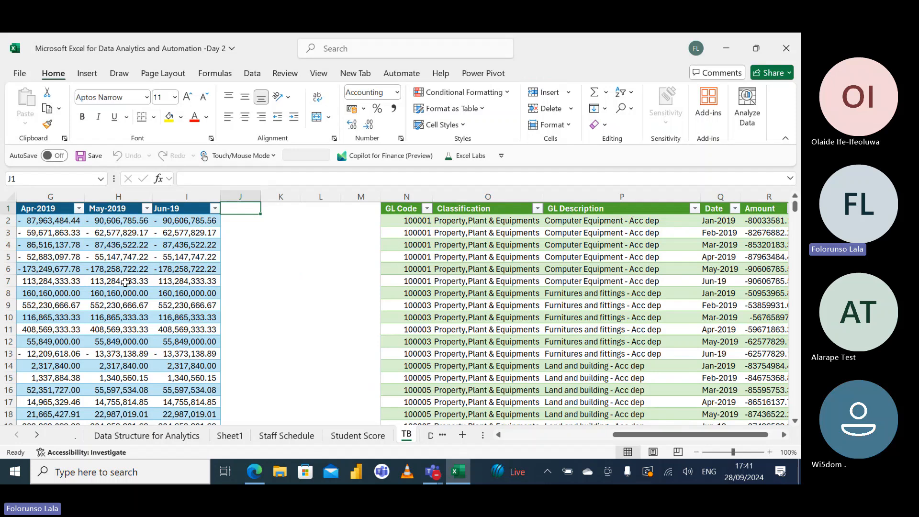
pyautogui.write('Aug')
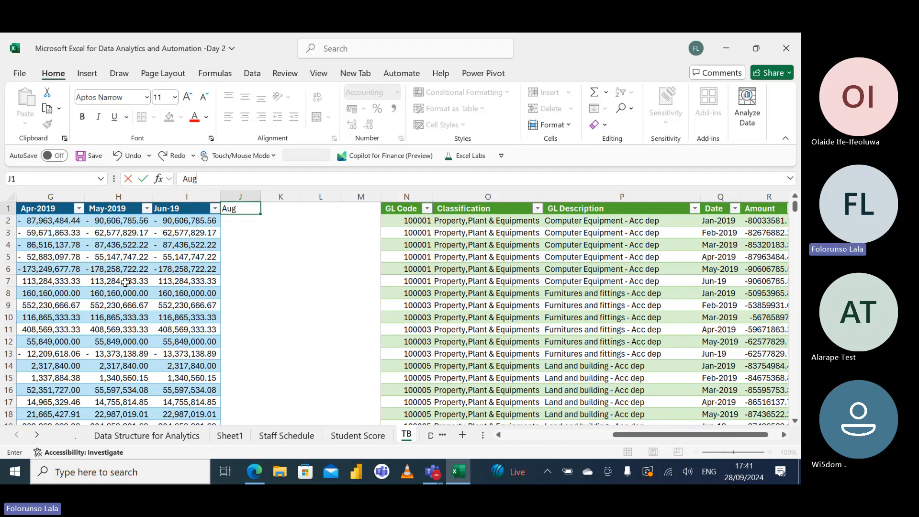
pyautogui.write('-19')
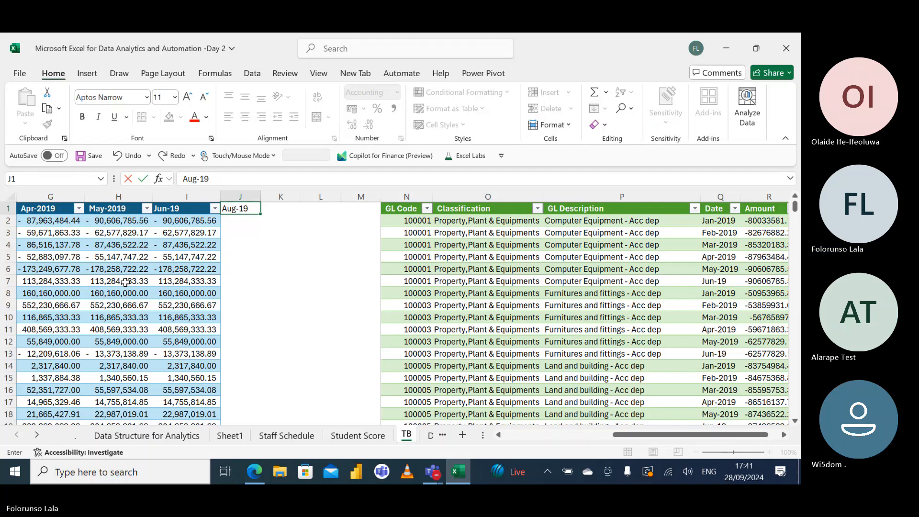
pyautogui.press('BackSpace')
pyautogui.press('BackSpace')
pyautogui.press('BackSpace')
pyautogui.press('BackSpace')
pyautogui.press('BackSpace')
pyautogui.press('BackSpace')
pyautogui.write('July-19')
pyautogui.press('Return')
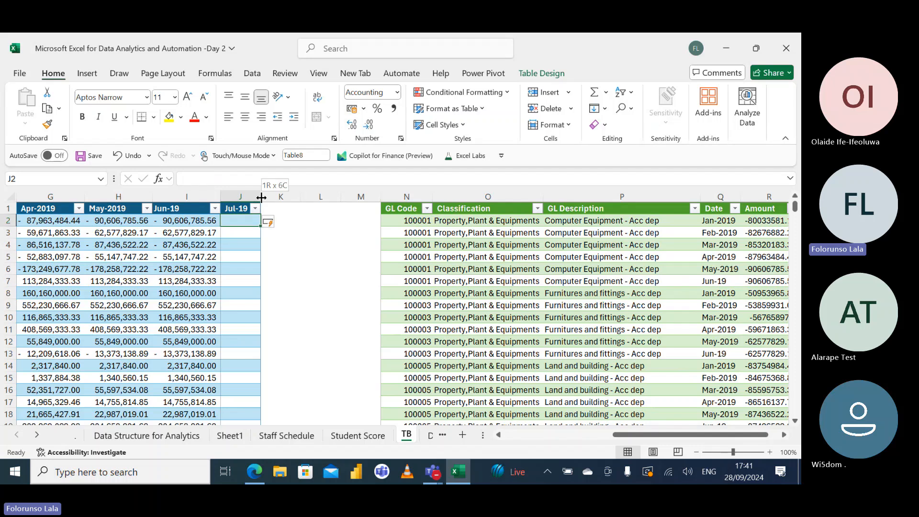
pyautogui.moveTo(261, 198); pyautogui.dragTo(292, 197)
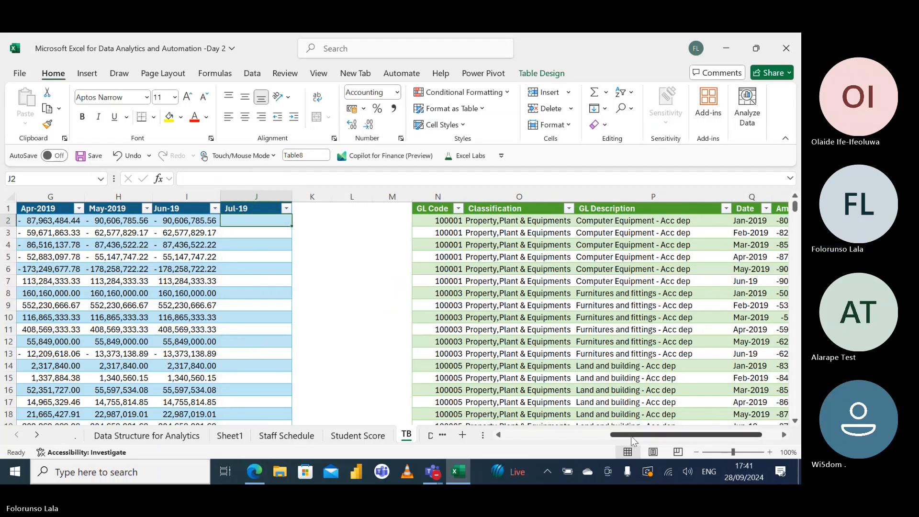
# Look through the unpivoted table's GL accounts, dates and amounts down to its last rows and back to the header
pyautogui.moveTo(633, 436)
pyautogui.mouseDown()
pyautogui.moveTo(489, 438)
pyautogui.moveTo(615, 435)
pyautogui.mouseUp()
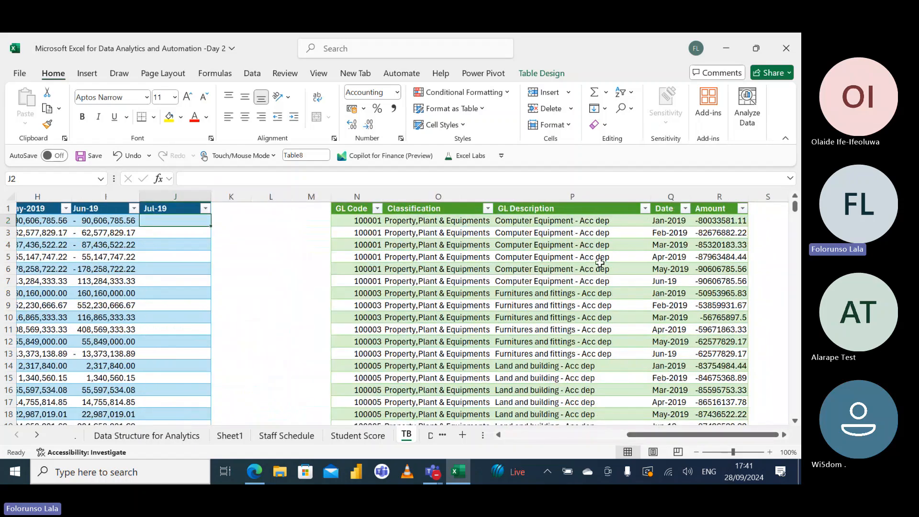
pyautogui.scroll(-20, 603, 272)
pyautogui.scroll(10, 595, 279)
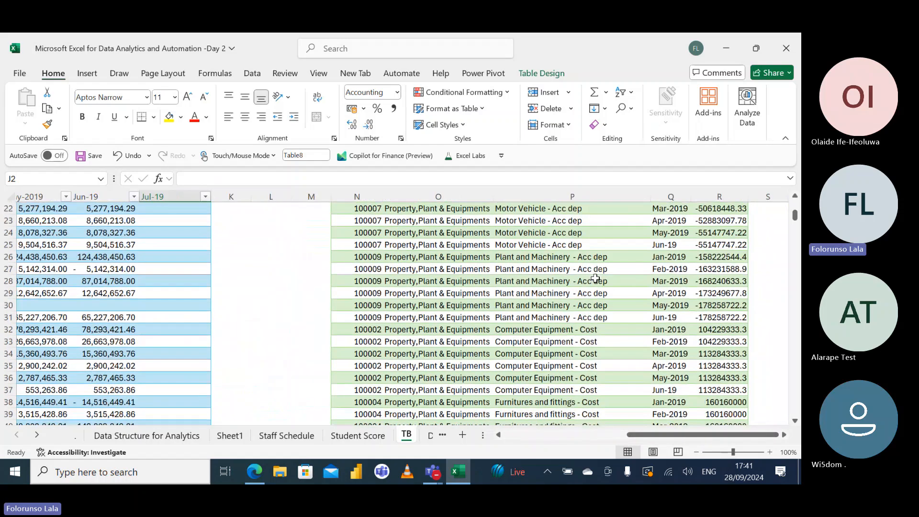
pyautogui.scroll(-6, 595, 319)
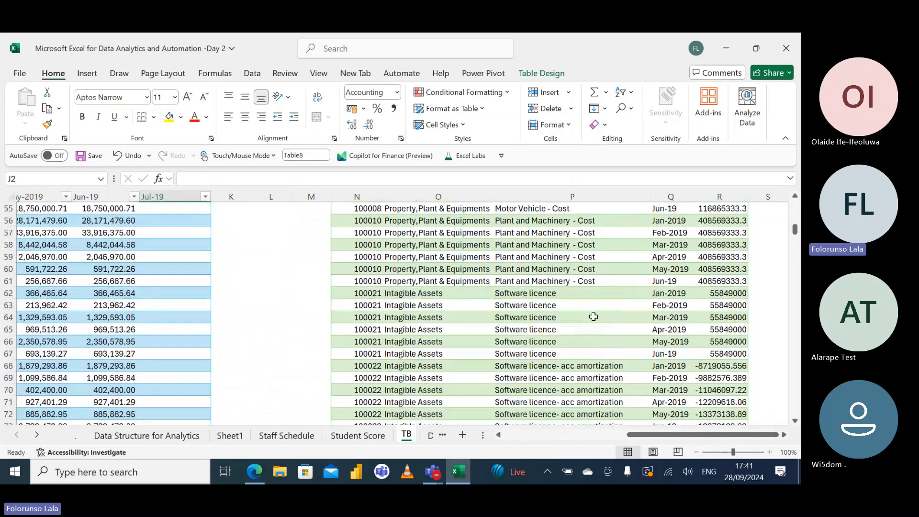
pyautogui.scroll(18, 592, 316)
pyautogui.scroll(-12, 589, 315)
pyautogui.scroll(-20, 589, 315)
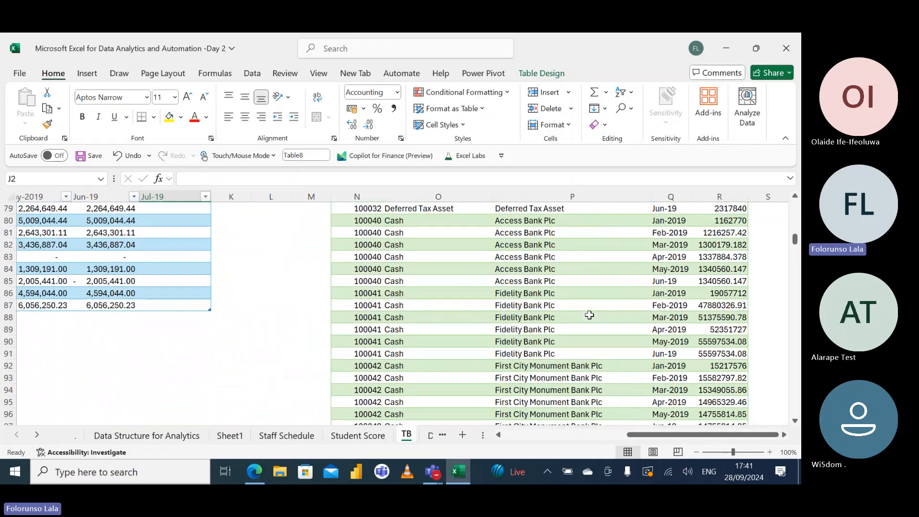
pyautogui.scroll(-20, 589, 315)
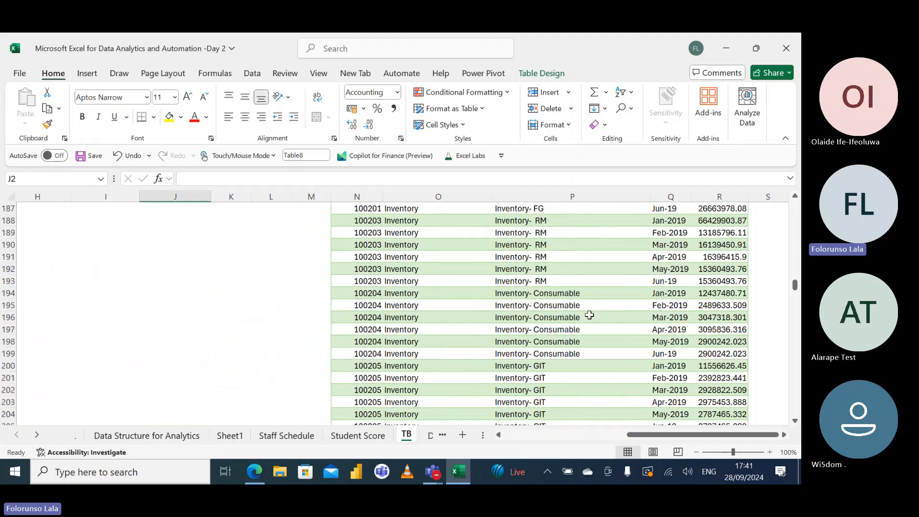
pyautogui.scroll(-20, 589, 314)
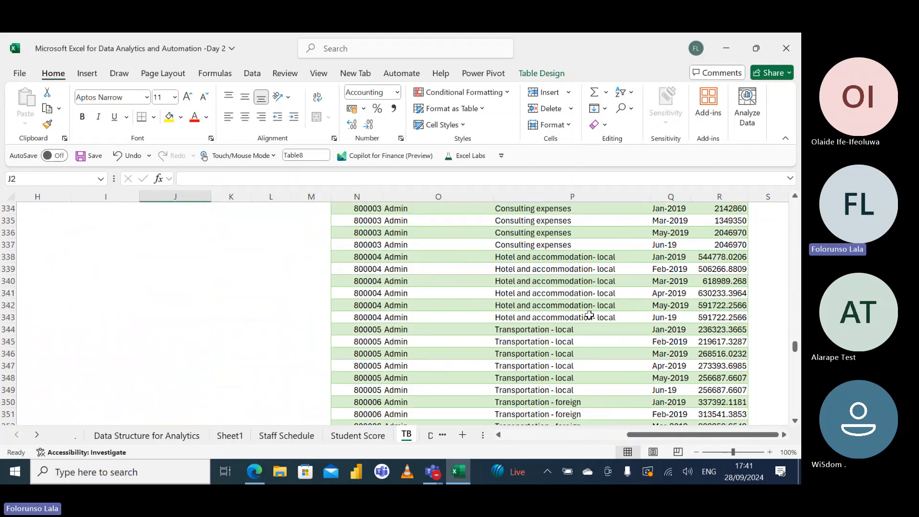
pyautogui.scroll(-20, 589, 313)
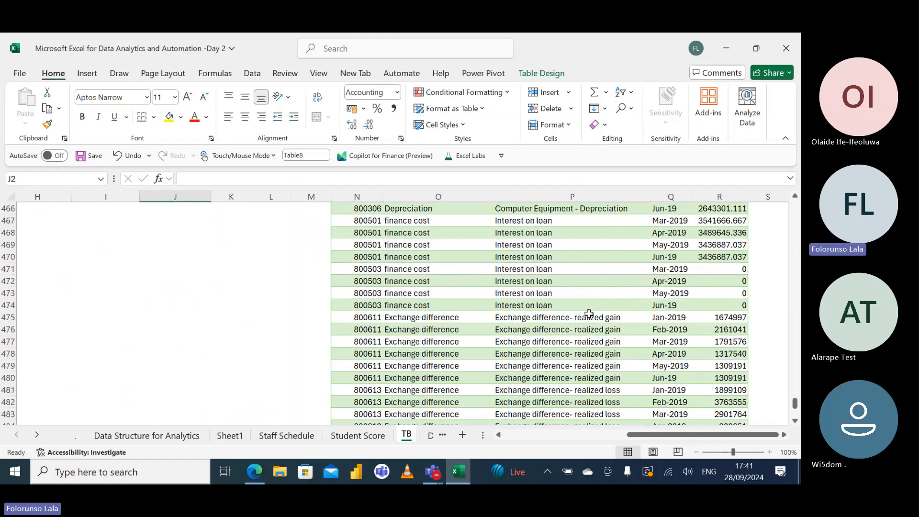
pyautogui.scroll(-15, 589, 313)
pyautogui.scroll(20, 589, 314)
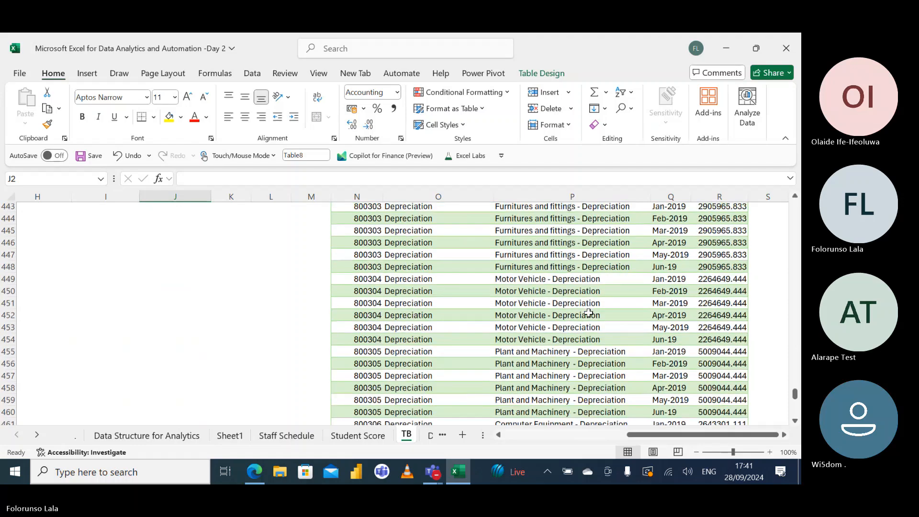
pyautogui.scroll(20, 589, 314)
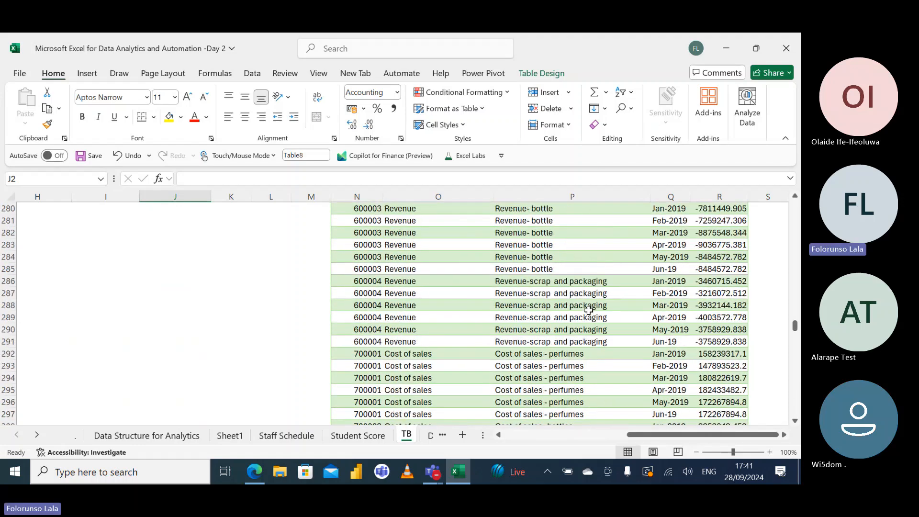
pyautogui.scroll(20, 589, 310)
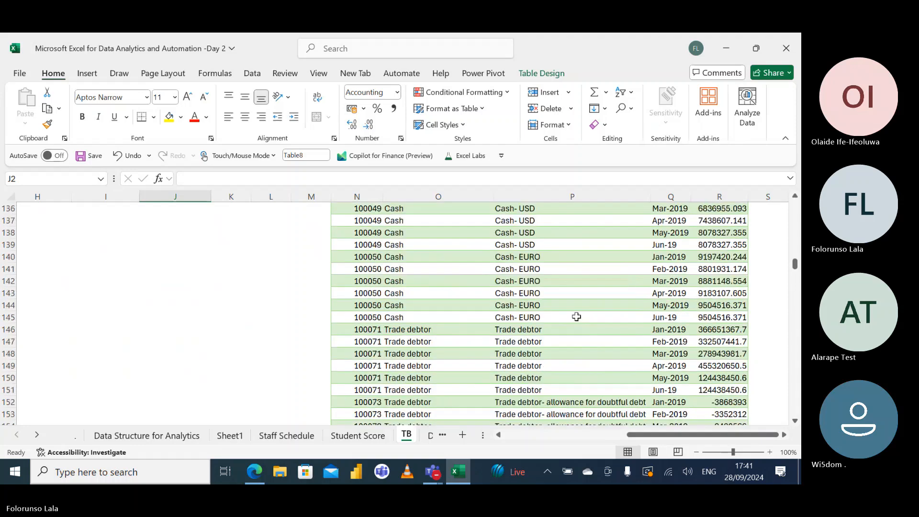
pyautogui.scroll(20, 576, 317)
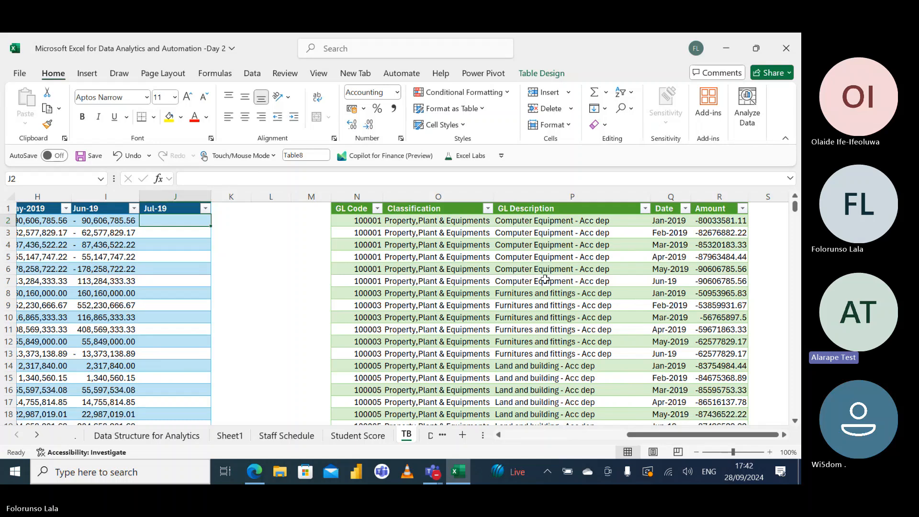
# Review the original trial balance's columns from GL Code across to the newly added July column
pyautogui.click(118, 266)
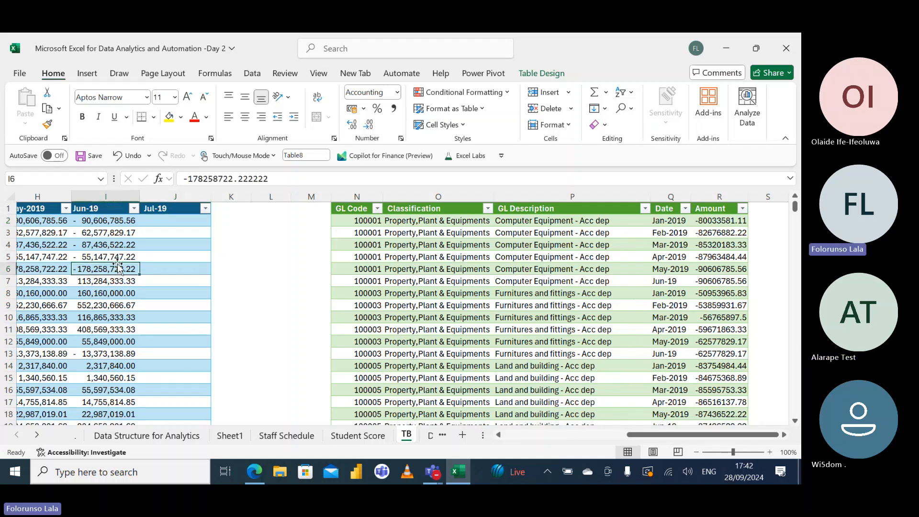
pyautogui.press('Left')
pyautogui.press('Left')
pyautogui.press('Left')
pyautogui.press('Left')
pyautogui.press('Left')
pyautogui.press('Left')
pyautogui.press('Left')
pyautogui.press('Left')
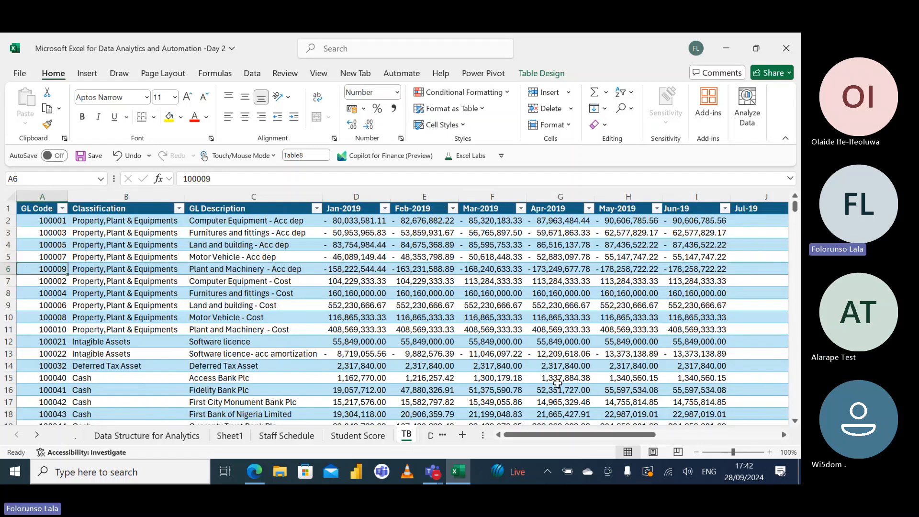
pyautogui.moveTo(555, 435); pyautogui.dragTo(587, 430)
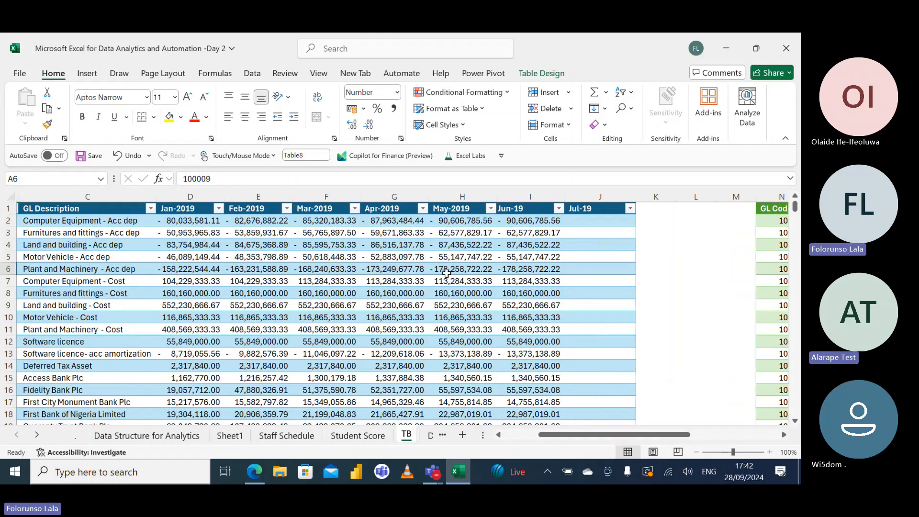
# Try to change the June header in I1 to Jun-2019 to match the other month headers
pyautogui.click(519, 212)
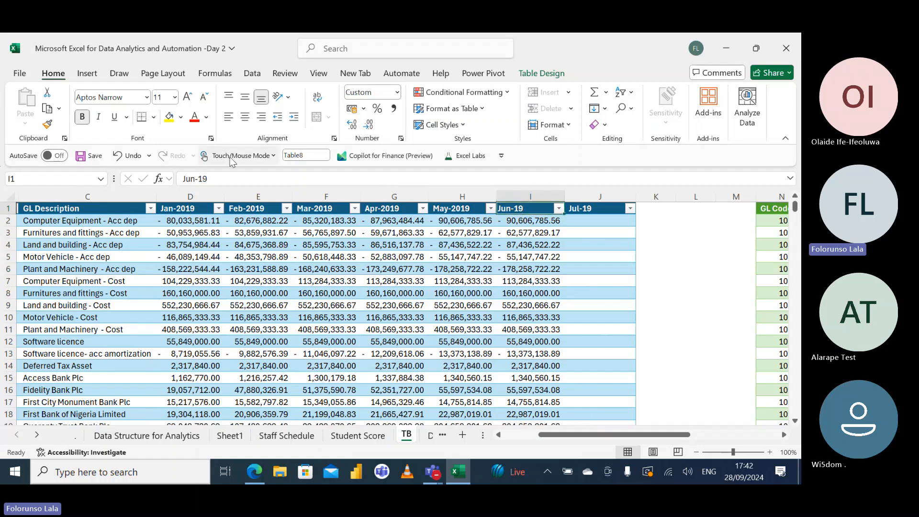
pyautogui.click(214, 178)
pyautogui.press('BackSpace')
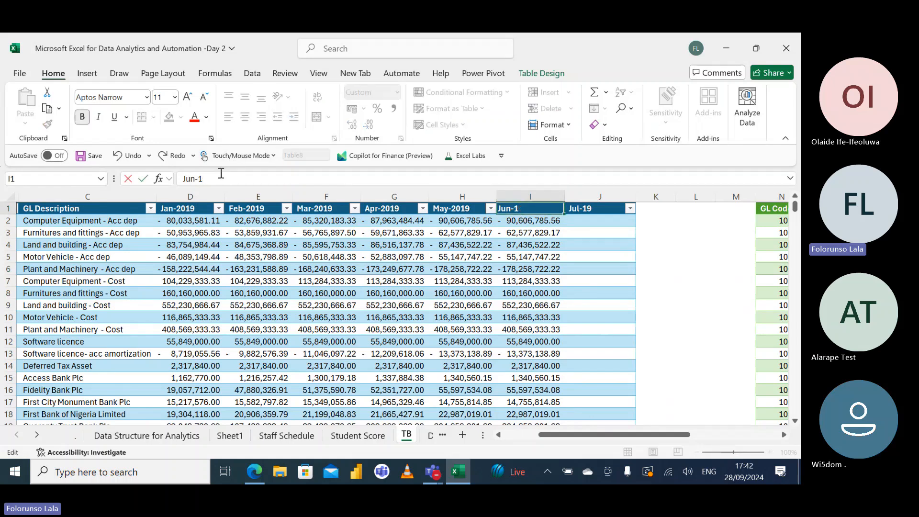
pyautogui.write('2019')
pyautogui.press('Return')
pyautogui.press('Up')
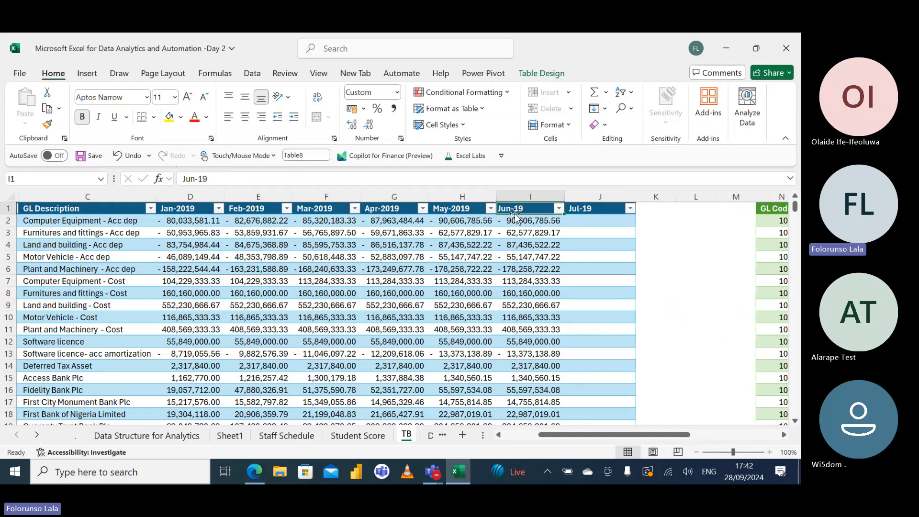
# Copy the May-2019 header's formatting onto the June and July headers in I1:J1 and compare the May and June cells
pyautogui.click(462, 210)
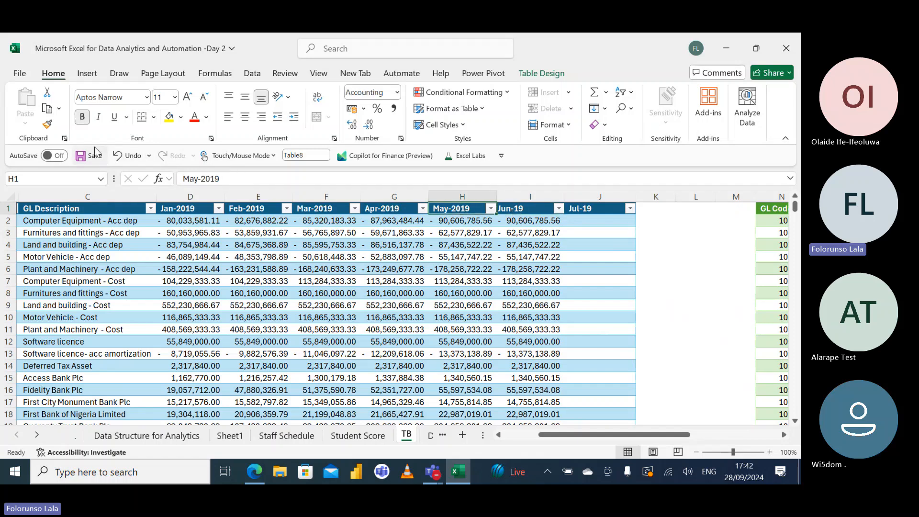
pyautogui.click(47, 126)
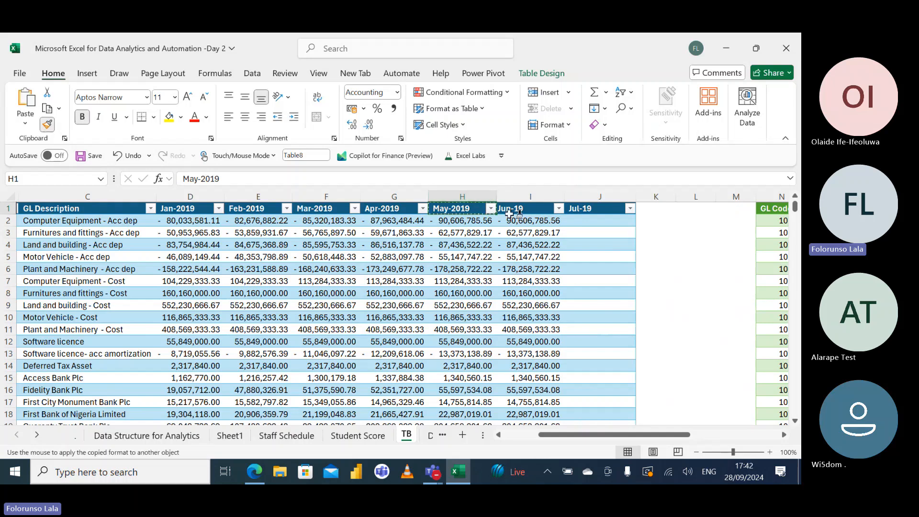
pyautogui.moveTo(508, 212); pyautogui.dragTo(591, 210)
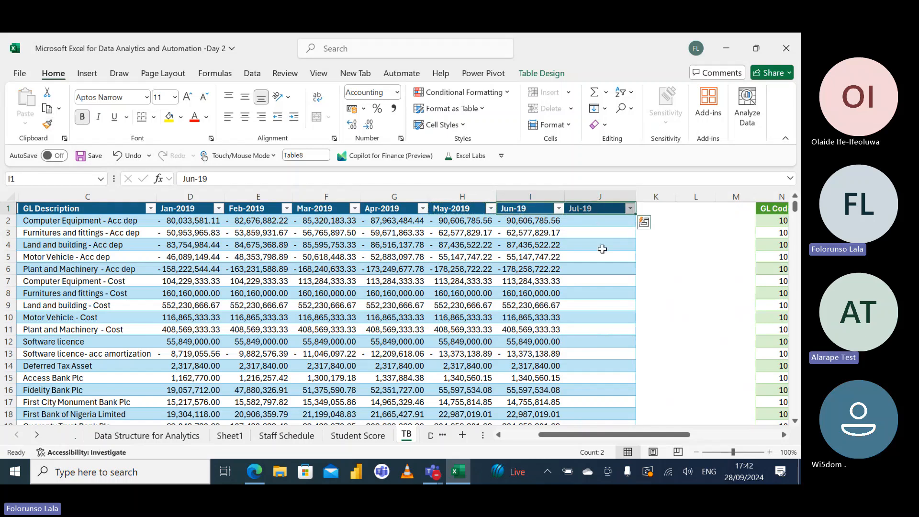
pyautogui.click(441, 208)
pyautogui.click(513, 211)
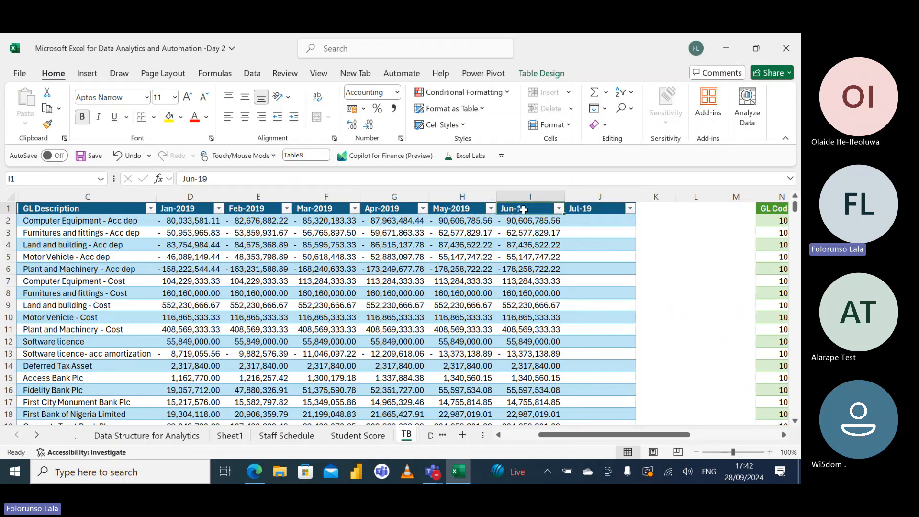
pyautogui.click(453, 212)
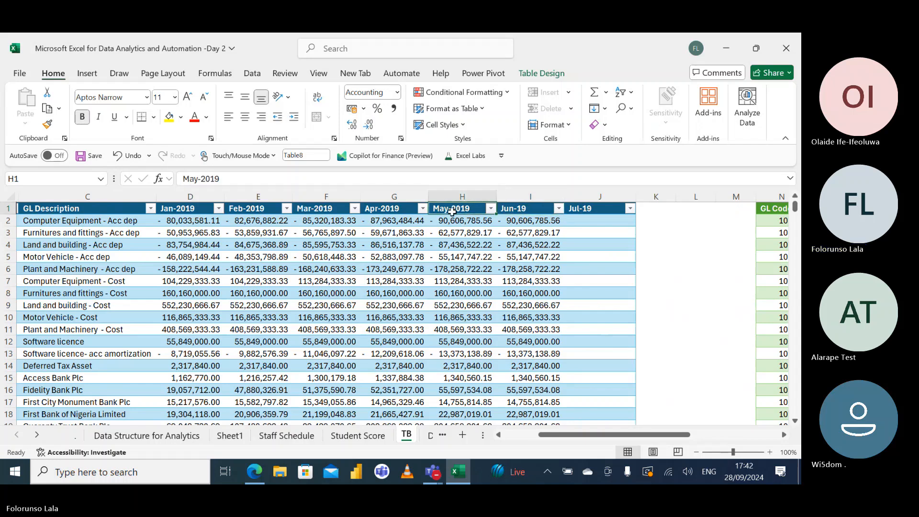
pyautogui.click(513, 211)
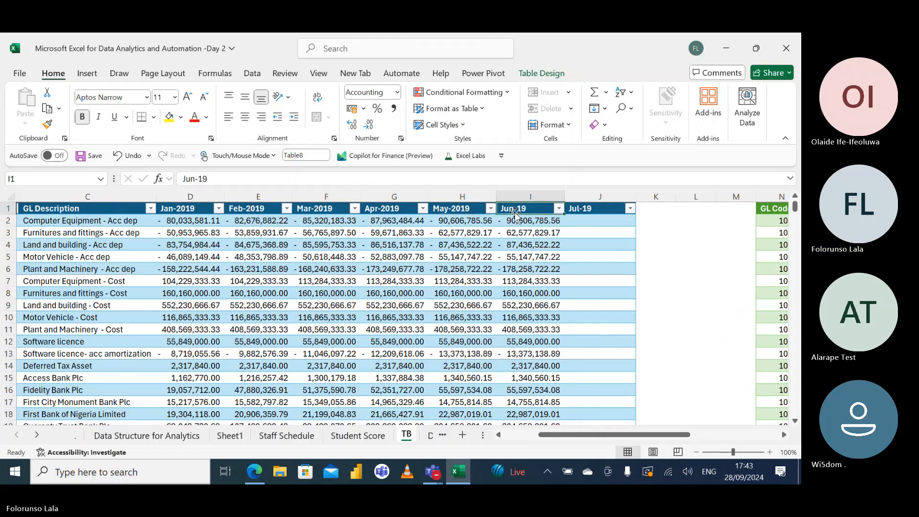
pyautogui.click(454, 210)
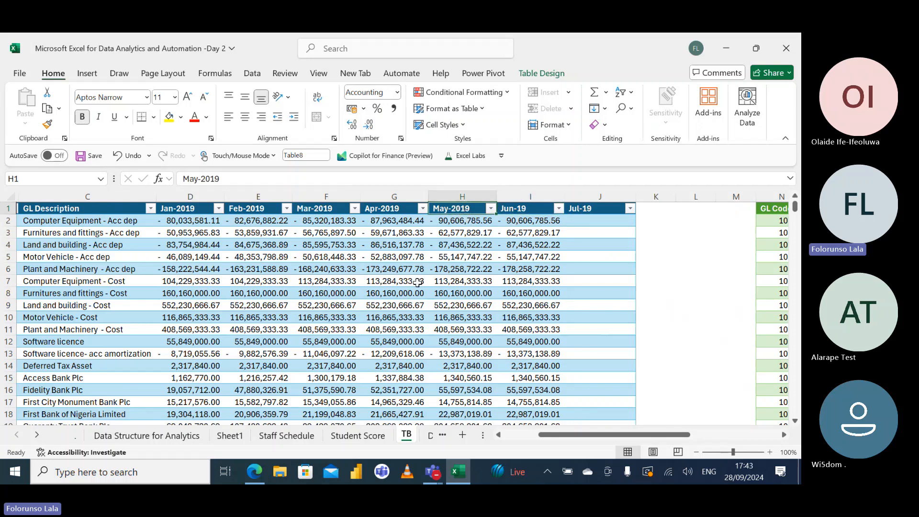
# Try again to enter Jun-2019 as the header in I1, and check it against the May-2019 header
pyautogui.click(528, 209)
pyautogui.click(209, 173)
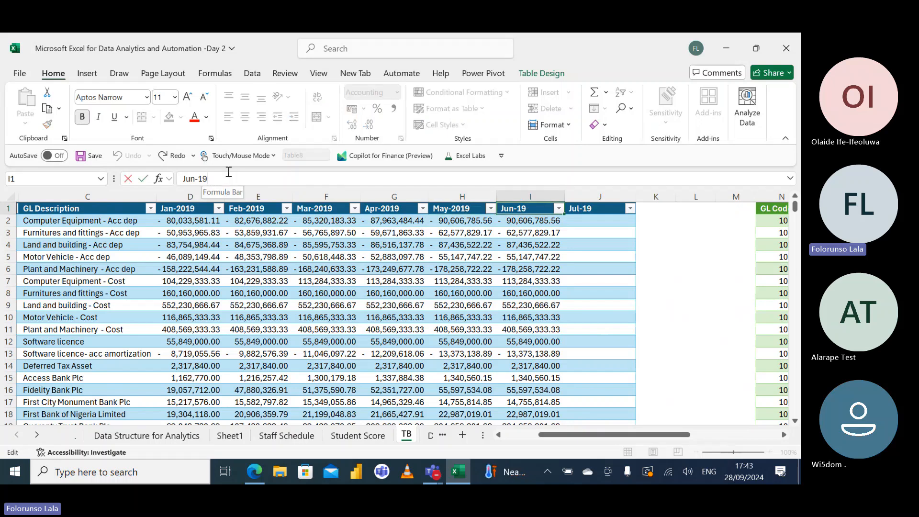
pyautogui.press('BackSpace')
pyautogui.press('BackSpace')
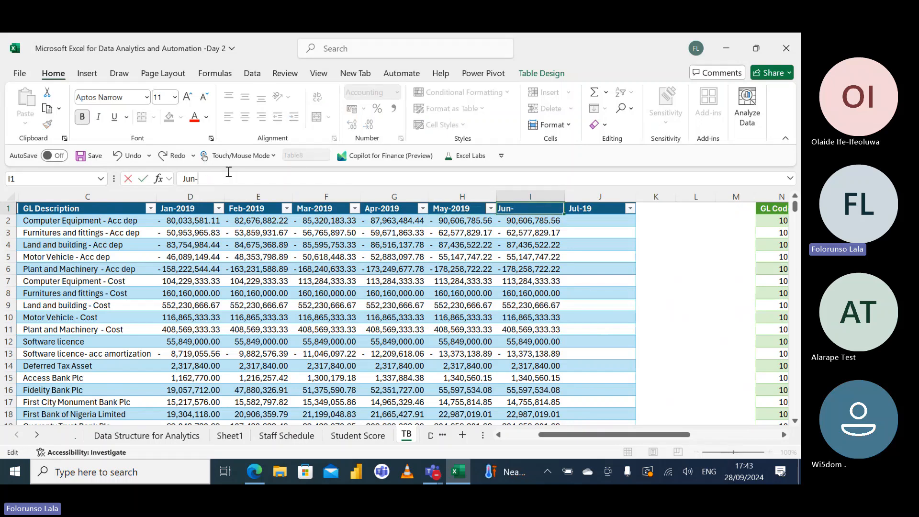
pyautogui.write('2019')
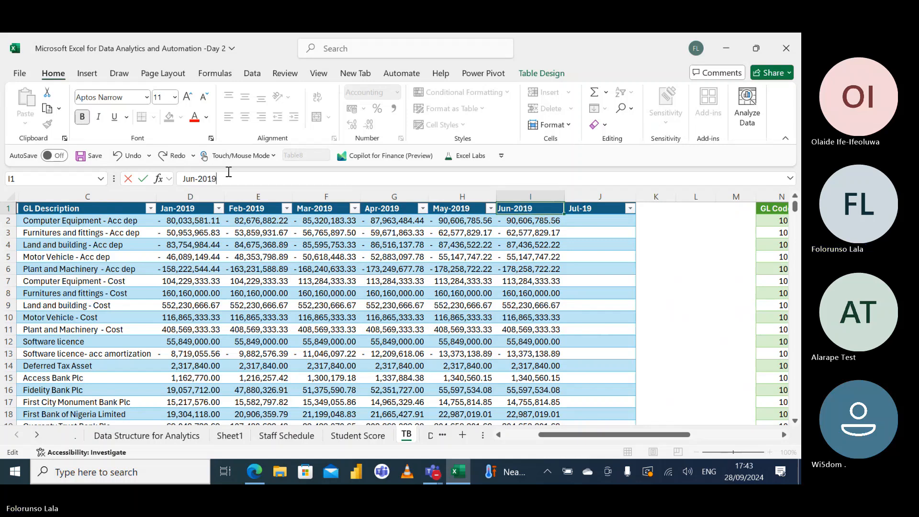
pyautogui.press('Return')
pyautogui.press('Up')
pyautogui.press('Left')
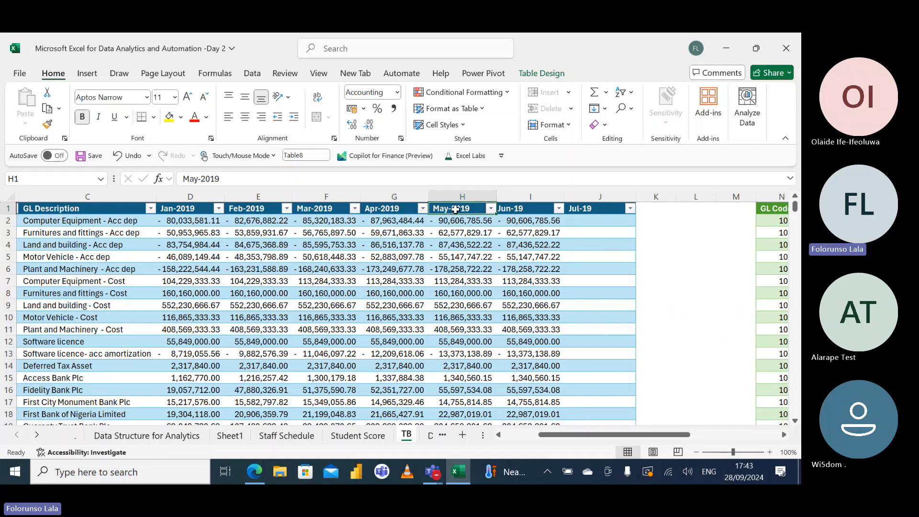
pyautogui.click(515, 209)
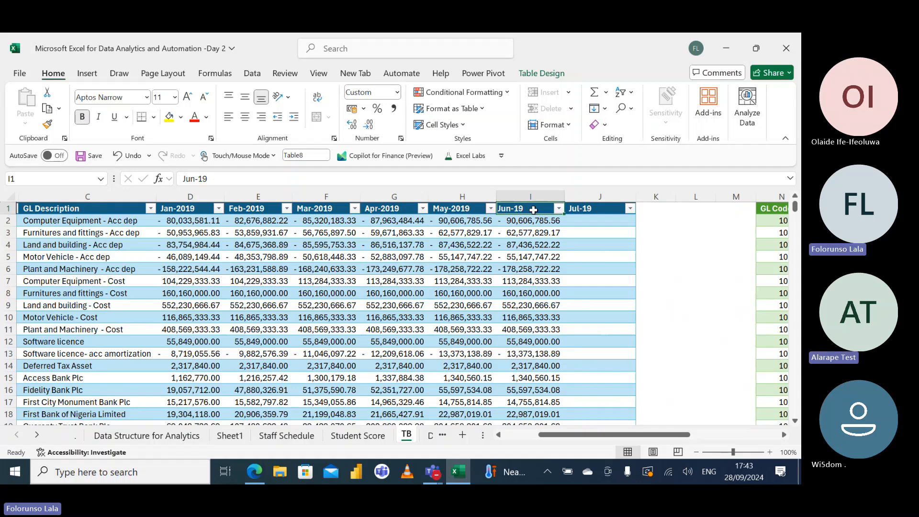
# Check the May, June and July headers in the source table and bring up the query commands for the unpivoted table
pyautogui.moveTo(522, 210); pyautogui.dragTo(607, 209)
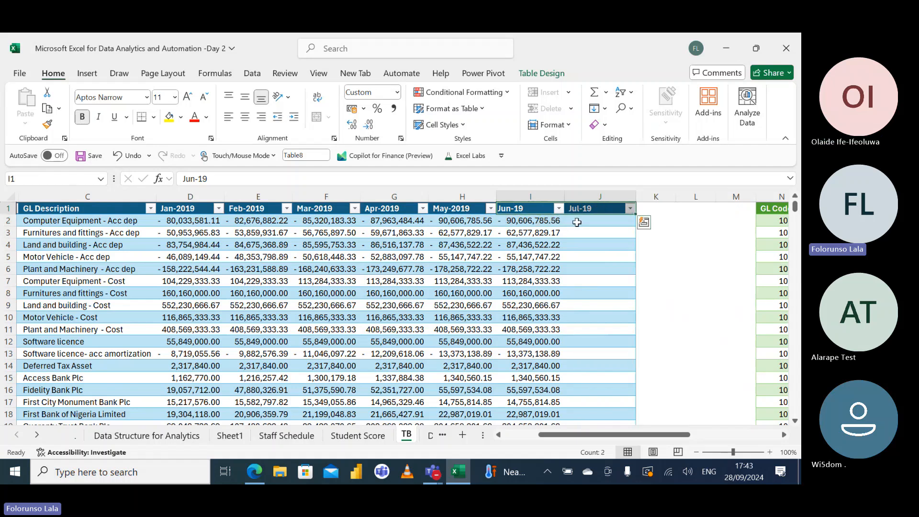
pyautogui.click(456, 211)
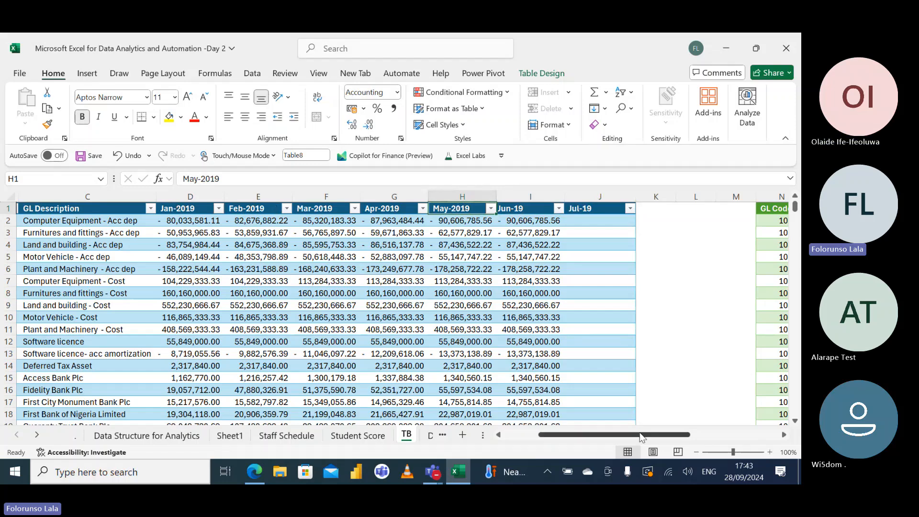
pyautogui.moveTo(641, 437); pyautogui.dragTo(731, 438)
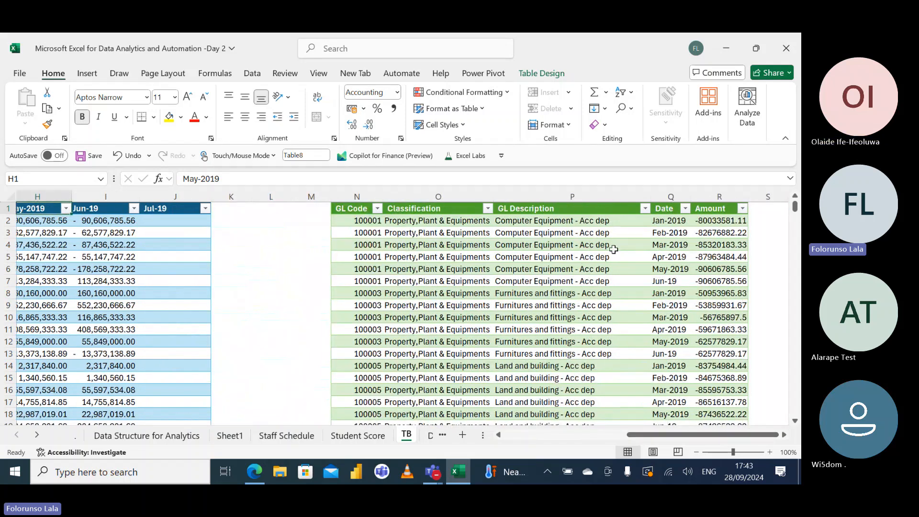
pyautogui.click(578, 244)
pyautogui.rightClick(579, 244)
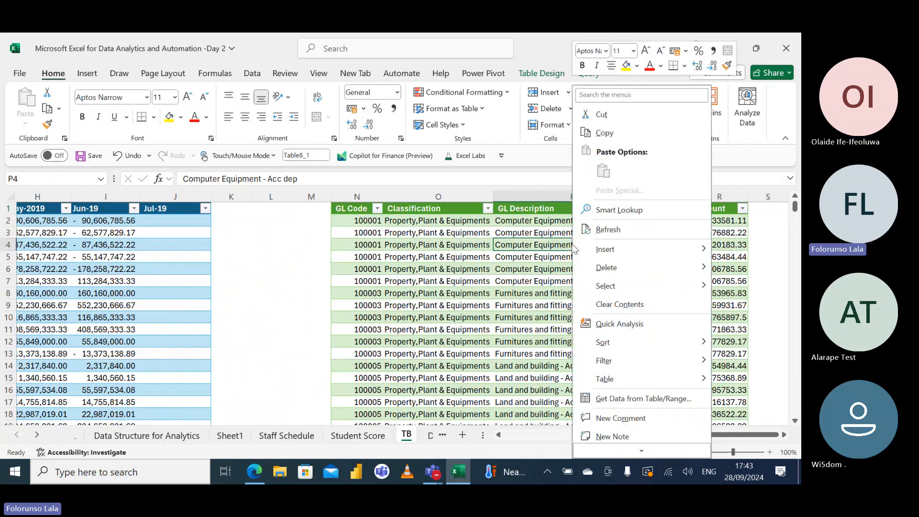
pyautogui.moveTo(575, 258)
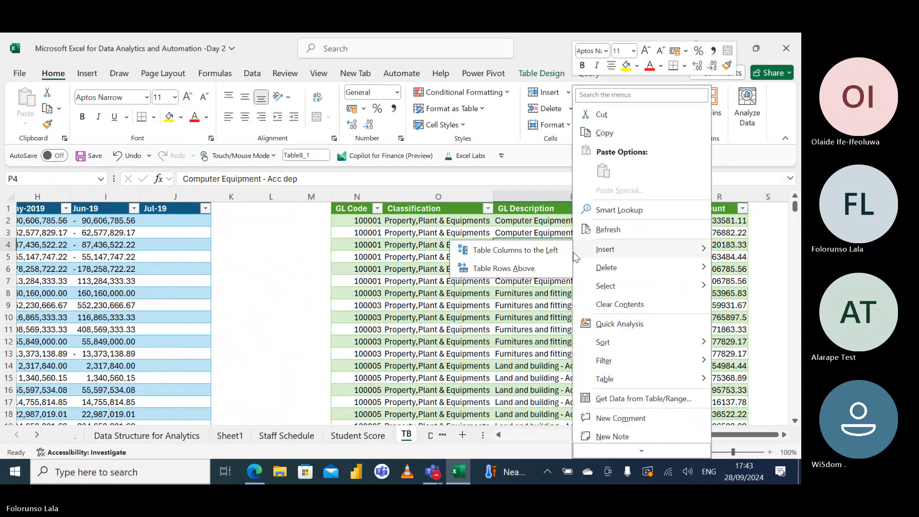
pyautogui.click(531, 226)
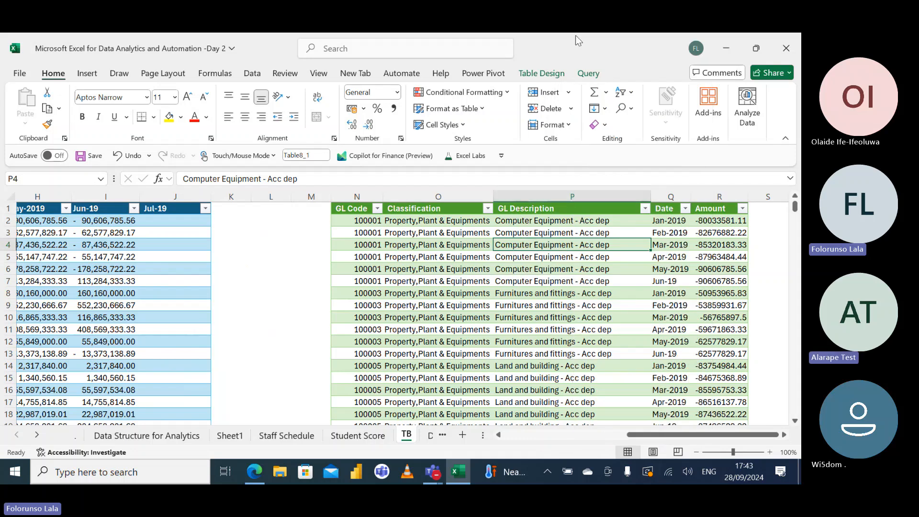
pyautogui.click(587, 74)
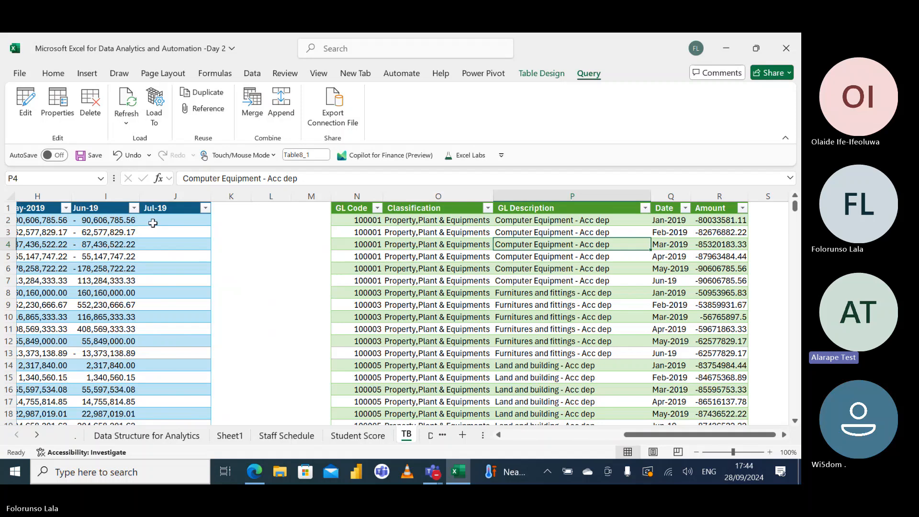
# Compare the number formats of the source table's month headers from March through June
pyautogui.click(95, 206)
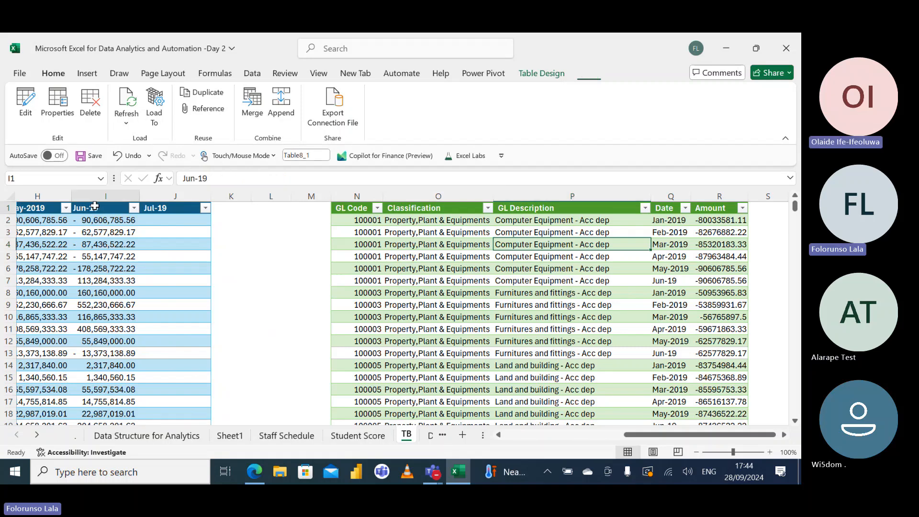
pyautogui.press('Left')
pyautogui.press('Left')
pyautogui.press('Left')
pyautogui.press('Left')
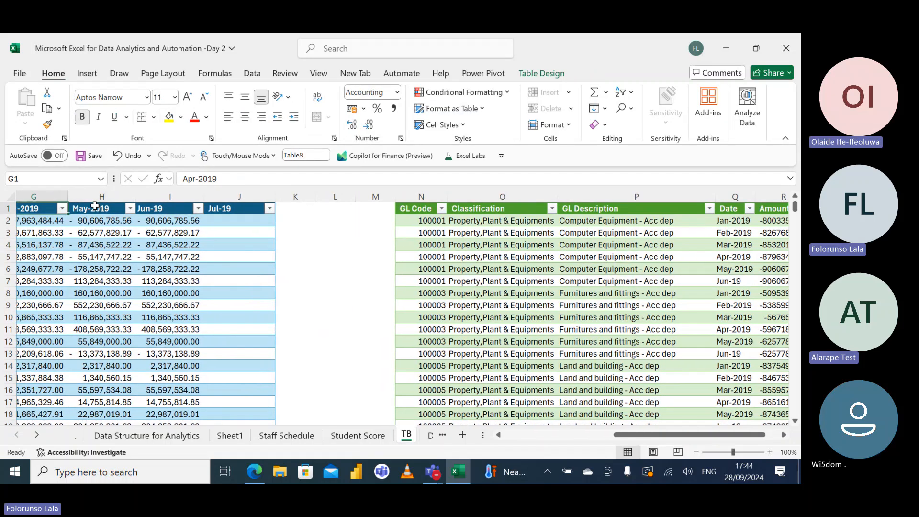
pyautogui.press('Right')
pyautogui.press('Right')
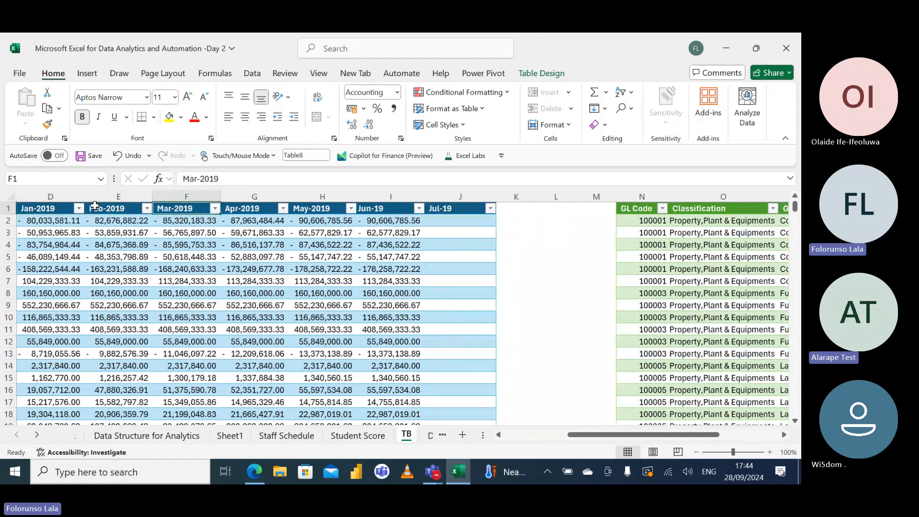
pyautogui.press('Right')
pyautogui.press('Right')
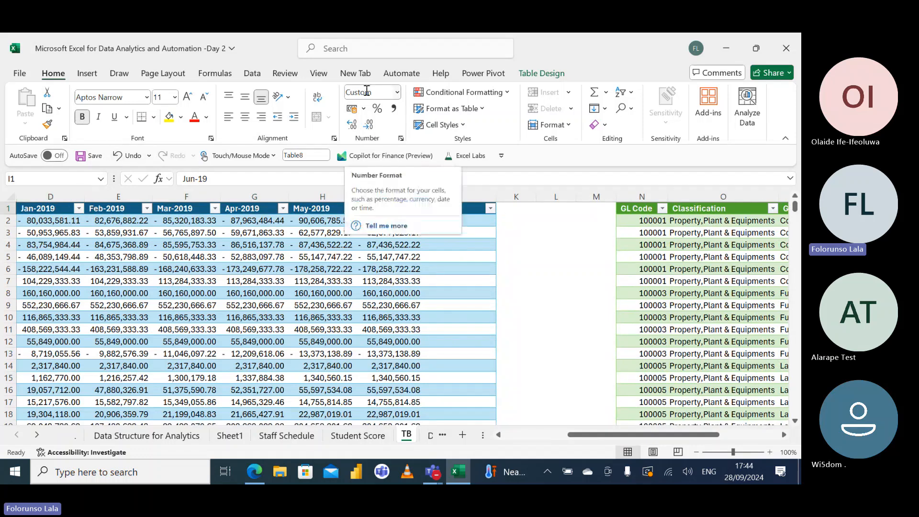
pyautogui.press('Left')
pyautogui.press('Left')
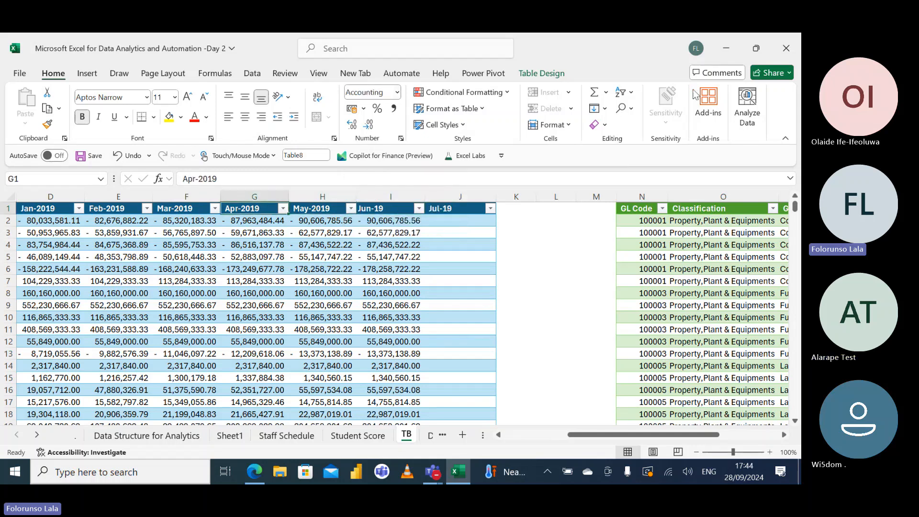
# Examine the unpivoted table's headers from GL Code across to Amount
pyautogui.press('Right')
pyautogui.press('Right')
pyautogui.press('Right')
pyautogui.press('Right')
pyautogui.press('Right')
pyautogui.press('Right')
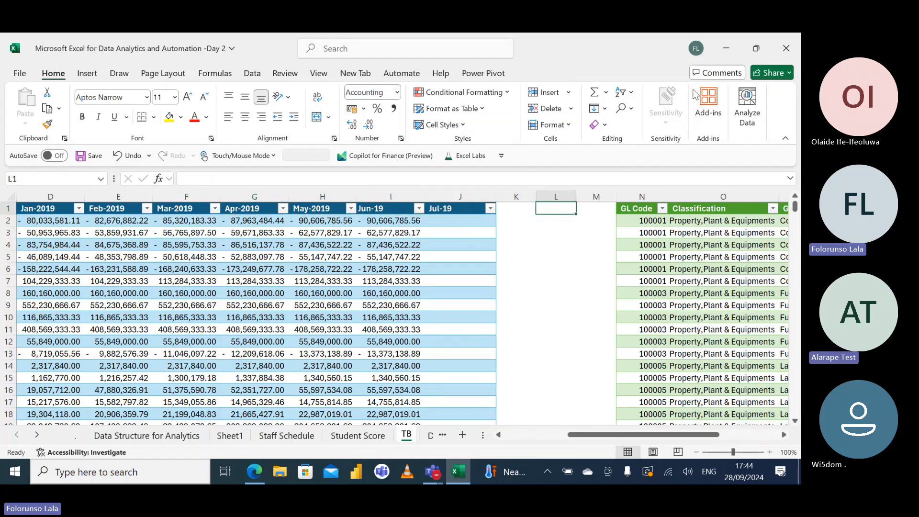
pyautogui.press('Right')
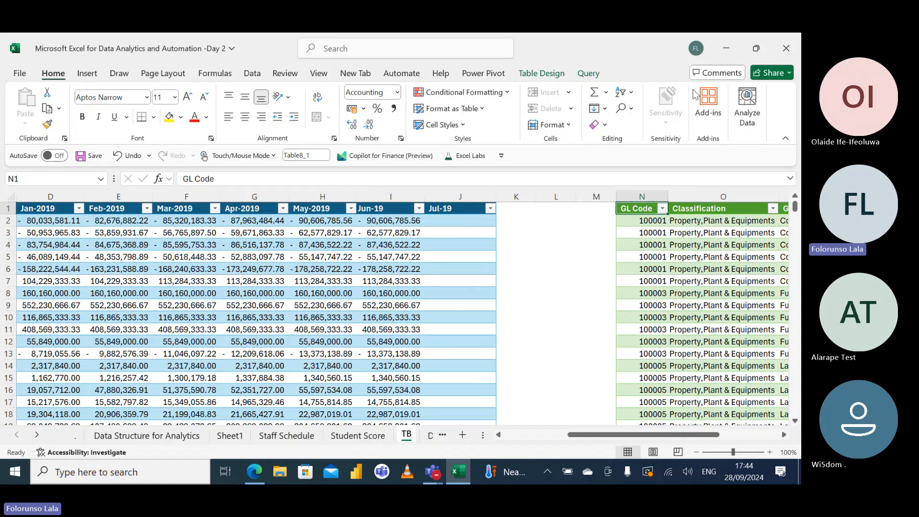
pyautogui.press('Right')
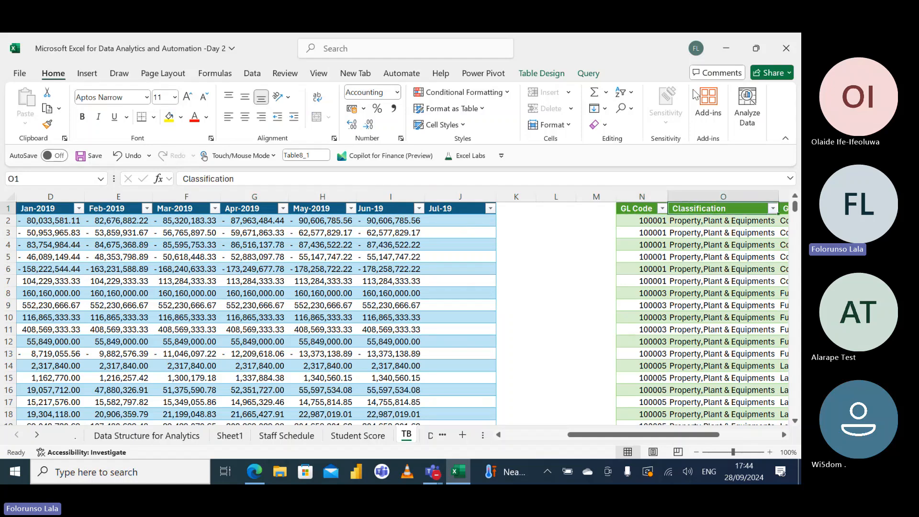
pyautogui.press('Right')
pyautogui.press('Right')
pyautogui.press('Right')
pyautogui.press('Left')
pyautogui.press('Left')
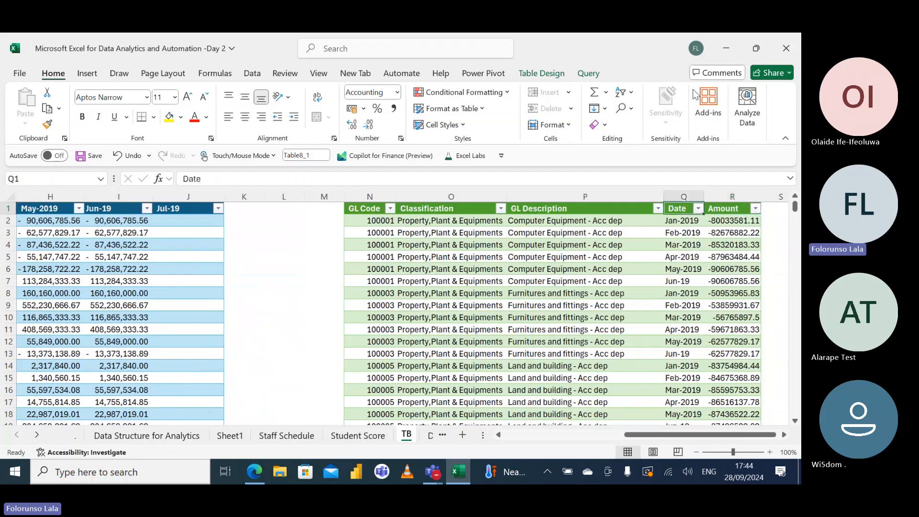
pyautogui.press('Down')
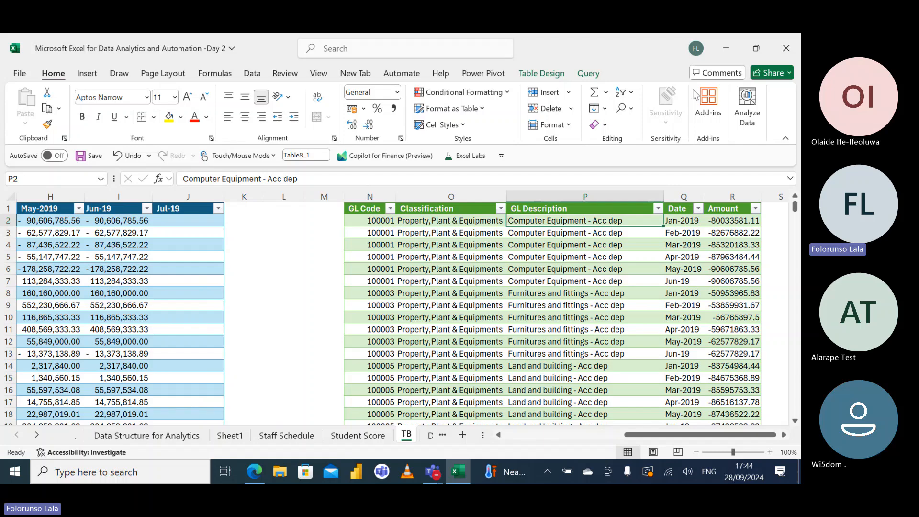
# Compare the source table's monthly columns with the unpivoted table's GL Description, Date and Amount columns
pyautogui.press('Left')
pyautogui.press('Left')
pyautogui.press('Left')
pyautogui.press('Left')
pyautogui.press('Left')
pyautogui.press('Left')
pyautogui.press('Left')
pyautogui.press('Left')
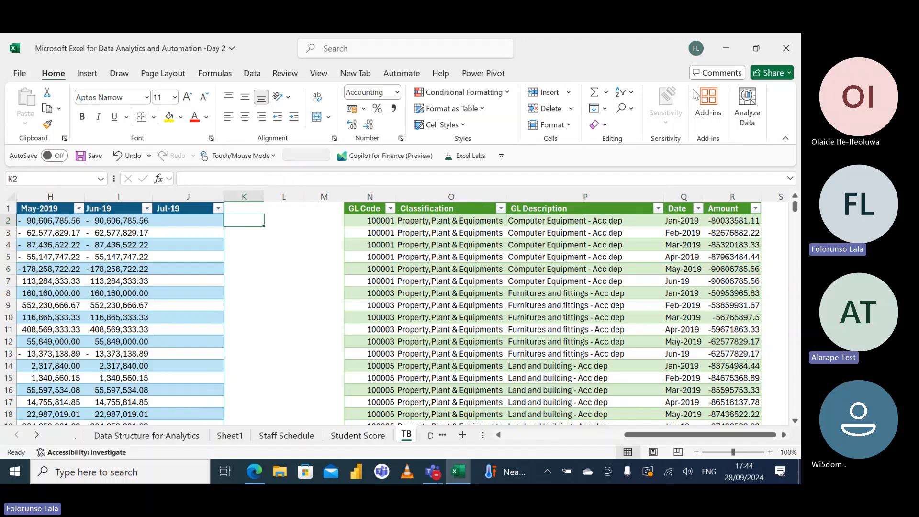
pyautogui.press('Left')
pyautogui.press('Left')
pyautogui.press('Up')
pyautogui.press('Right')
pyautogui.press('Right')
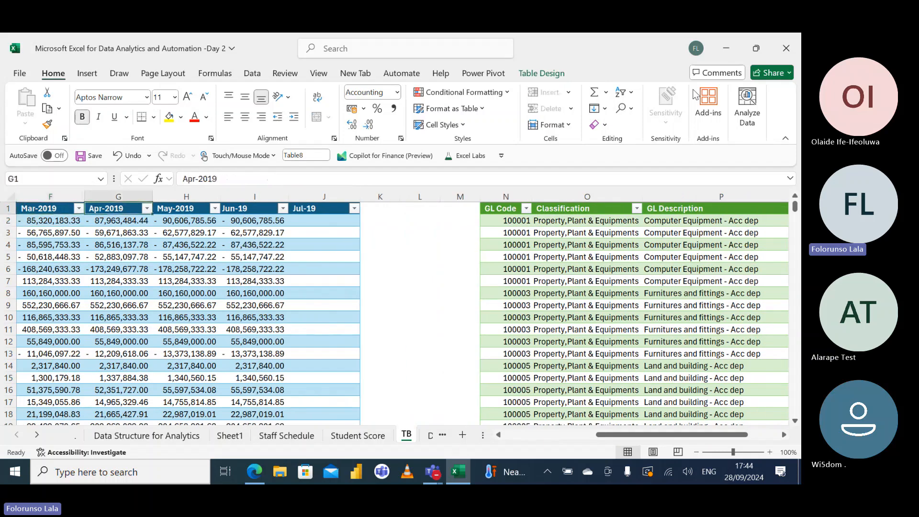
pyautogui.press('Down')
pyautogui.press('Down')
pyautogui.press('Right')
pyautogui.press('Right')
pyautogui.press('Right')
pyautogui.press('Right')
pyautogui.press('Right')
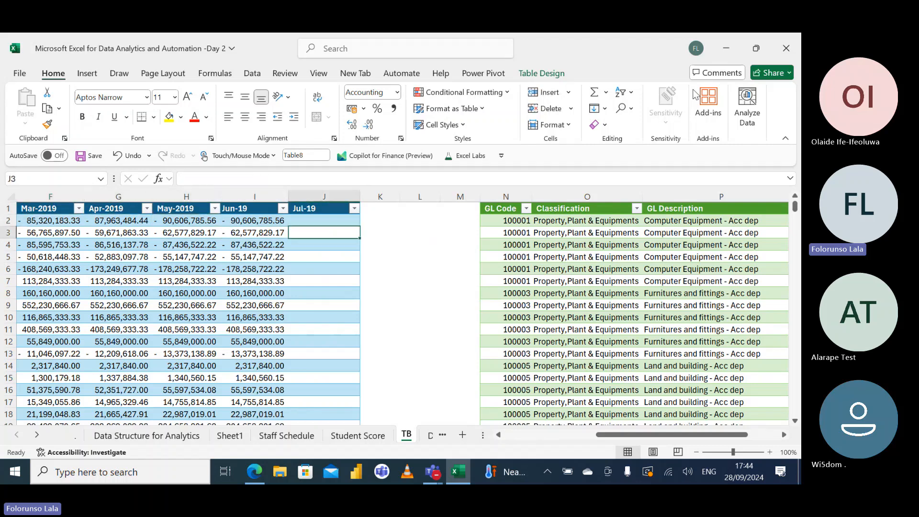
pyautogui.press('Right')
pyautogui.press('Right')
pyautogui.press('Right')
pyautogui.press('Right')
pyautogui.press('Right')
pyautogui.press('Right')
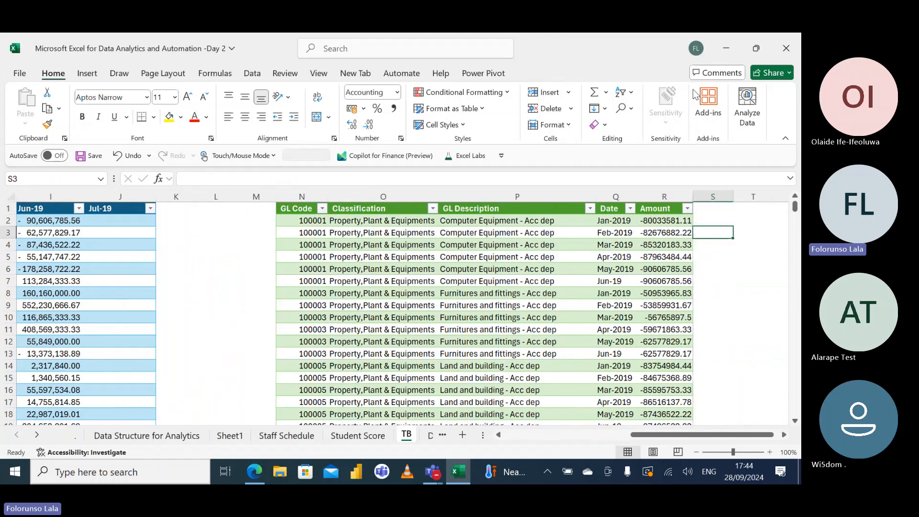
pyautogui.press('Left')
pyautogui.press('Left')
pyautogui.press('Left')
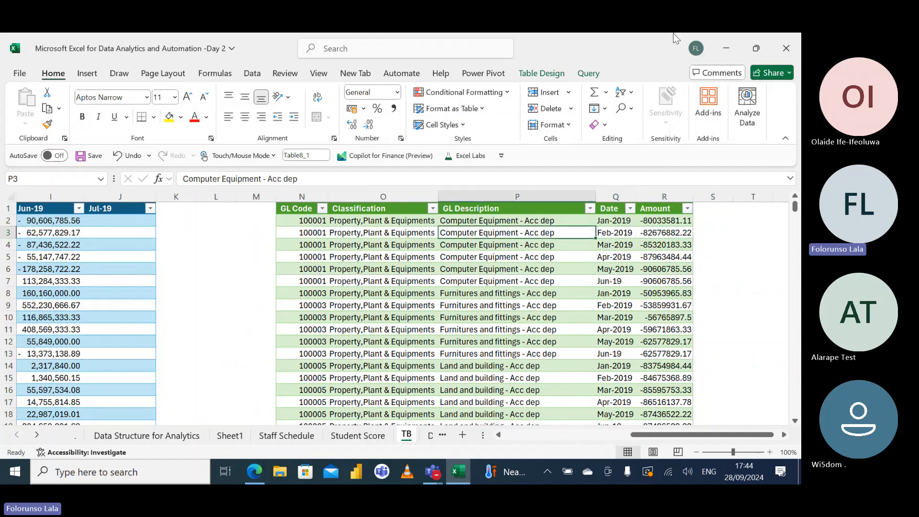
# Open the unpivoted table's query in the Power Query Editor to review its applied steps, and close it again
pyautogui.click(588, 73)
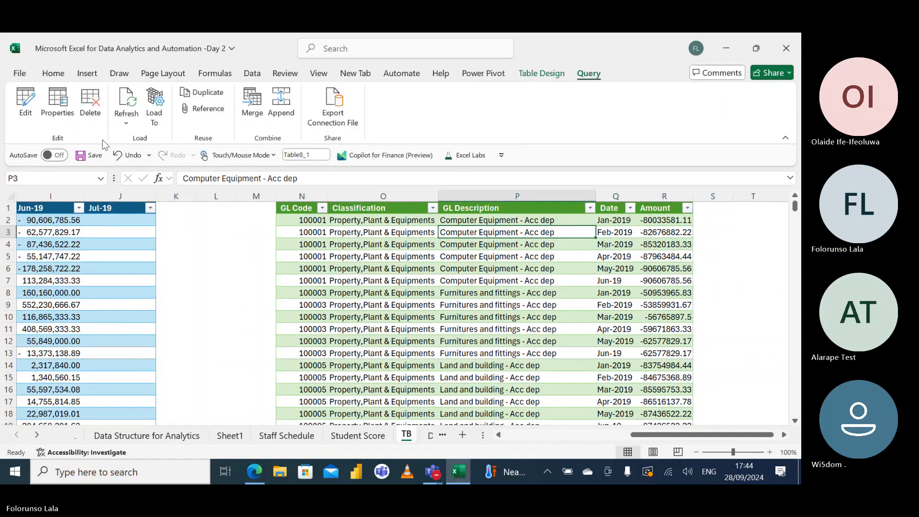
pyautogui.click(26, 100)
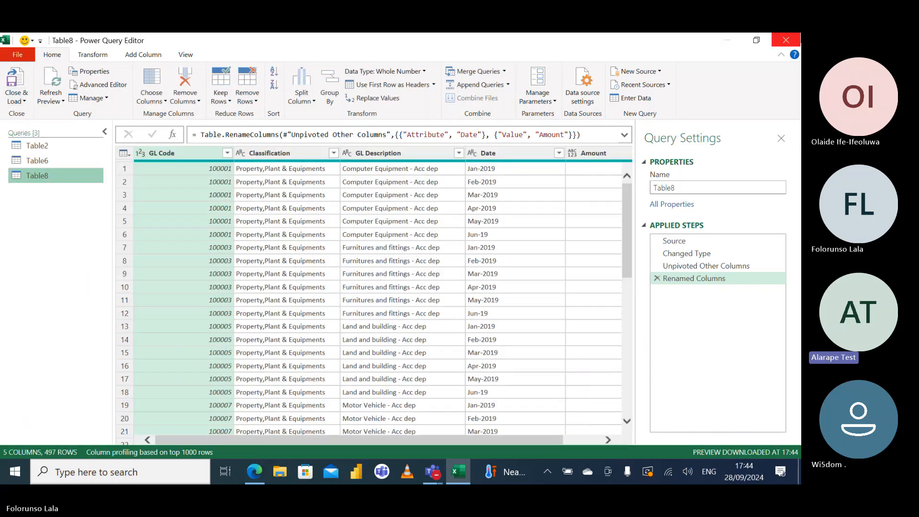
pyautogui.click(794, 43)
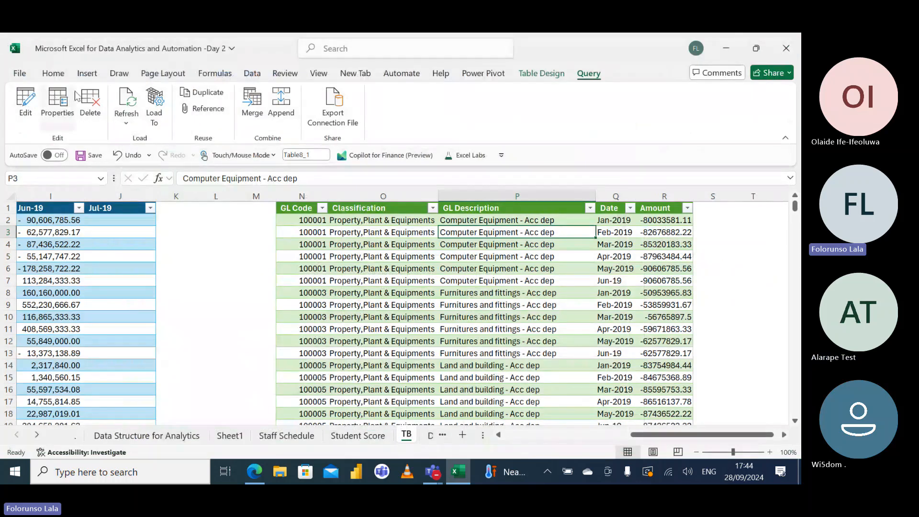
# Compare the commands available for the source table and the unpivoted table, and examine the Classification column
pyautogui.click(74, 257)
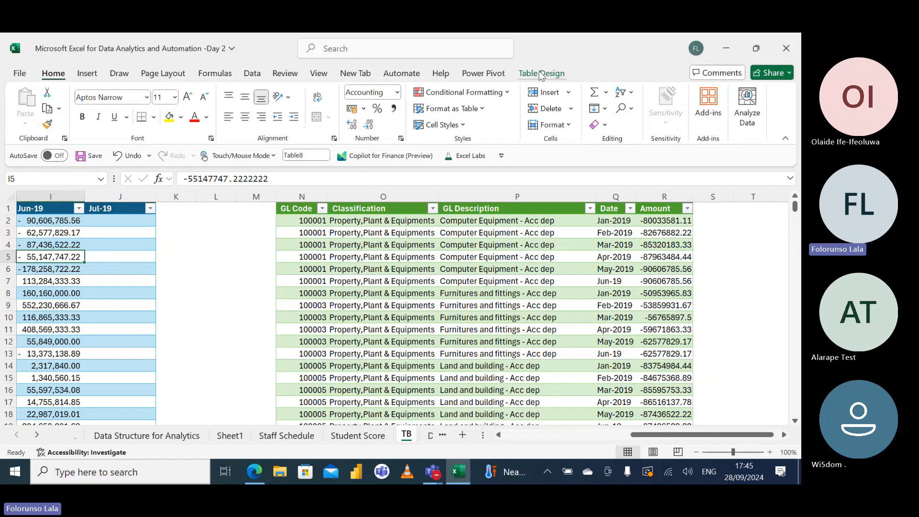
pyautogui.click(403, 244)
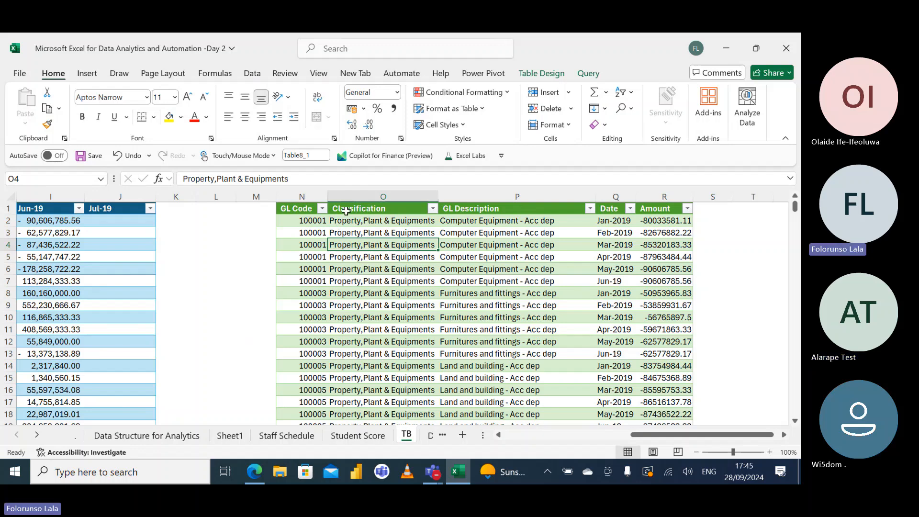
pyautogui.click(365, 196)
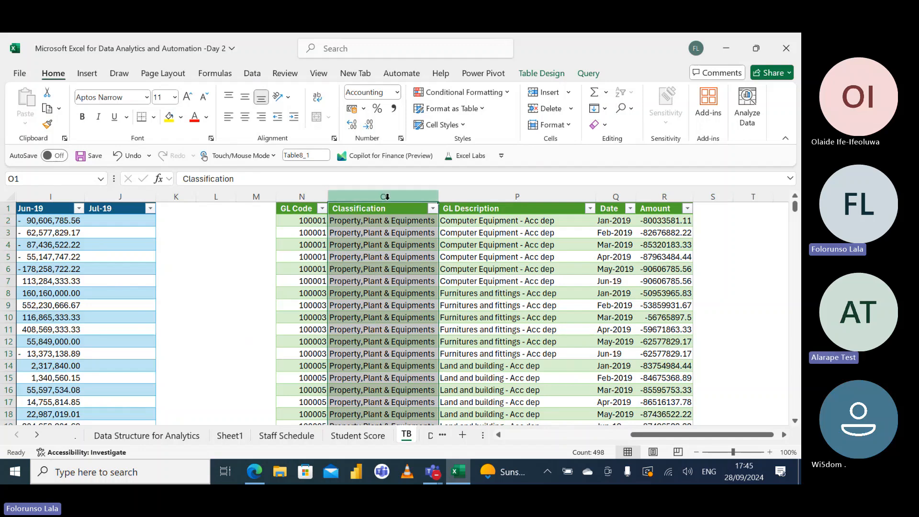
# Change the Date column's data type to Date in the Table8 query and load the result back to the worksheet
pyautogui.click(393, 258)
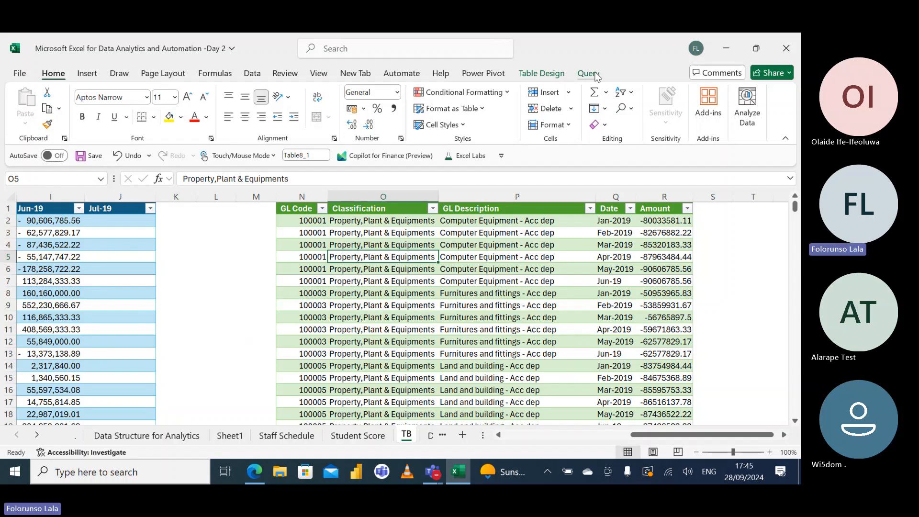
pyautogui.click(588, 73)
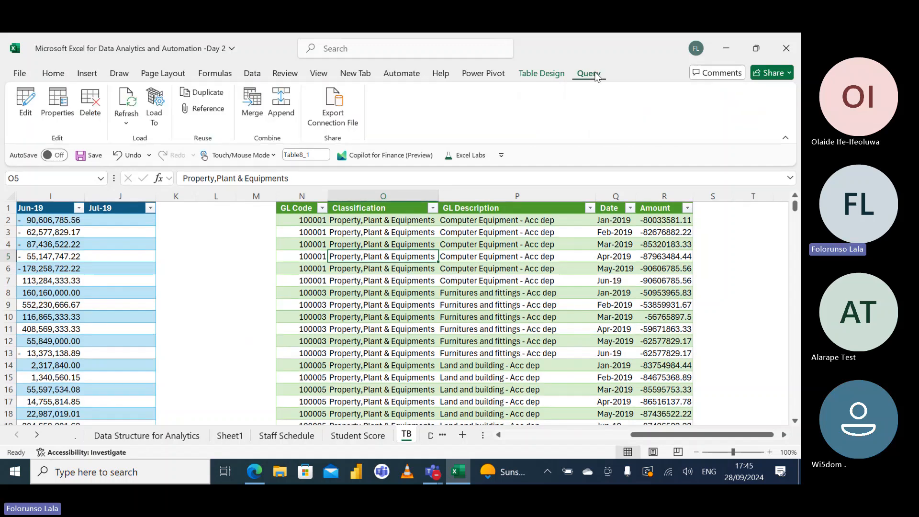
pyautogui.click(24, 105)
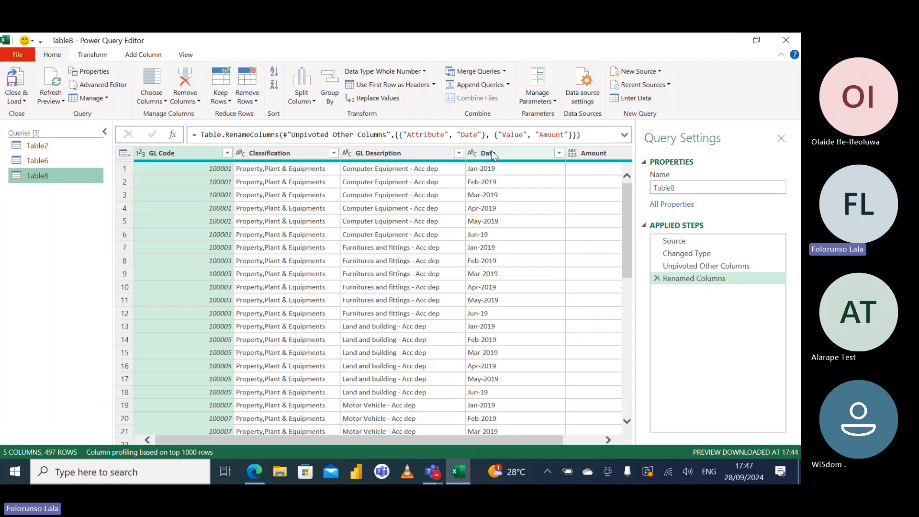
pyautogui.moveTo(486, 163)
pyautogui.click(472, 153)
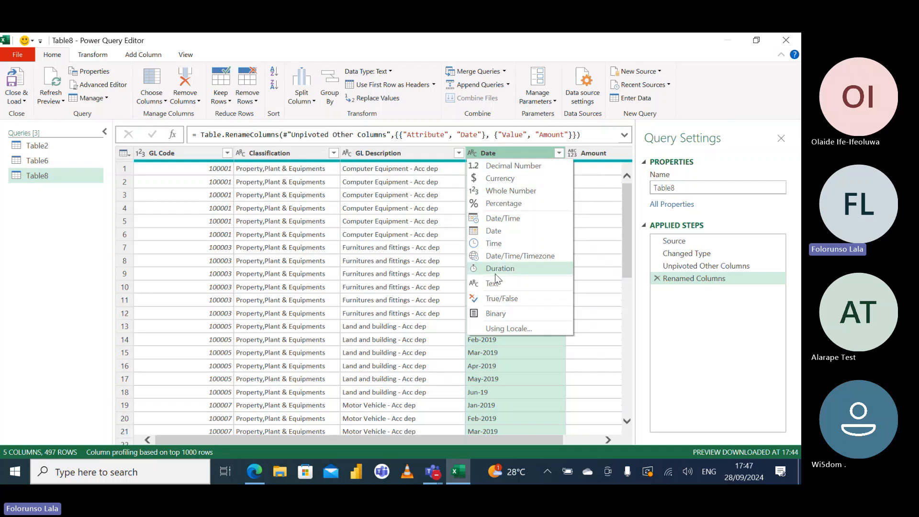
pyautogui.click(498, 232)
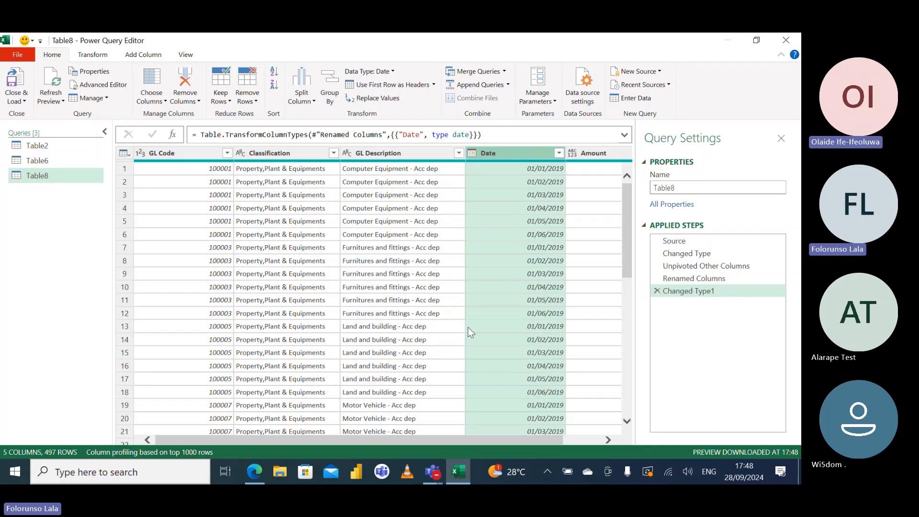
pyautogui.click(16, 78)
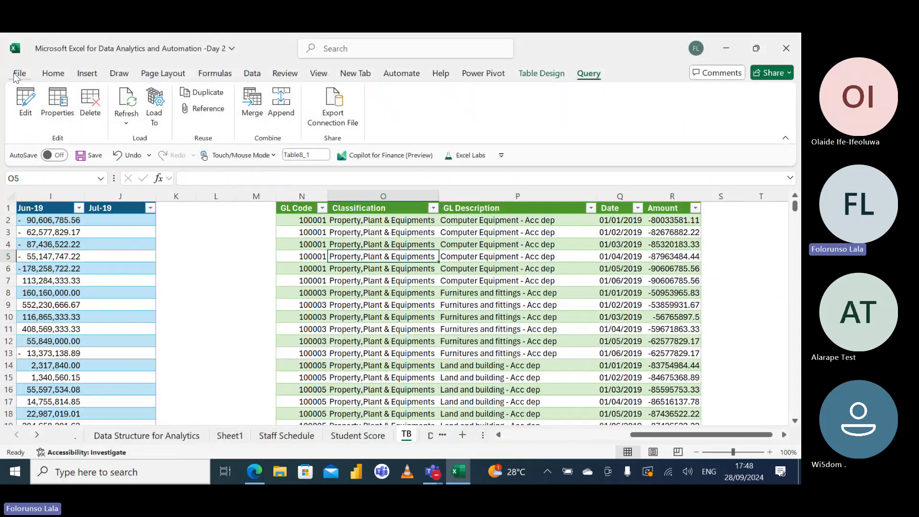
# Inspect the first date in the unpivoted table and the first June amount in the source table
pyautogui.click(623, 221)
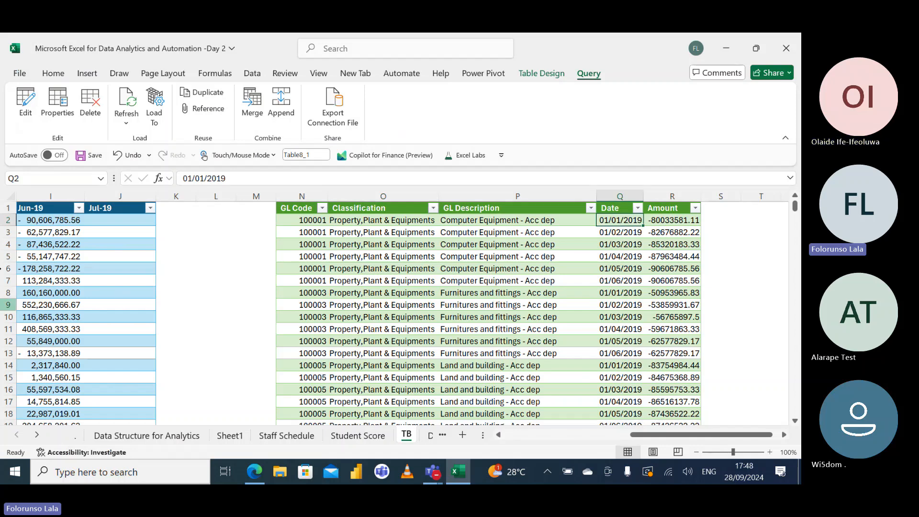
pyautogui.click(36, 219)
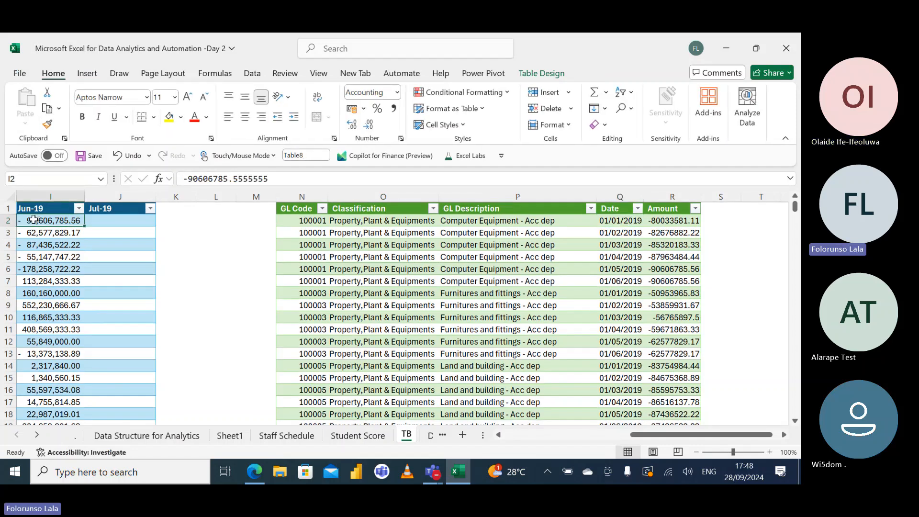